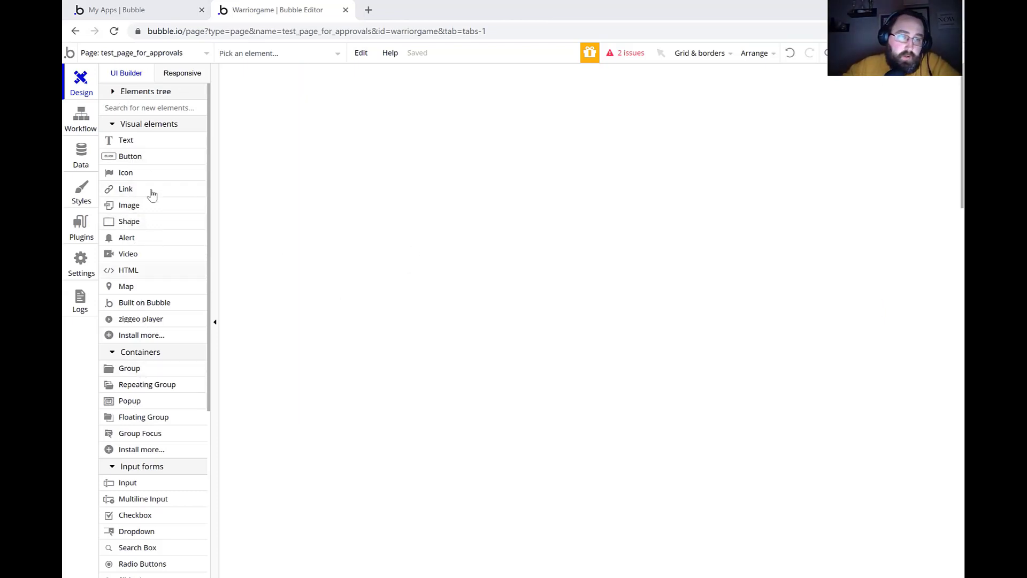
click(139, 222)
drag(344, 94, 855, 250)
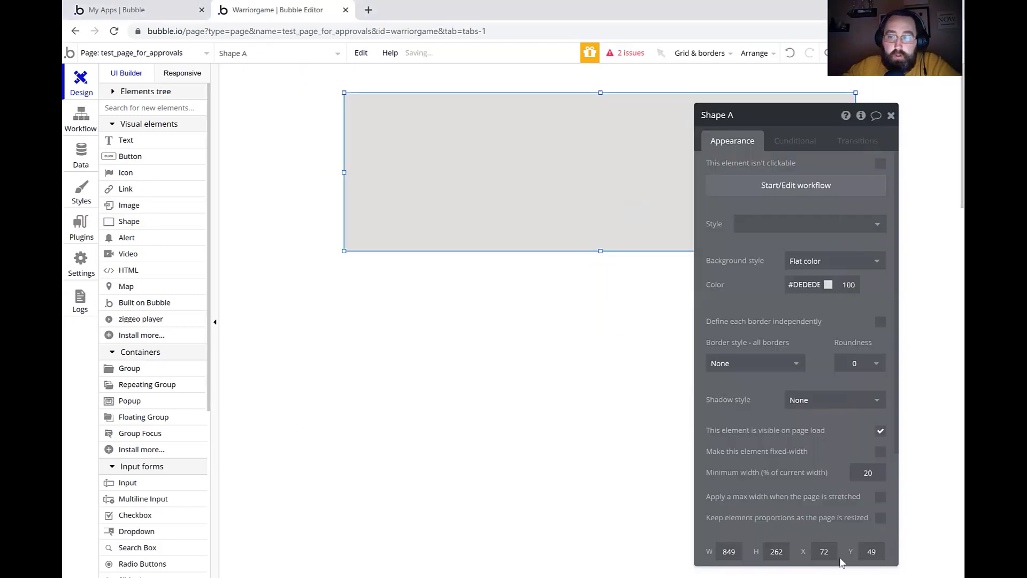
key(Delete)
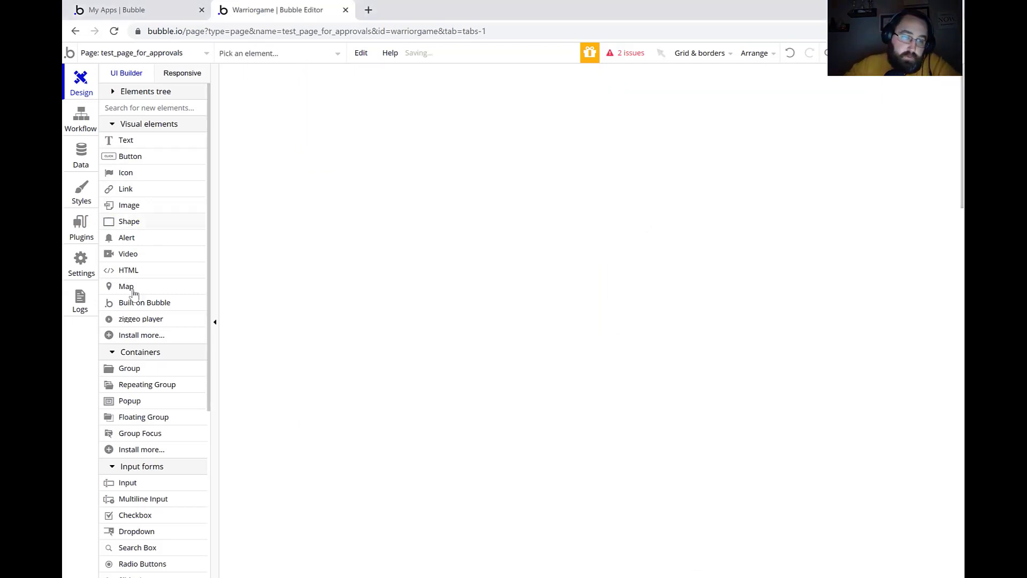
- Draw a group about 709 by 257 px near the top of the page and apply the Group - Border style
click(137, 369)
drag(349, 98, 771, 255)
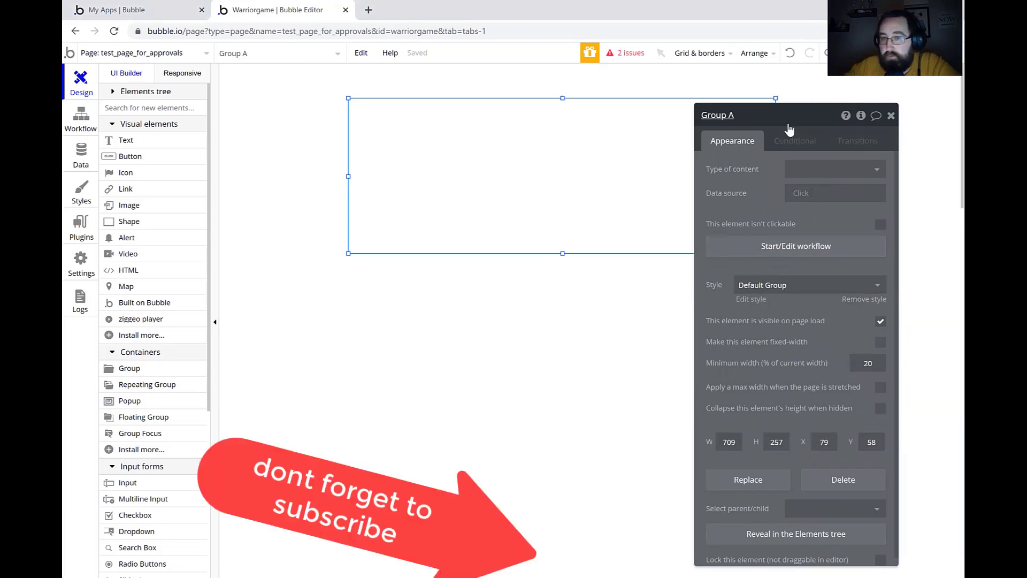
drag(790, 129, 656, 119)
scroll(716, 316, down, 1)
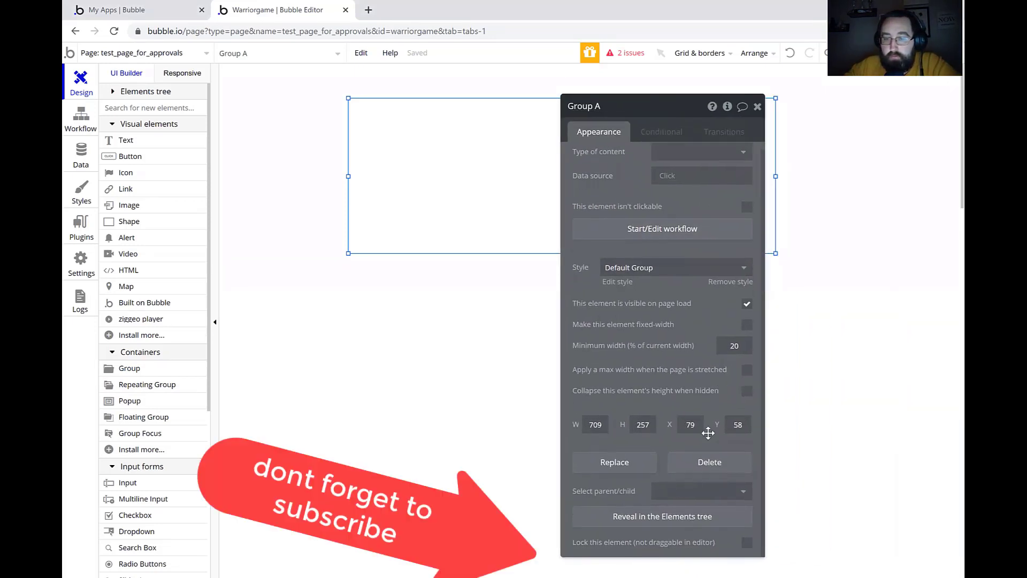
scroll(703, 424, up, 1)
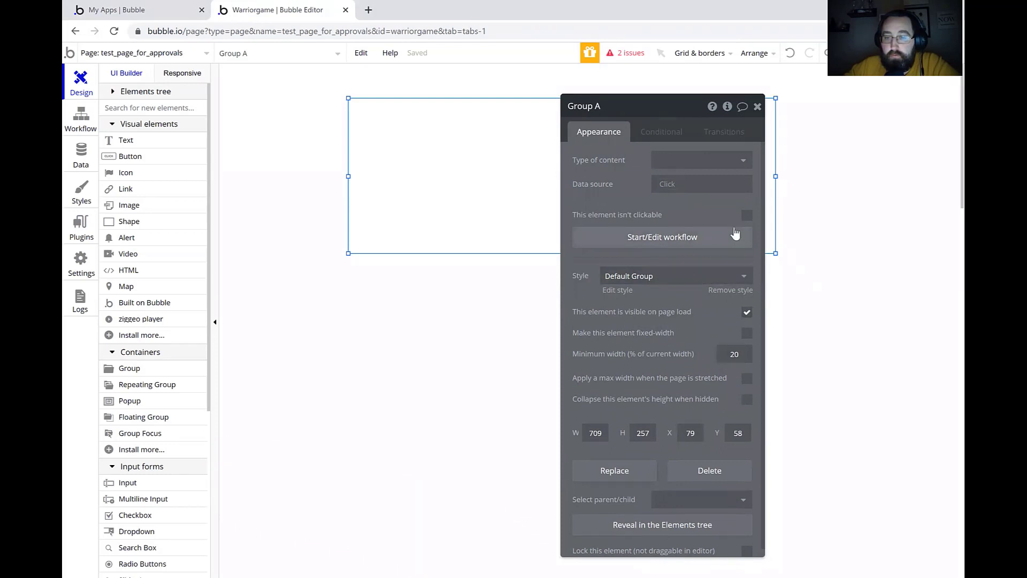
click(741, 276)
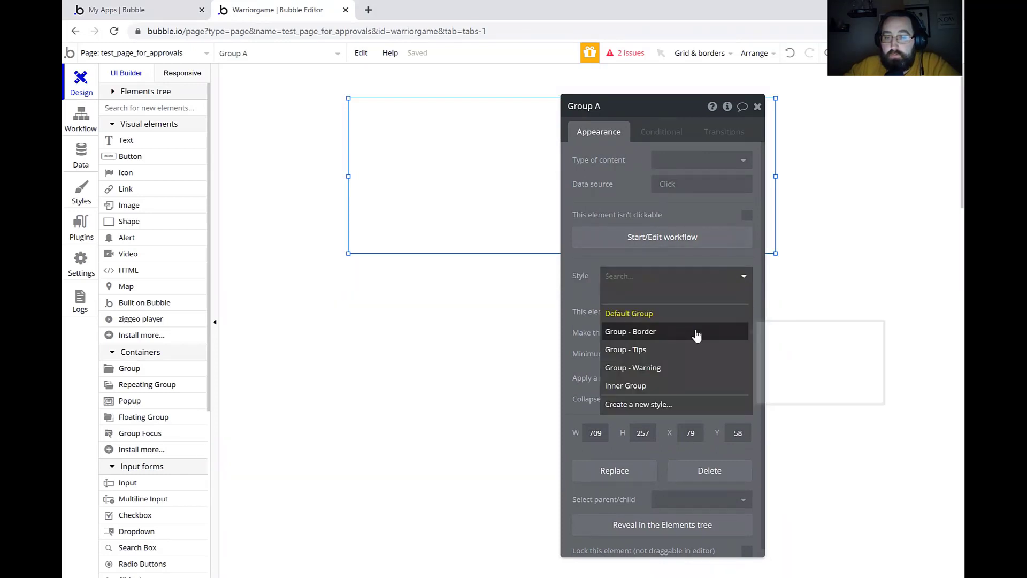
click(697, 333)
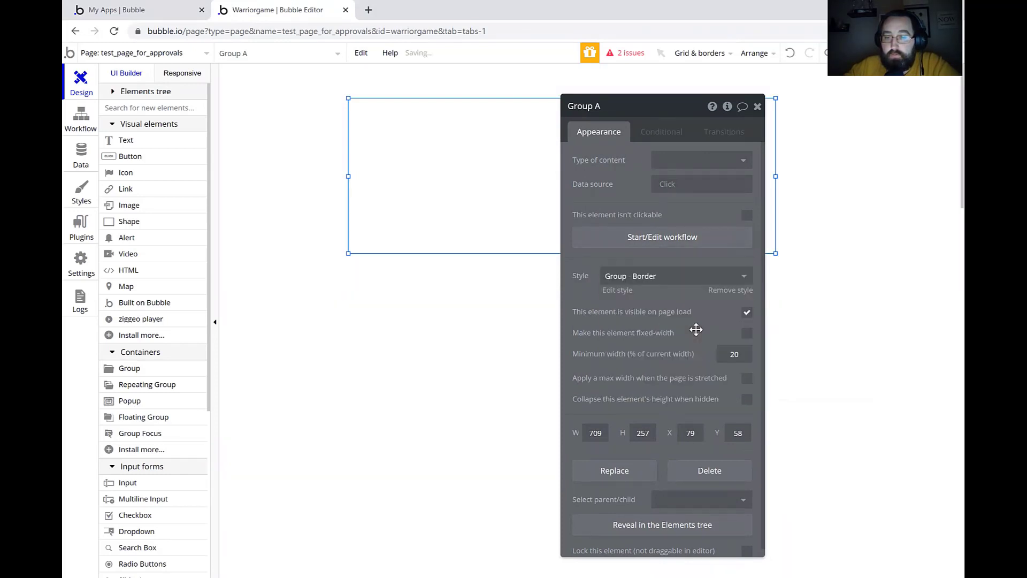
click(452, 321)
click(474, 159)
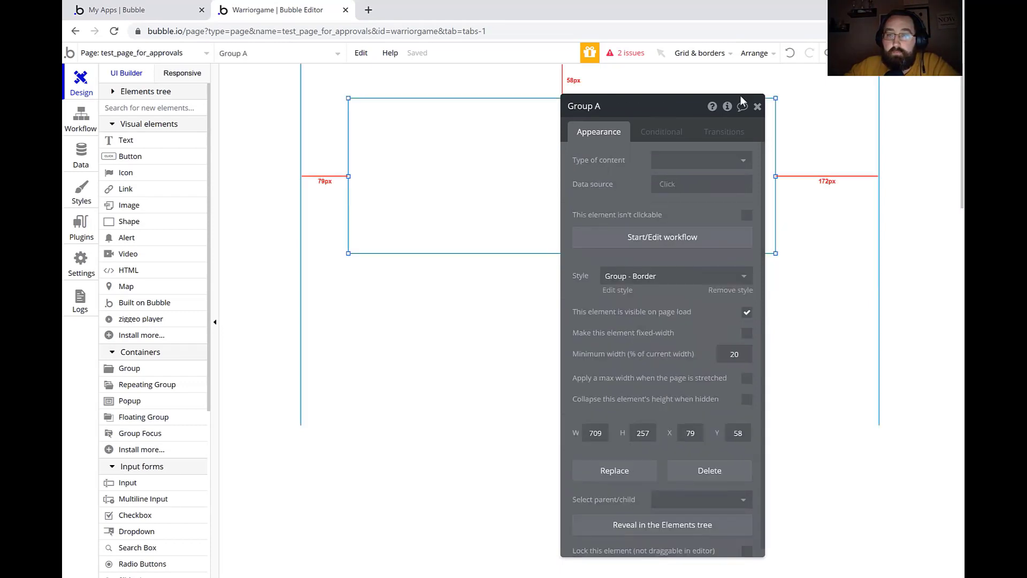
click(757, 106)
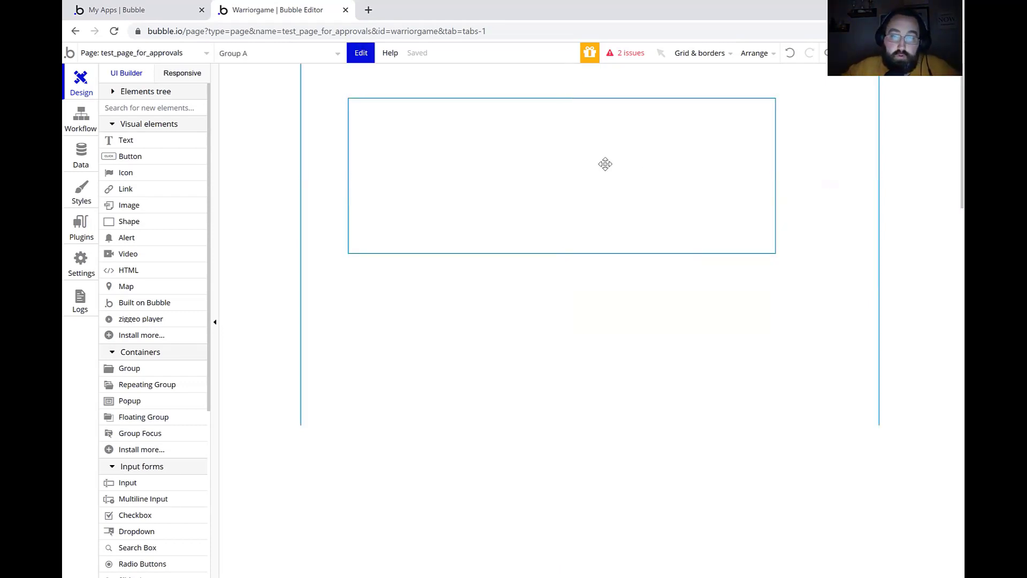
- Duplicate the bordered group twice and stack the copies beneath the original, left-aligned with small gaps between them
key(ctrl+v)
drag(605, 164, 511, 485)
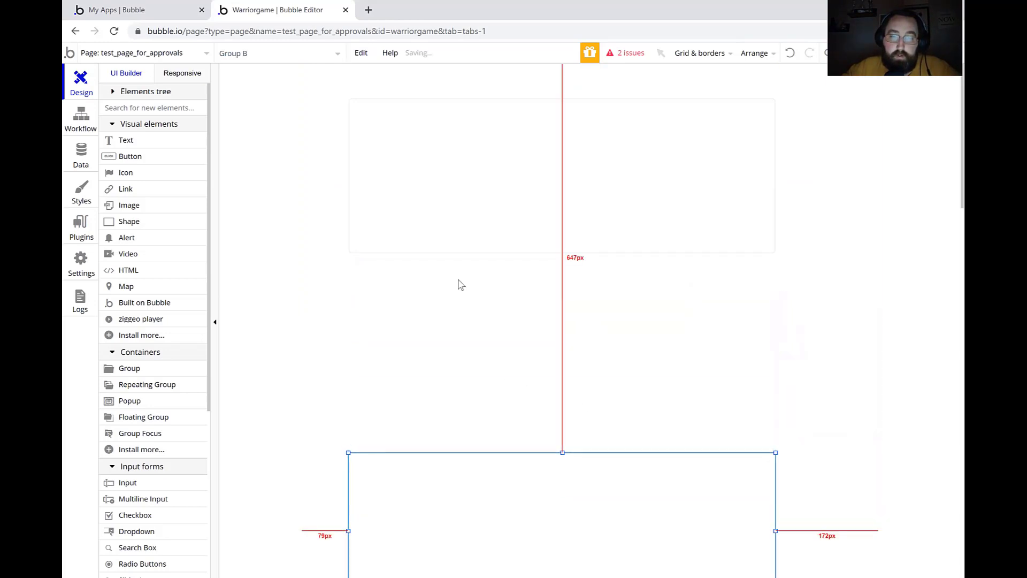
click(416, 239)
key(ctrl+c)
key(ctrl+v)
drag(501, 218, 500, 247)
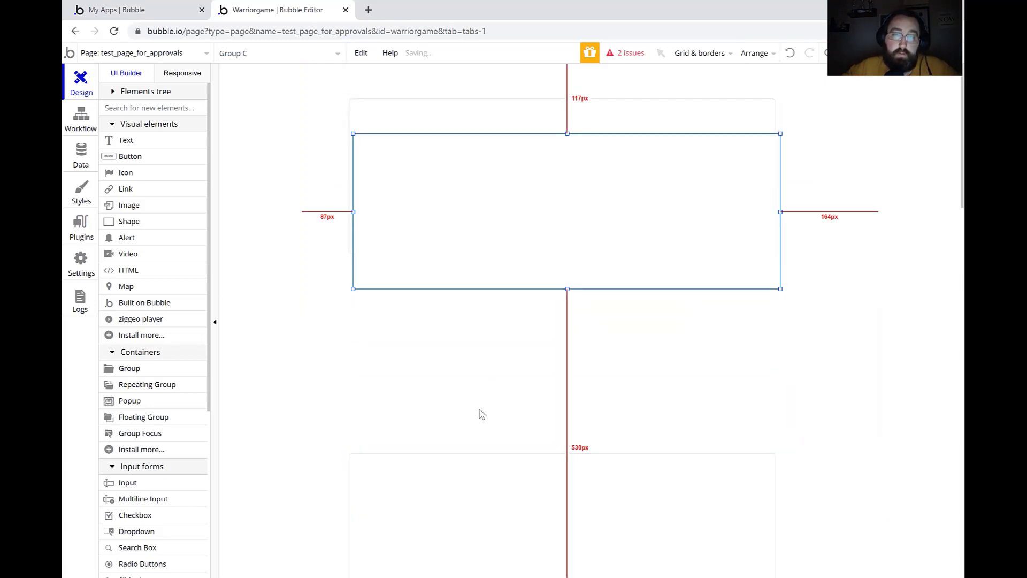
drag(476, 298, 481, 340)
drag(472, 475, 473, 463)
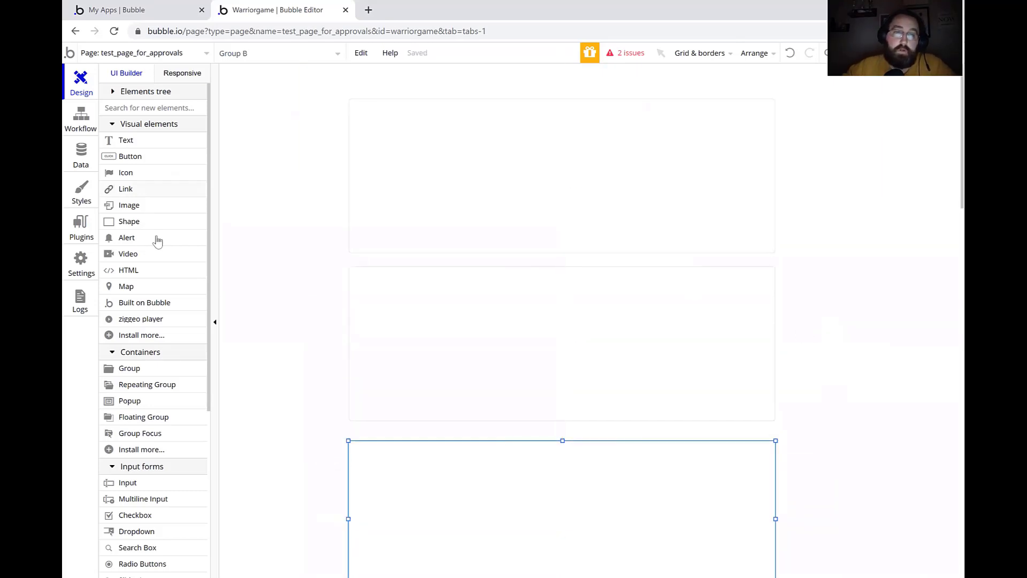
- Add a text element about 200 by 45 px above the first group, reading "User input"
click(132, 142)
drag(366, 79, 486, 106)
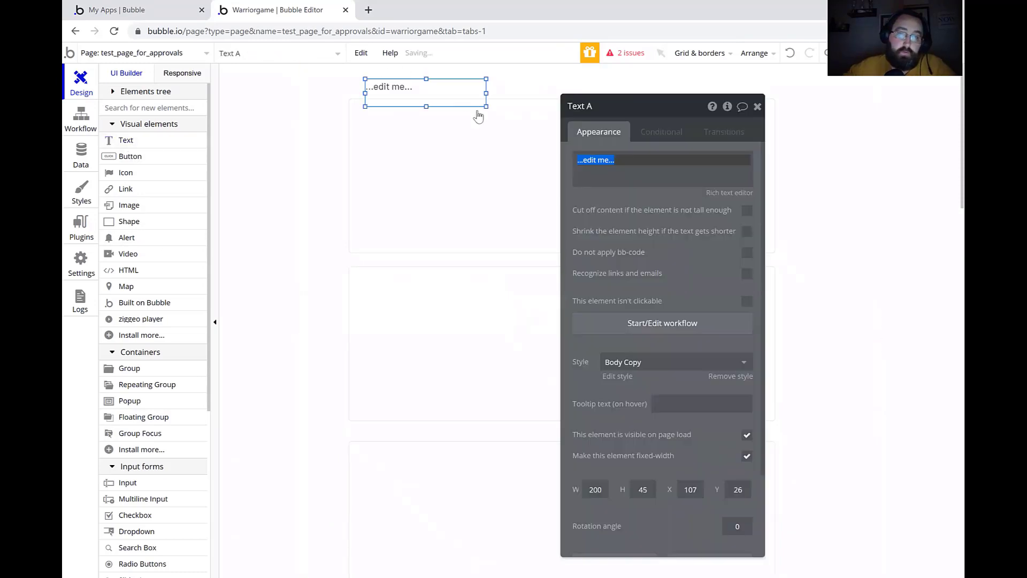
text(User)
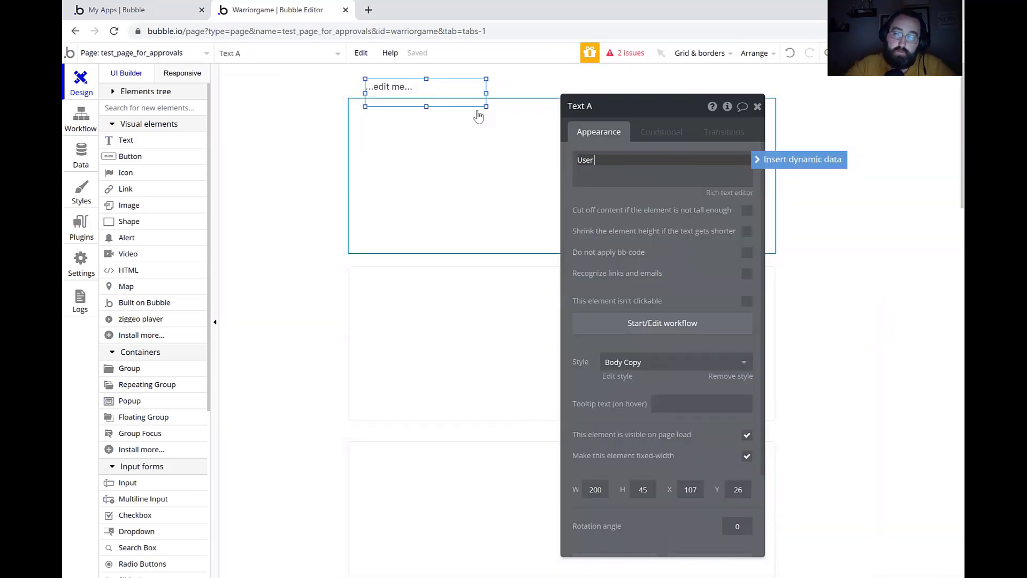
text( input)
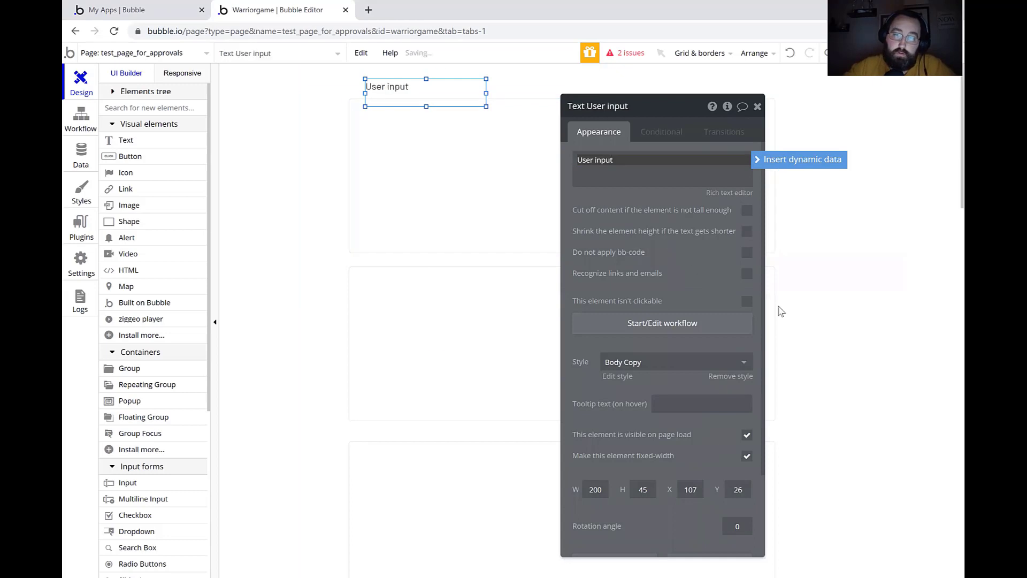
click(807, 300)
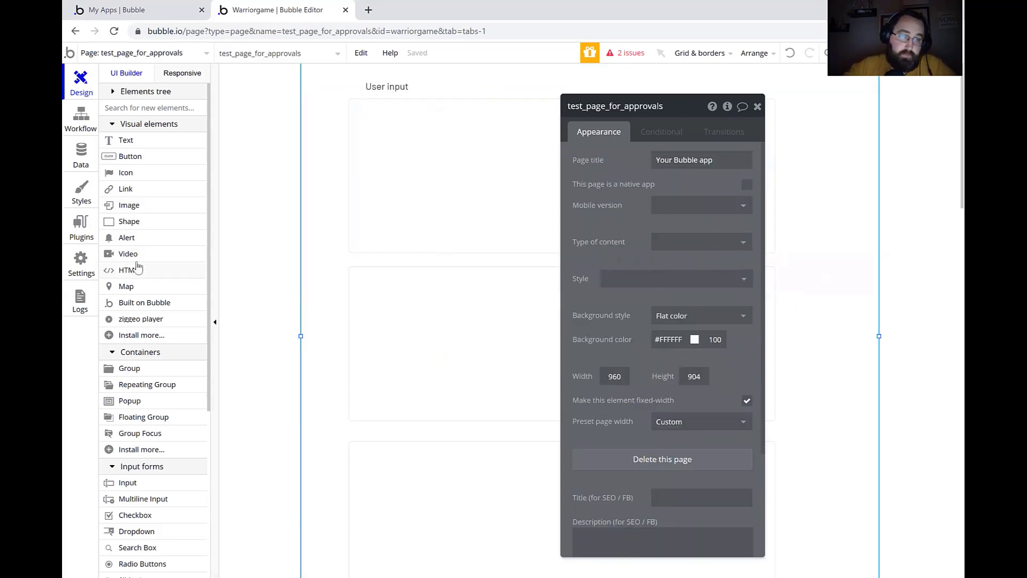
- Place the "User input" label inside the first group and a copy reading "Admin approval screen" inside the second group
drag(392, 81, 427, 292)
double_click(387, 112)
double_click(426, 292)
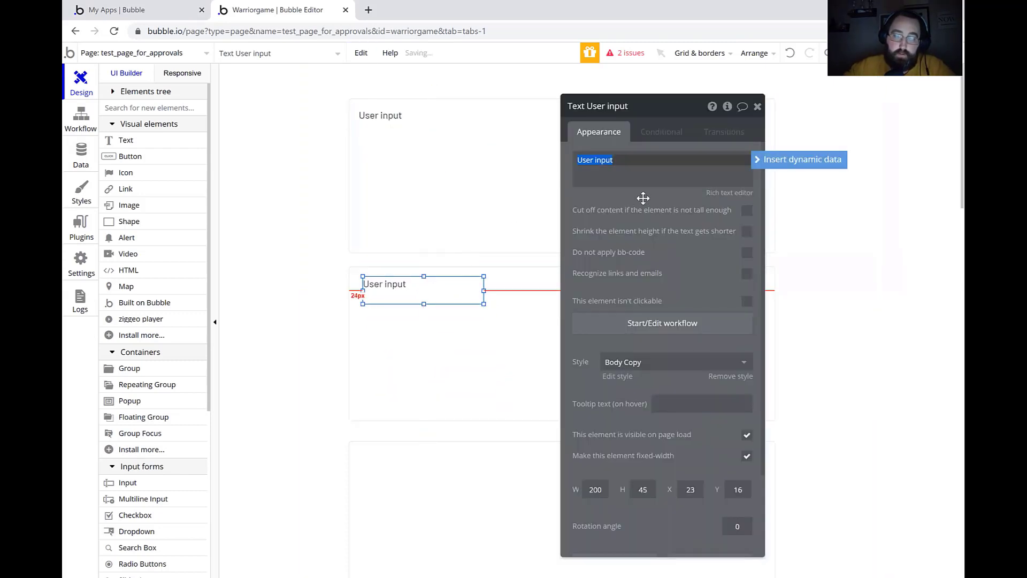
text(Admin app)
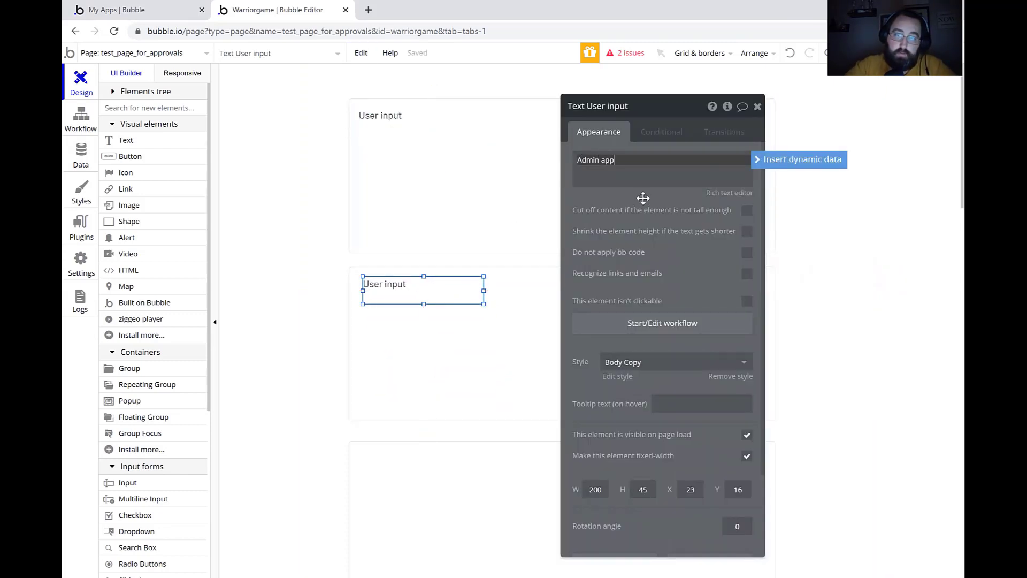
text(roval scr)
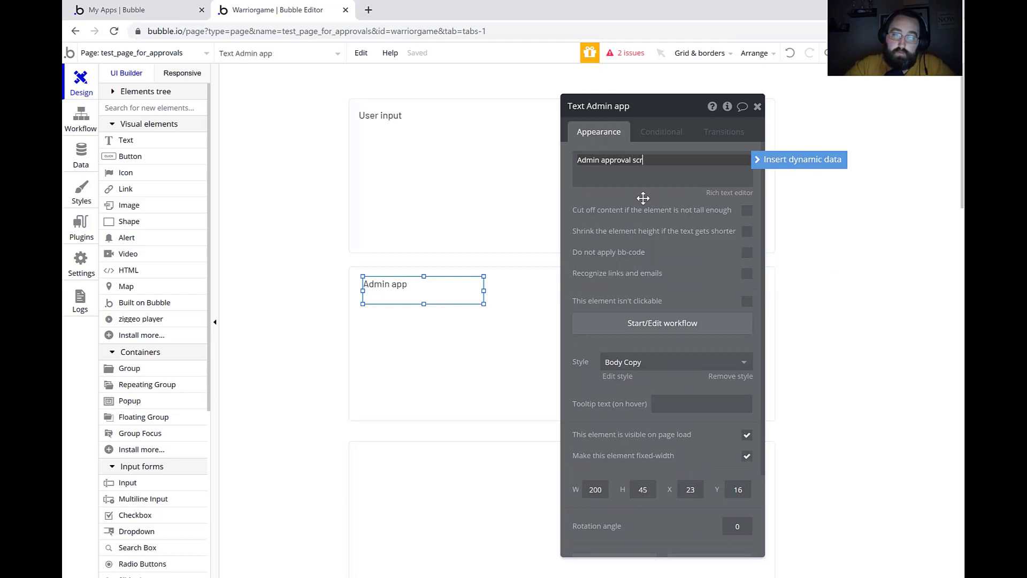
text(een)
click(491, 342)
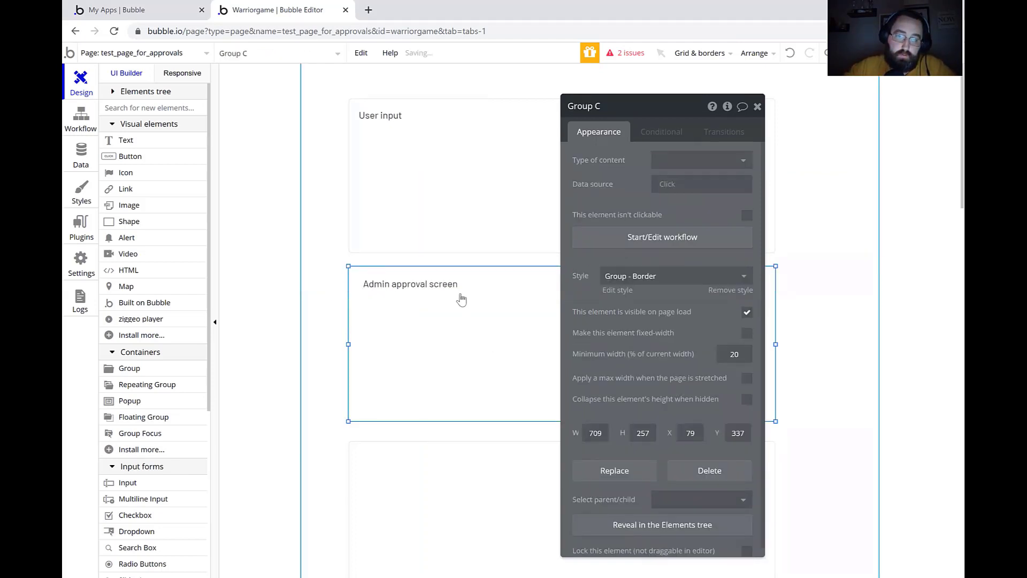
- Copy the "Admin approval screen" label into the third group and reword the copy as "User output / view area"
click(461, 299)
drag(461, 298, 455, 463)
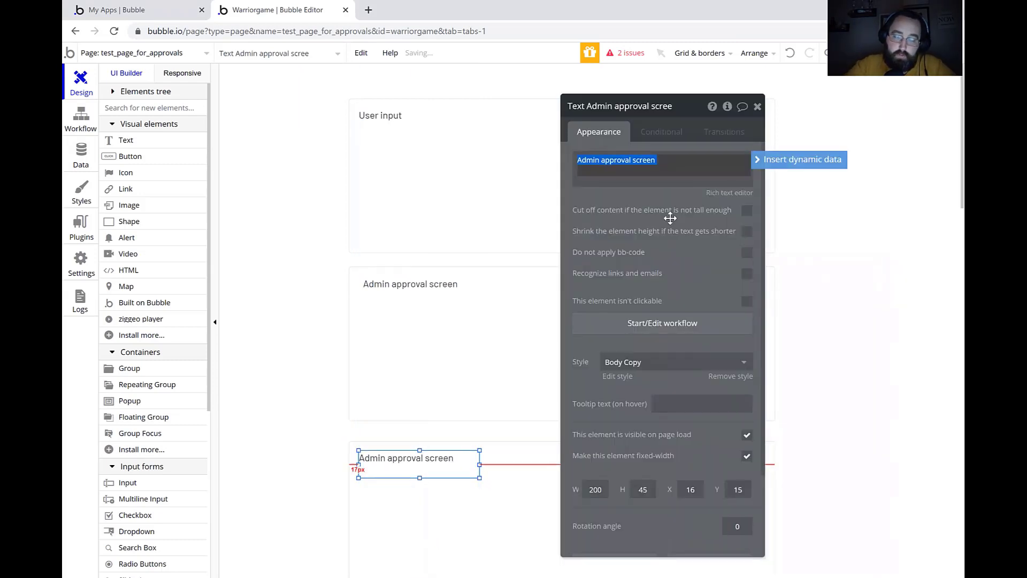
text(User out)
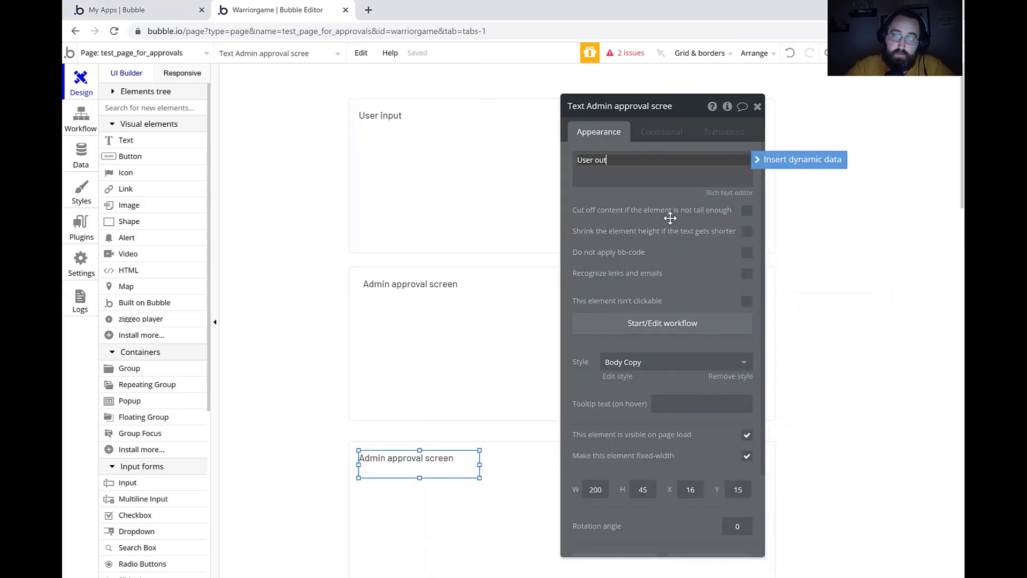
text(put /)
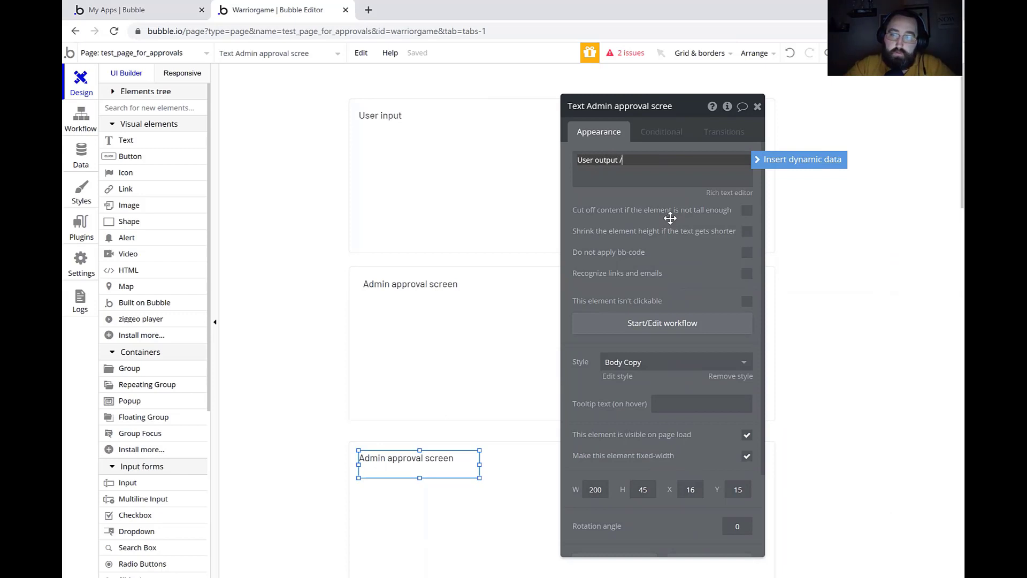
text( view area)
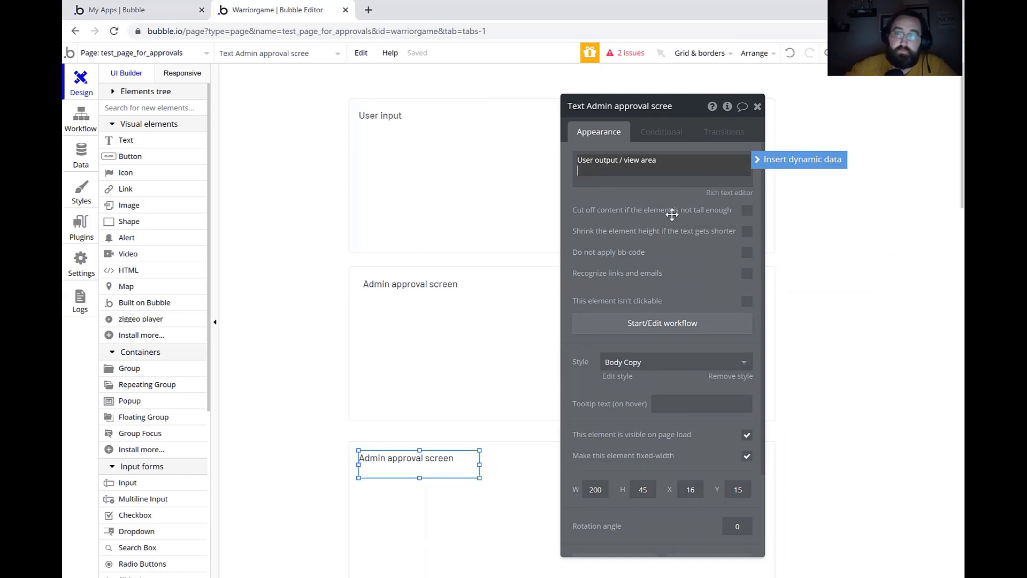
click(757, 107)
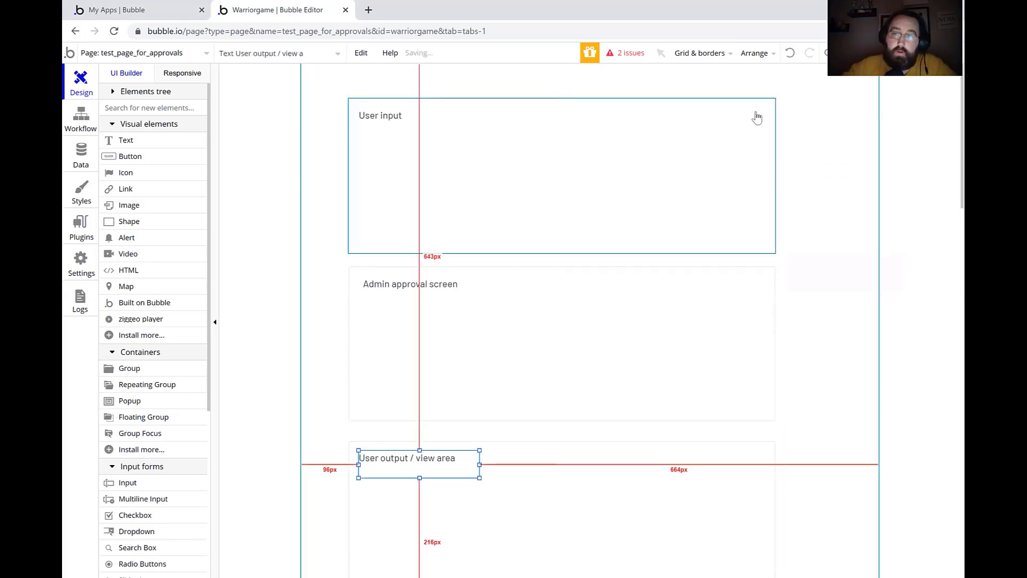
click(305, 183)
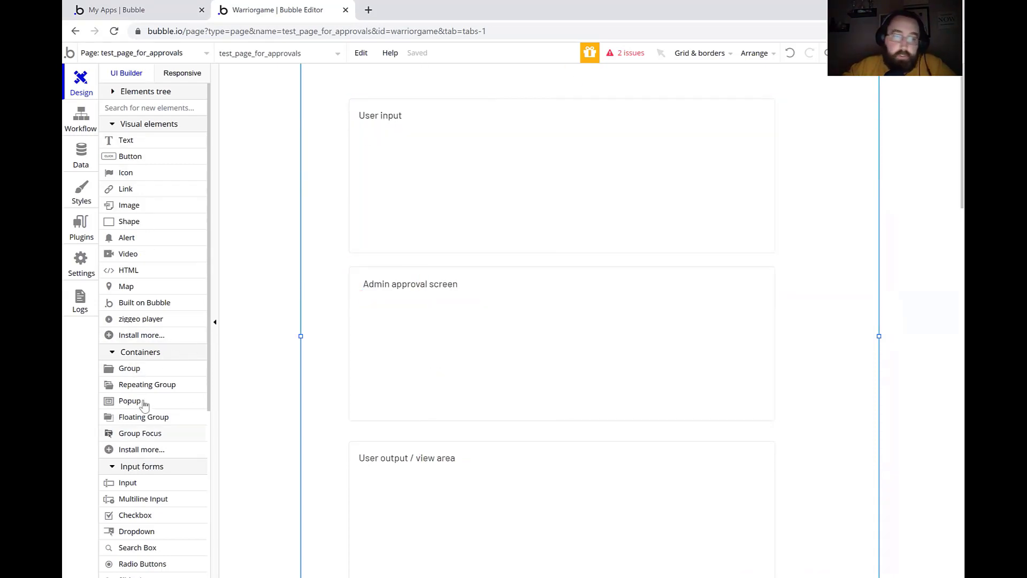
- Add a wide multiline input below the label in the "User input" group
scroll(153, 506, down, 1)
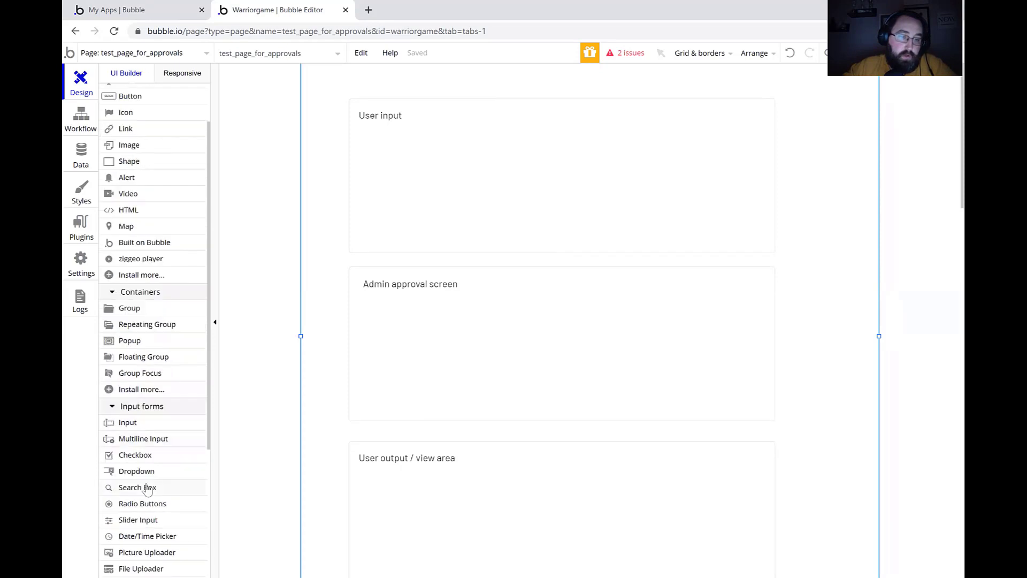
click(142, 437)
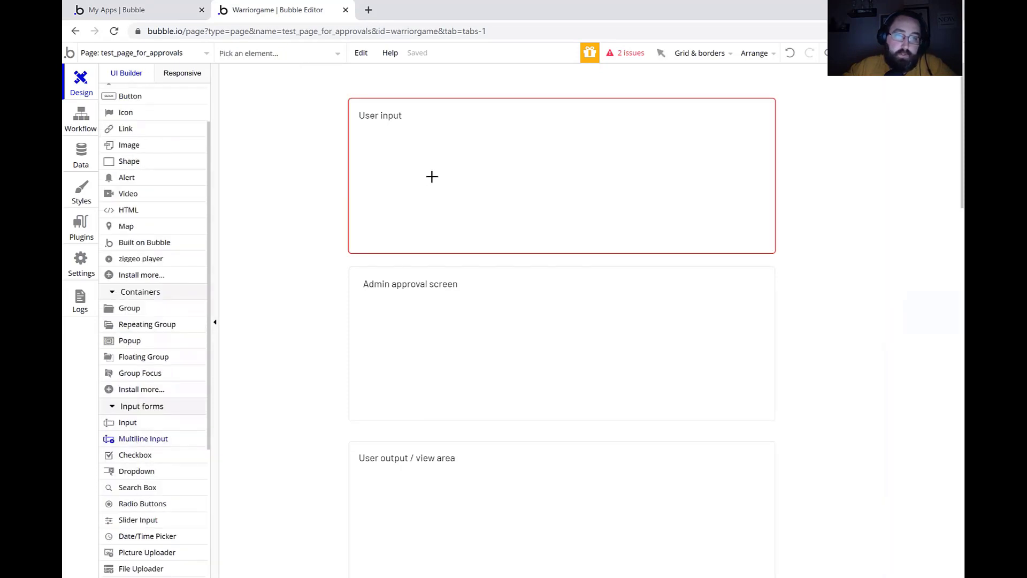
mouse_move(372, 132)
mouse_down()
mouse_move(690, 202)
mouse_move(674, 197)
mouse_up()
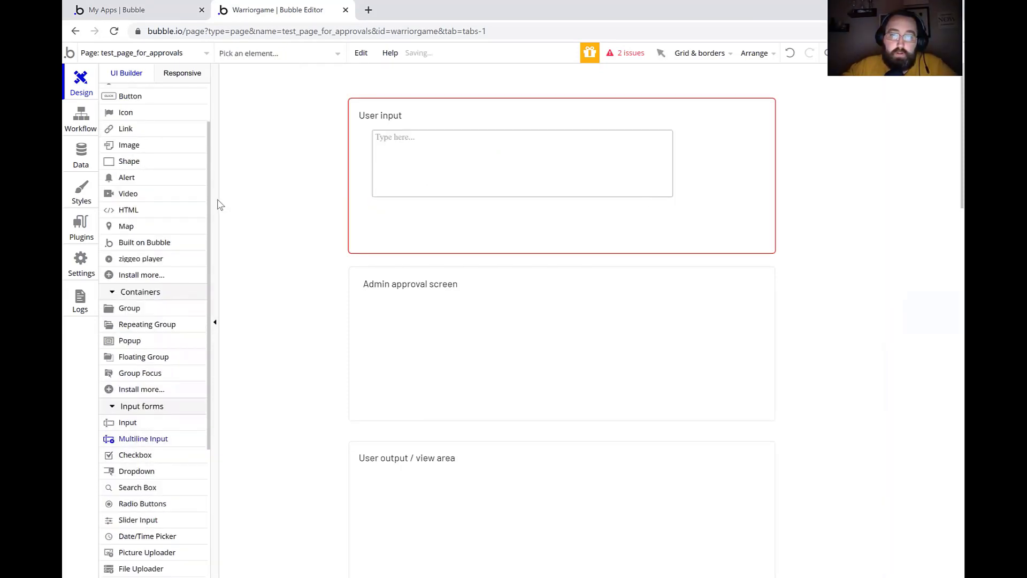
- Add a button about 150 by 45 px below the multiline input's right end, labelled "tweet like action"
click(127, 99)
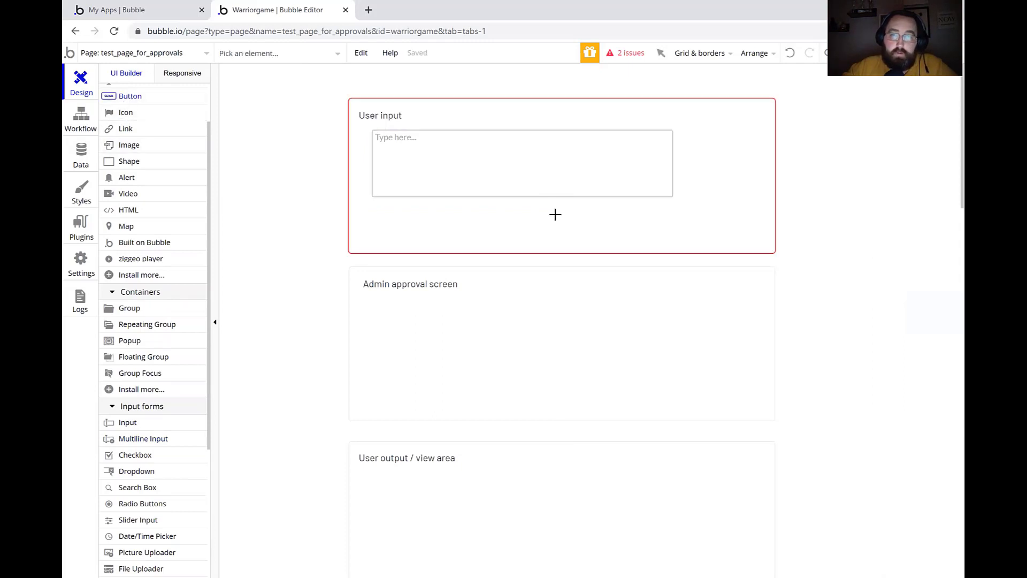
drag(581, 209, 673, 236)
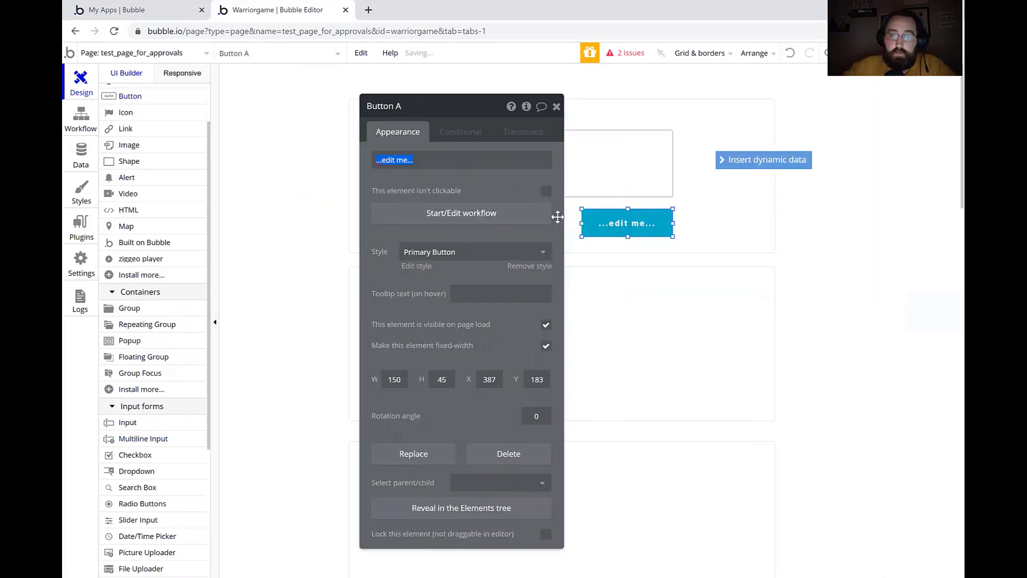
text(tr)
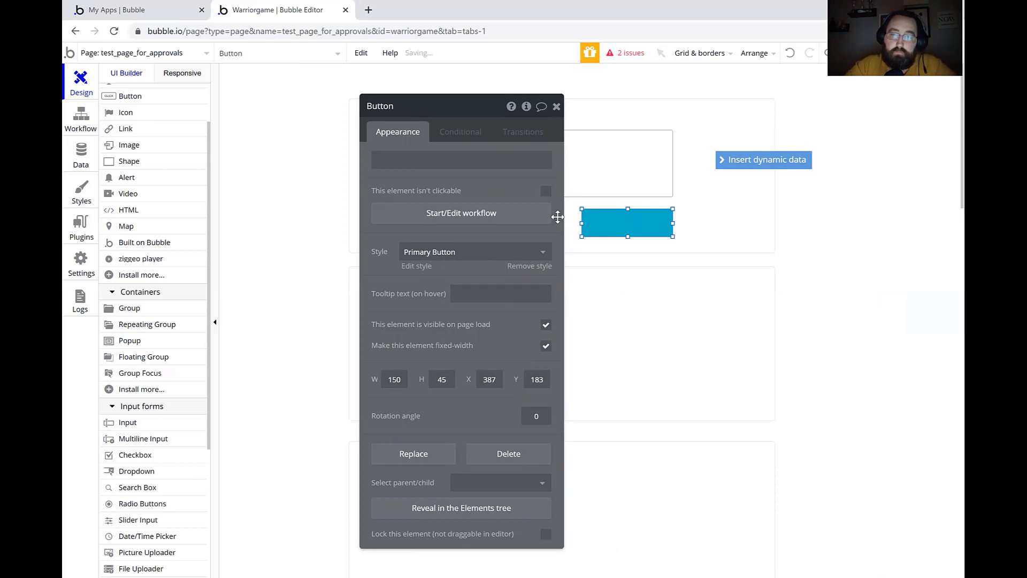
text(tweet like action)
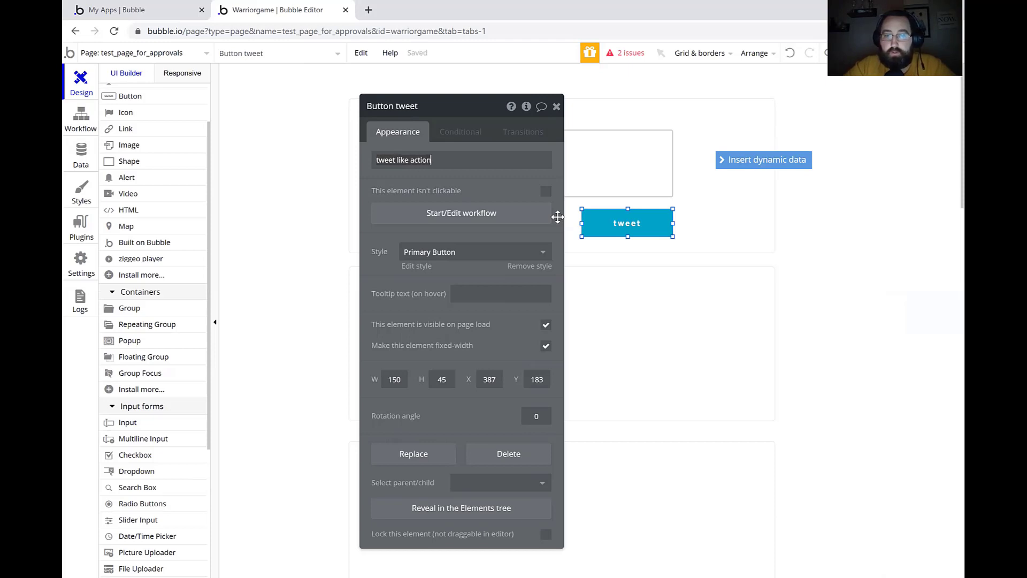
click(557, 216)
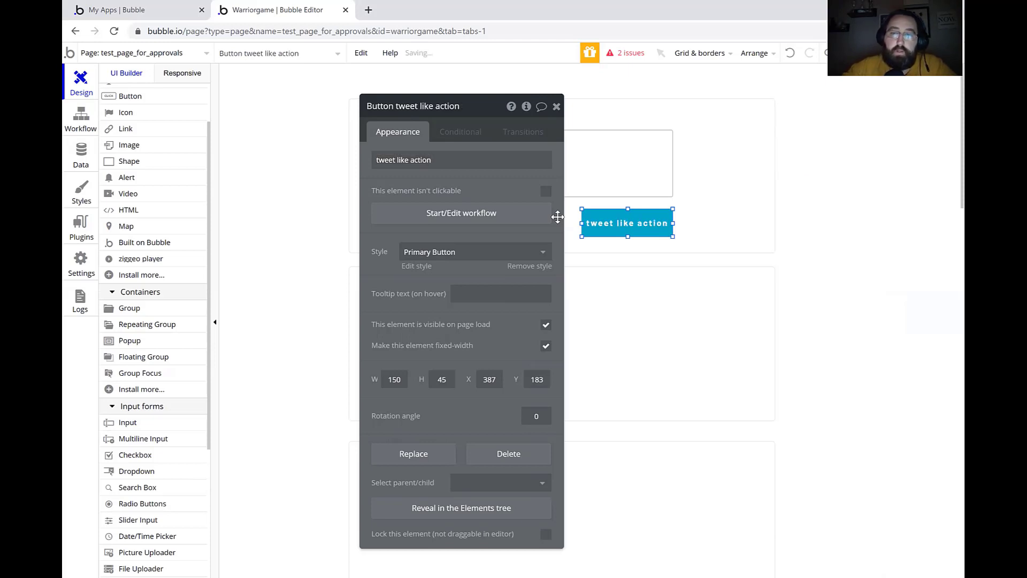
click(556, 107)
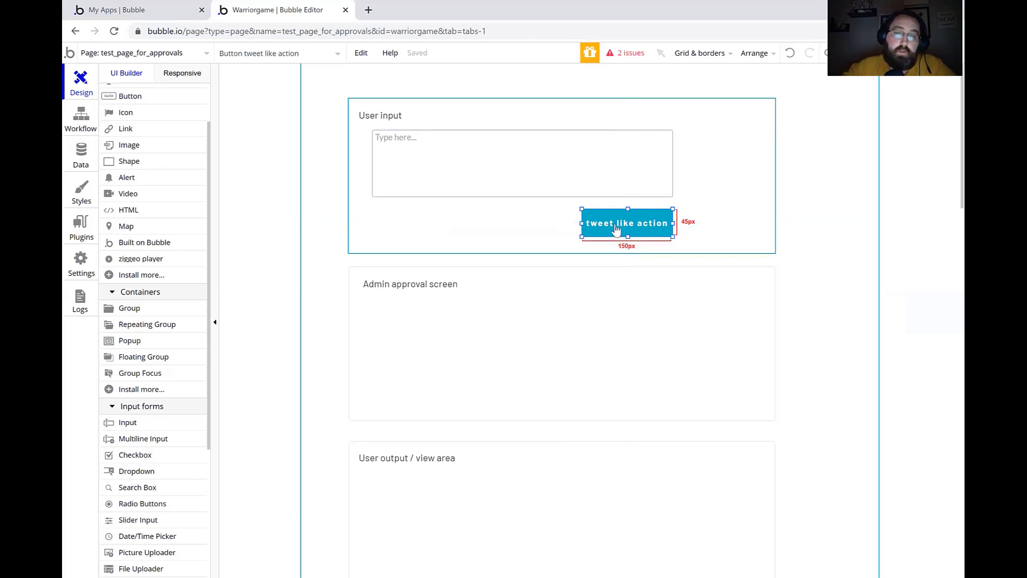
- Start a workflow for the "tweet like action" button with a "Create a new thing" action
click(616, 227)
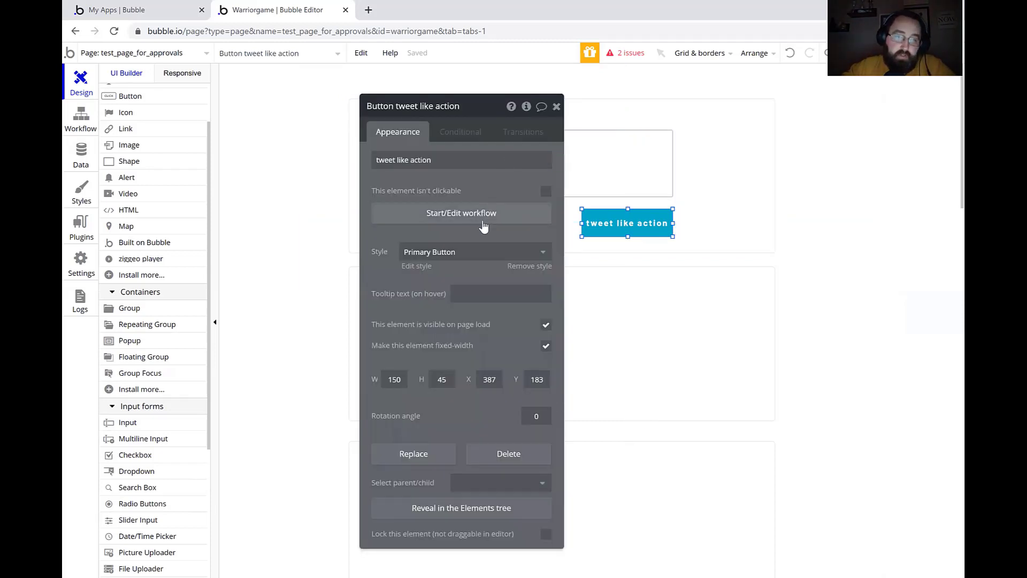
click(482, 213)
click(191, 207)
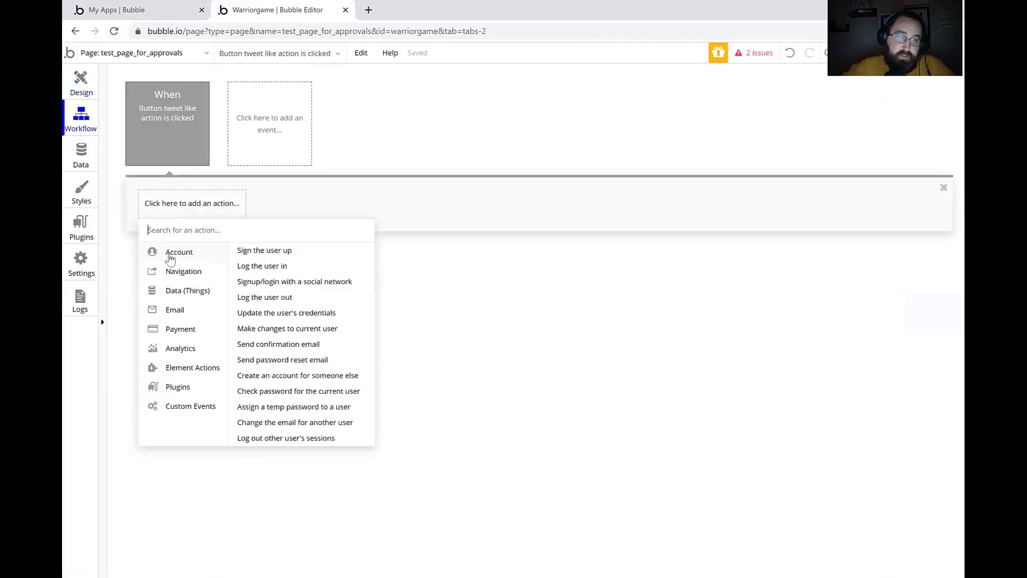
mouse_move(180, 296)
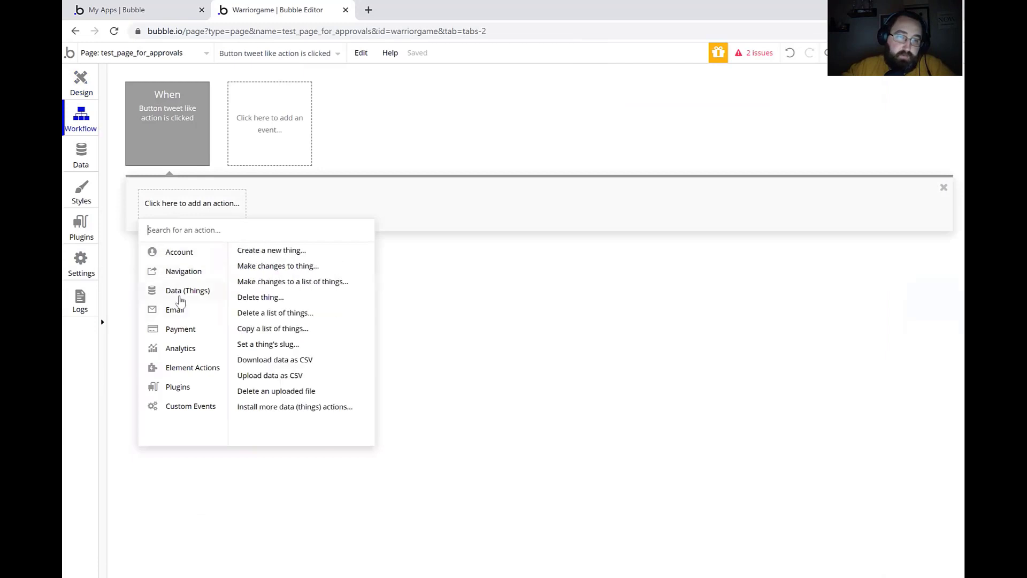
click(275, 251)
- Create a new data type called "tweet like thing" as the type the action creates
click(458, 139)
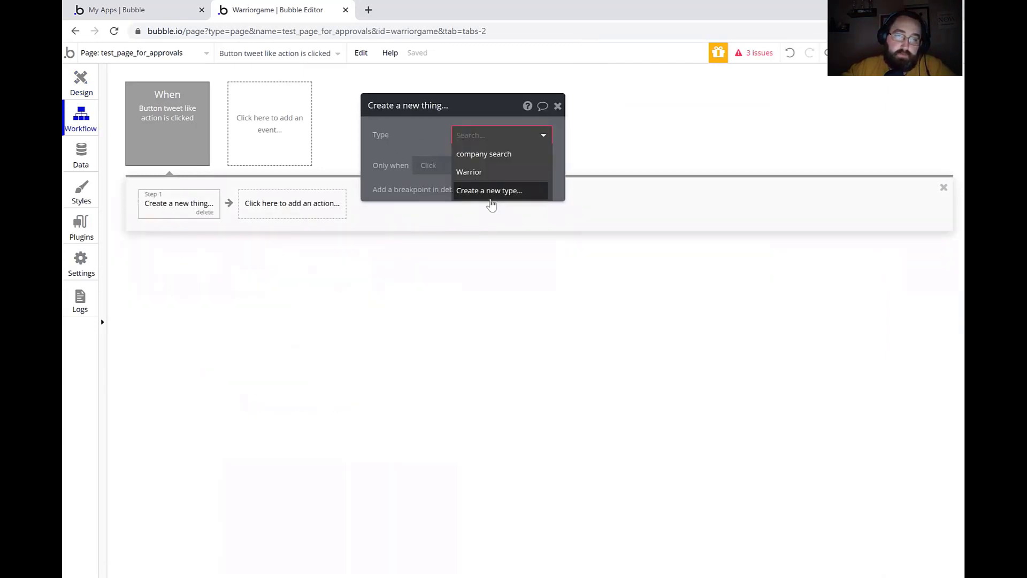
click(474, 193)
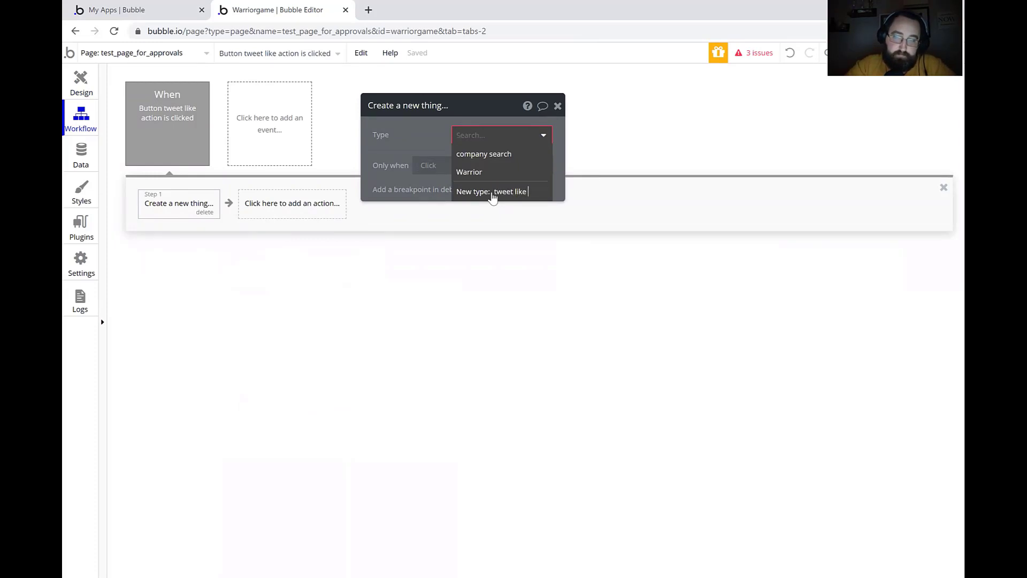
text(tweet like thing)
key(Return)
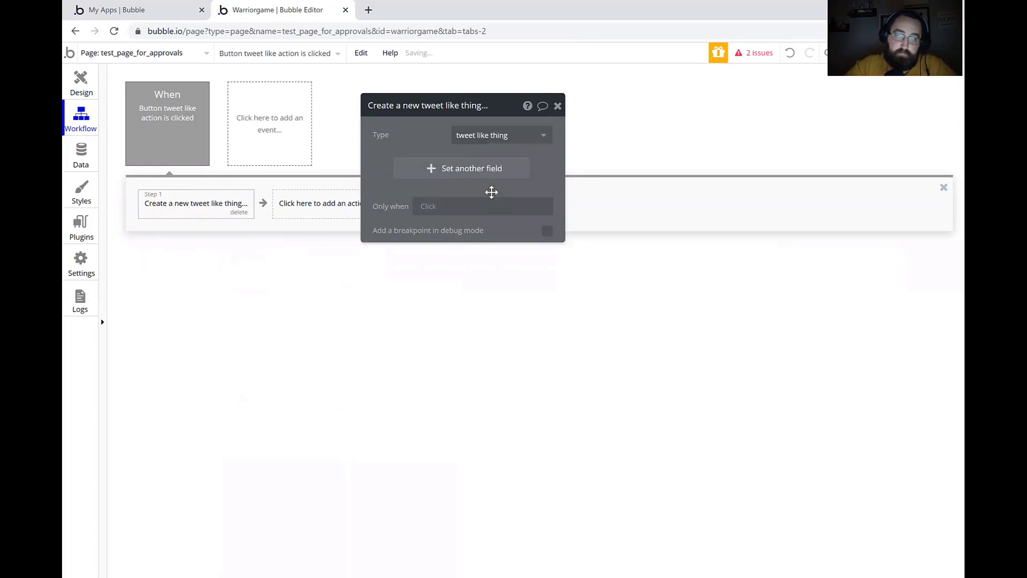
- Create a yes / no field named "approved" for the new type and set it to "no" in the action
click(409, 170)
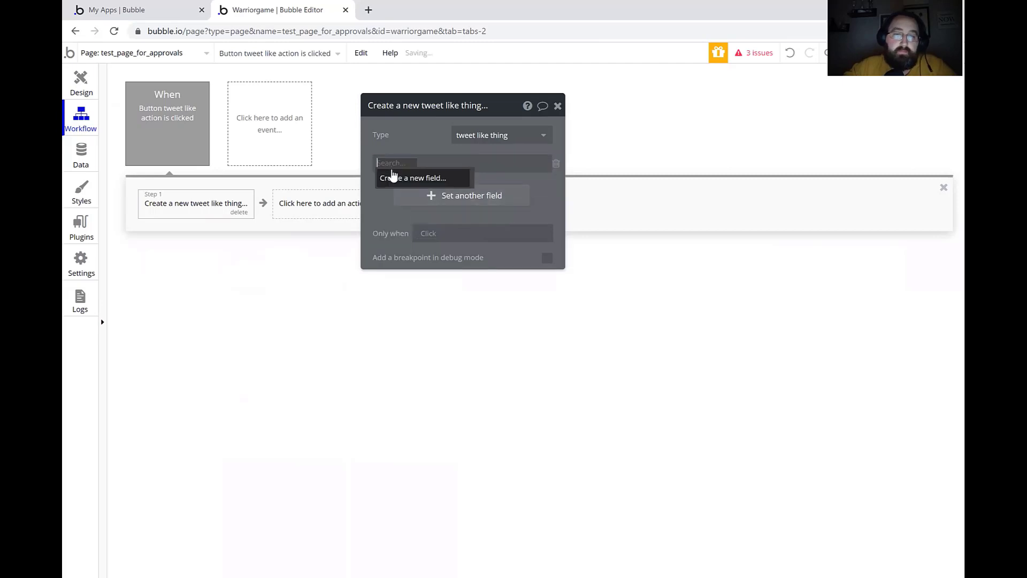
click(399, 182)
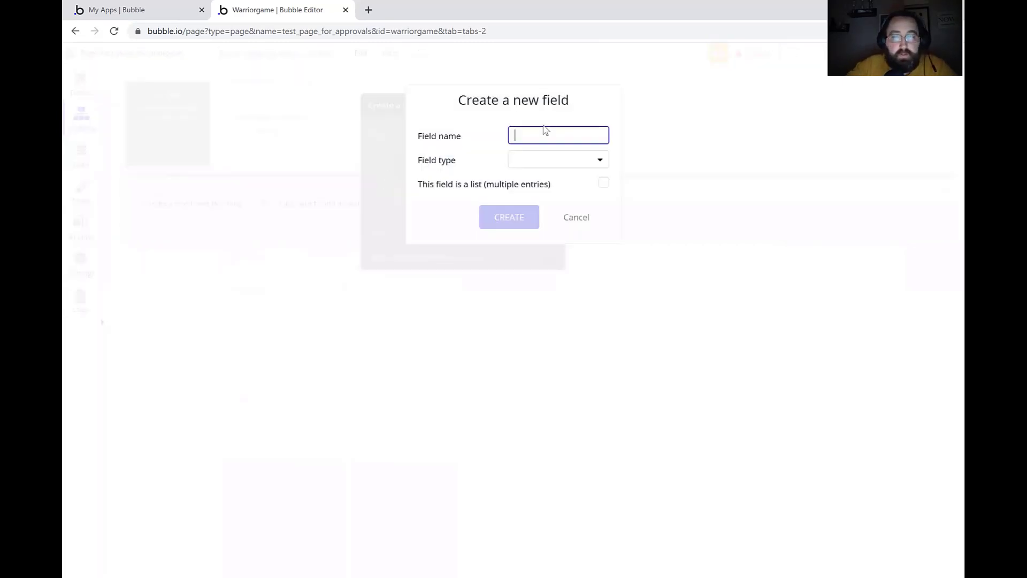
text(approved)
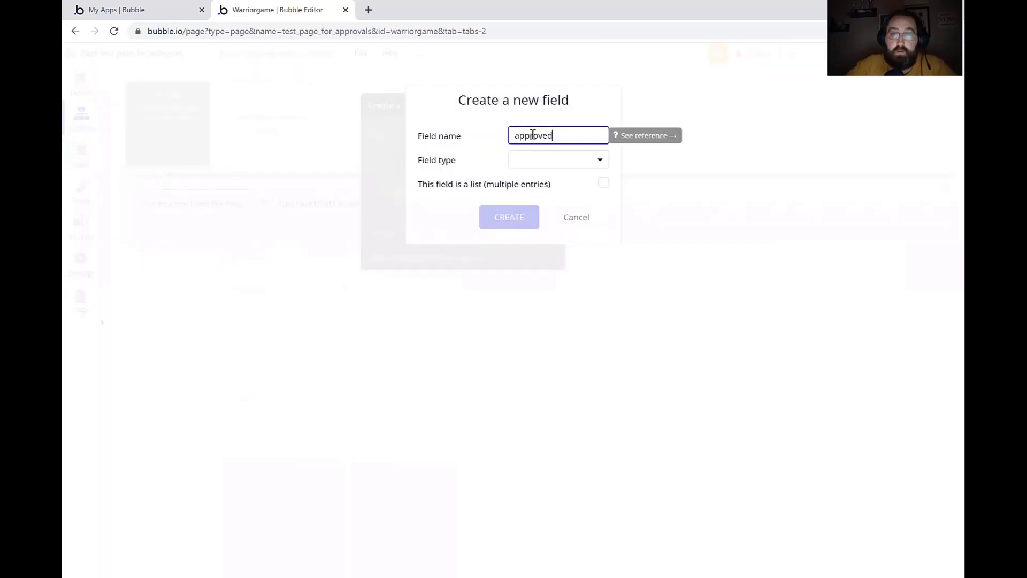
click(520, 160)
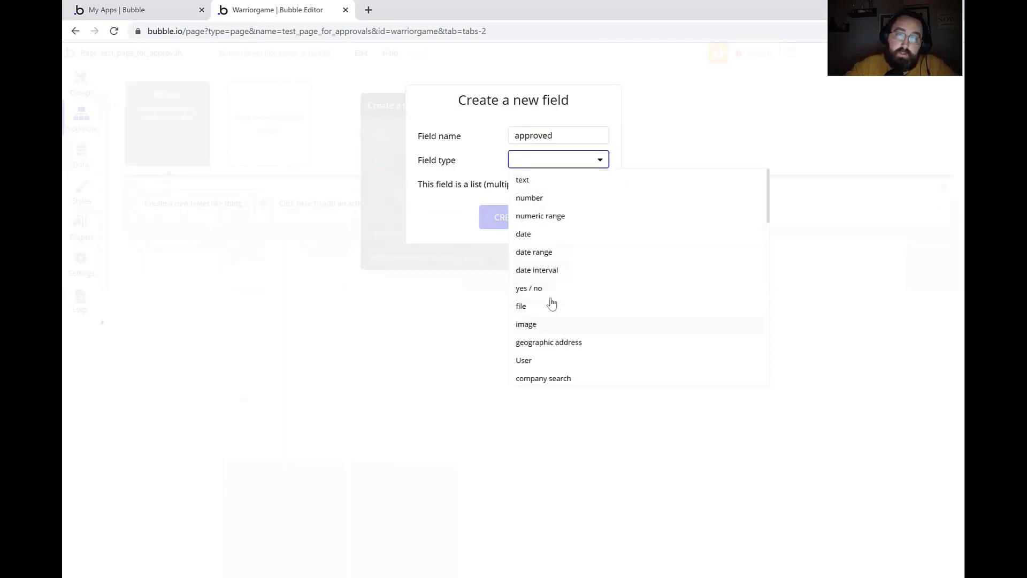
click(537, 288)
click(503, 224)
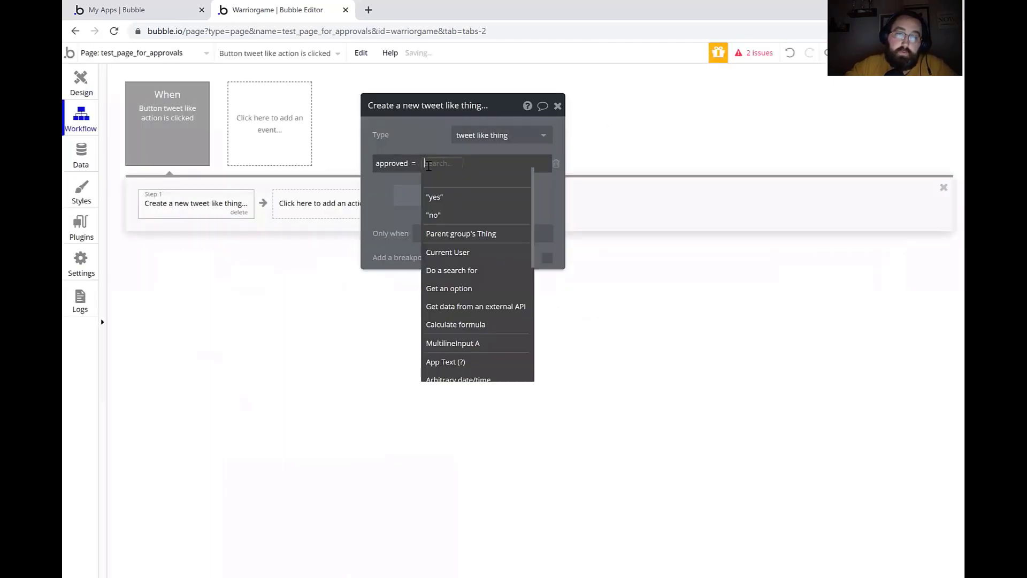
click(435, 210)
- Create a text field named "note data" in the same action and set it to MultilineInput A's value
click(420, 196)
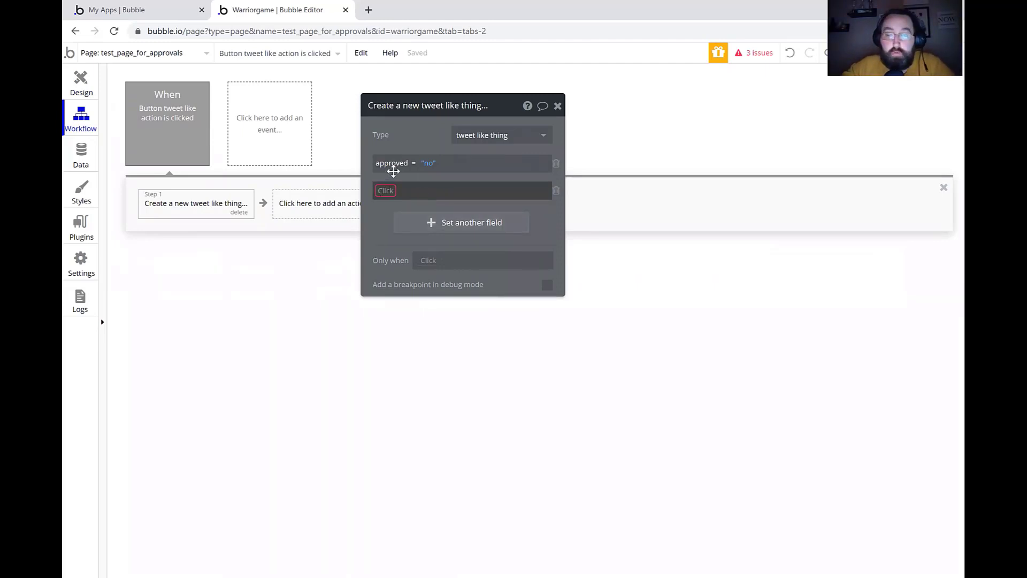
click(388, 191)
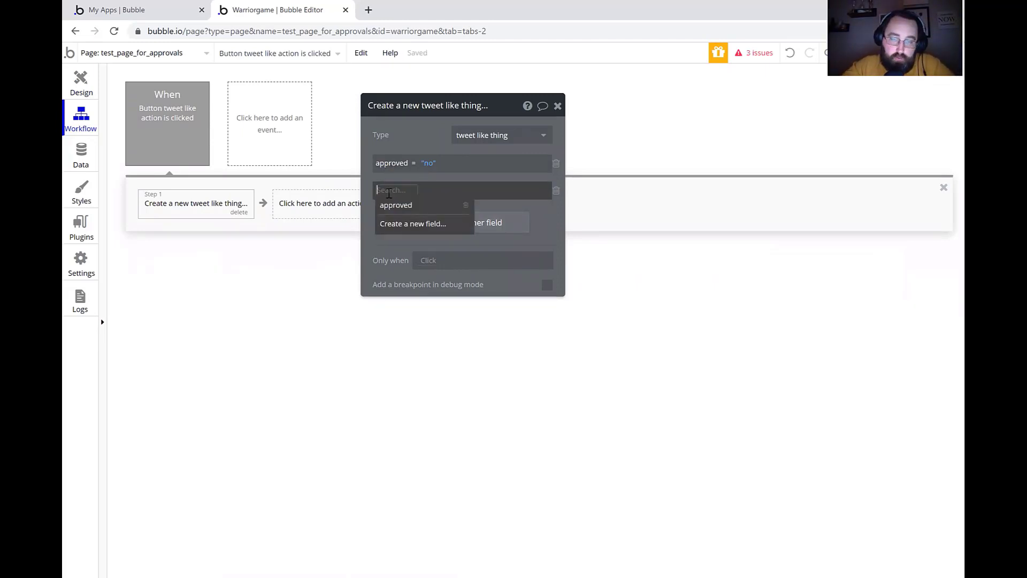
text(note data)
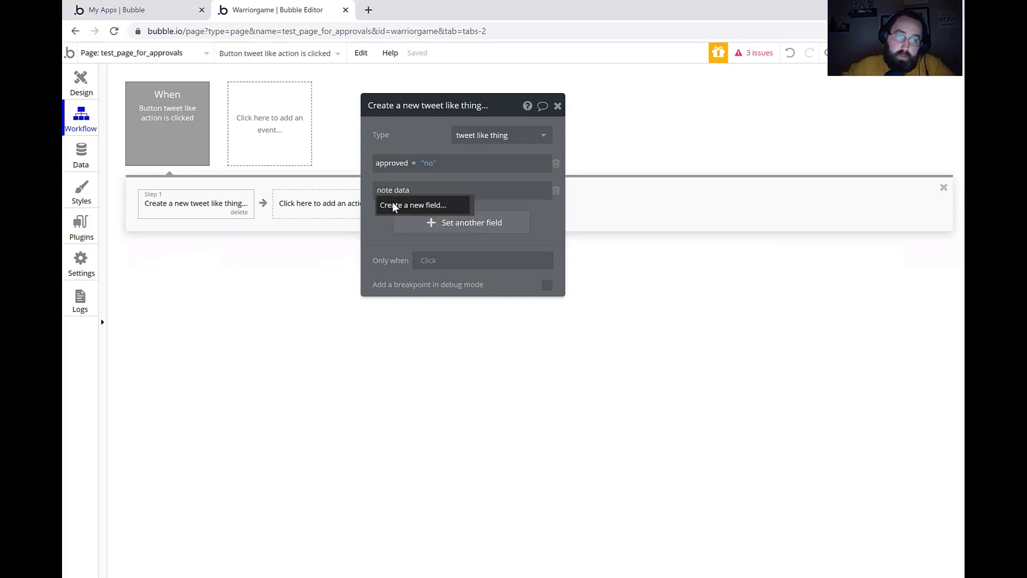
click(394, 204)
click(540, 163)
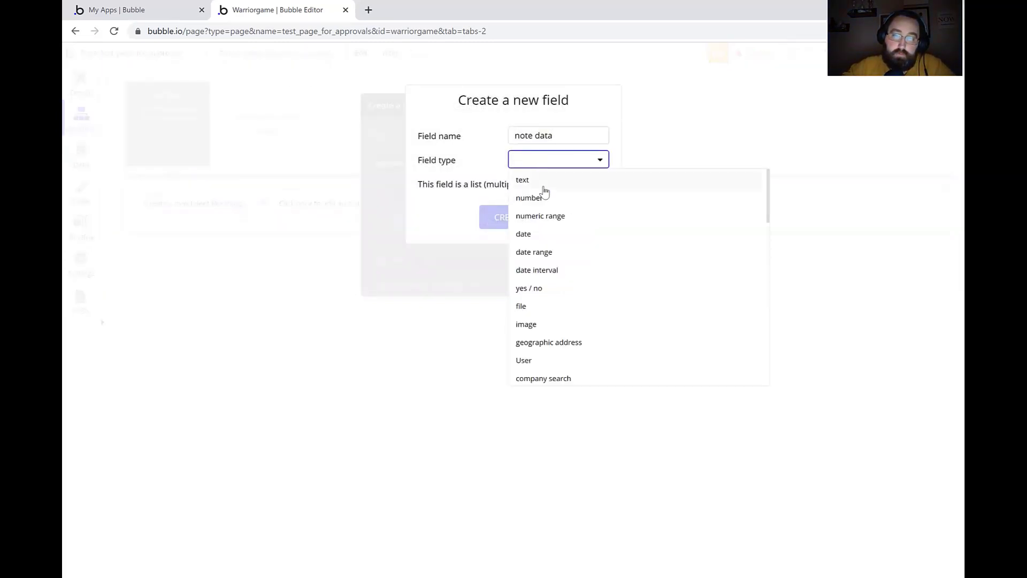
click(543, 181)
click(482, 216)
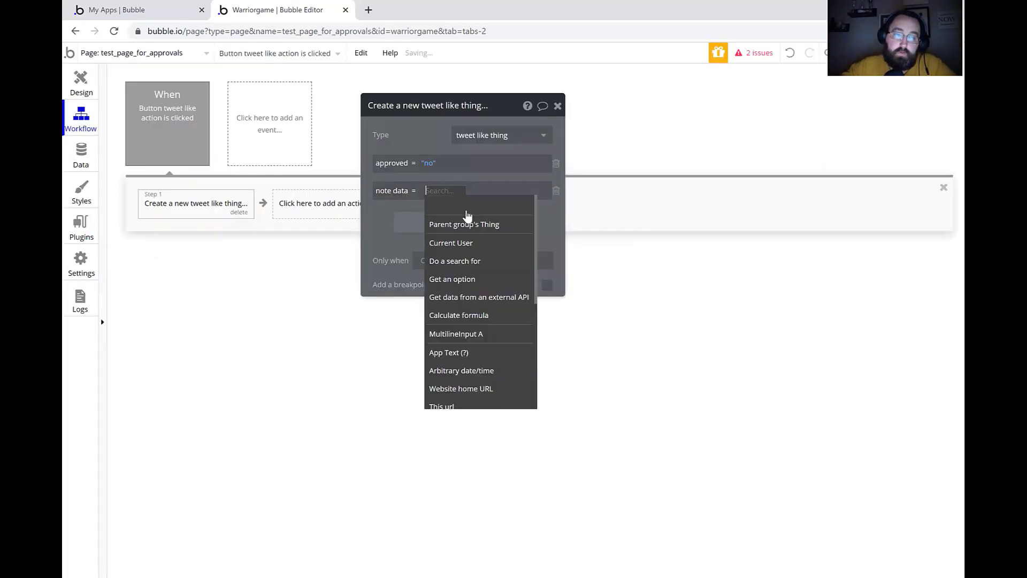
click(483, 334)
click(518, 207)
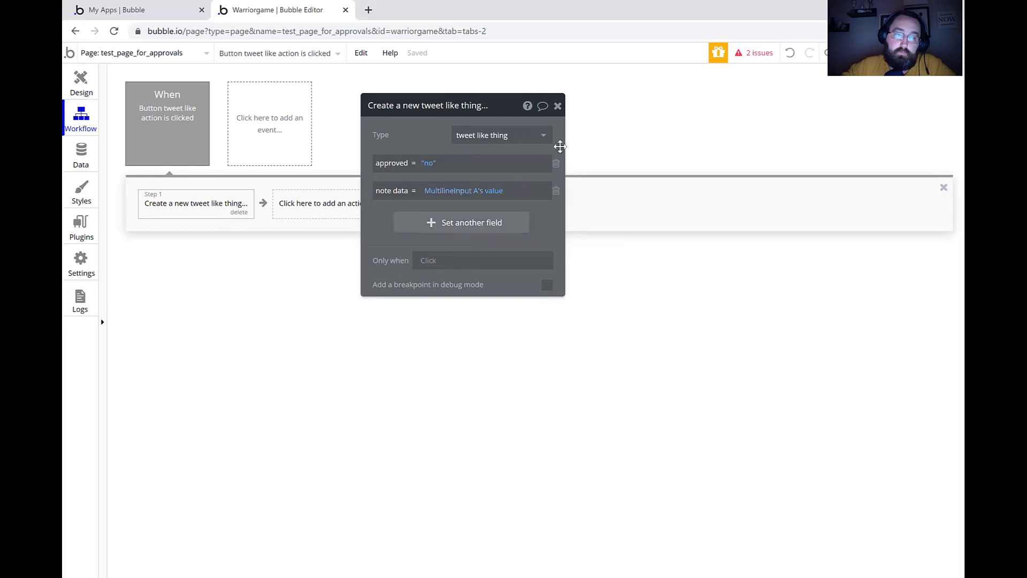
click(558, 105)
click(87, 91)
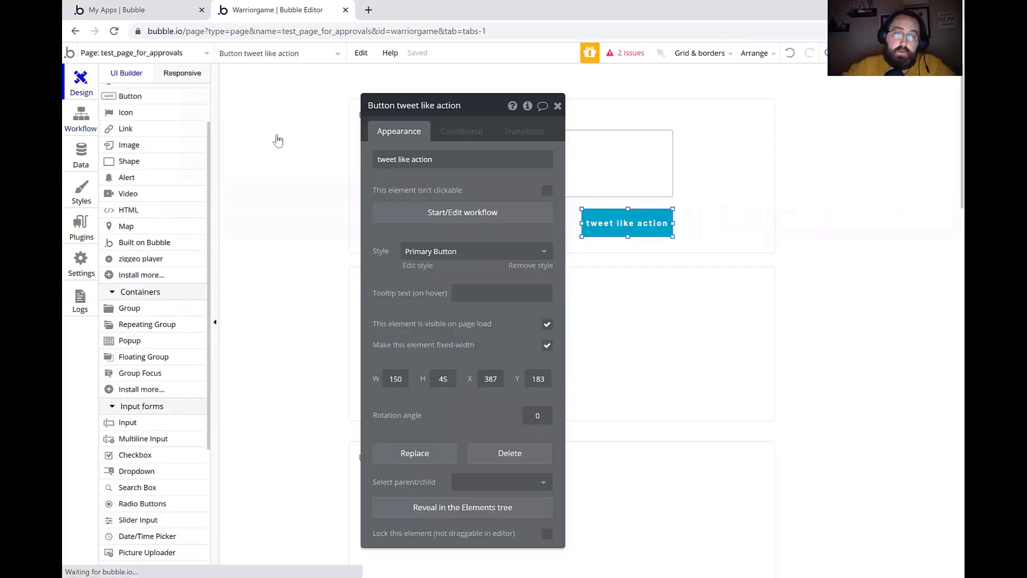
click(557, 106)
click(471, 167)
key(ctrl+c)
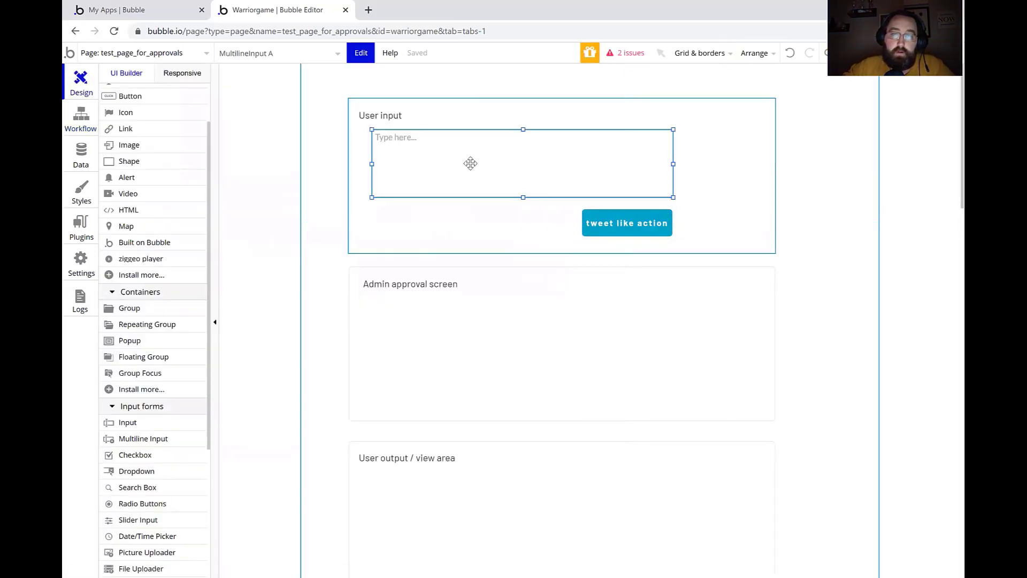
key(ctrl+v)
drag(483, 172, 477, 328)
key(Delete)
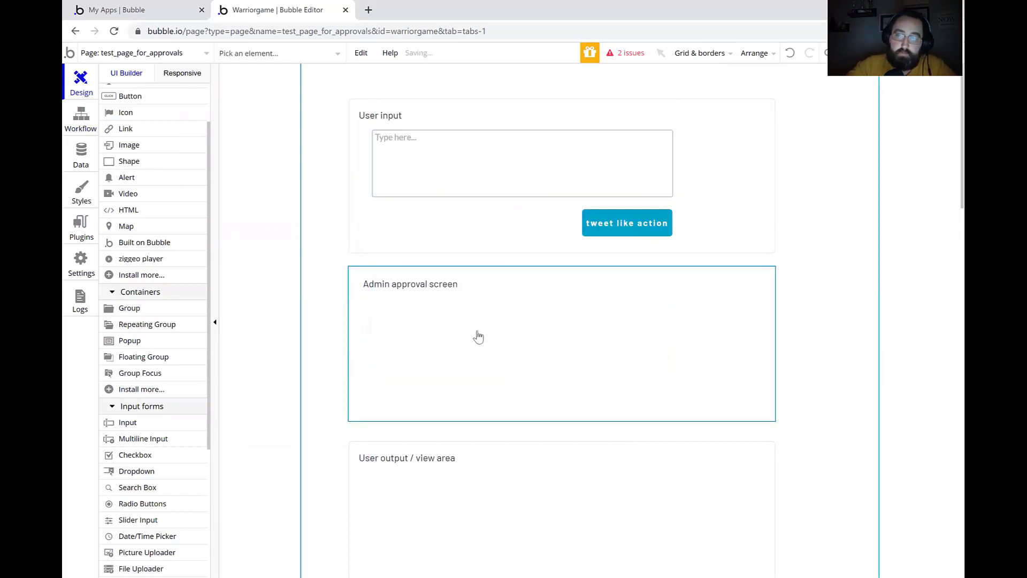
- Add "Reset relevant inputs" as the second action of the button's workflow, then return to the page design
click(330, 222)
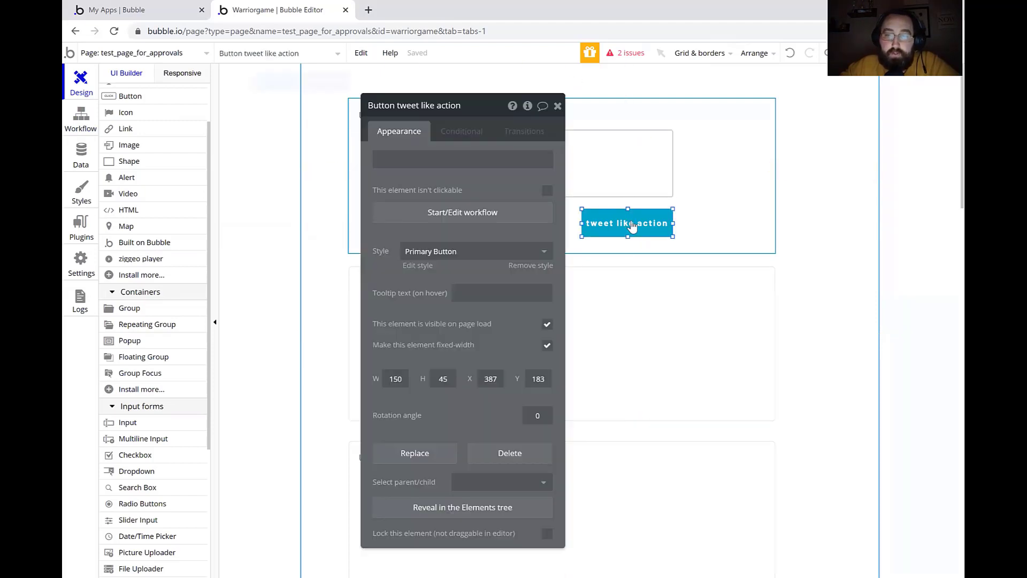
click(481, 210)
click(329, 210)
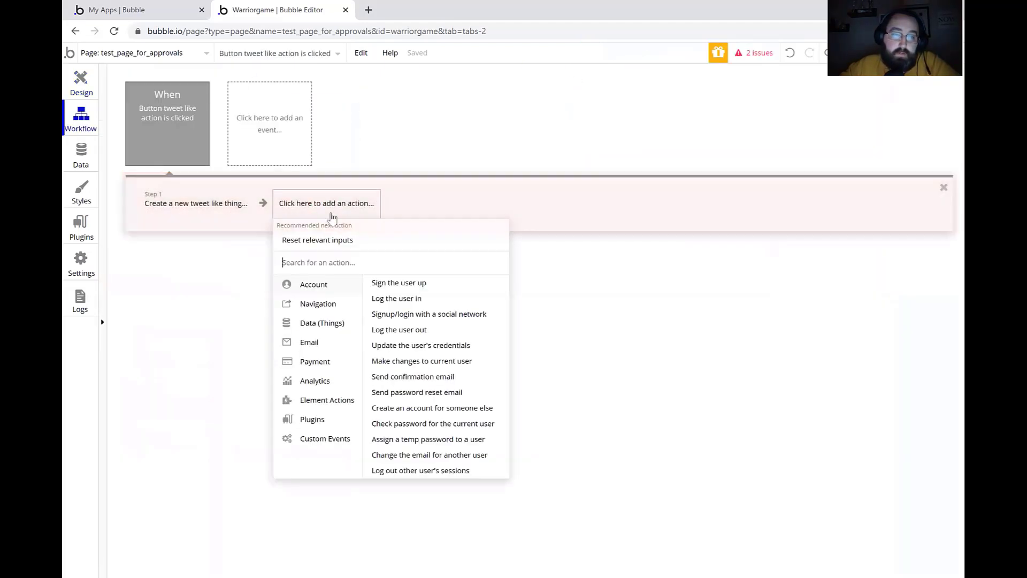
click(336, 243)
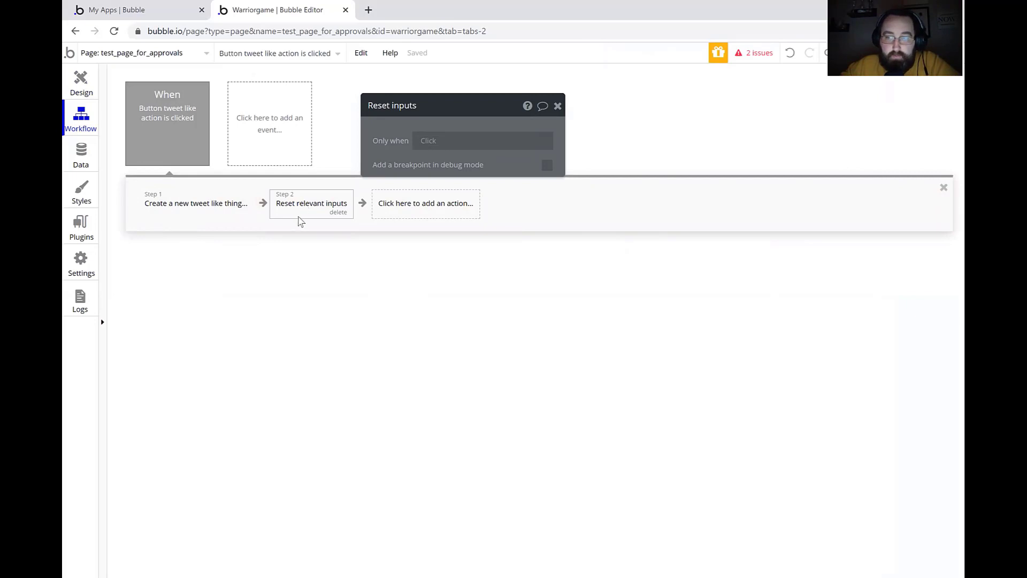
click(91, 96)
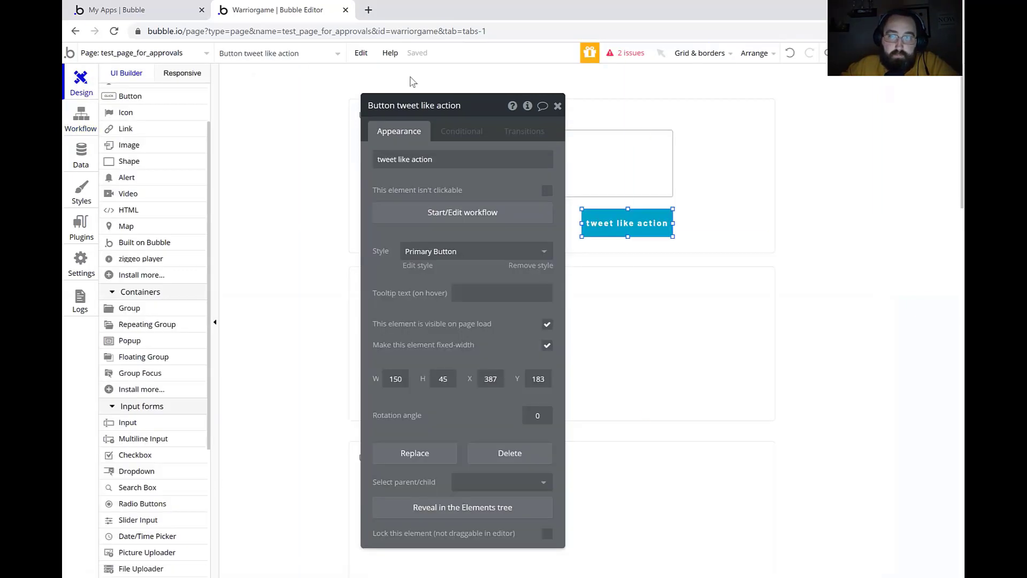
click(557, 105)
- Draw a repeating group about 663 by 196 px below the "Admin approval screen" label and set it to 2 rows
scroll(568, 406, down, 2)
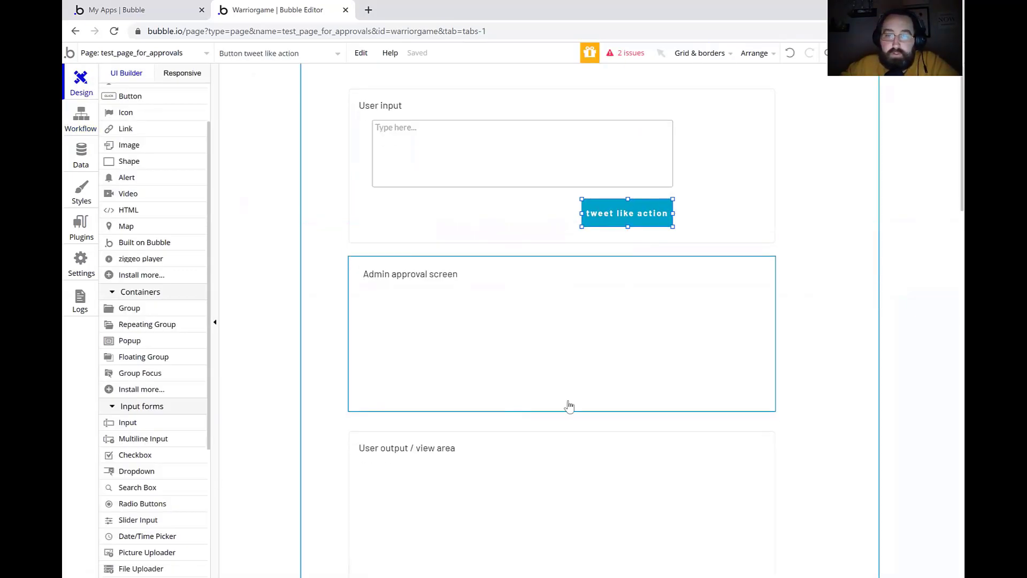
scroll(569, 407, up, 2)
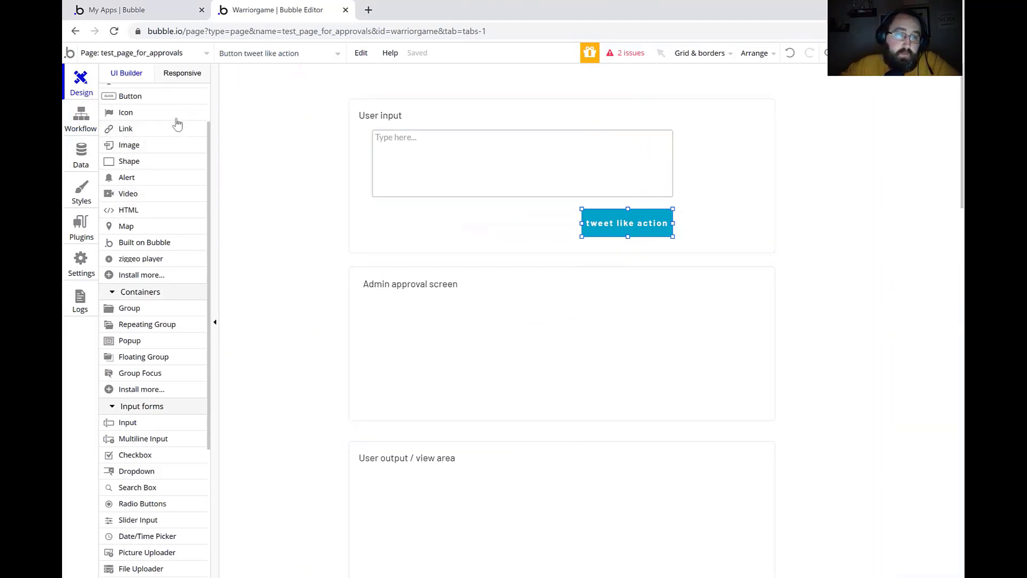
click(169, 334)
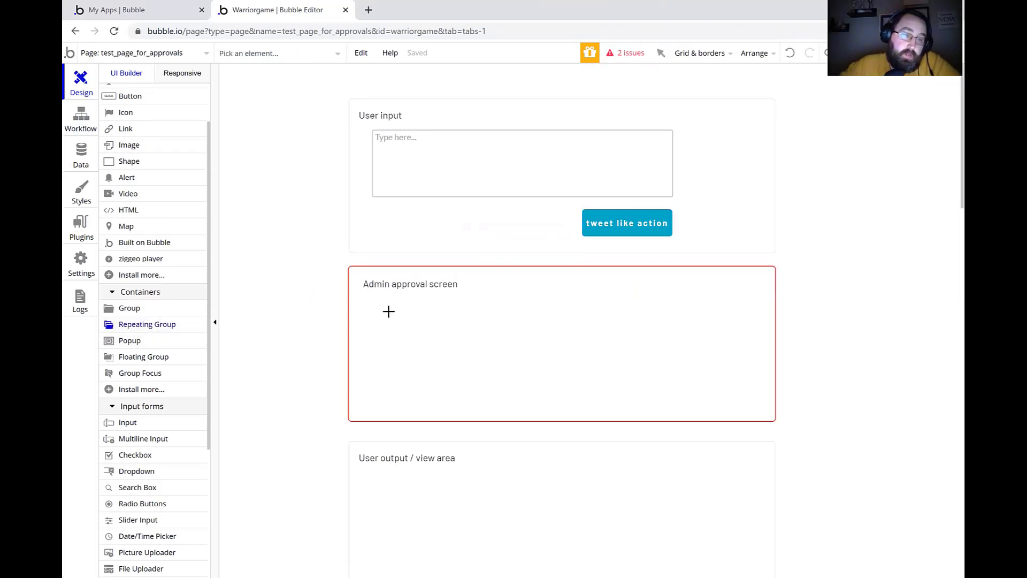
mouse_move(360, 294)
mouse_down()
mouse_move(559, 348)
mouse_move(726, 432)
mouse_move(759, 412)
mouse_up()
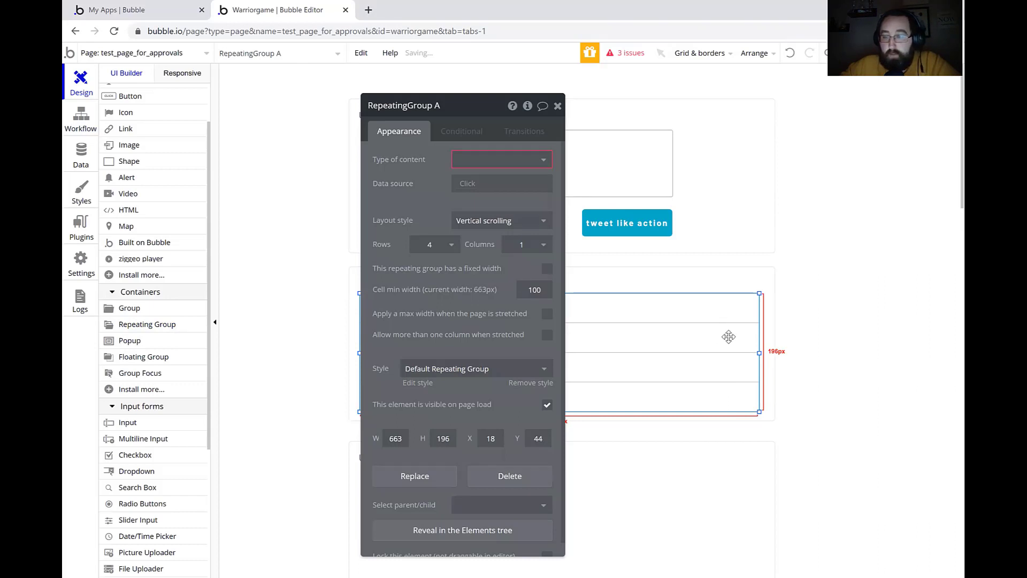
click(454, 250)
click(452, 246)
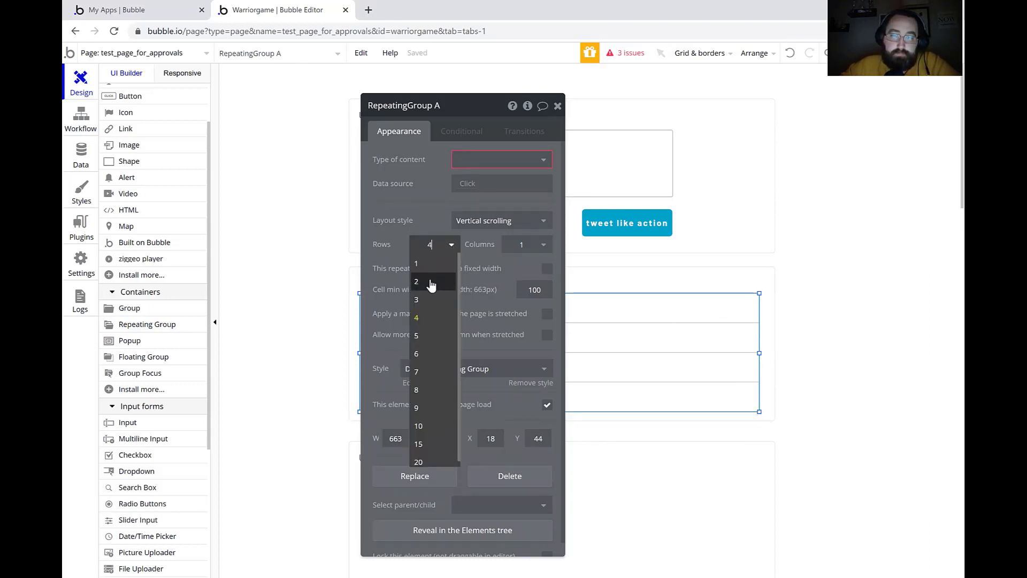
click(431, 283)
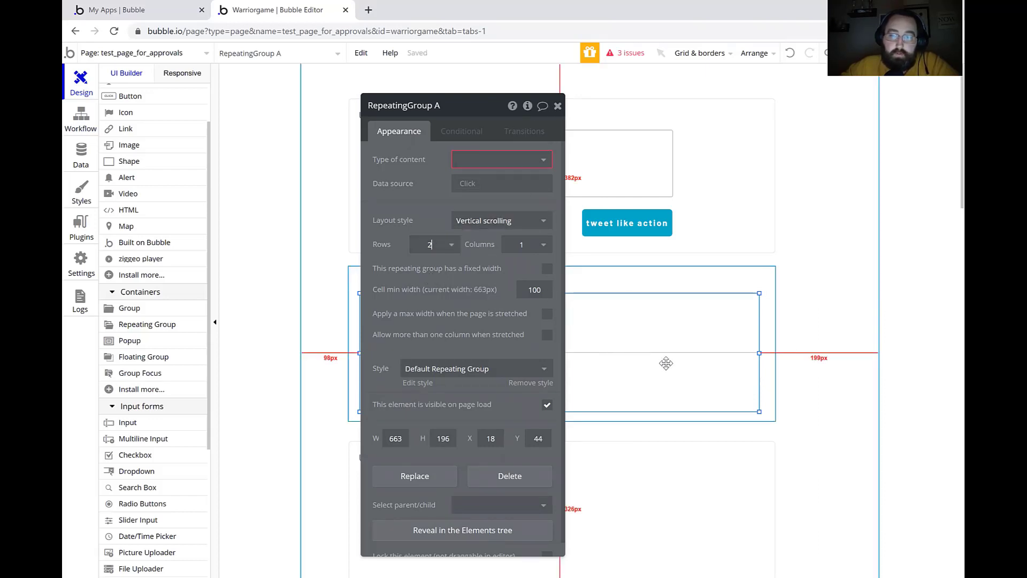
click(557, 105)
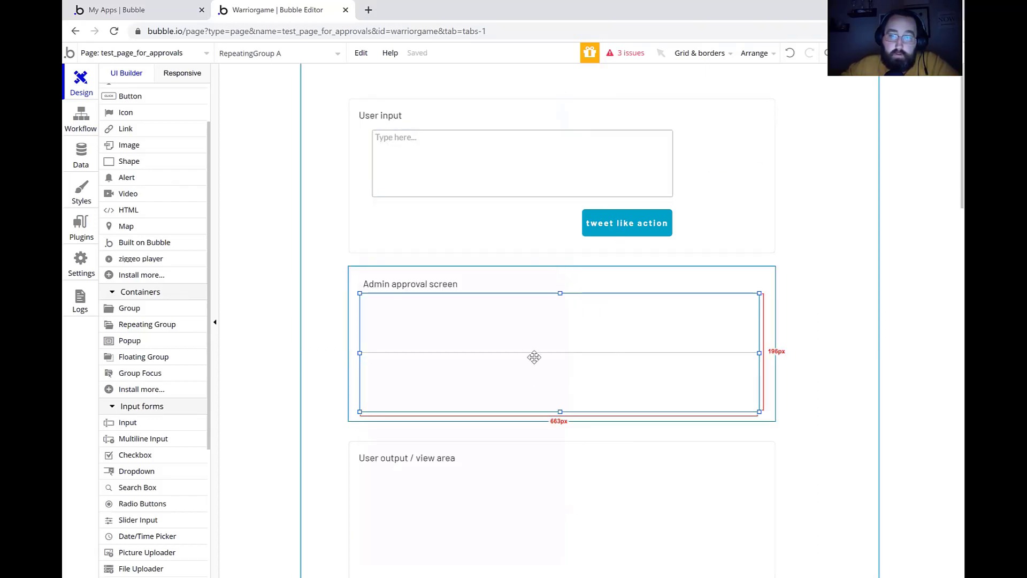
- Shorten the multiline input in the "User input" group and move the button up to about 16 px below it
click(507, 144)
drag(523, 197, 525, 171)
click(467, 242)
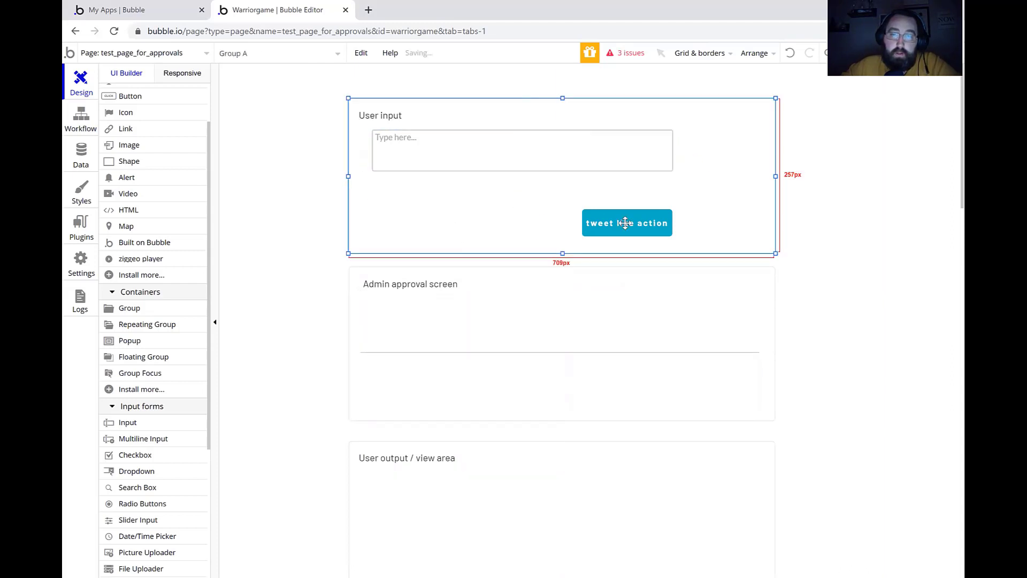
drag(631, 222, 624, 201)
- Limit the multiline input's content to a maximum of 130 characters
double_click(548, 163)
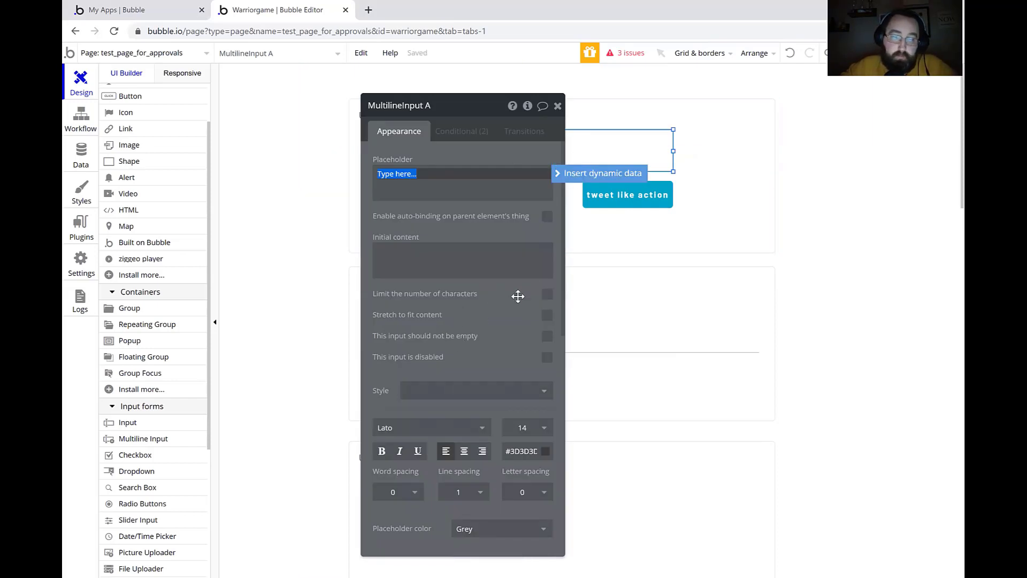
click(547, 294)
click(543, 317)
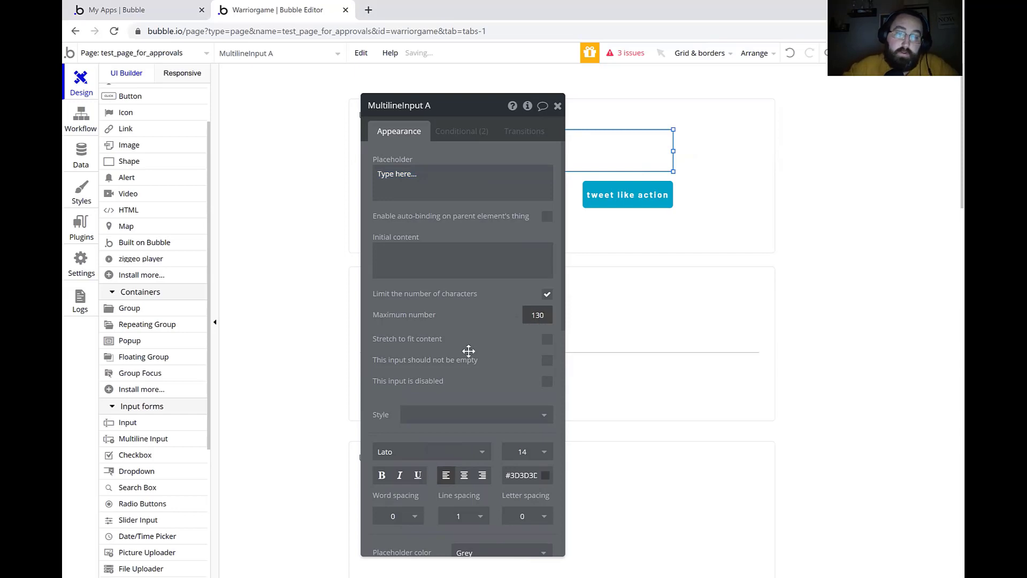
click(558, 105)
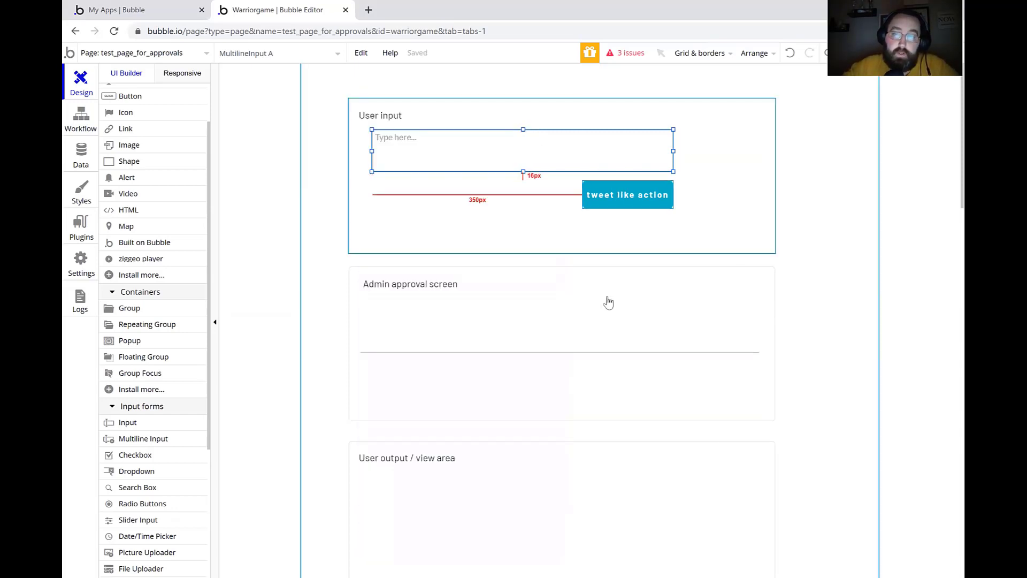
- Paste a copy of the multiline input and place it in the first cell of the "Admin approval screen" repeating group
key(ctrl+v)
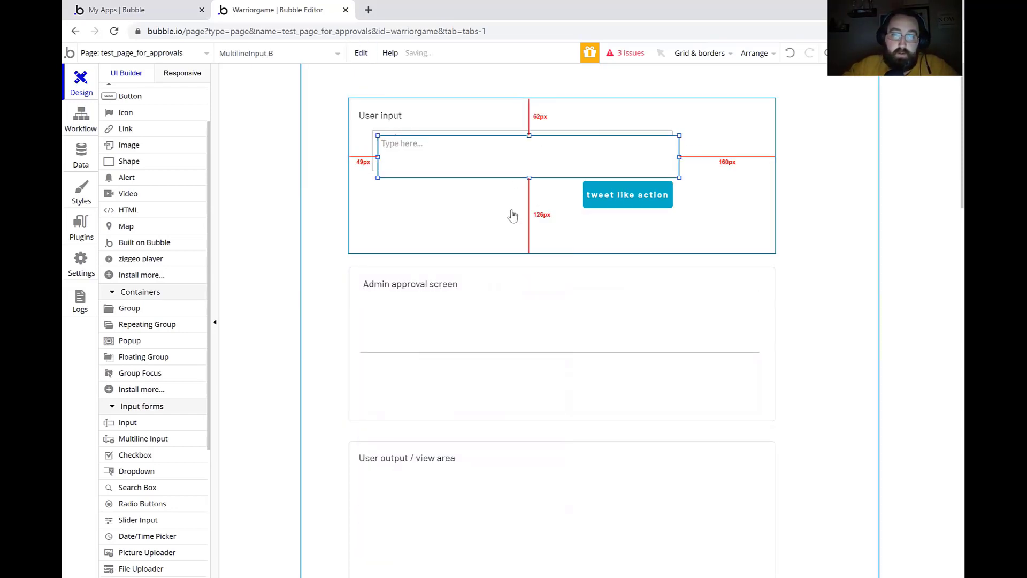
drag(519, 154, 503, 319)
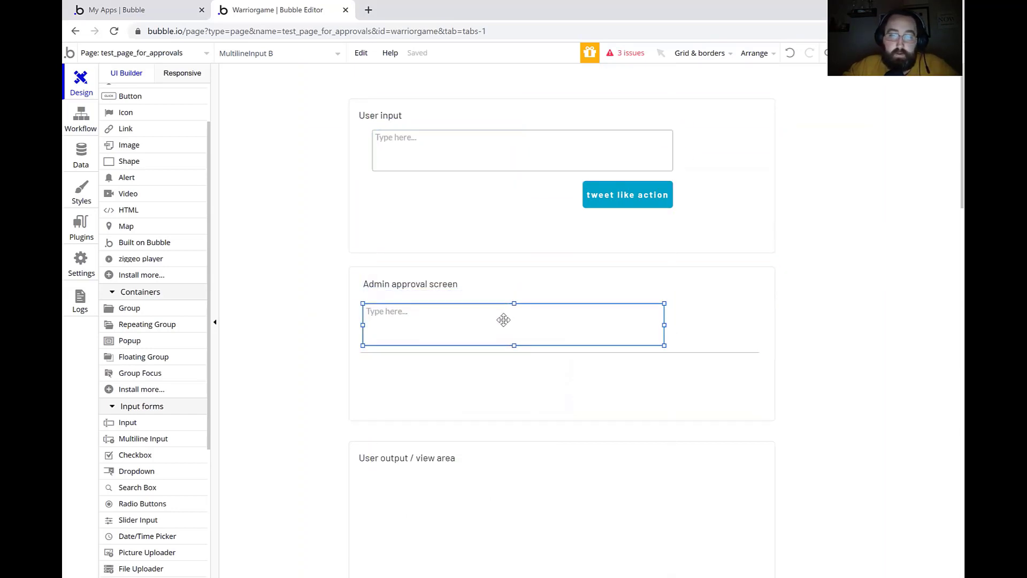
double_click(553, 321)
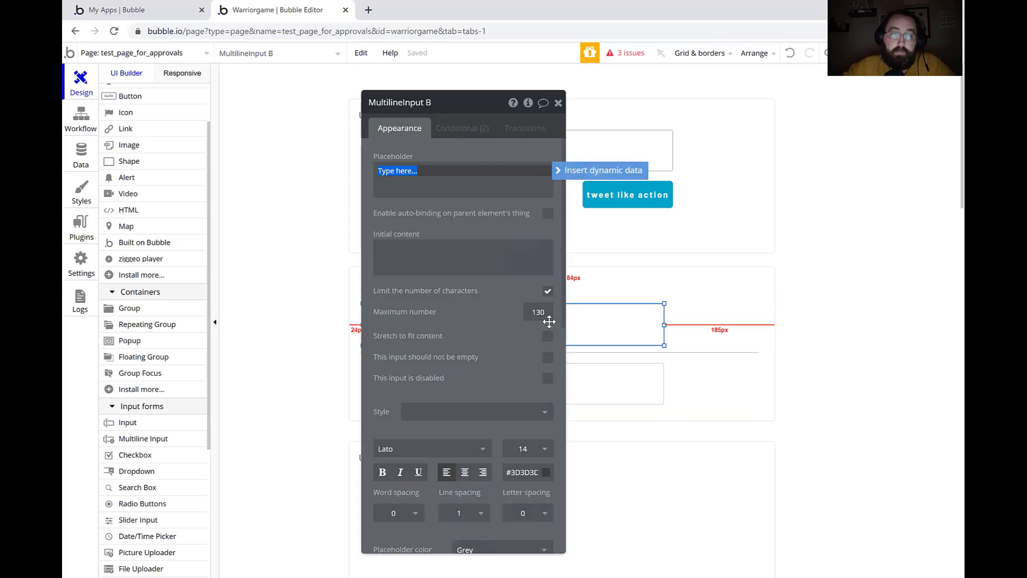
click(483, 252)
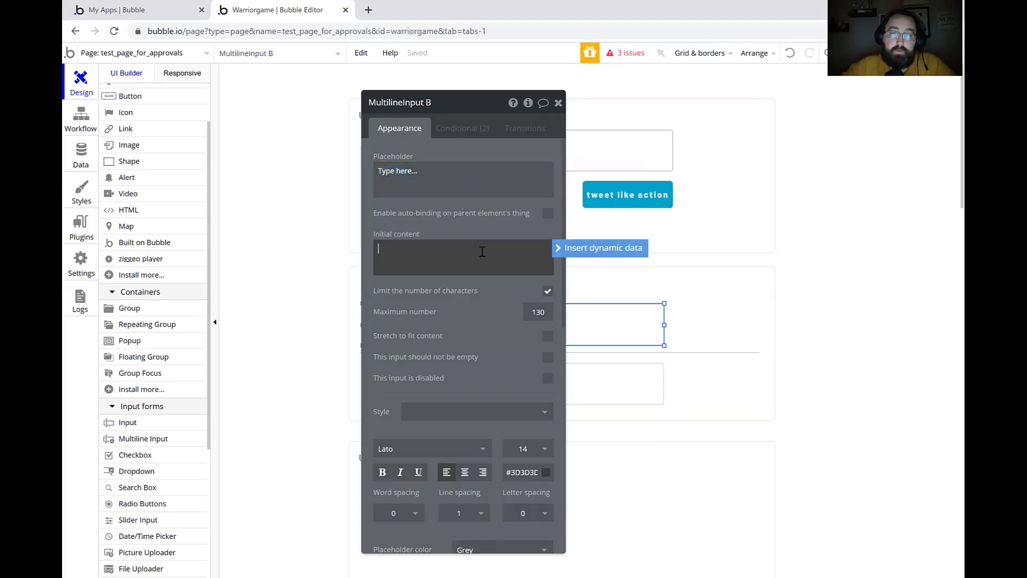
click(580, 251)
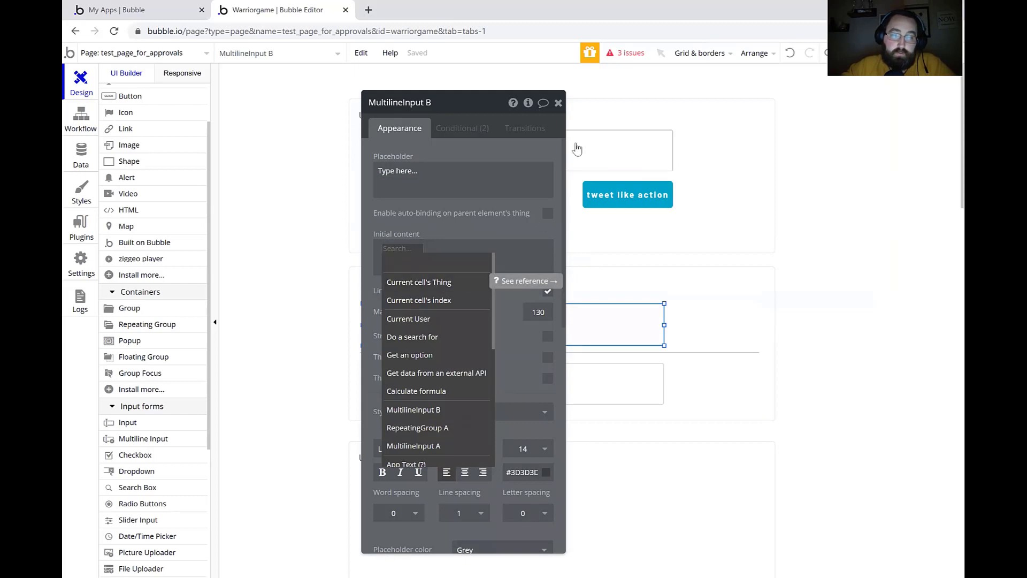
click(558, 103)
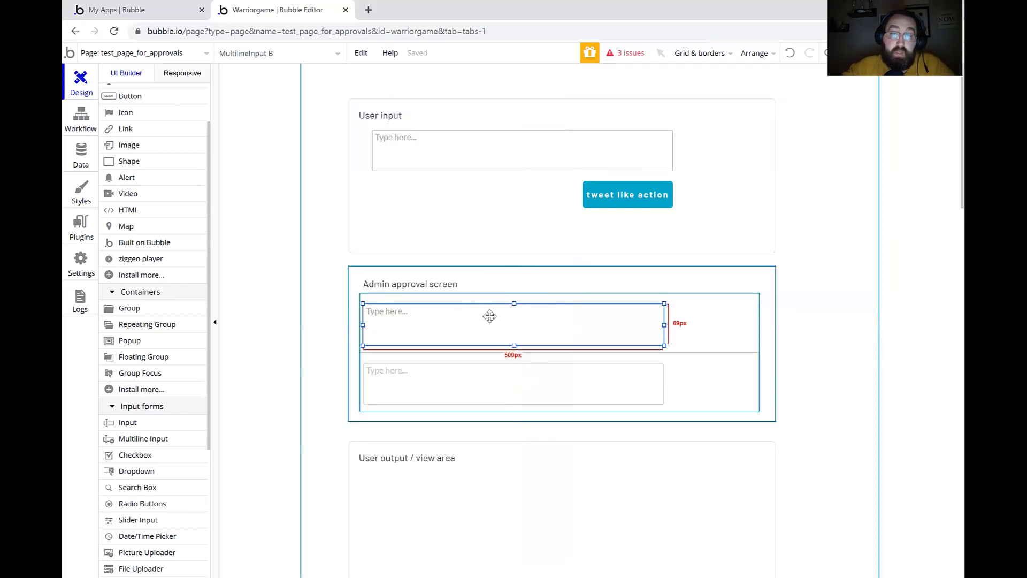
double_click(688, 317)
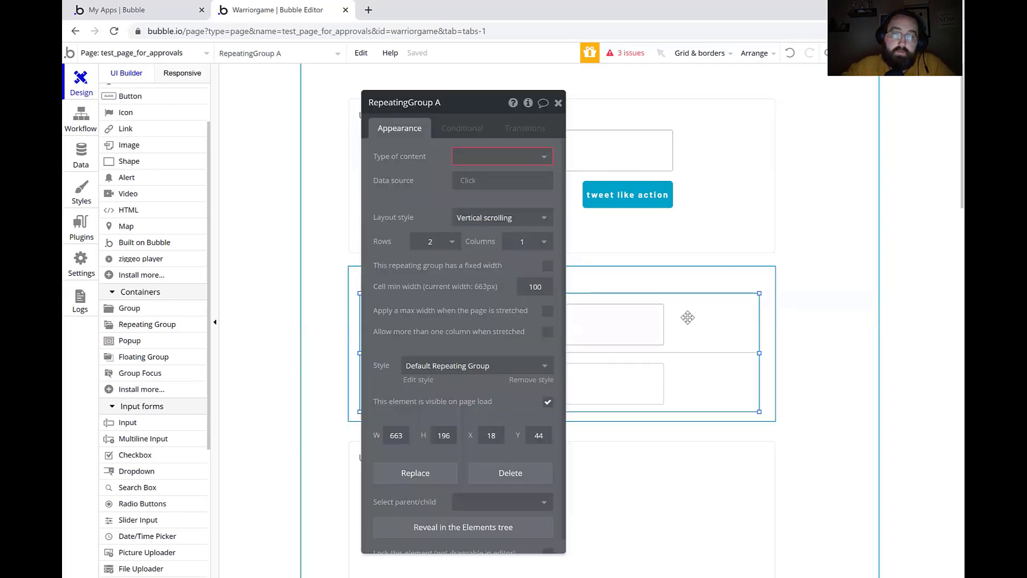
click(558, 102)
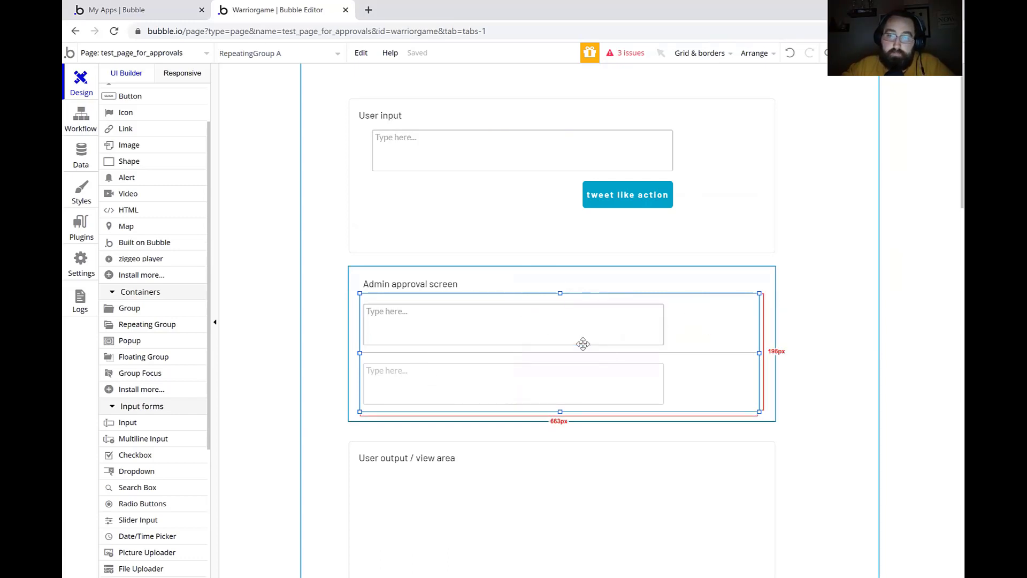
- Set the repeating group's type of content to "tweet like thing" and its data source to a search for tweet like things
double_click(711, 326)
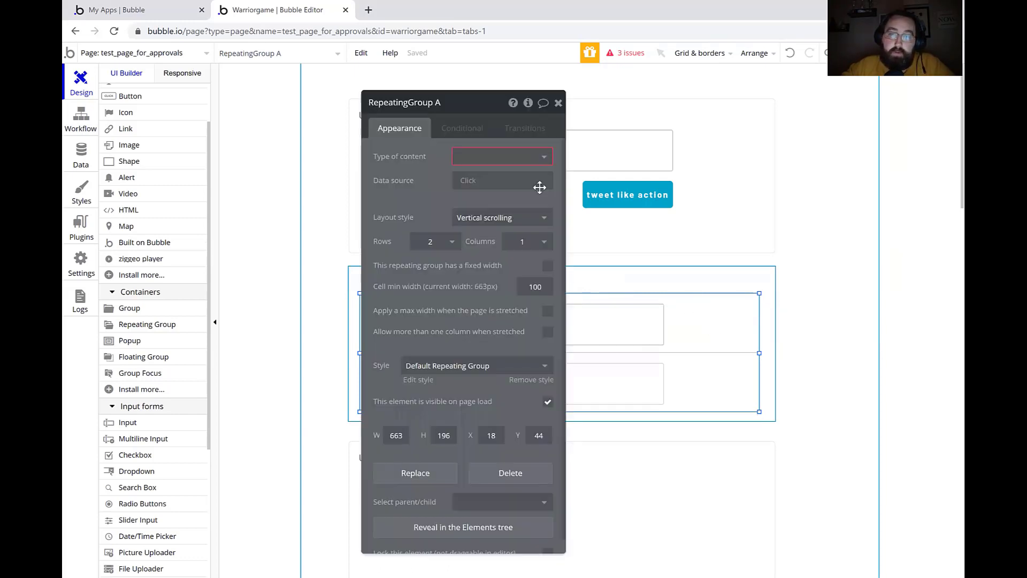
click(495, 157)
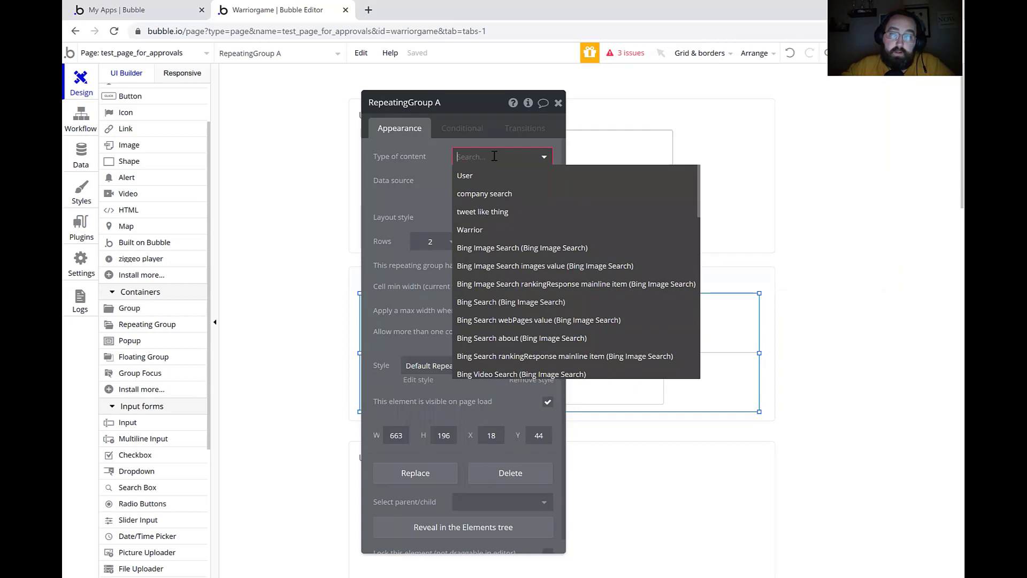
click(497, 213)
click(473, 182)
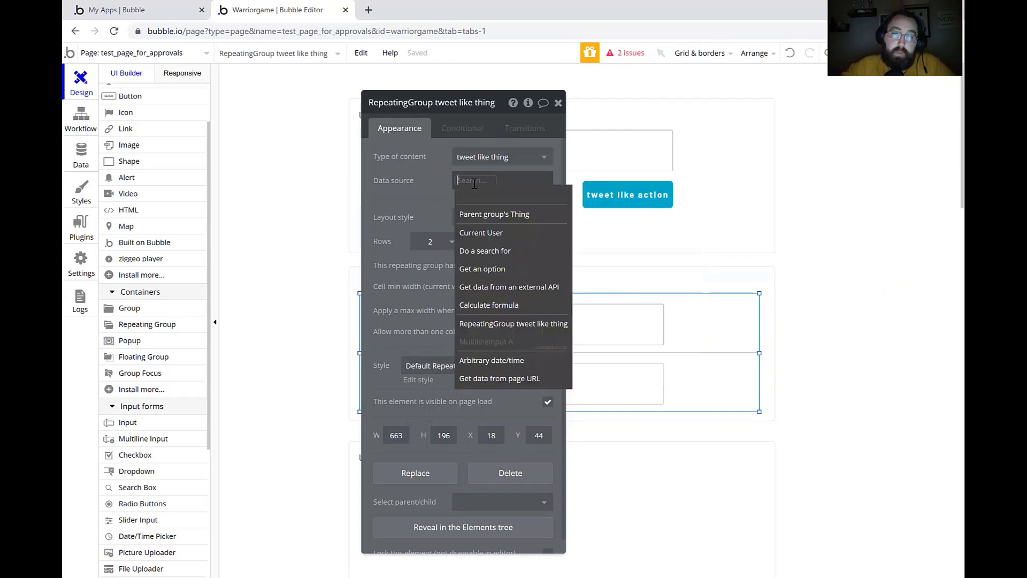
click(484, 251)
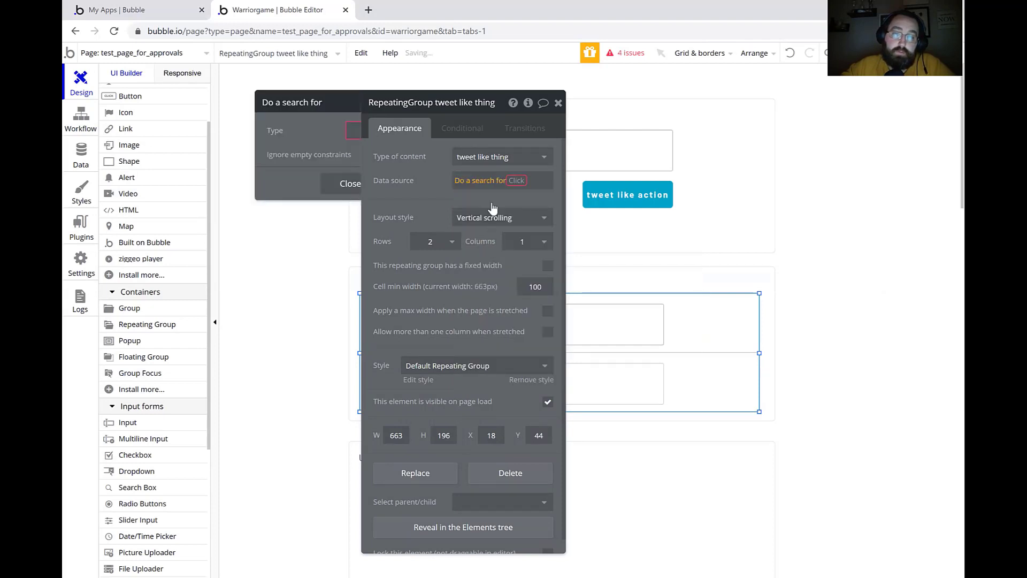
click(332, 138)
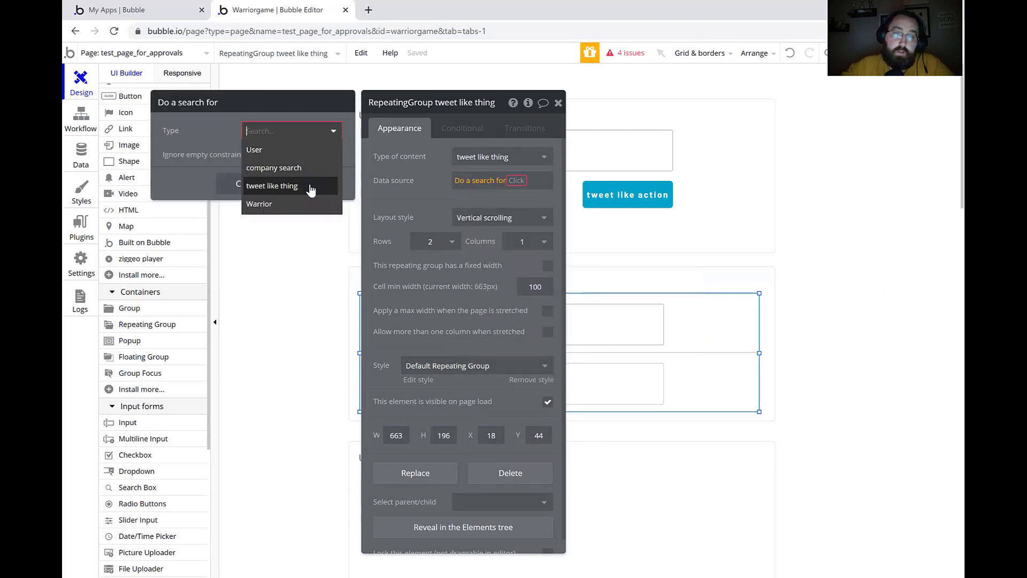
click(300, 183)
- Add the constraint approved = "no" to the repeating group's search and close its properties
click(220, 162)
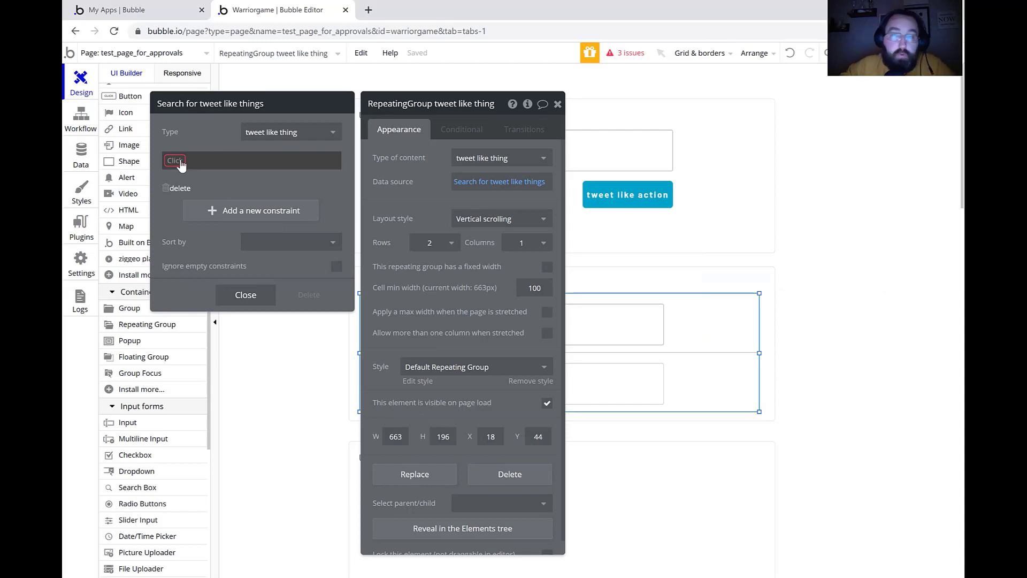
click(177, 161)
click(185, 175)
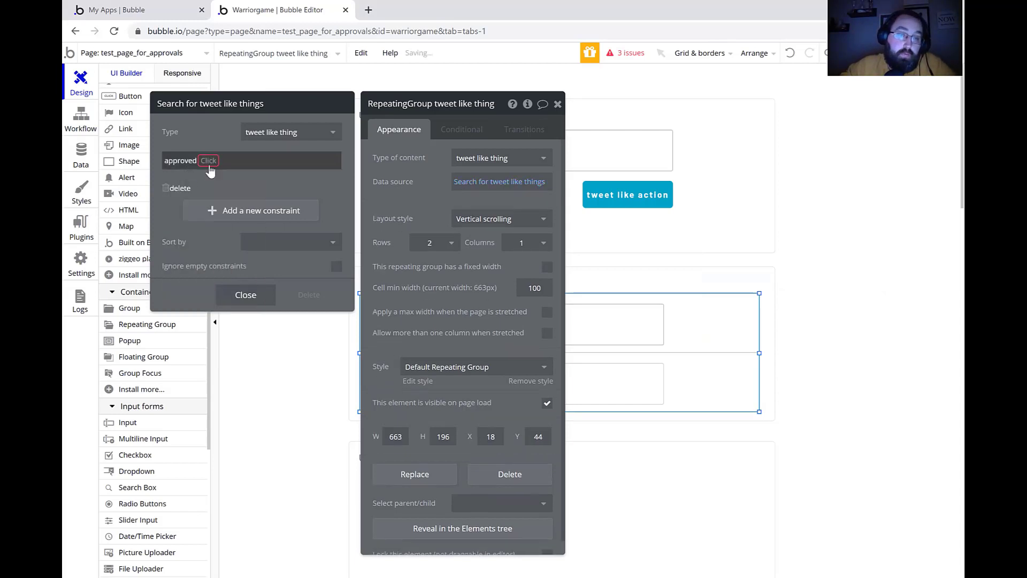
click(222, 160)
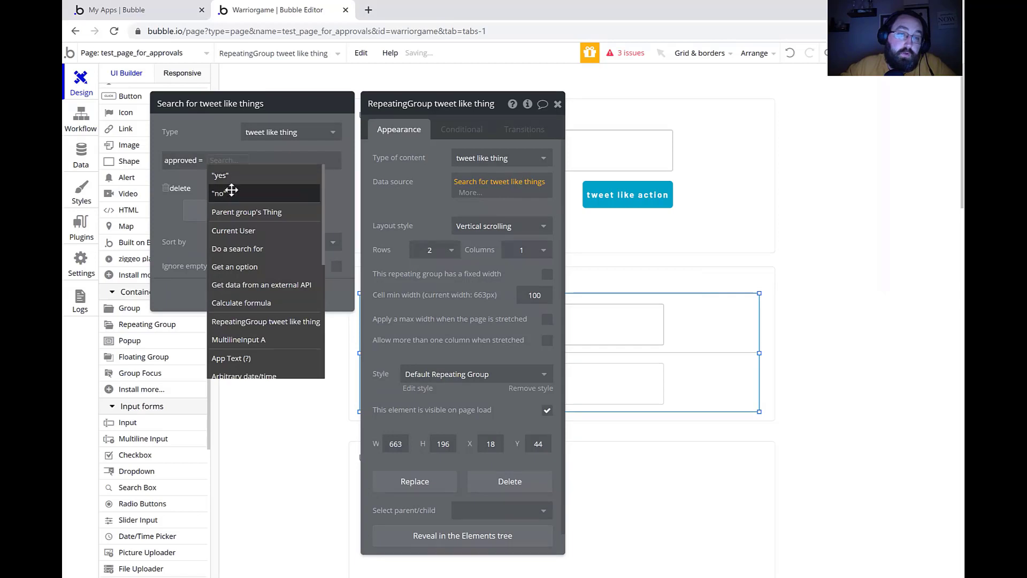
click(227, 192)
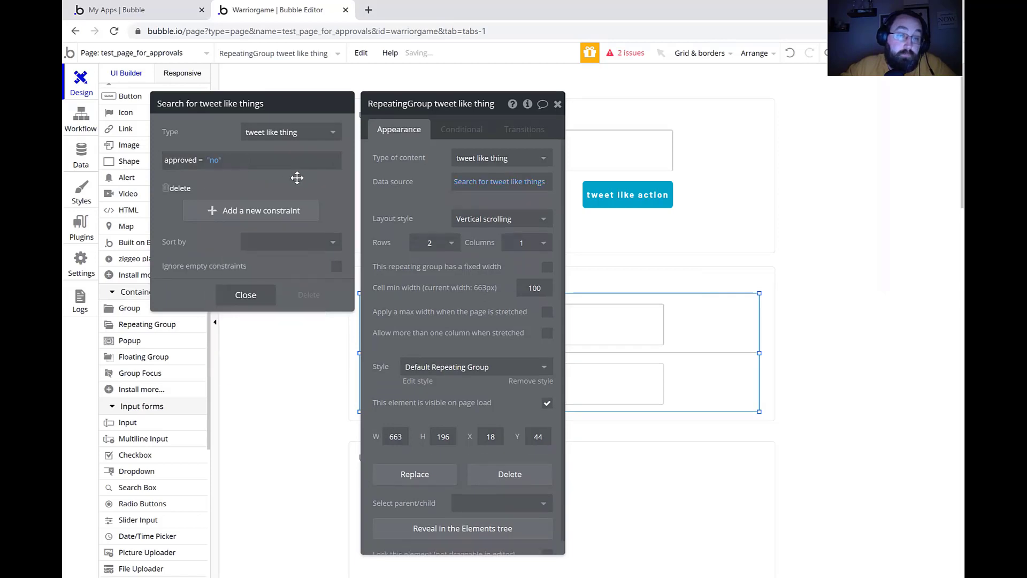
click(256, 296)
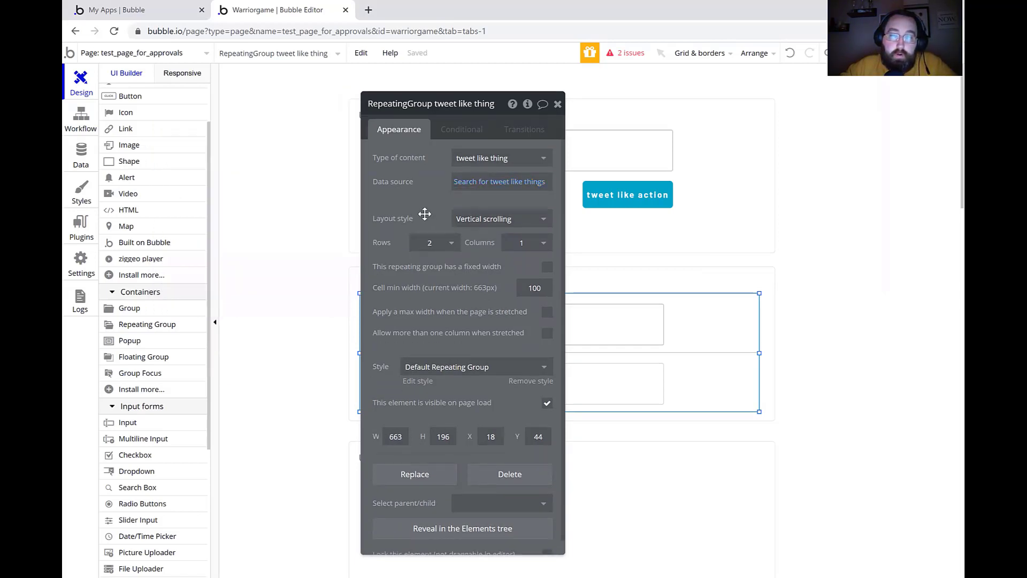
click(558, 103)
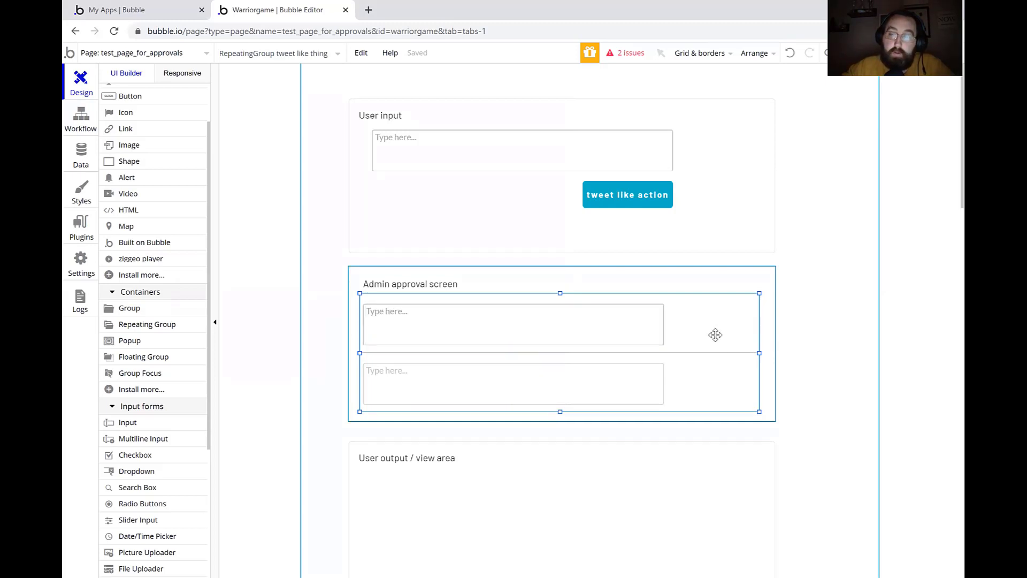
- Set the initial content of the repeating group's multiline input to "Current cell's tweet like thing's note data"
double_click(594, 335)
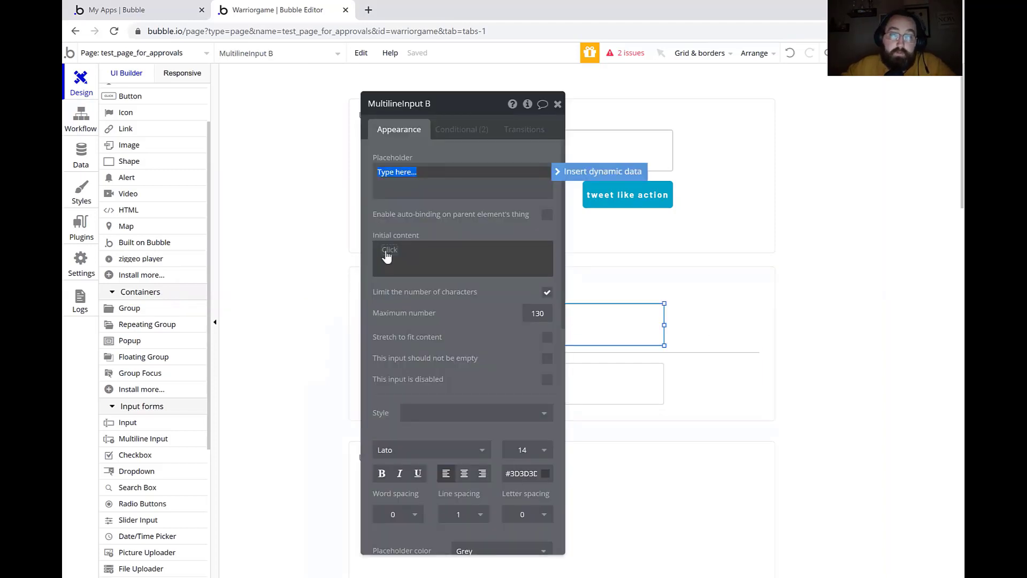
click(387, 255)
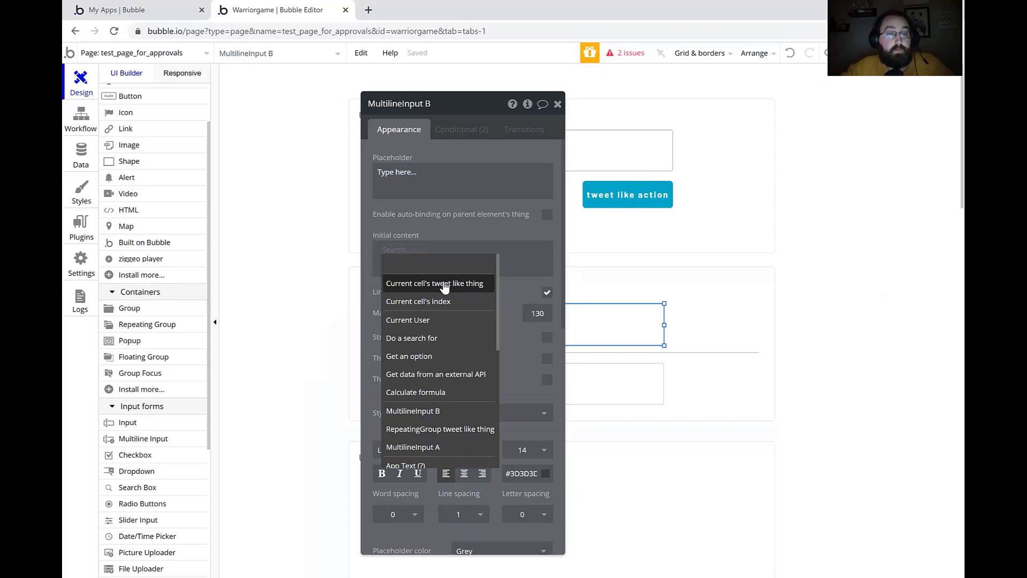
click(746, 336)
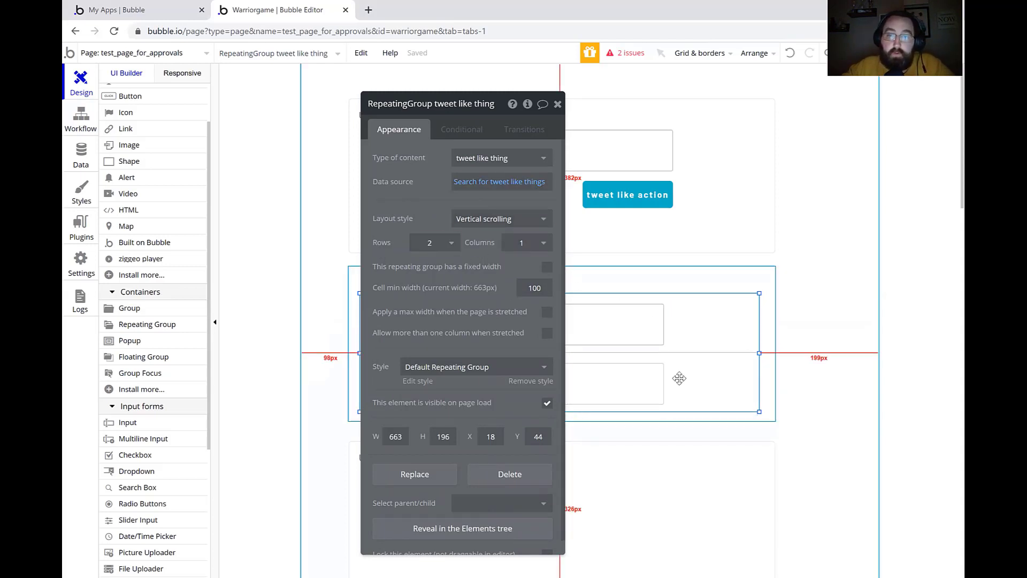
click(626, 325)
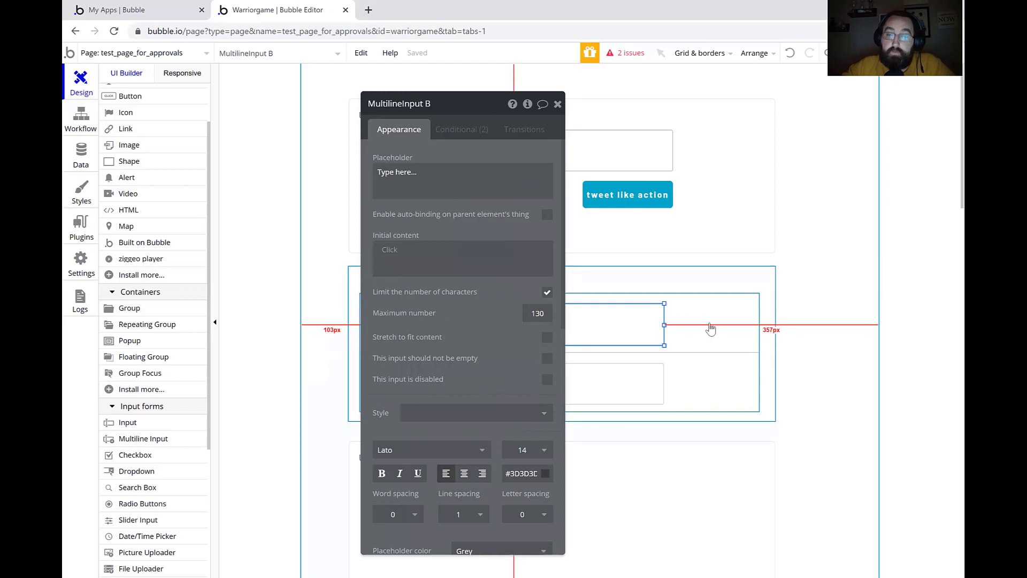
click(394, 252)
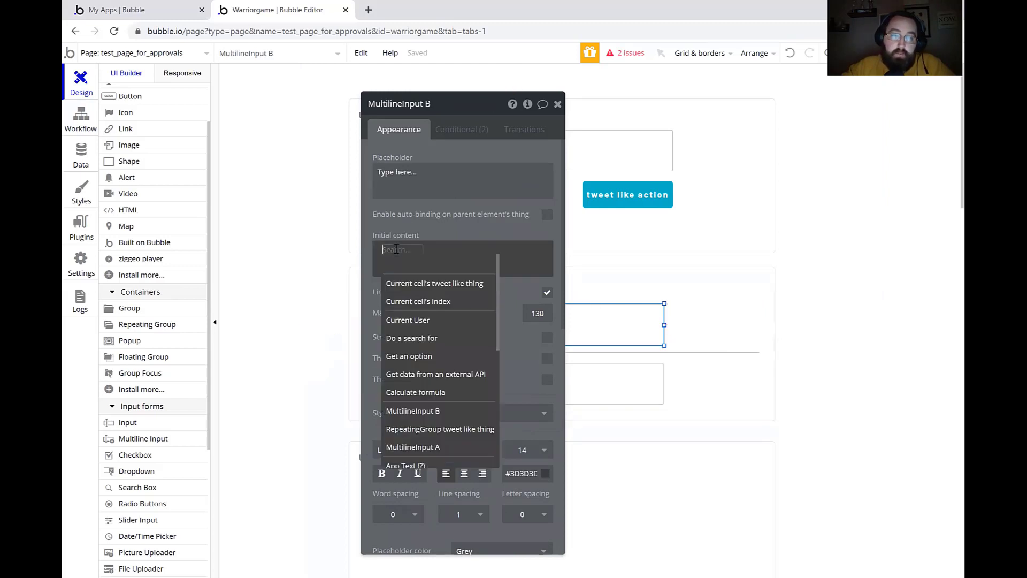
click(412, 284)
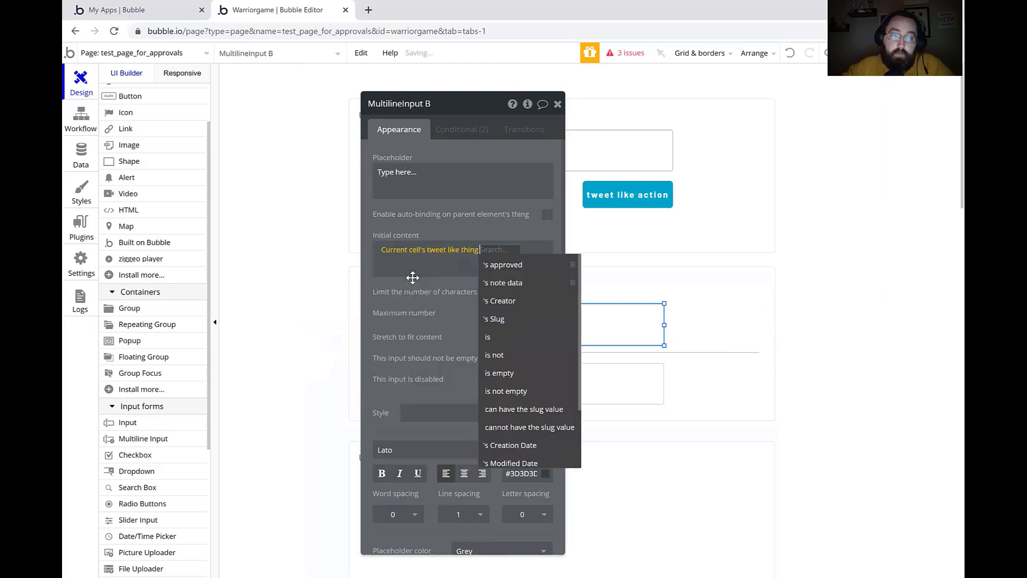
click(532, 284)
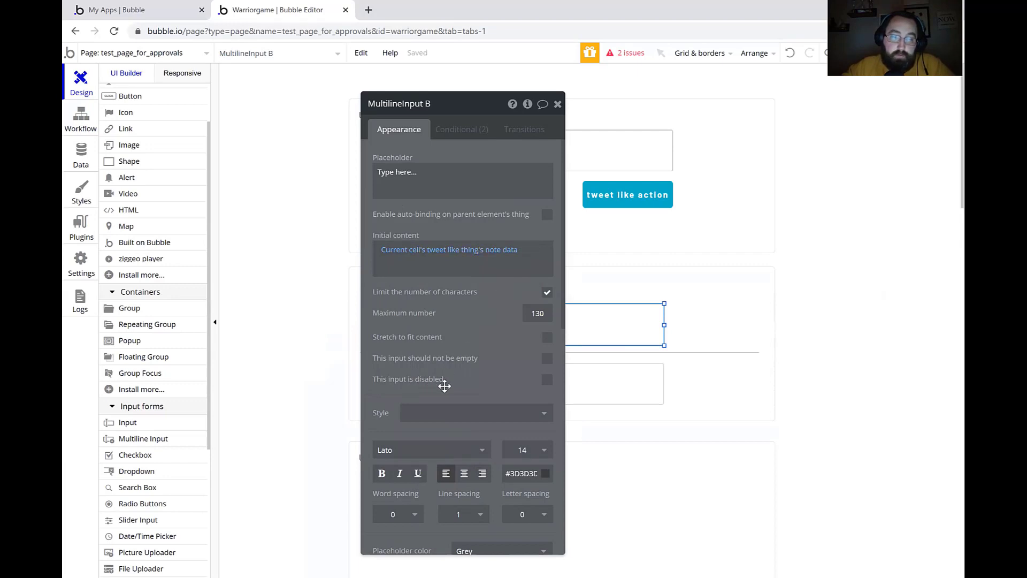
- Make the repeating group's multiline input disabled and close its properties
scroll(480, 328, down, 6)
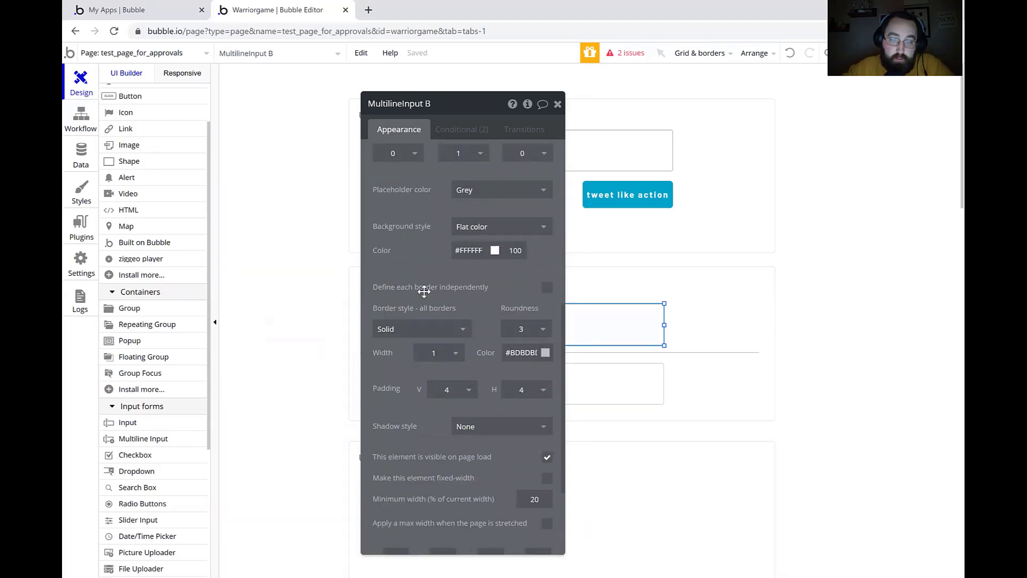
scroll(426, 341, down, 1)
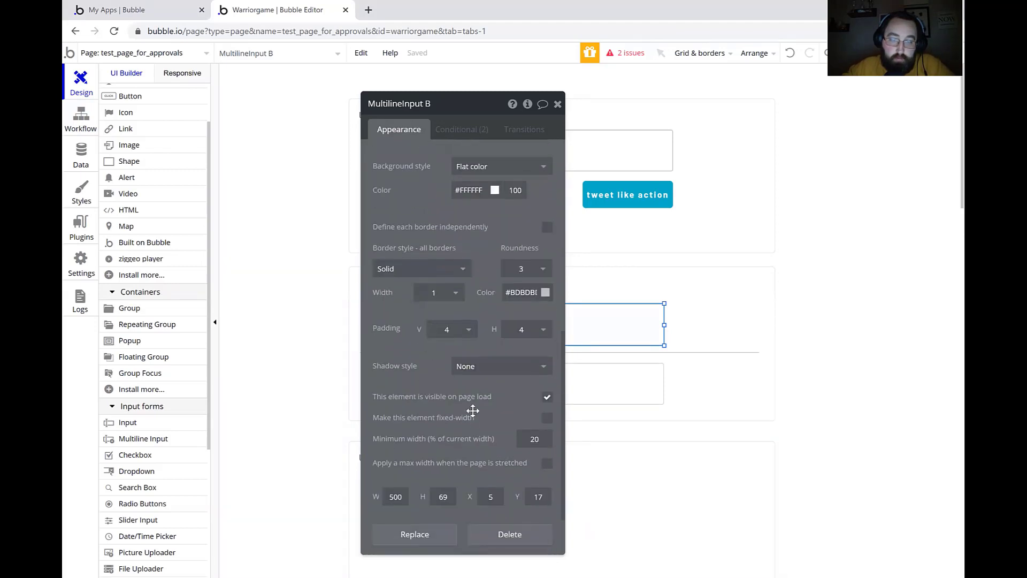
scroll(473, 411, up, 7)
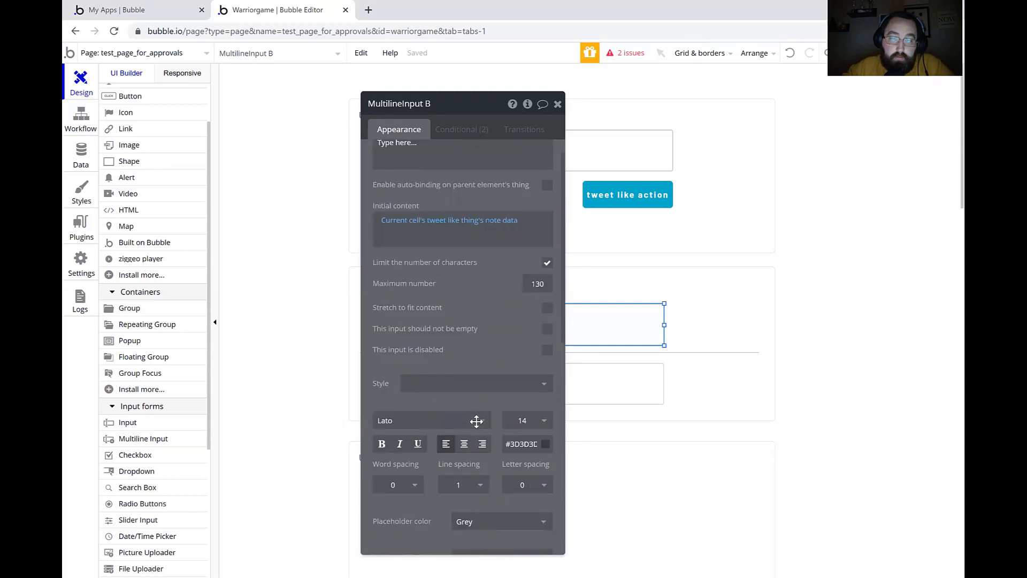
scroll(476, 421, up, 1)
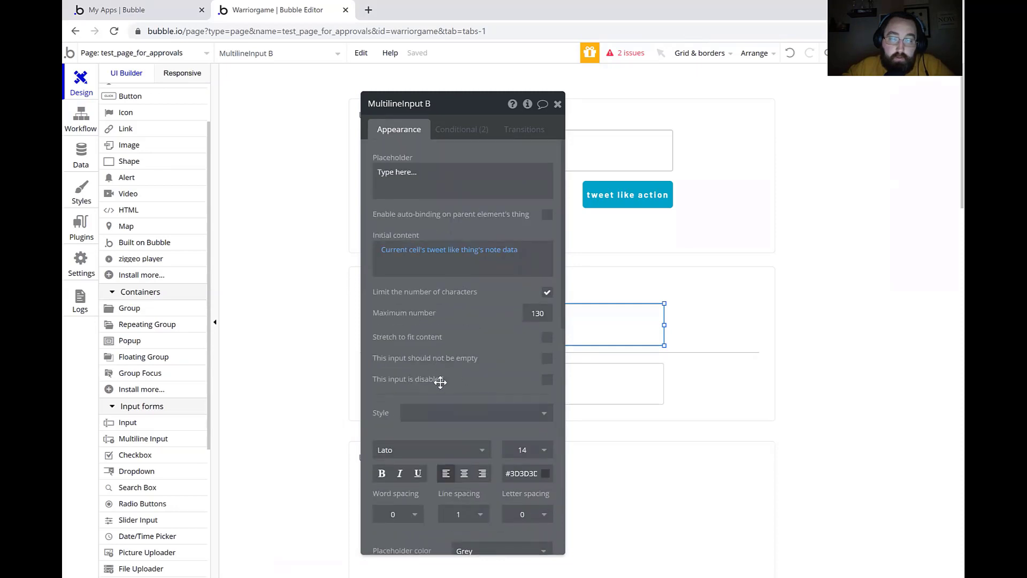
click(547, 380)
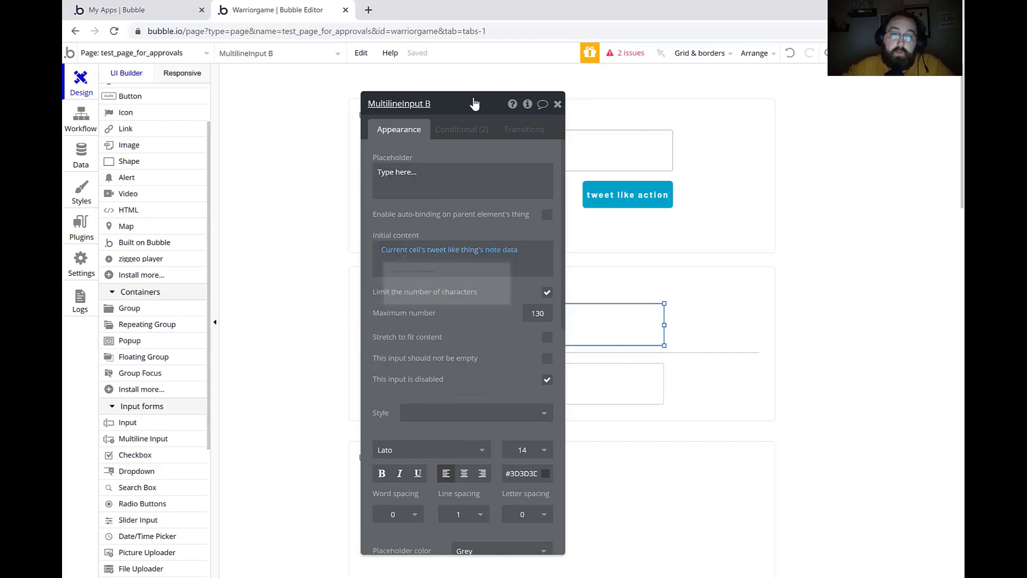
drag(471, 103, 227, 92)
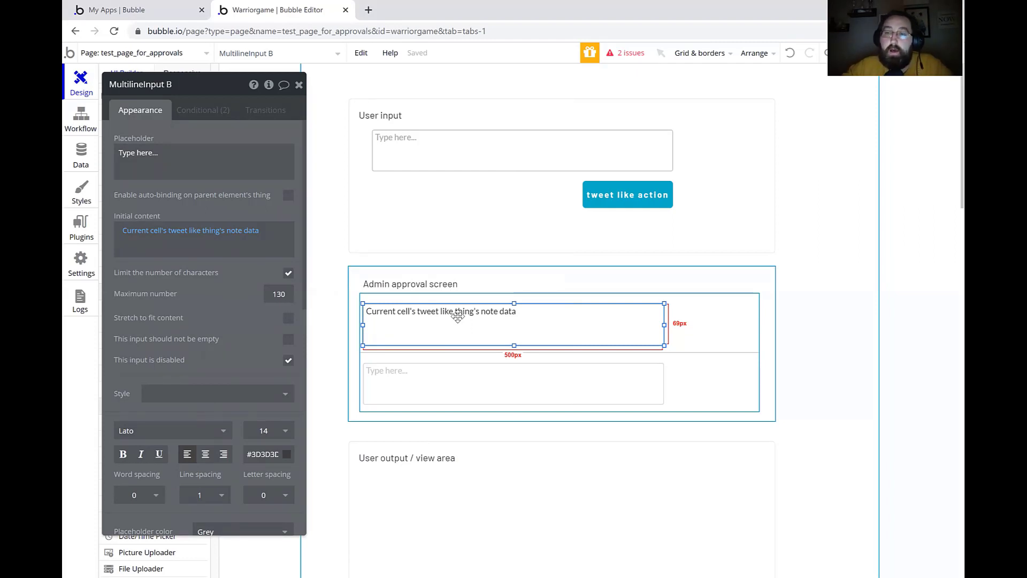
click(298, 85)
- Add a button about 104 by 45 px beside the multiline input in the first row of the admin approval screen
click(129, 99)
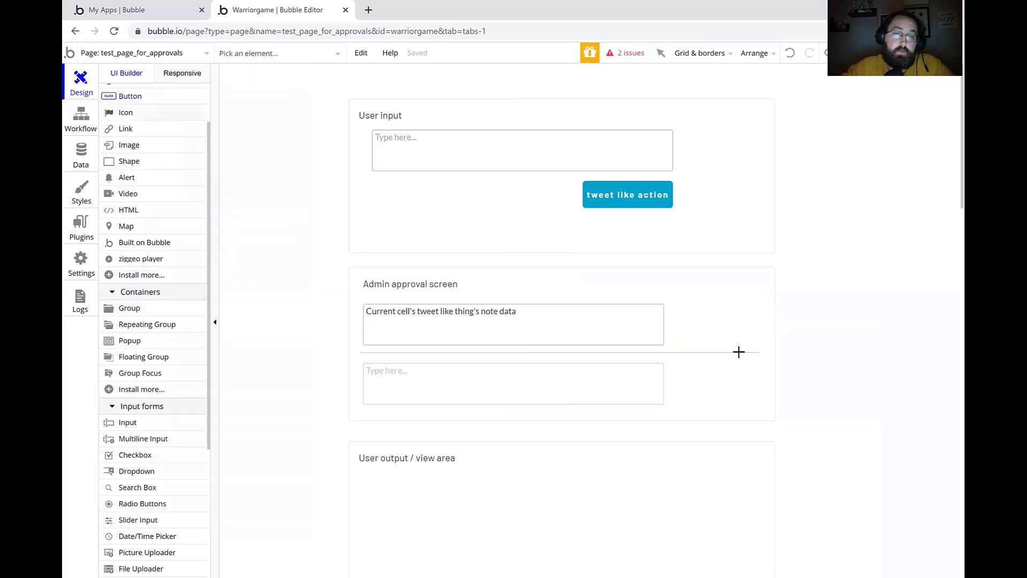
click(678, 309)
click(704, 327)
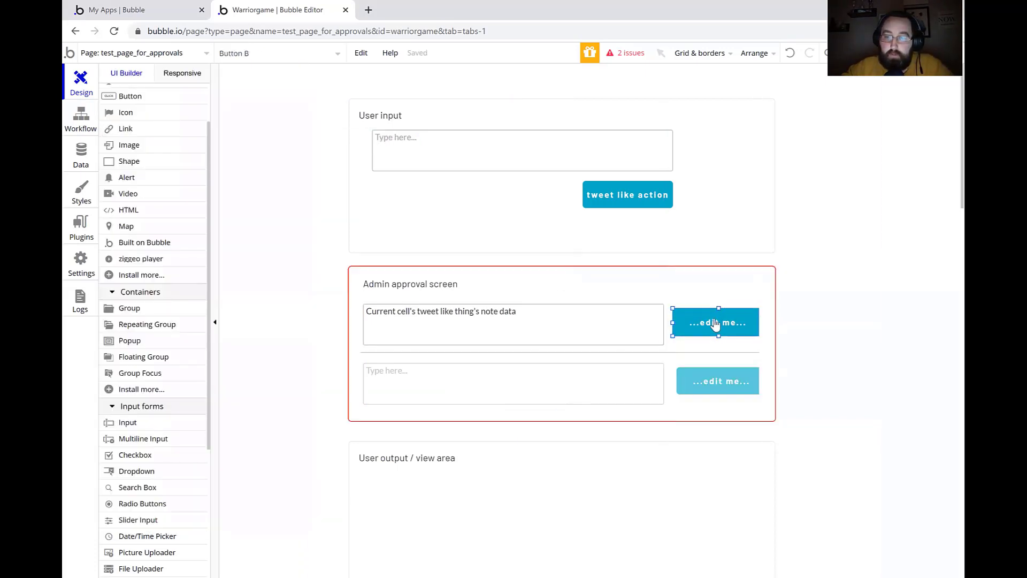
drag(763, 323, 737, 322)
- Label the new button "approved"
click(220, 139)
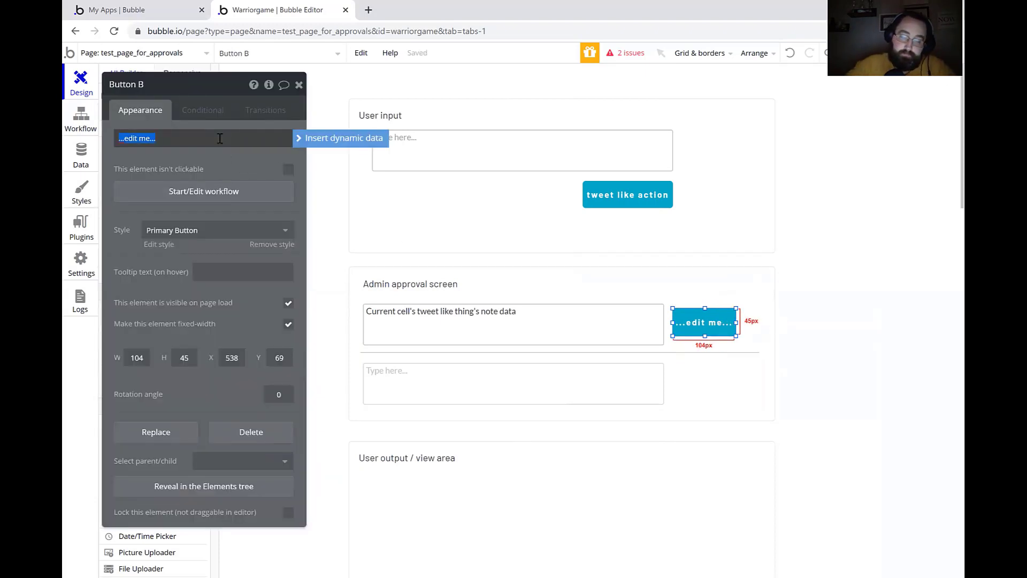
text(ap)
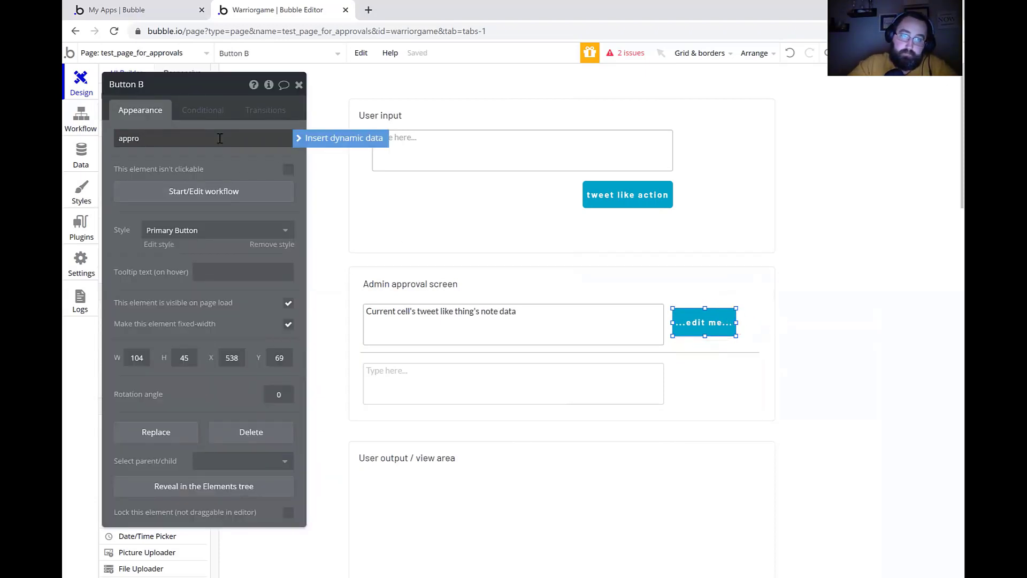
text(proed)
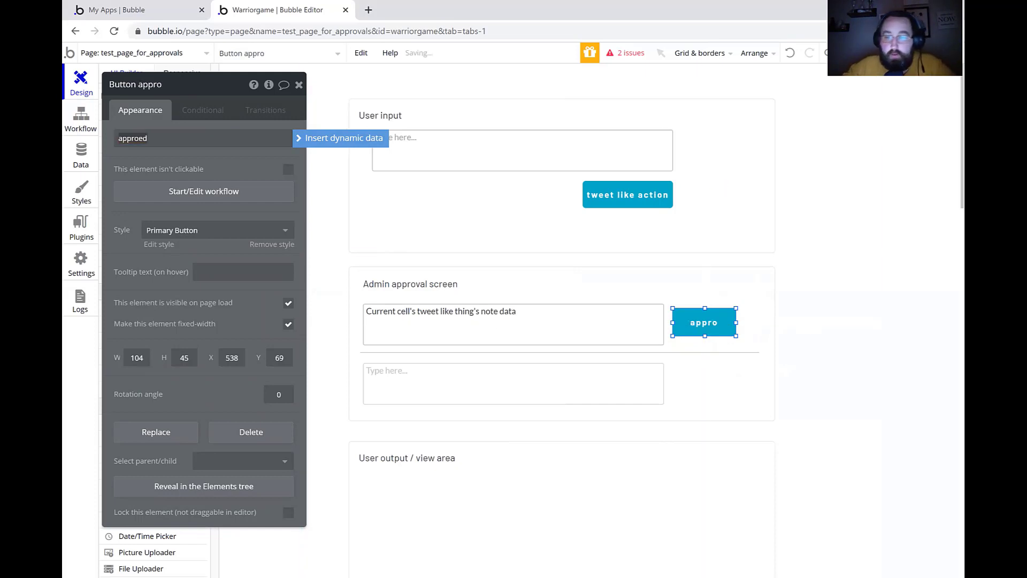
click(139, 138)
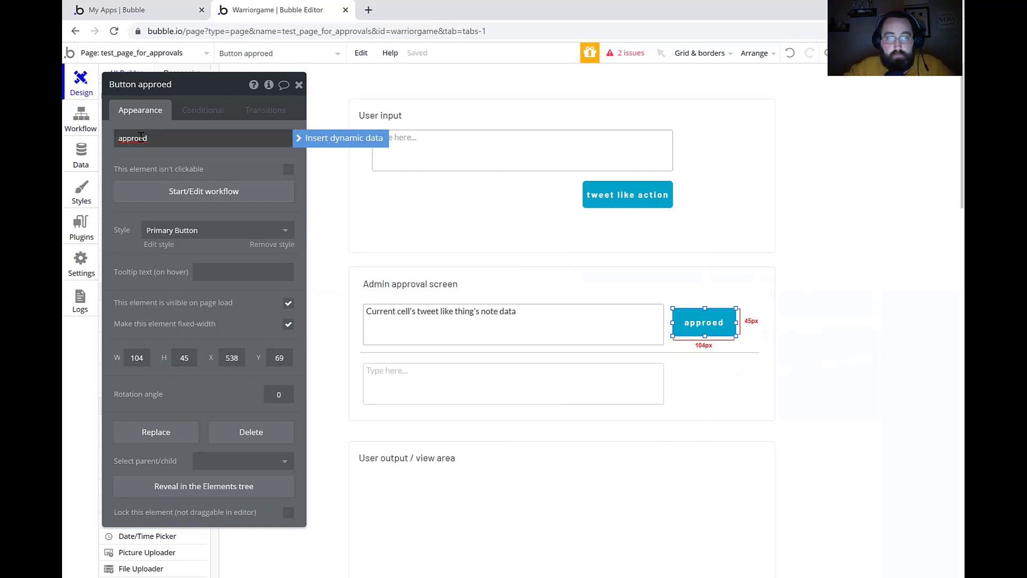
text(v)
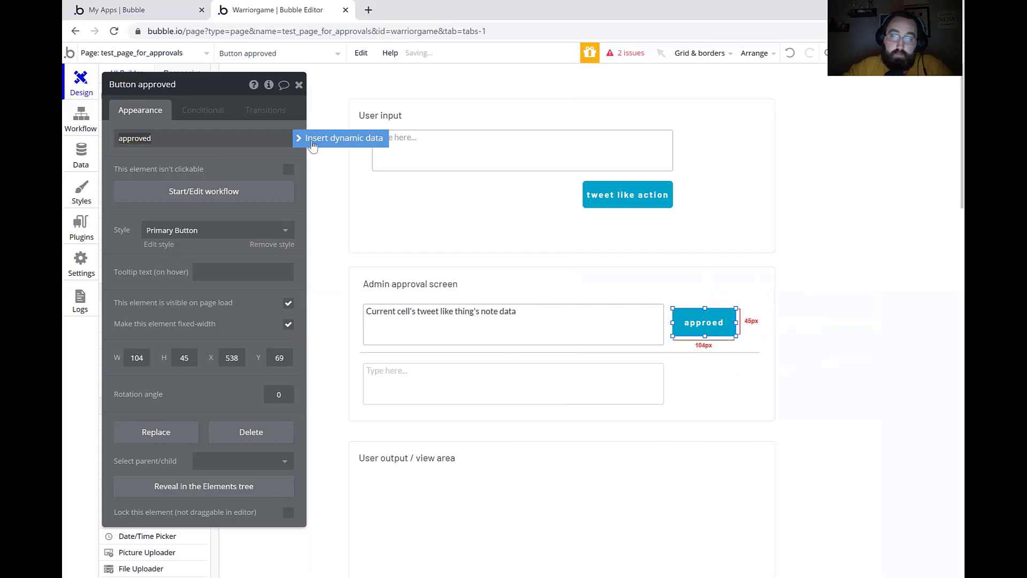
- Try a workflow for the approved button with a Make changes to thing action targeting "RepeatingGroup tweet like thing"
click(242, 198)
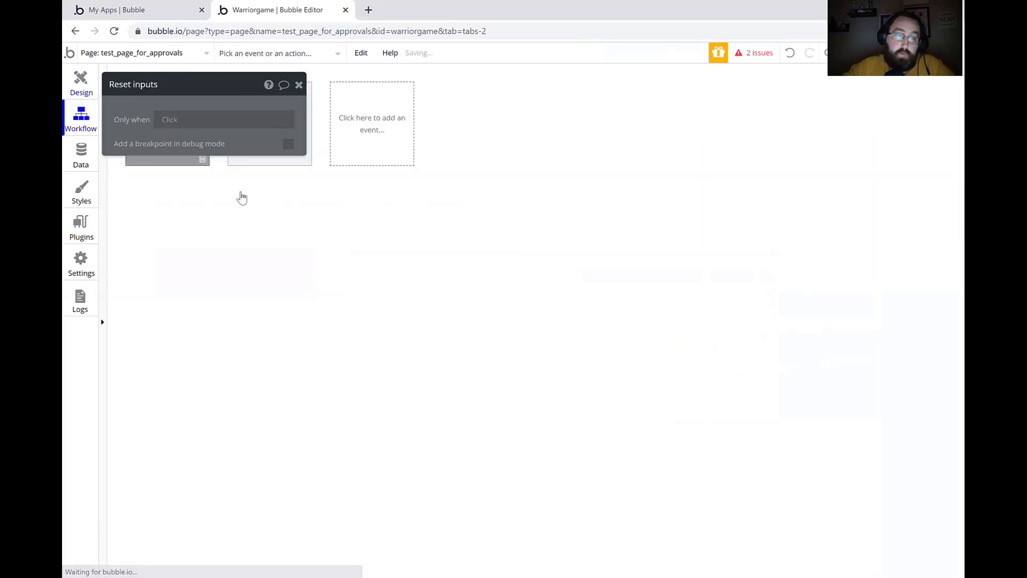
click(162, 206)
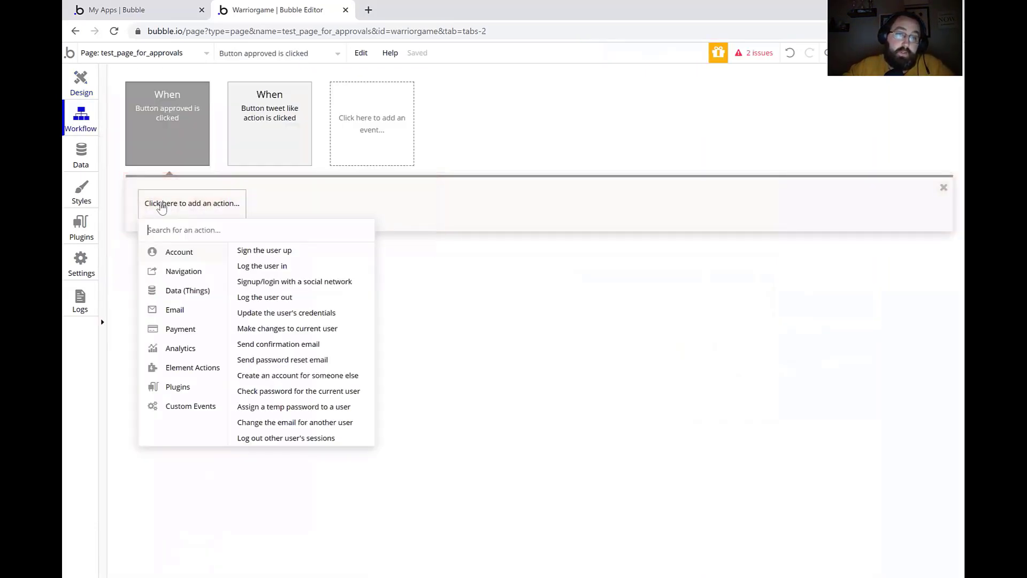
mouse_move(187, 290)
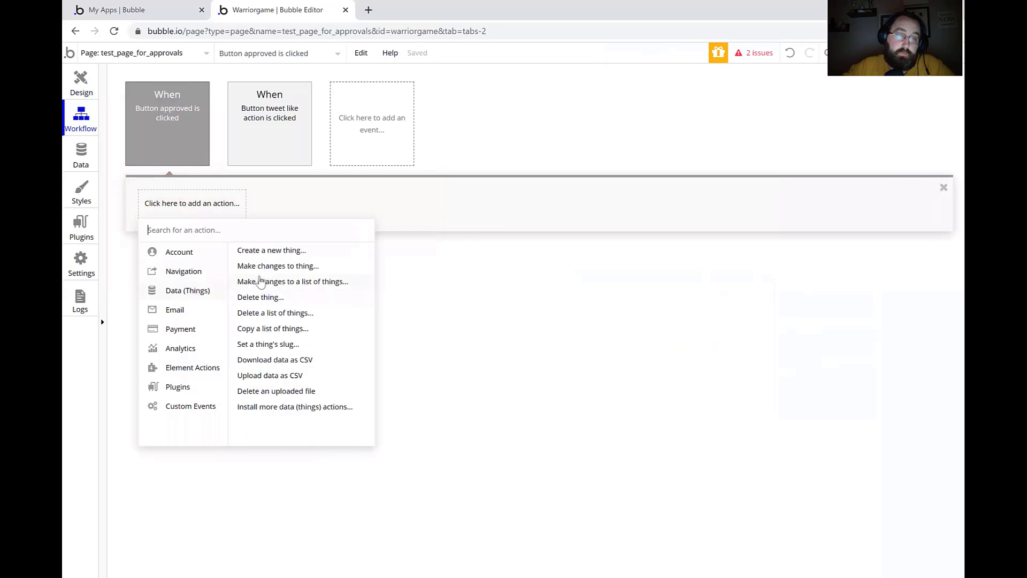
click(255, 267)
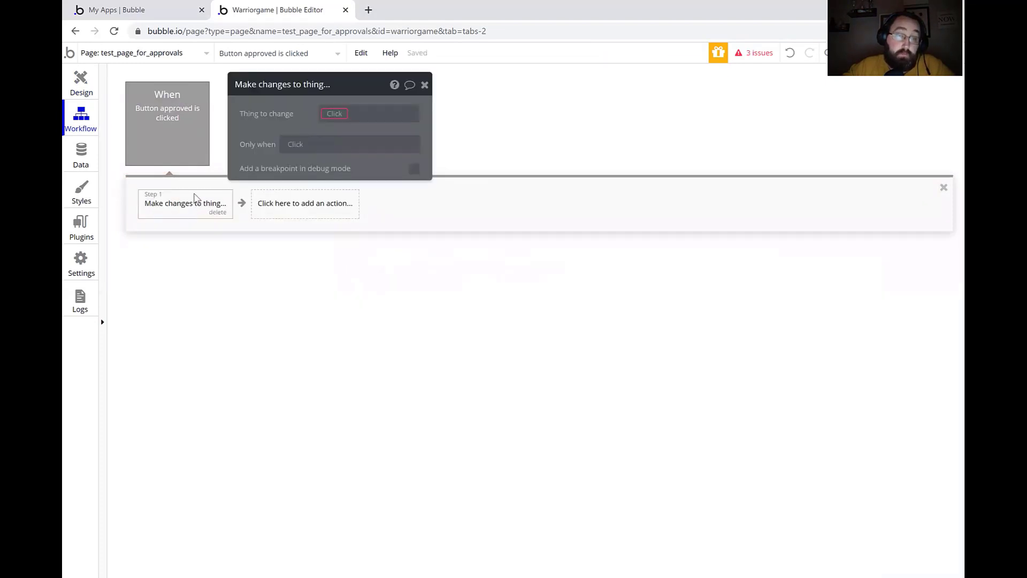
click(335, 113)
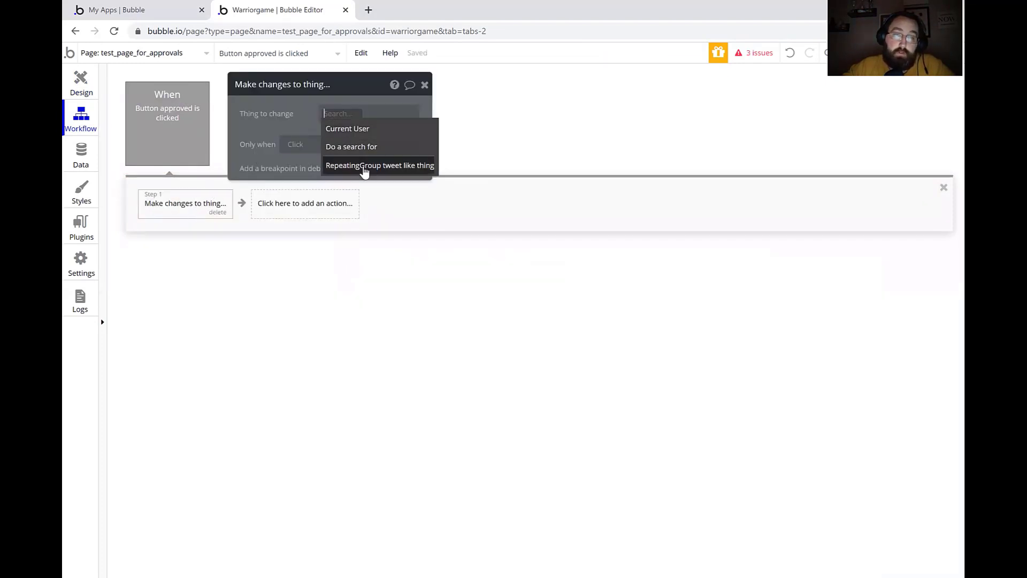
mouse_move(363, 173)
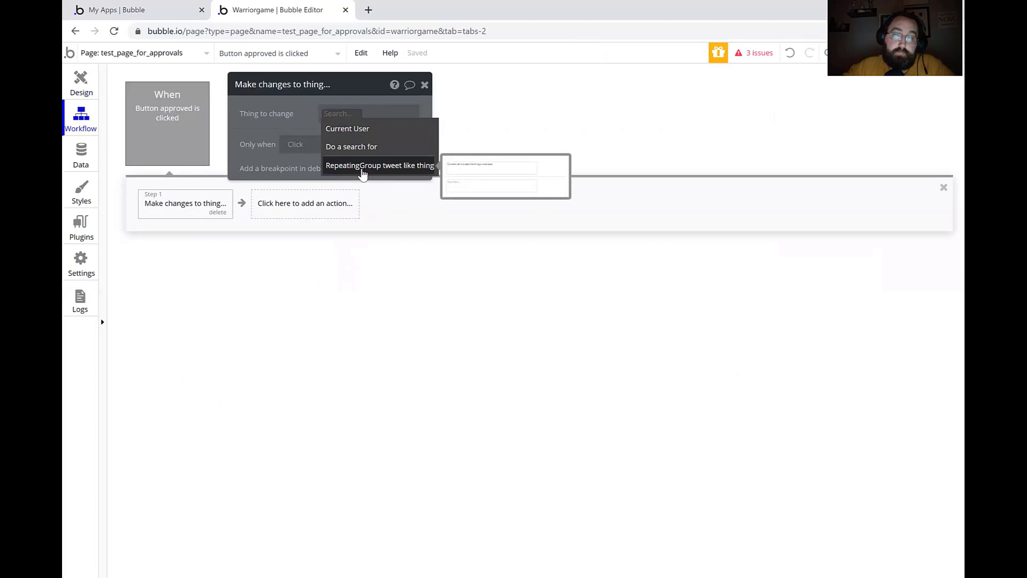
click(362, 171)
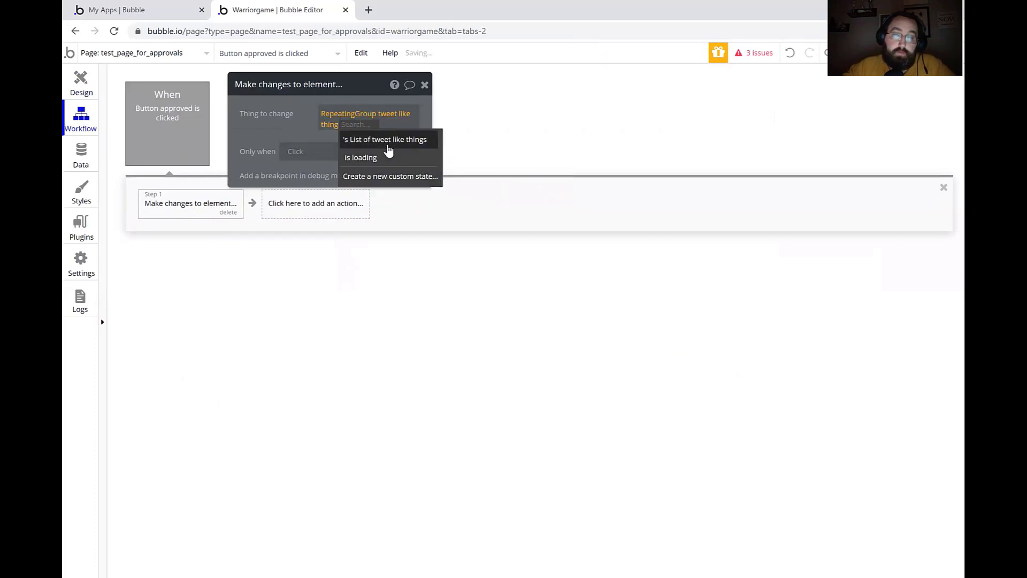
click(264, 143)
click(424, 84)
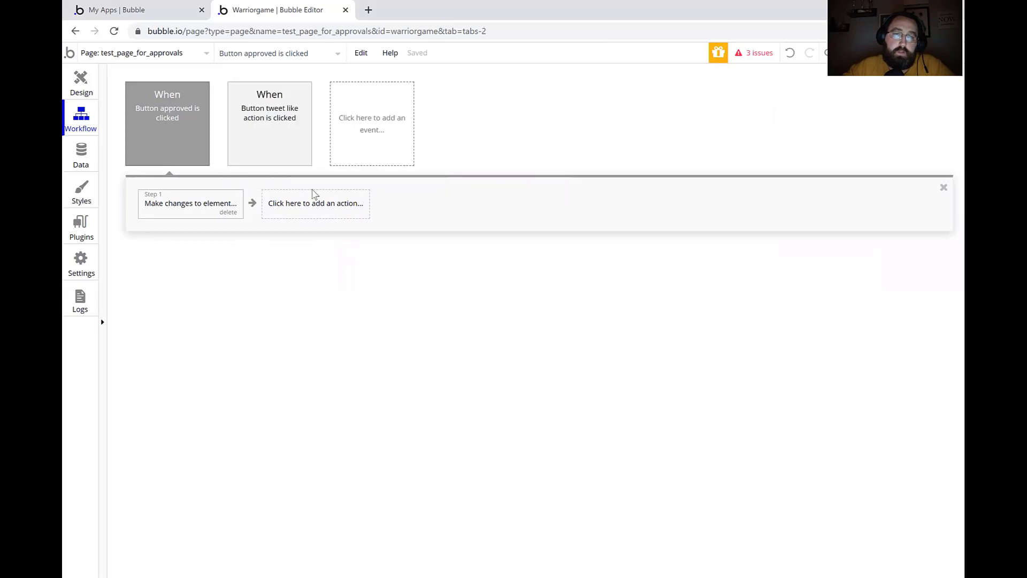
- Return to the page design and move the approved button into the repeating group's cell beside the multiline input
click(80, 83)
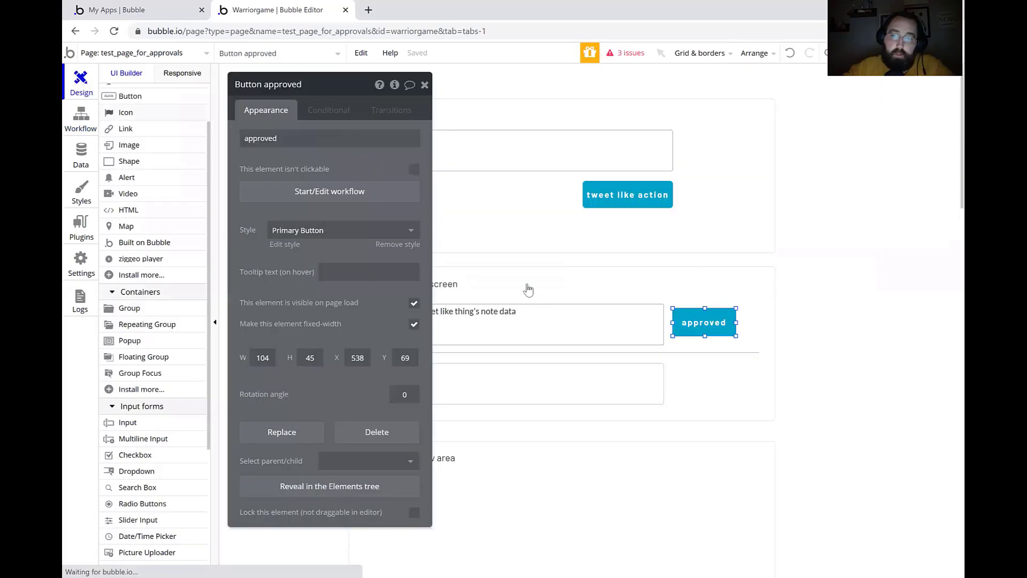
click(425, 86)
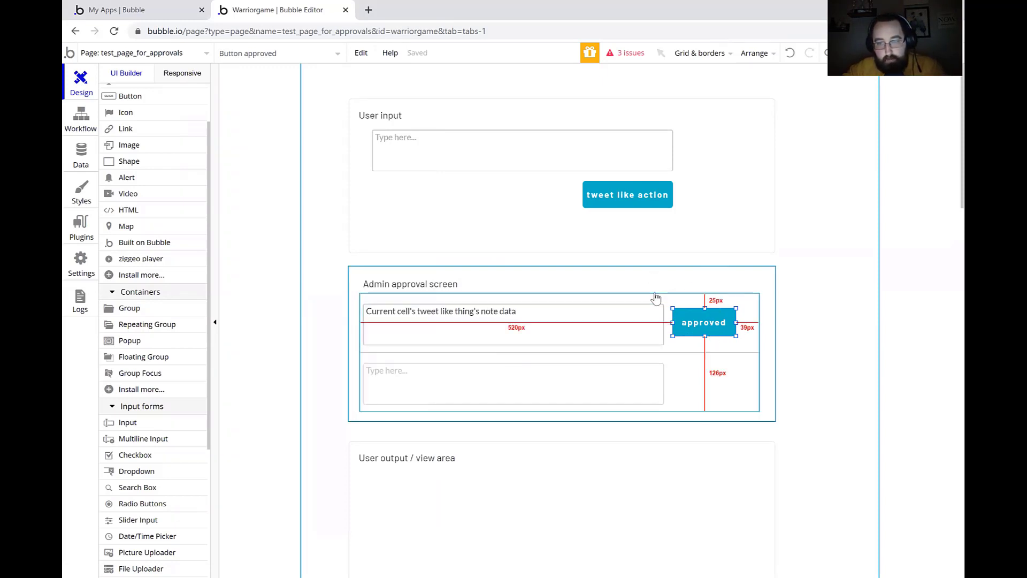
click(845, 340)
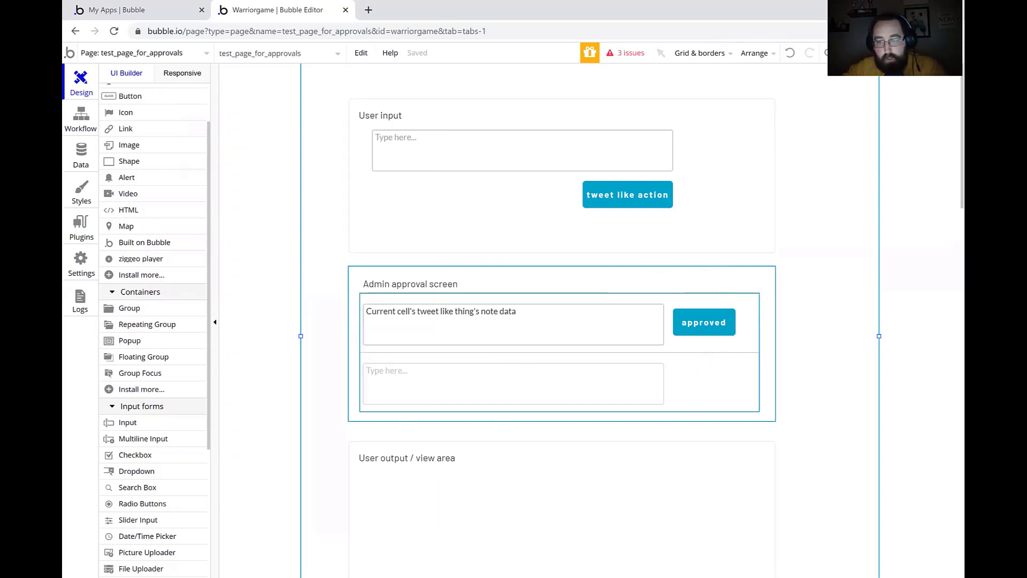
drag(694, 328, 708, 381)
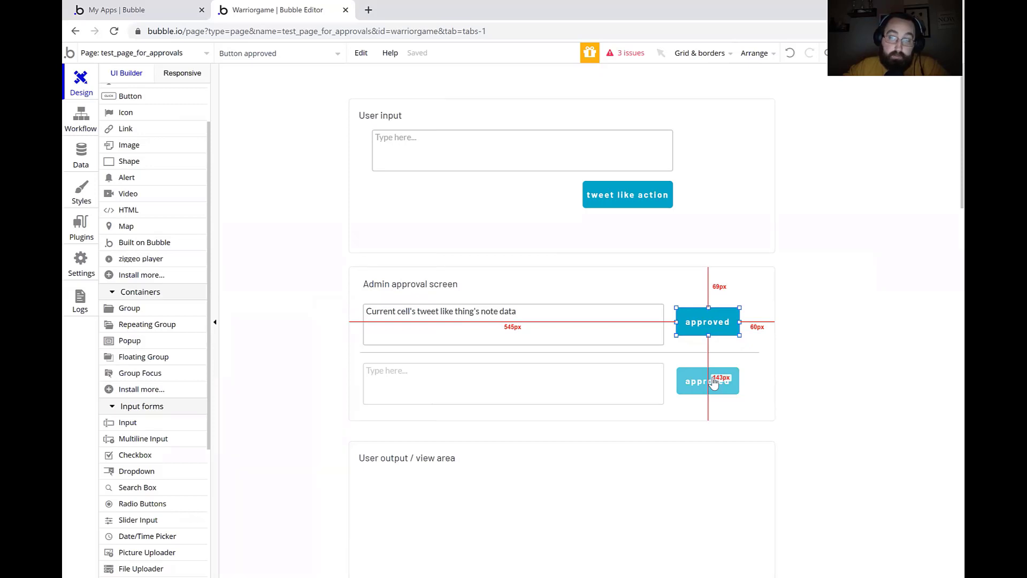
- Open the approved button's workflow and delete its "Make changes to element" action
double_click(722, 333)
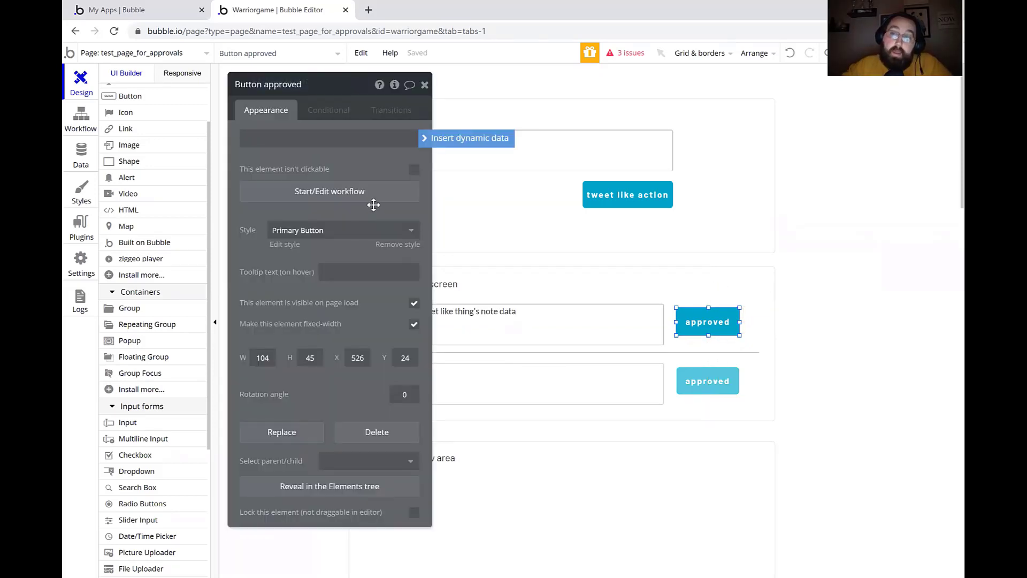
click(343, 192)
click(173, 211)
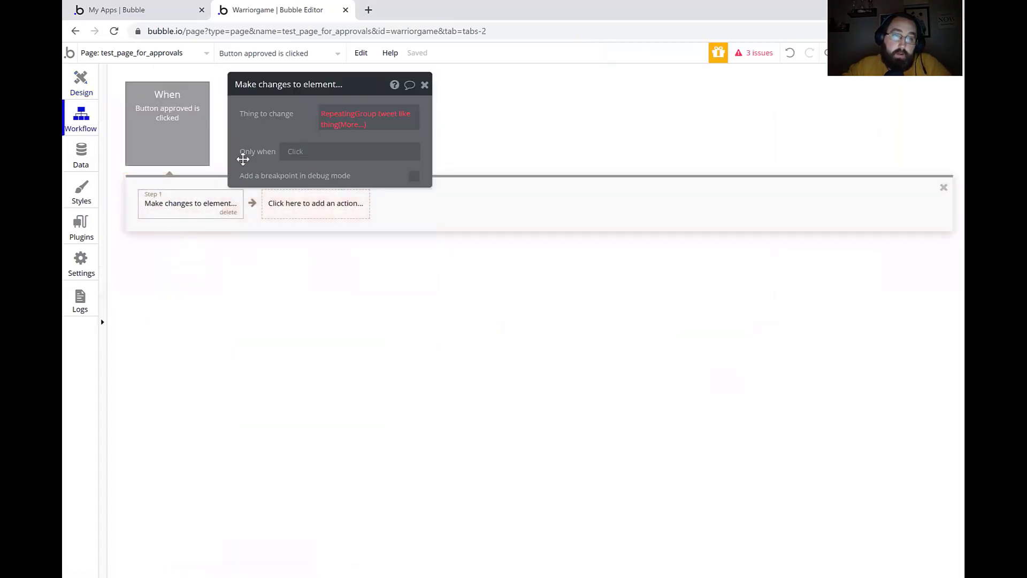
click(425, 84)
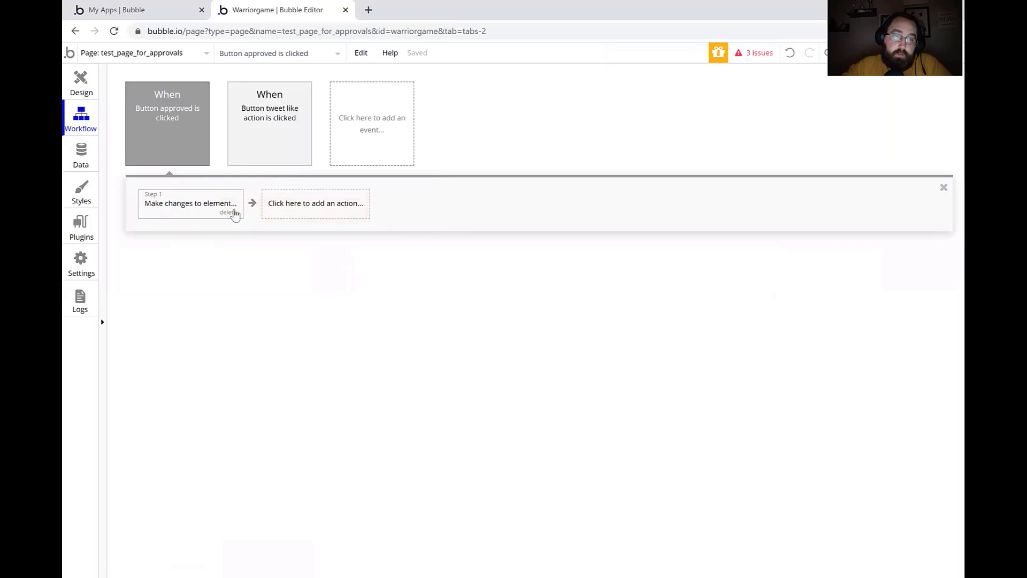
click(234, 214)
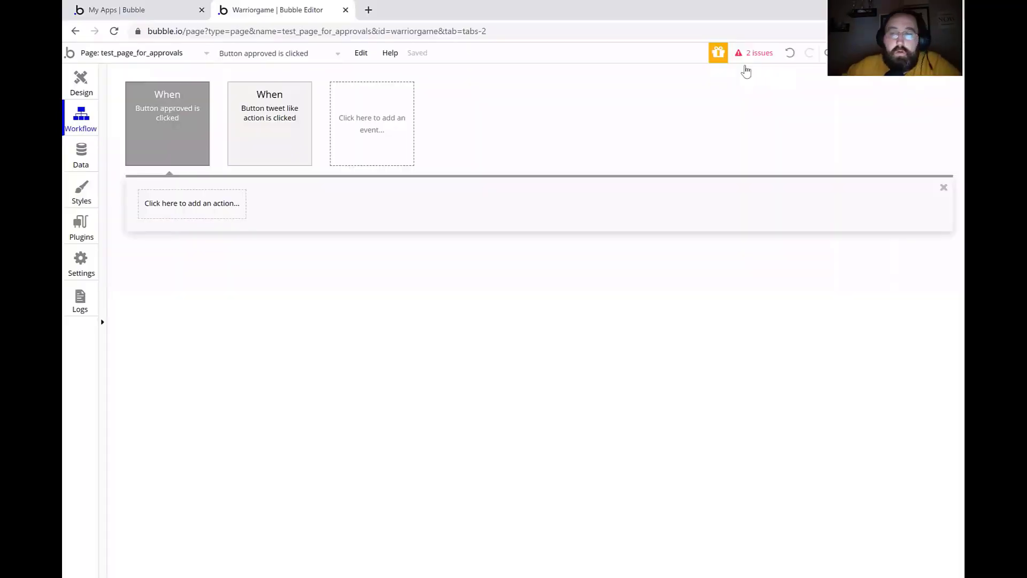
- Add a Make changes to thing action to the approved button's workflow with "Current cell's tweet like thing" as the thing to change
click(189, 213)
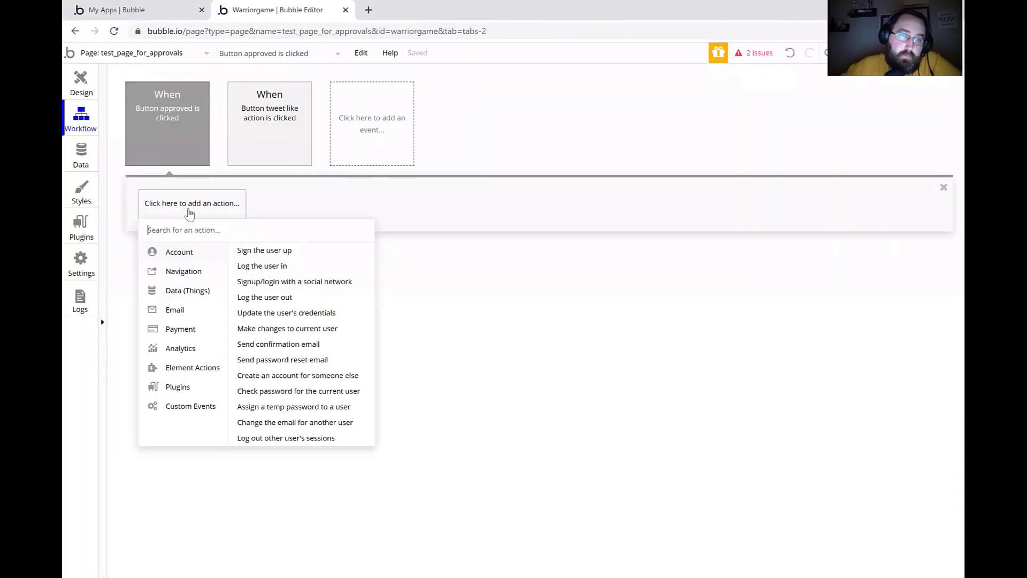
mouse_move(190, 295)
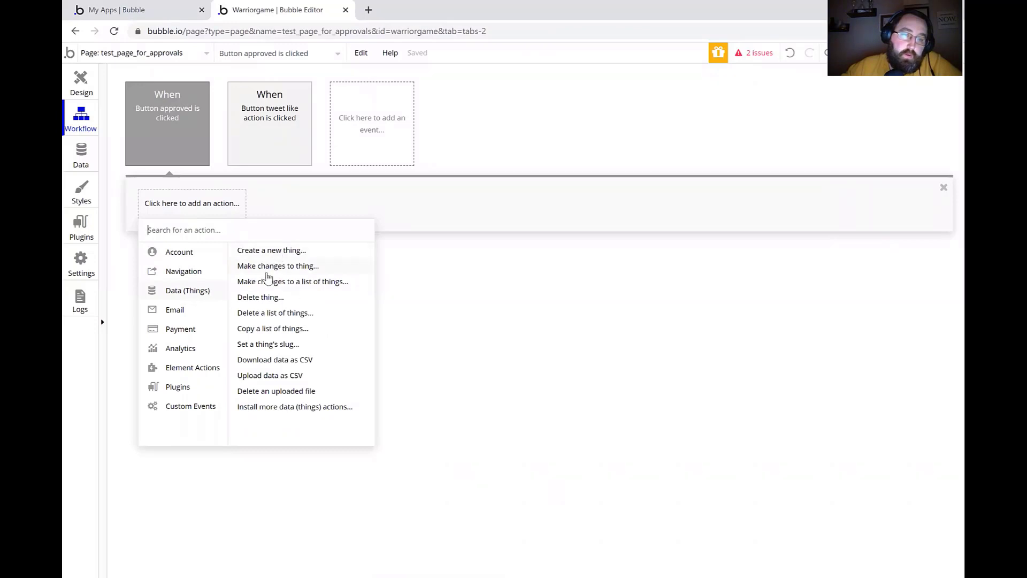
mouse_move(272, 272)
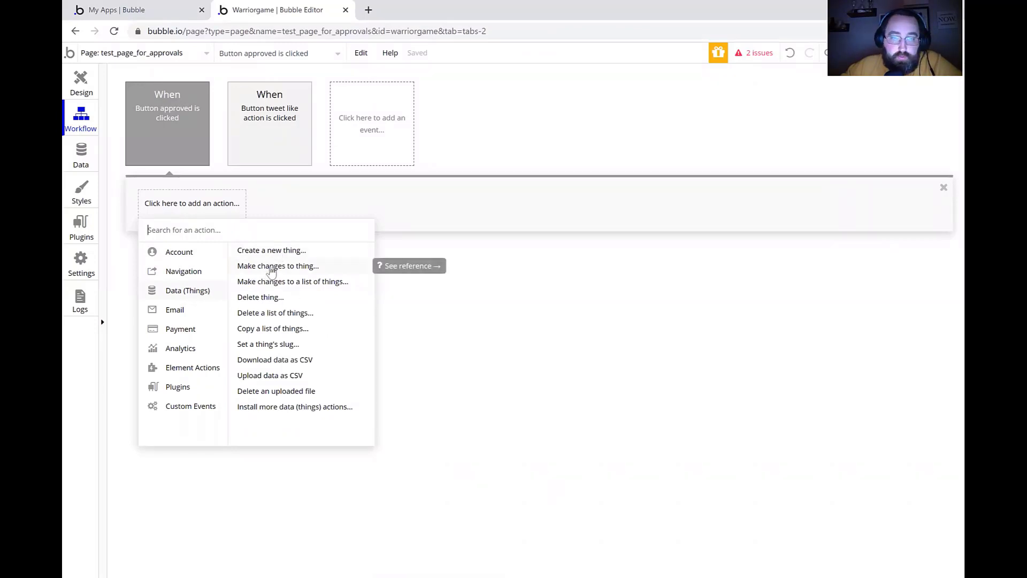
click(272, 271)
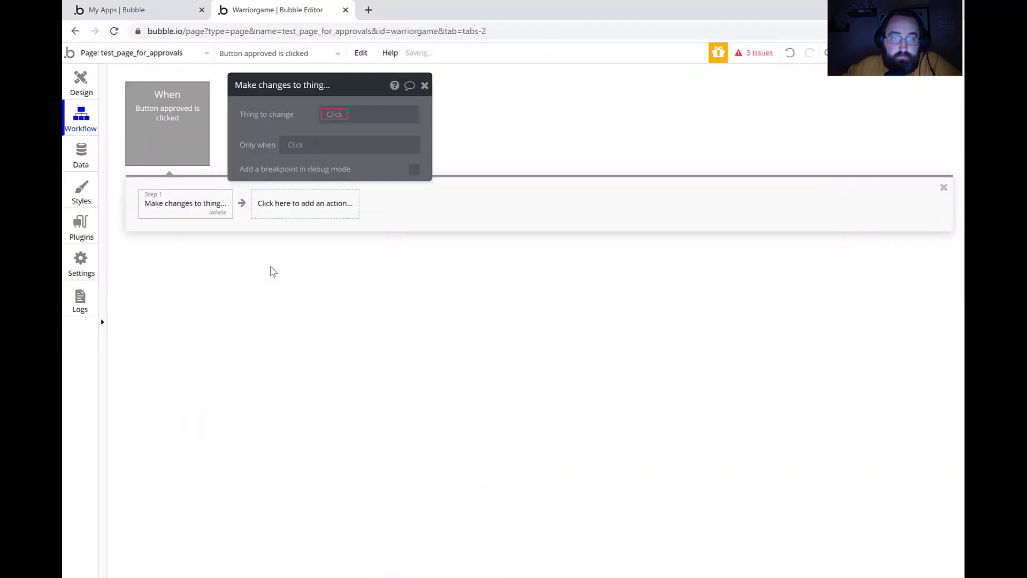
click(332, 115)
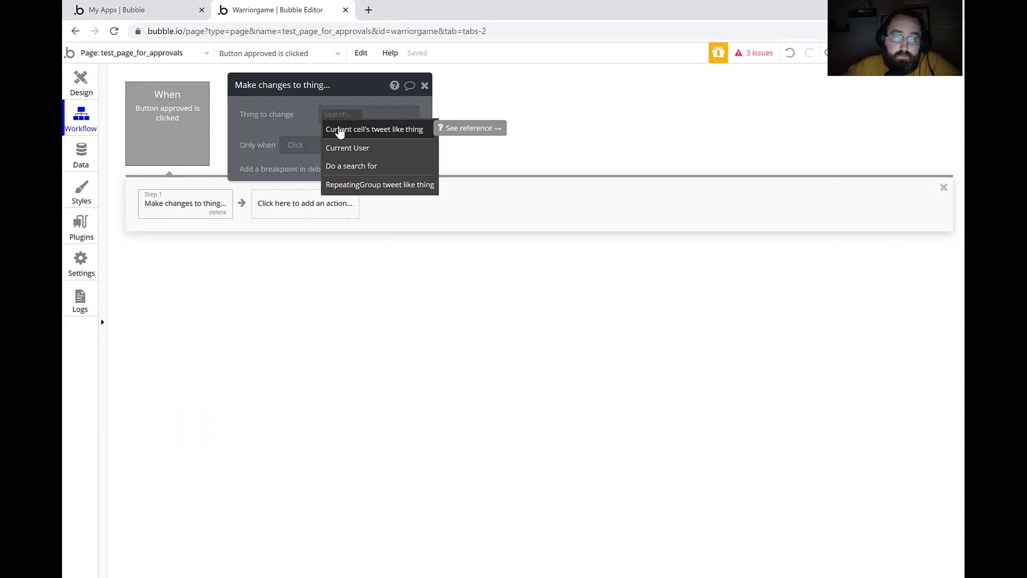
click(340, 131)
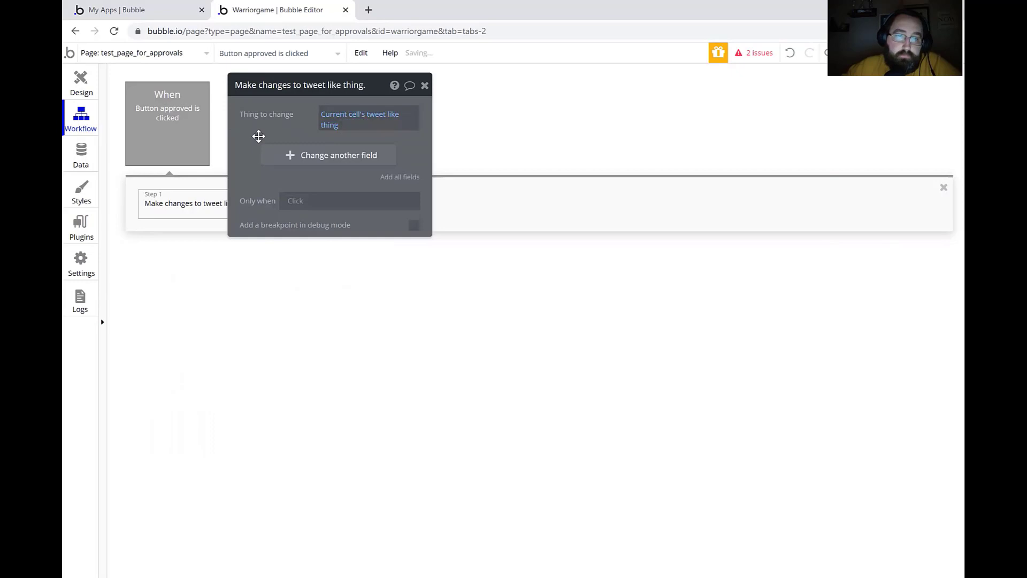
- Make the action change the approved field to "yes" and close its properties
click(288, 155)
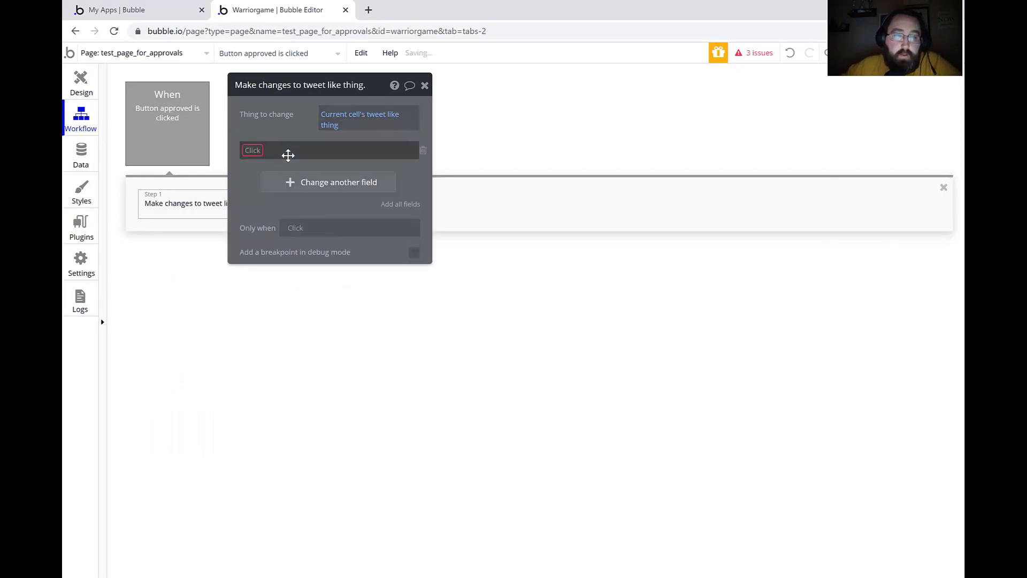
click(253, 152)
click(262, 165)
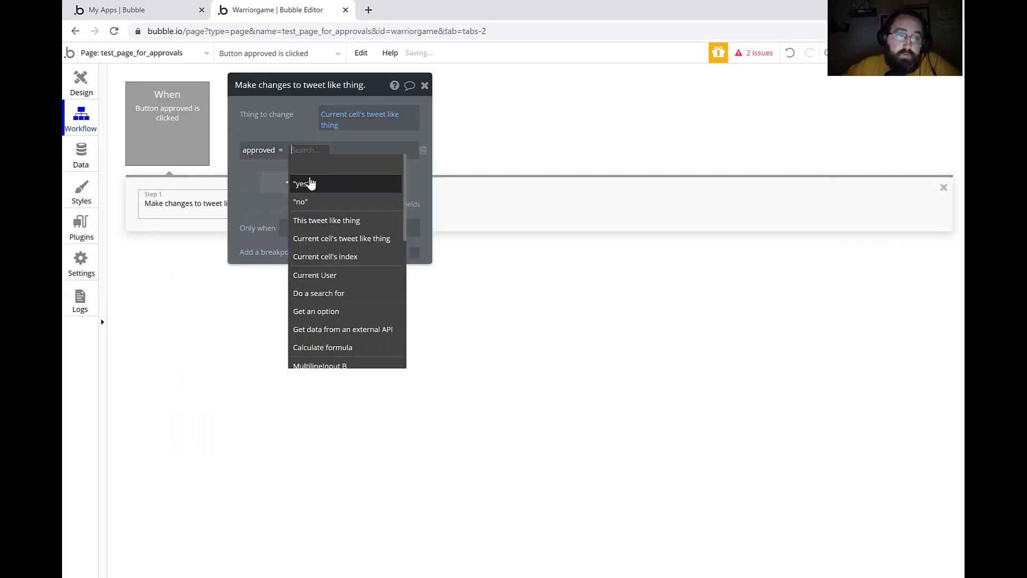
click(310, 184)
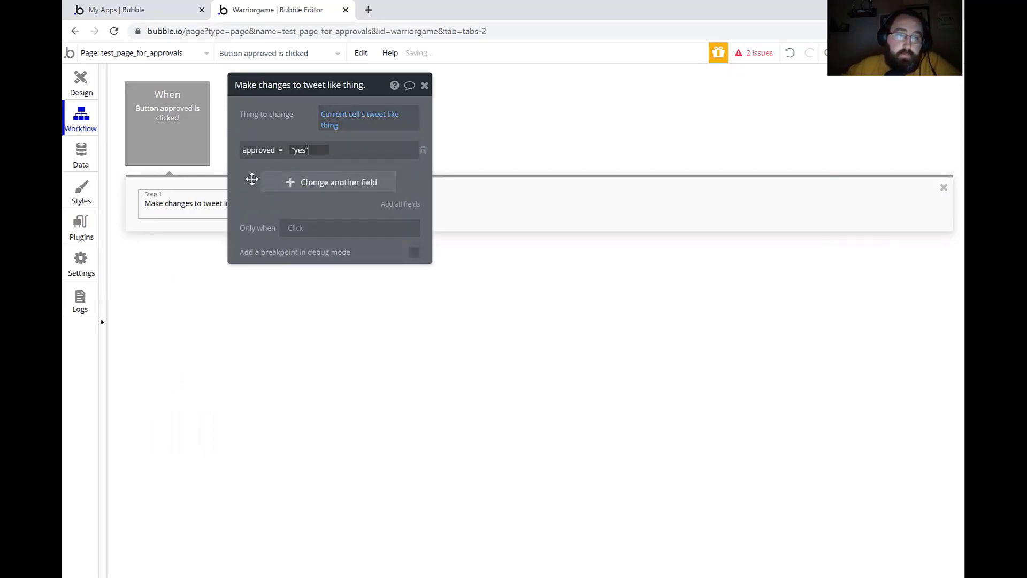
click(425, 86)
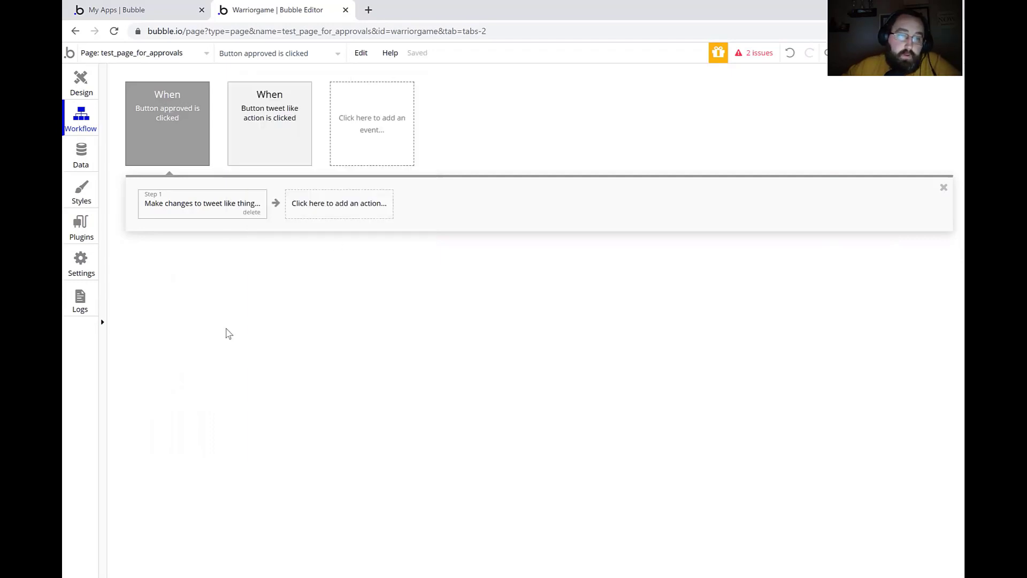
- Return to the page design, close the approved button's properties and deselect the button
click(79, 95)
click(425, 86)
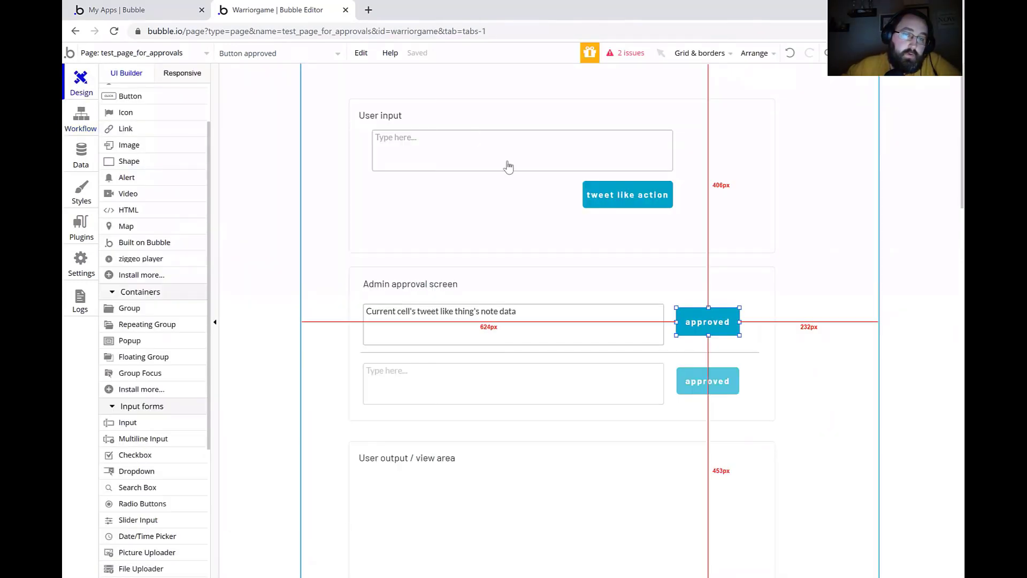
click(810, 338)
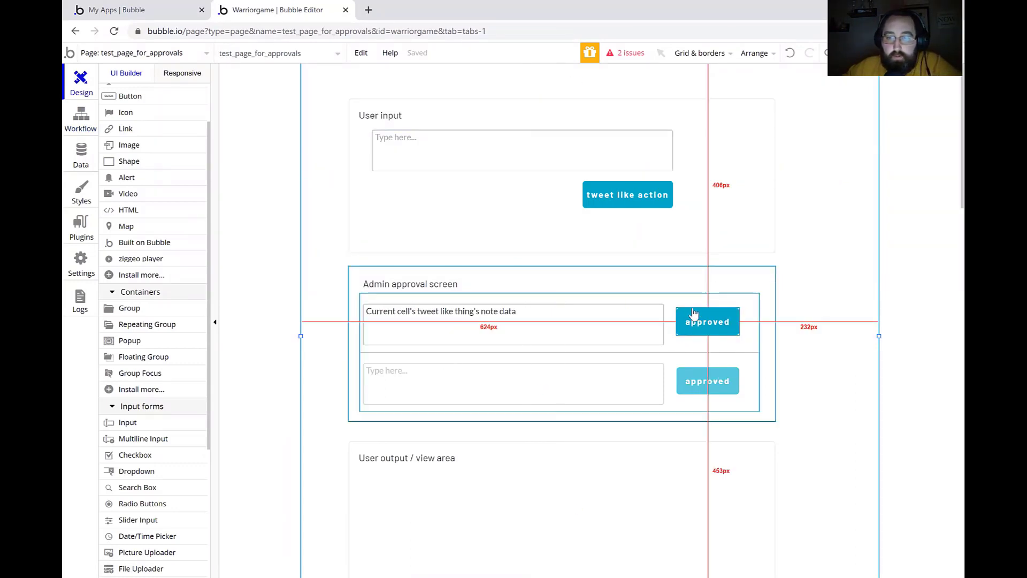
- Review the User input, Admin approval screen and User output / view area sections of the page design
scroll(623, 328, down, 3)
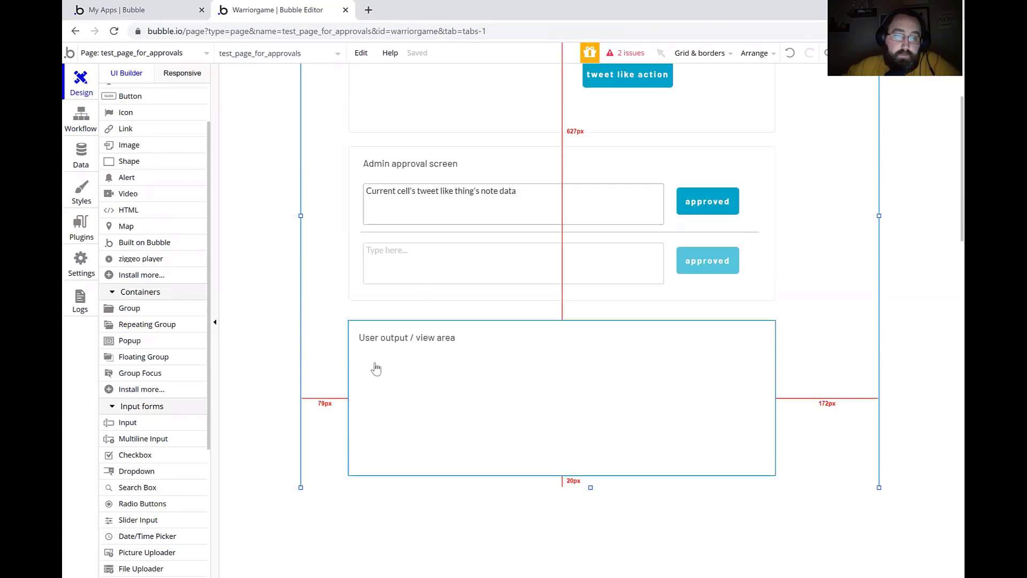
scroll(605, 397, up, 1)
scroll(640, 397, down, 1)
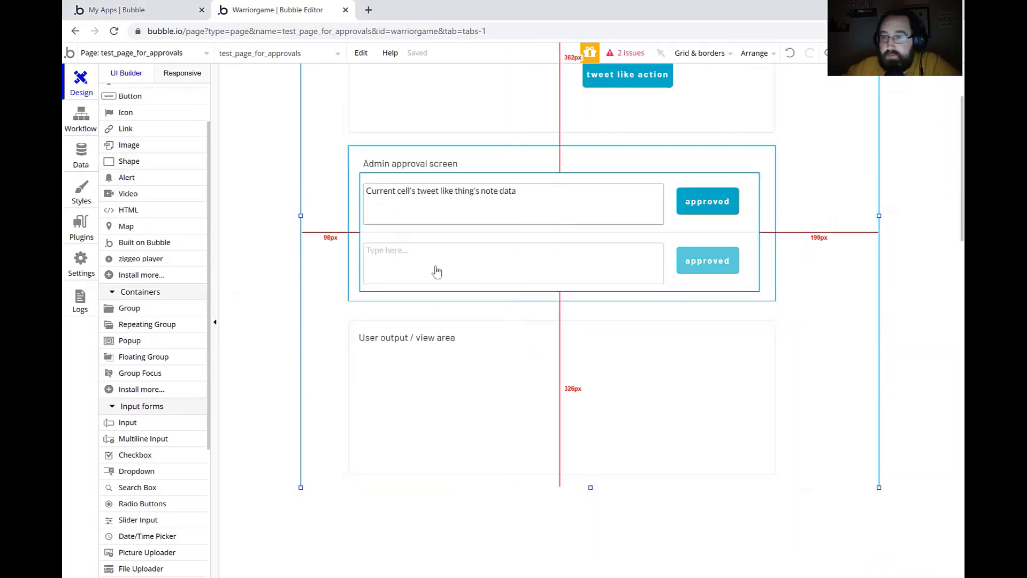
scroll(535, 233, up, 1)
scroll(535, 232, up, 1)
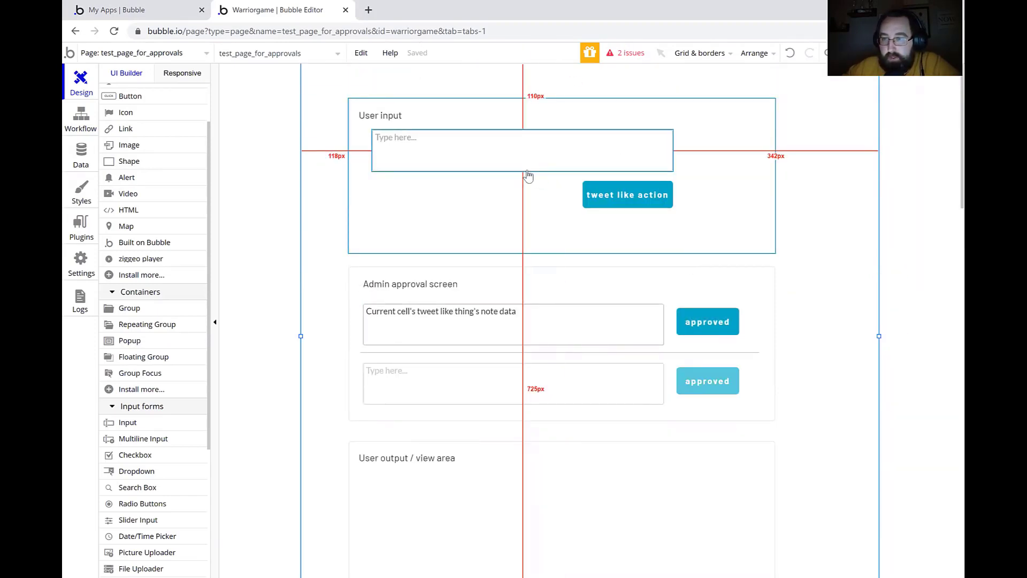
scroll(498, 190, down, 1)
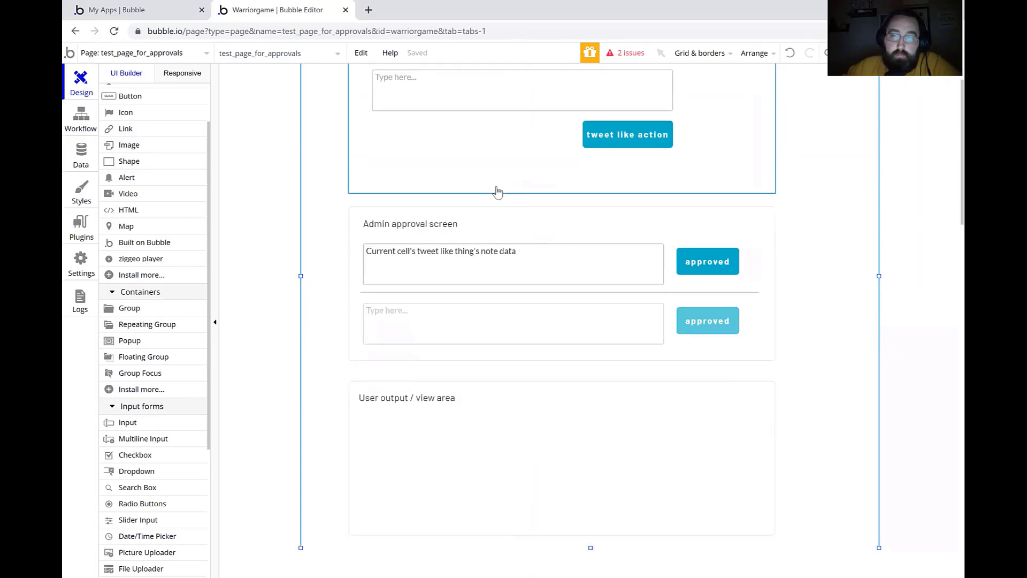
scroll(497, 193, up, 1)
scroll(497, 194, down, 1)
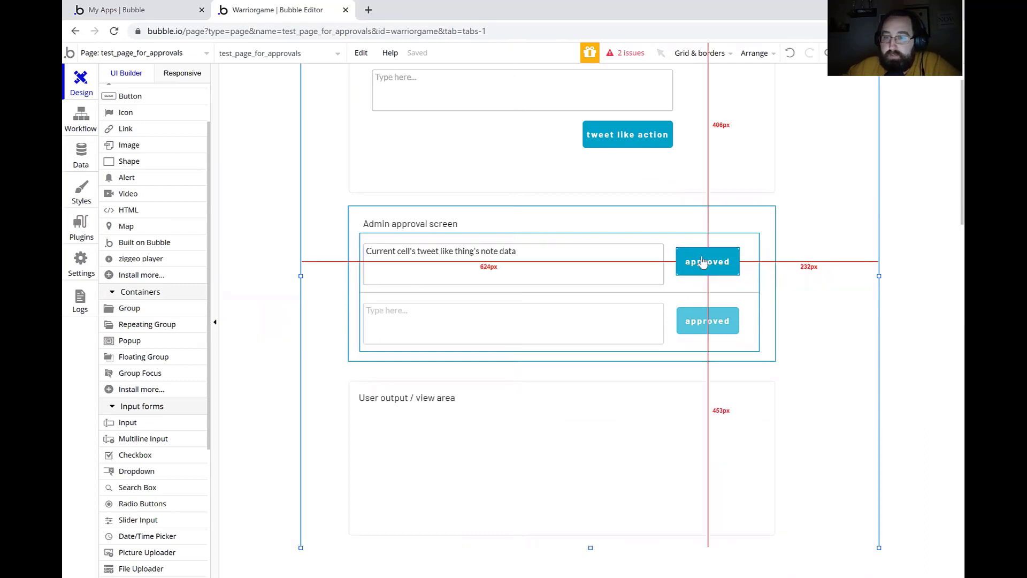
scroll(438, 391, down, 1)
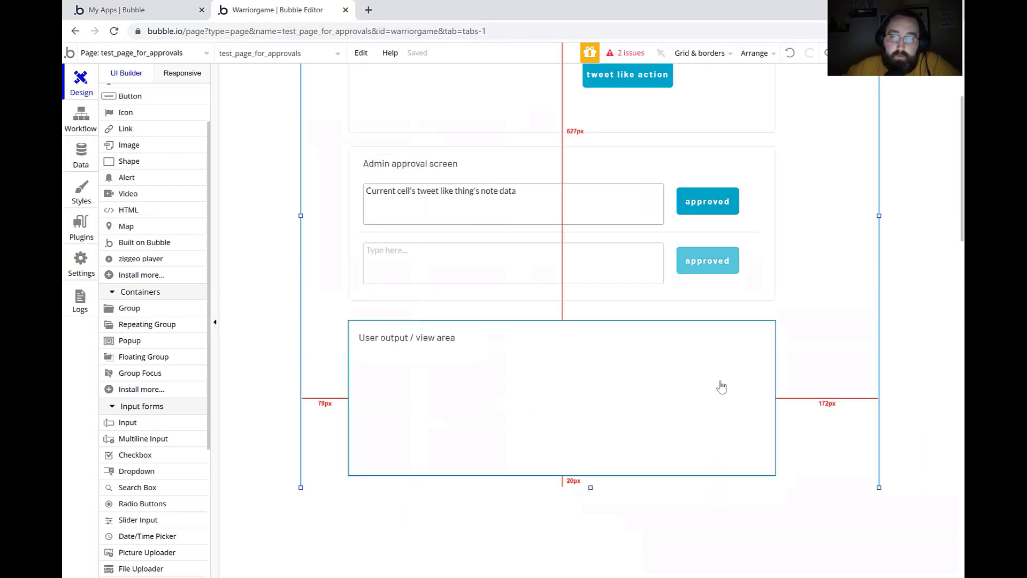
scroll(608, 383, up, 2)
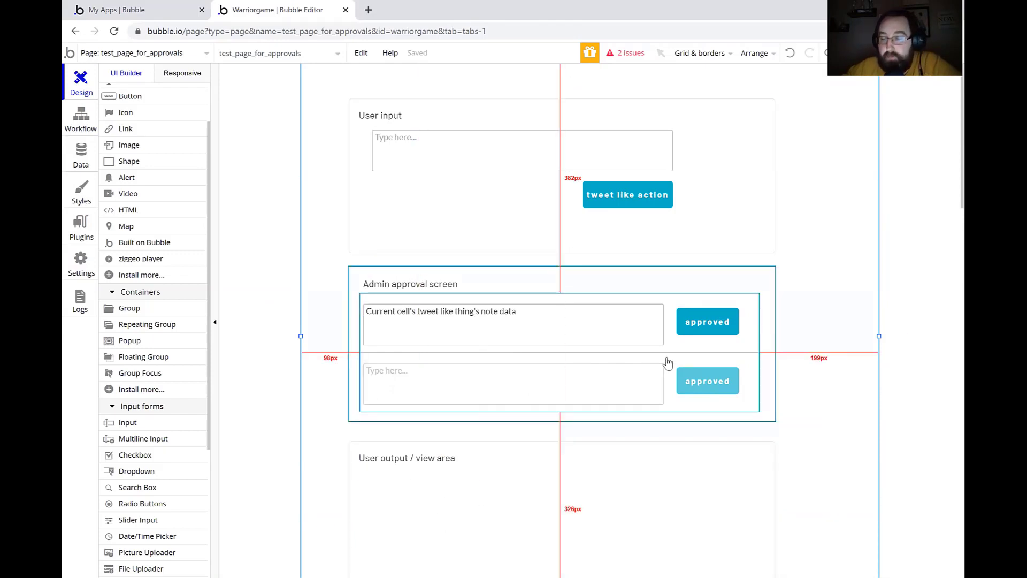
scroll(321, 289, down, 1)
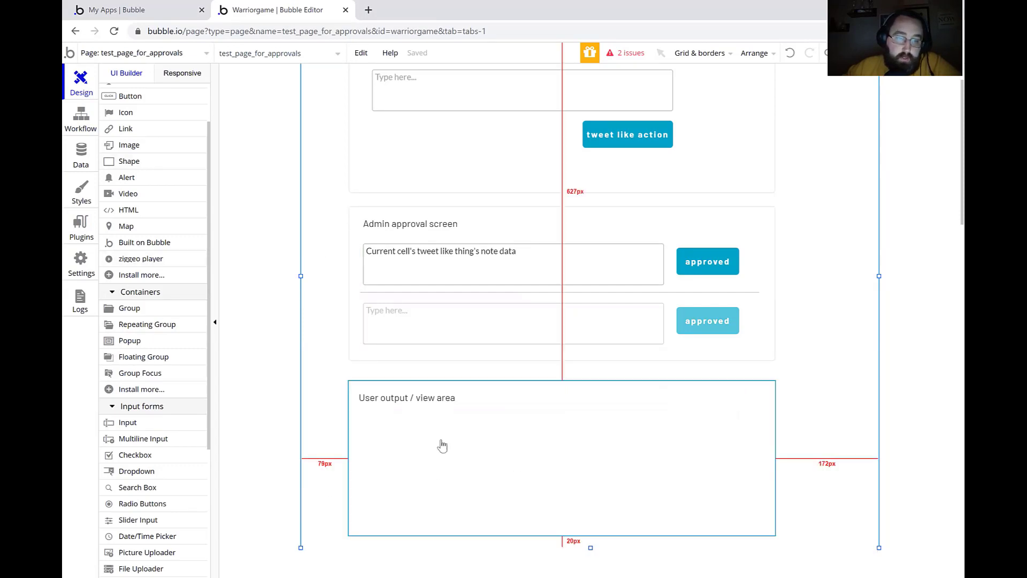
- Draw a repeating group about 659 by 187 px in the User output / view area and set it to 2 rows
scroll(131, 434, down, 4)
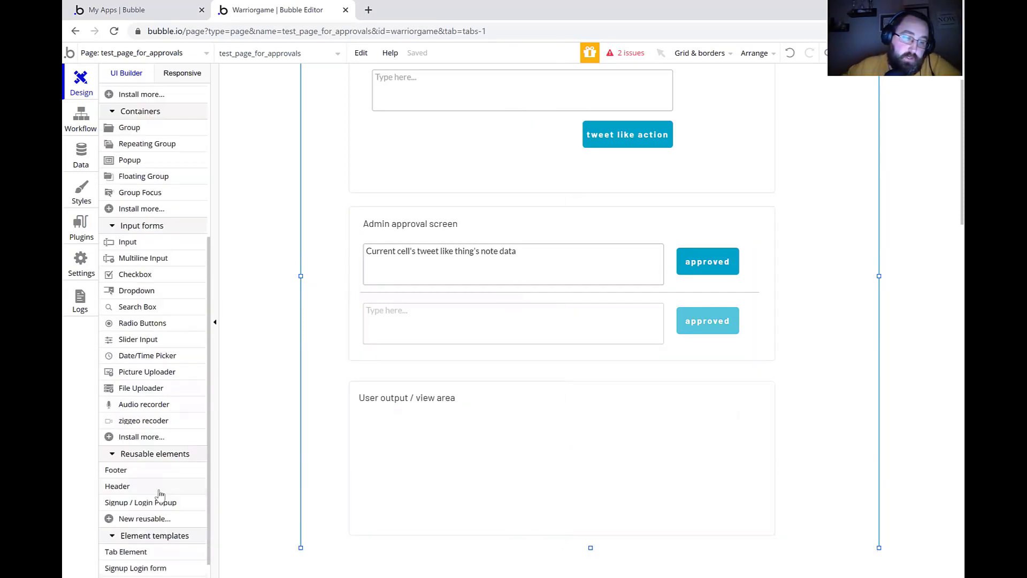
scroll(154, 476, up, 2)
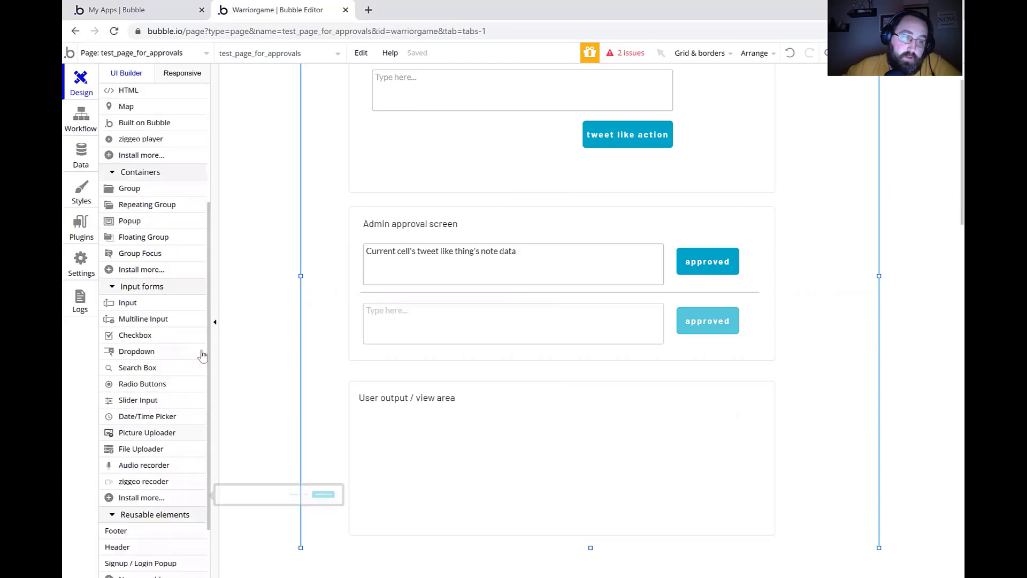
scroll(585, 197, up, 1)
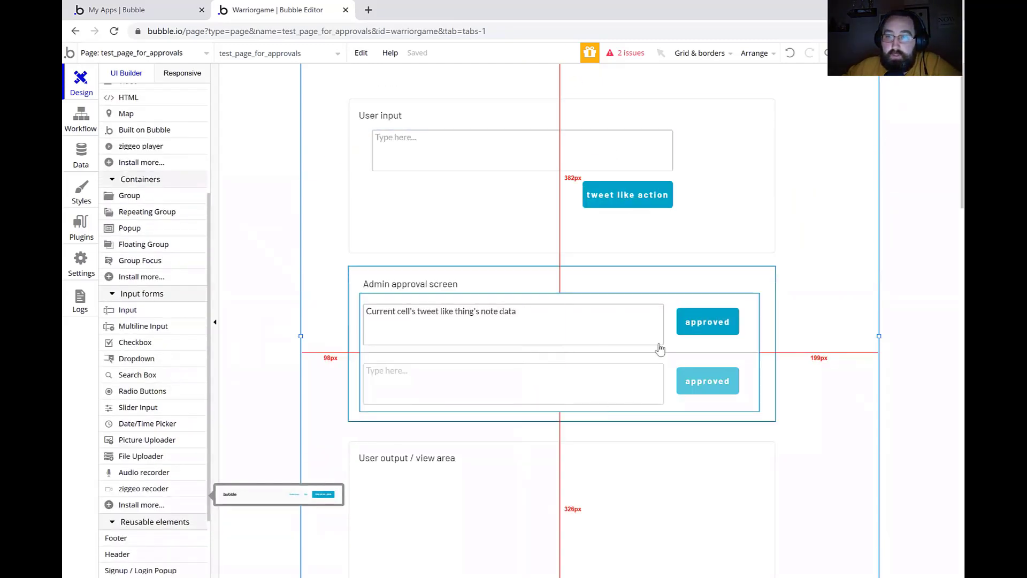
scroll(622, 283, down, 2)
scroll(602, 238, up, 2)
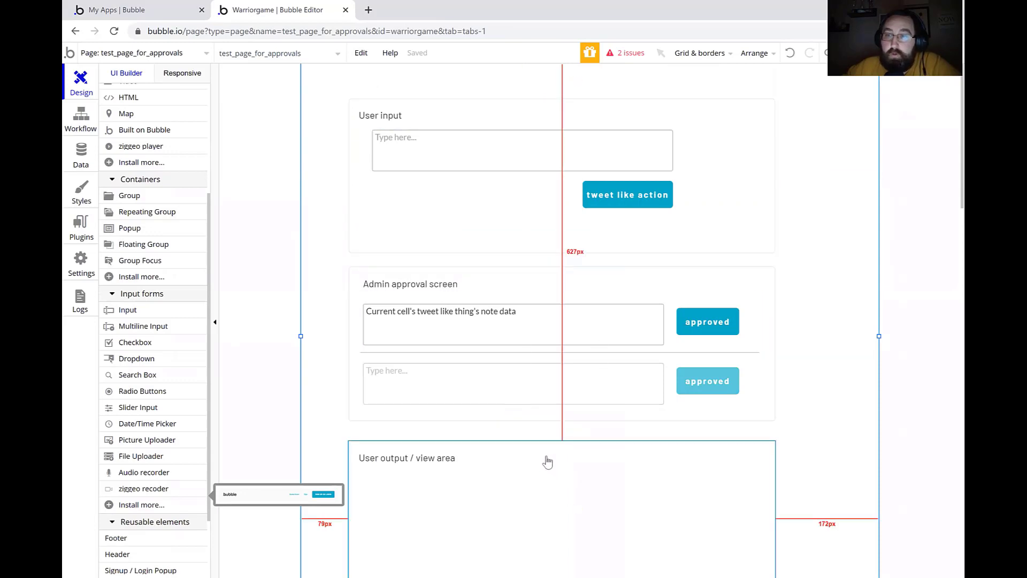
scroll(547, 461, down, 1)
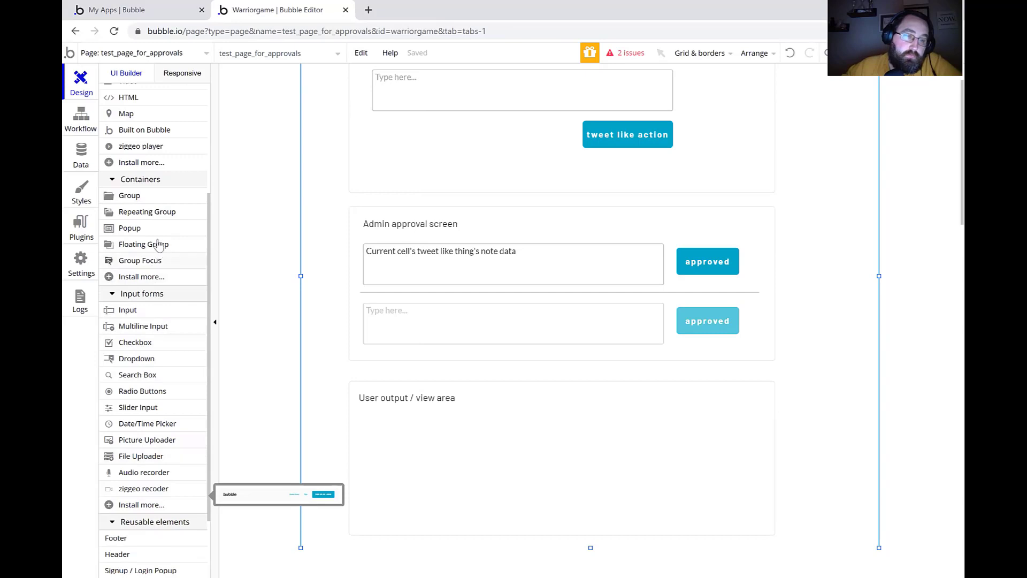
click(155, 213)
drag(365, 413, 754, 523)
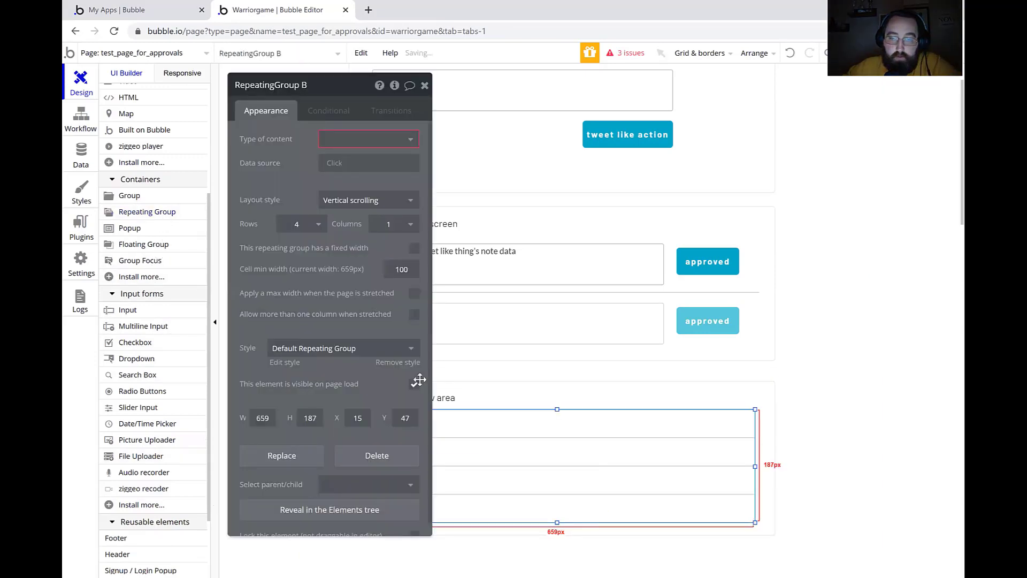
click(301, 225)
click(303, 260)
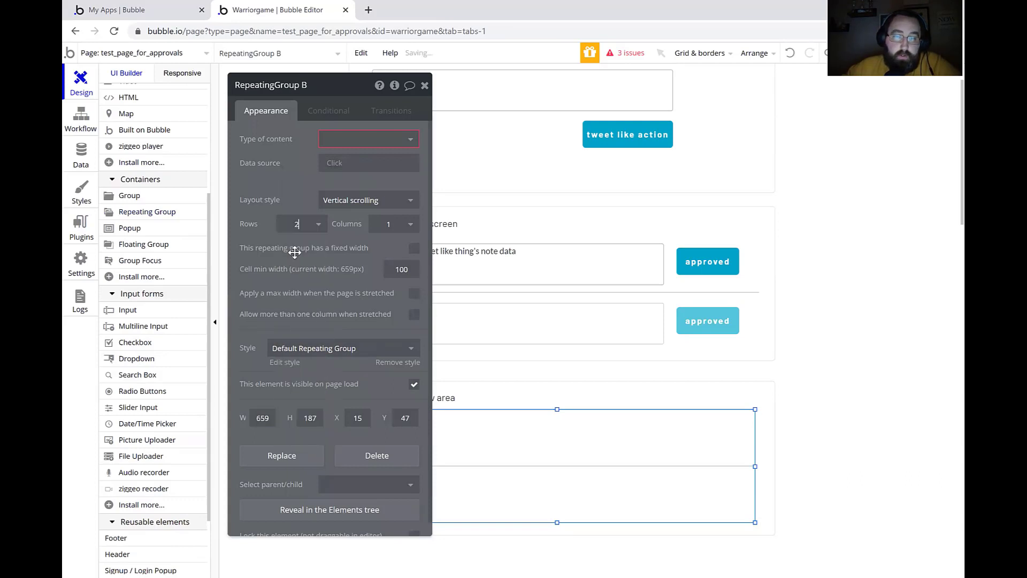
click(426, 87)
- Copy the note's multiline input from the admin approval repeating group into the output repeating group's first cell, inset slightly from the cell's edges
click(682, 261)
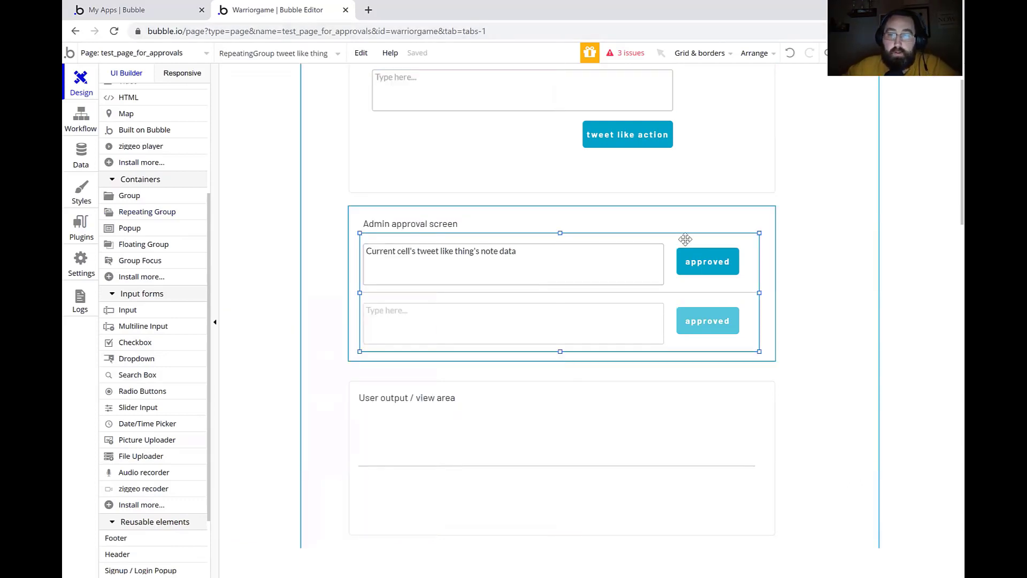
click(323, 358)
click(402, 274)
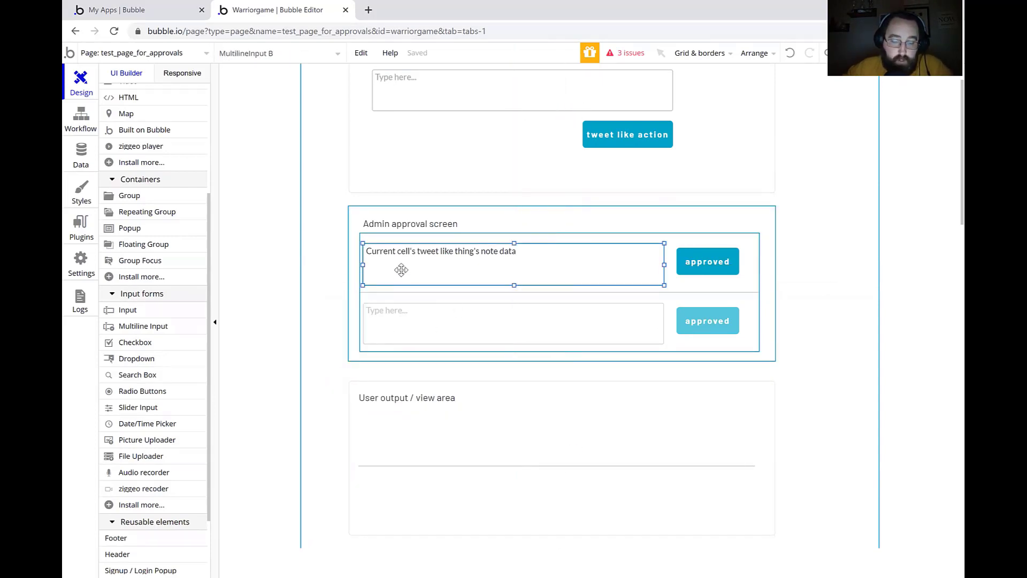
click(442, 428)
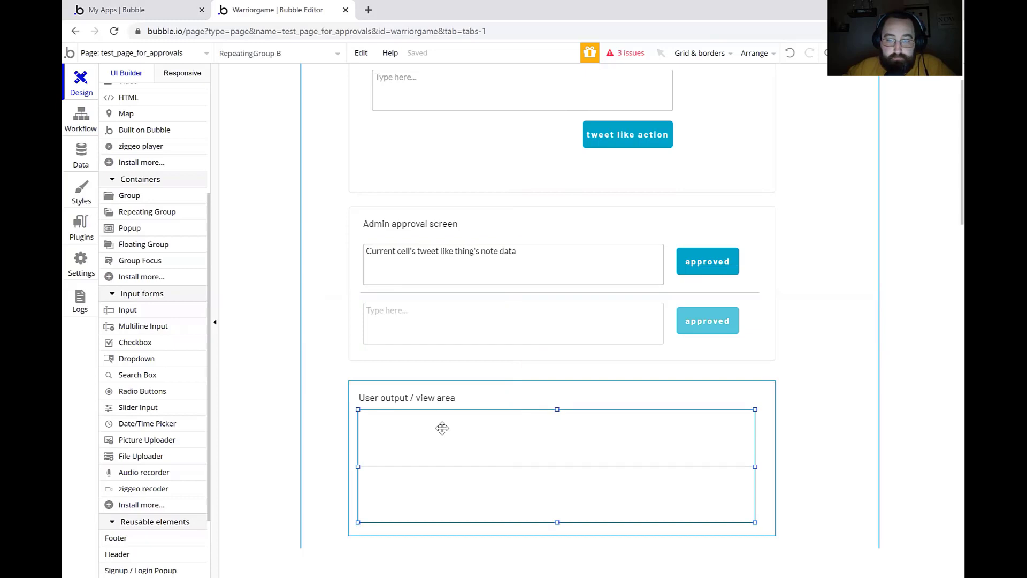
key(ctrl+v)
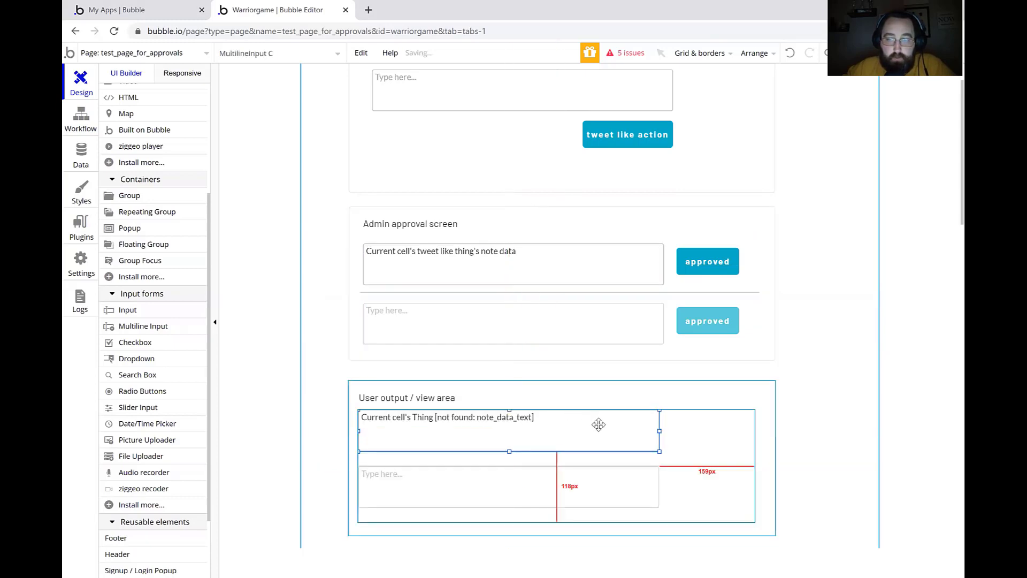
drag(578, 433, 605, 431)
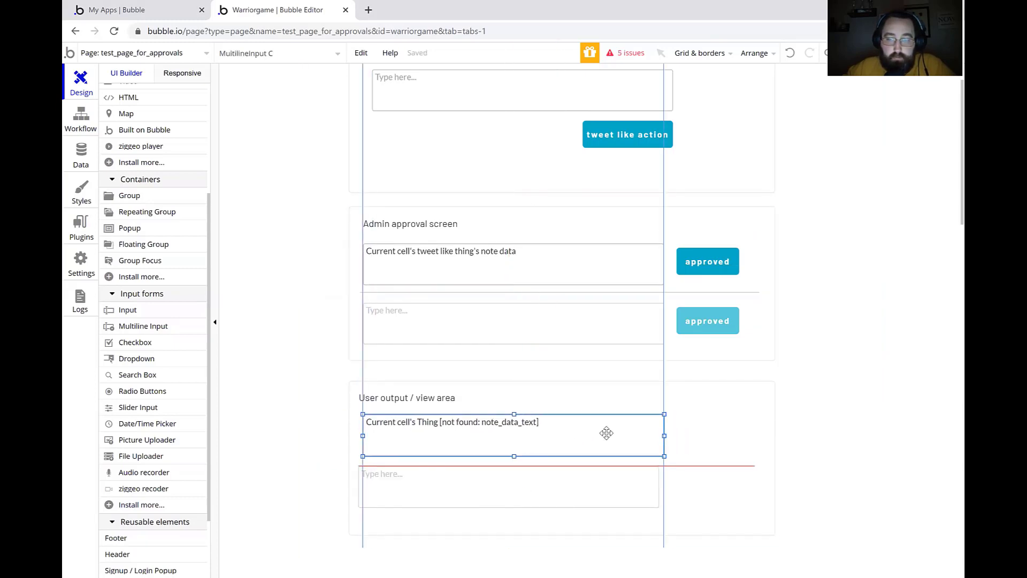
- Set the output repeating group's type of content to "tweet like thing" and its data source to a search for tweet like things
click(737, 471)
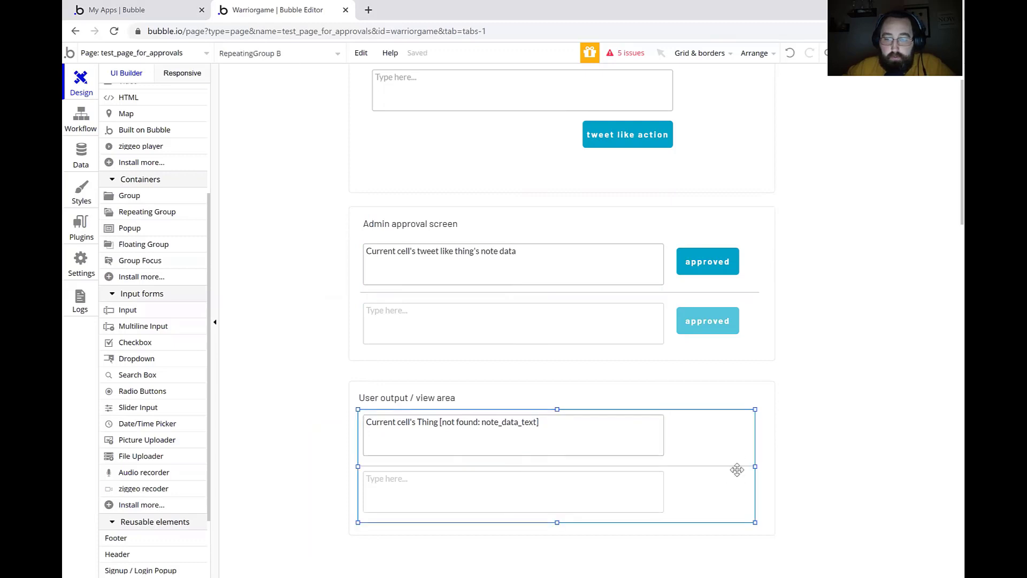
double_click(731, 443)
click(369, 141)
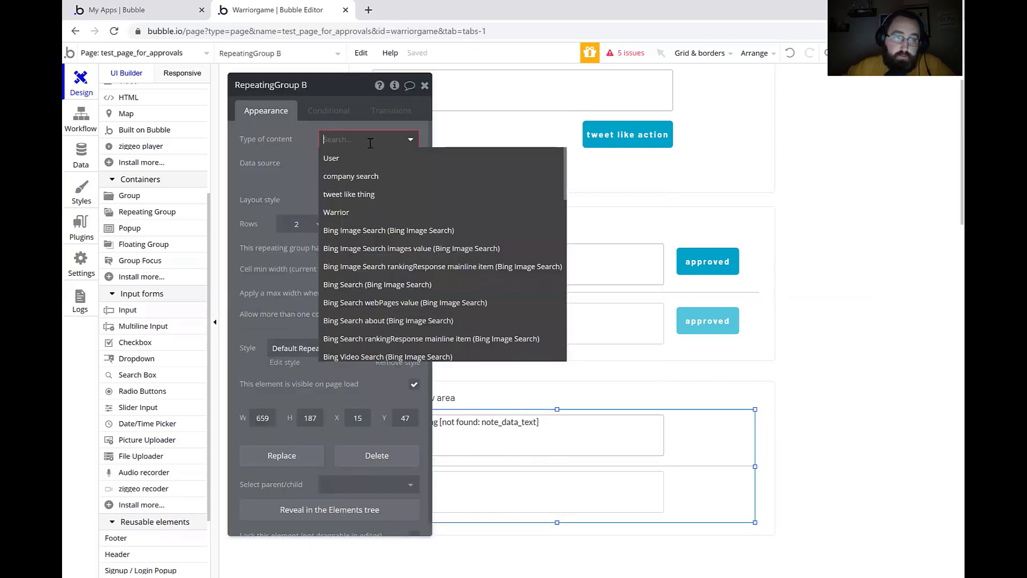
click(391, 195)
click(369, 163)
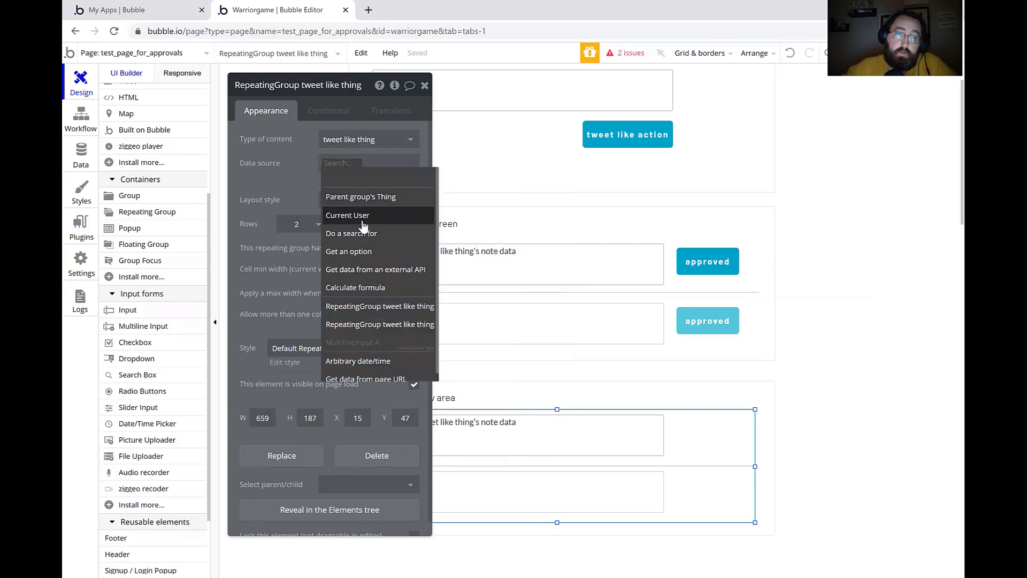
click(374, 234)
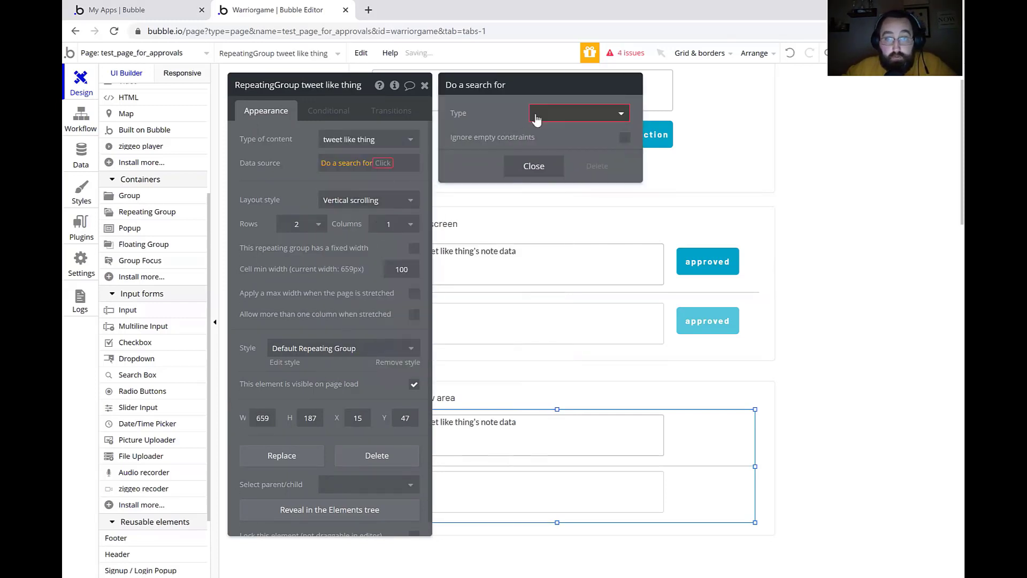
click(556, 168)
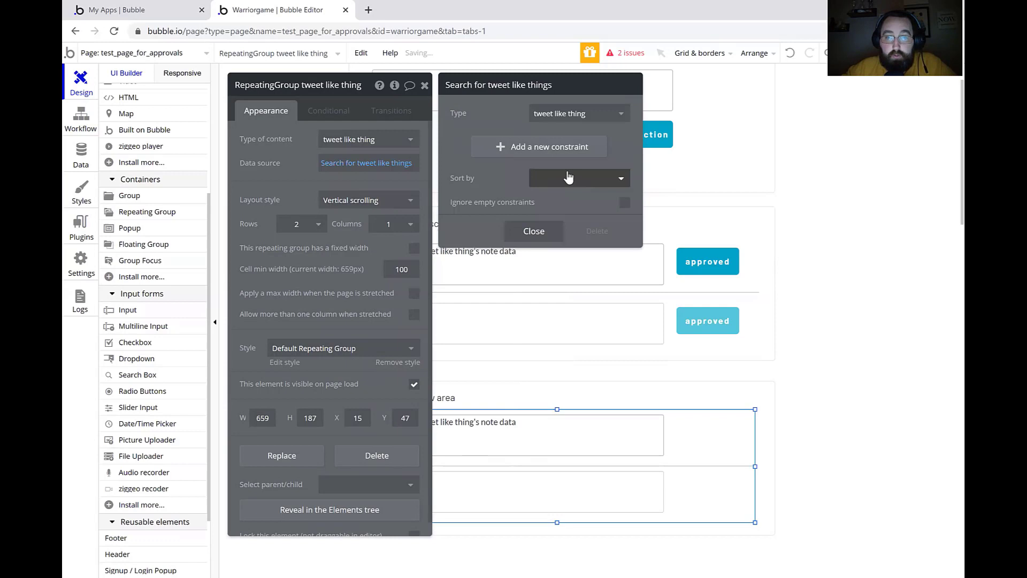
- Constrain the output repeating group's search to approved = "yes" and close the search settings and the group's properties
click(497, 150)
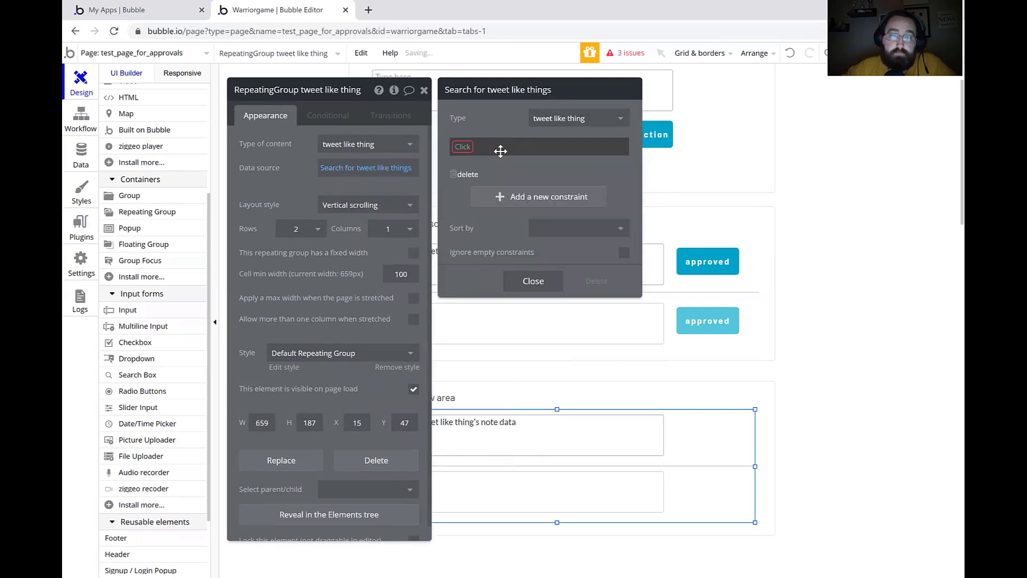
click(475, 147)
click(540, 161)
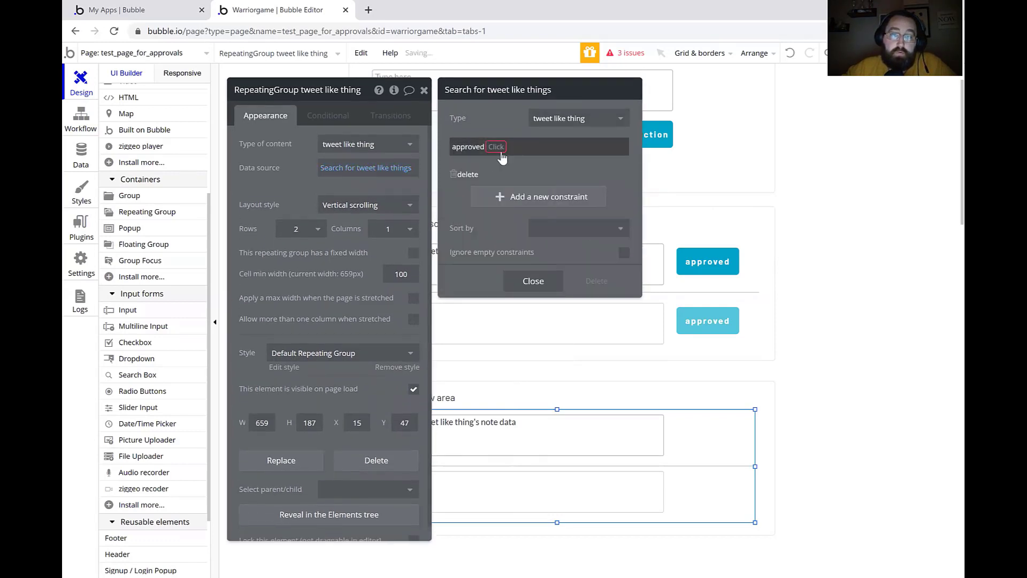
click(496, 148)
click(510, 170)
click(505, 149)
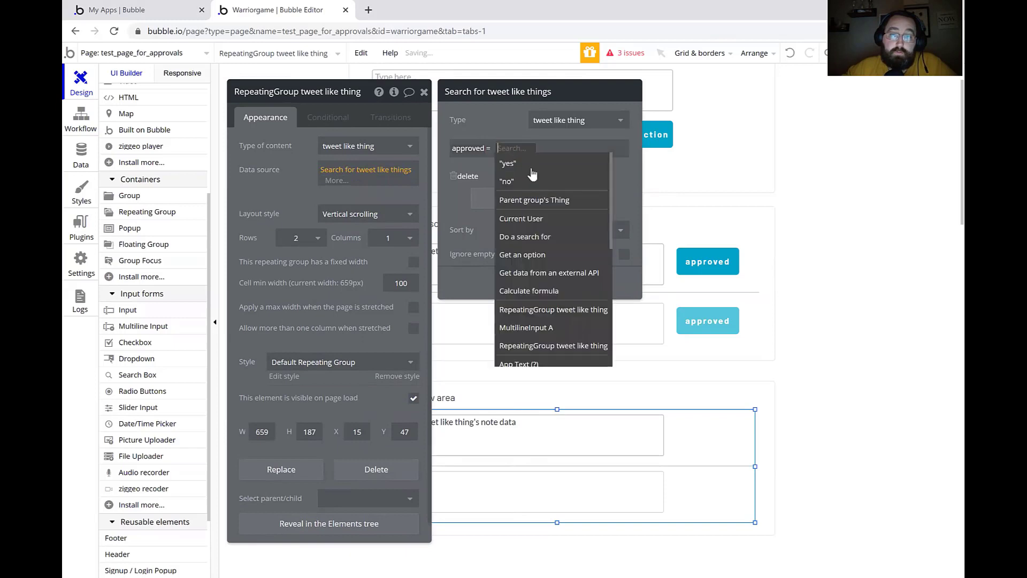
click(535, 161)
click(542, 285)
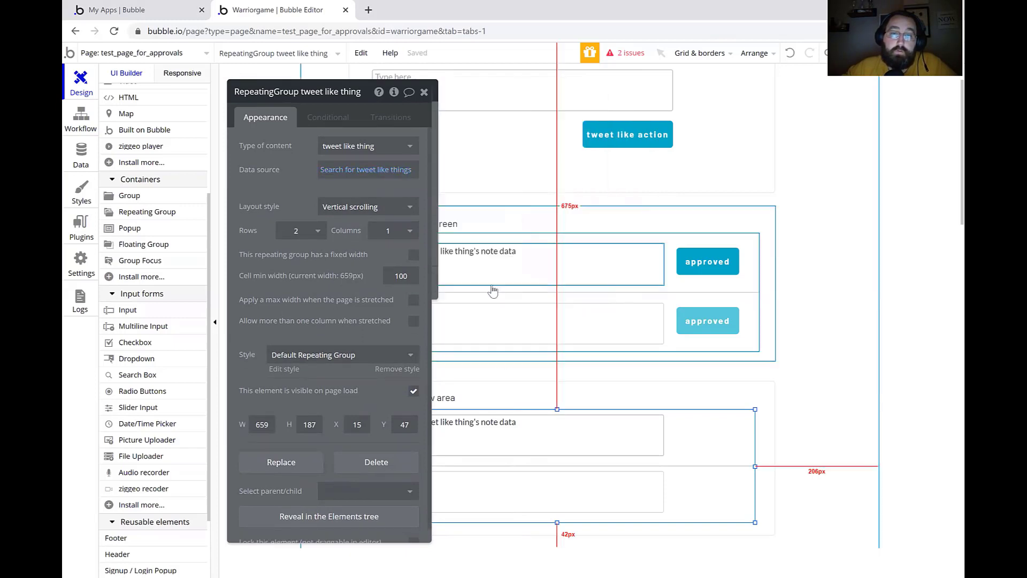
click(425, 92)
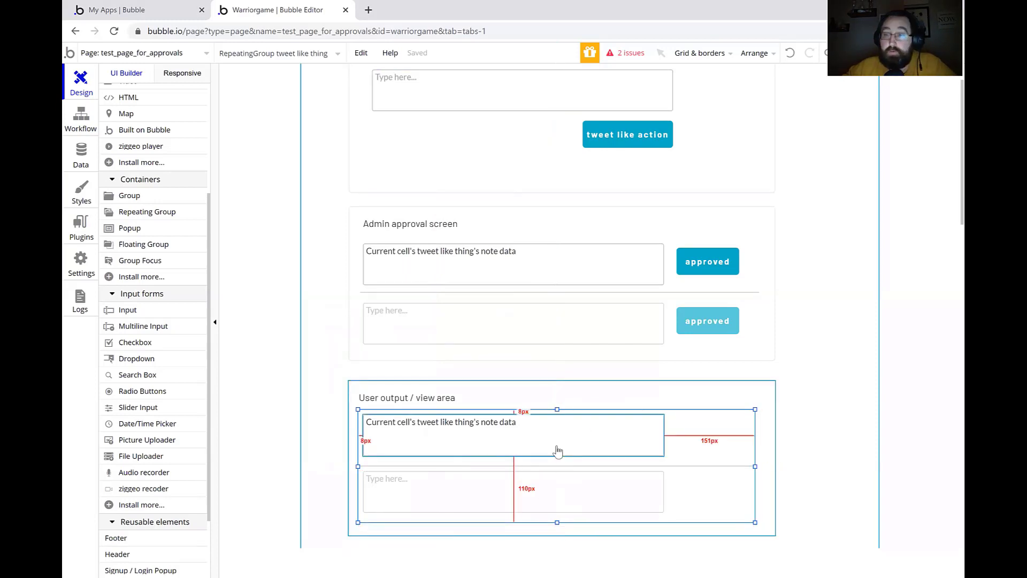
- Check the properties of the output area's multiline input, close them and deselect it
click(605, 449)
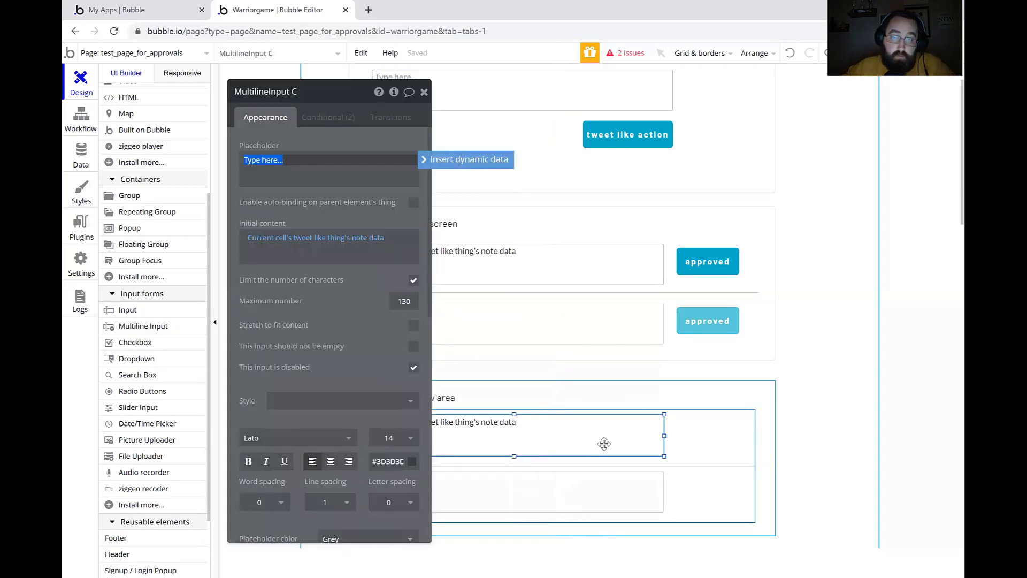
click(424, 93)
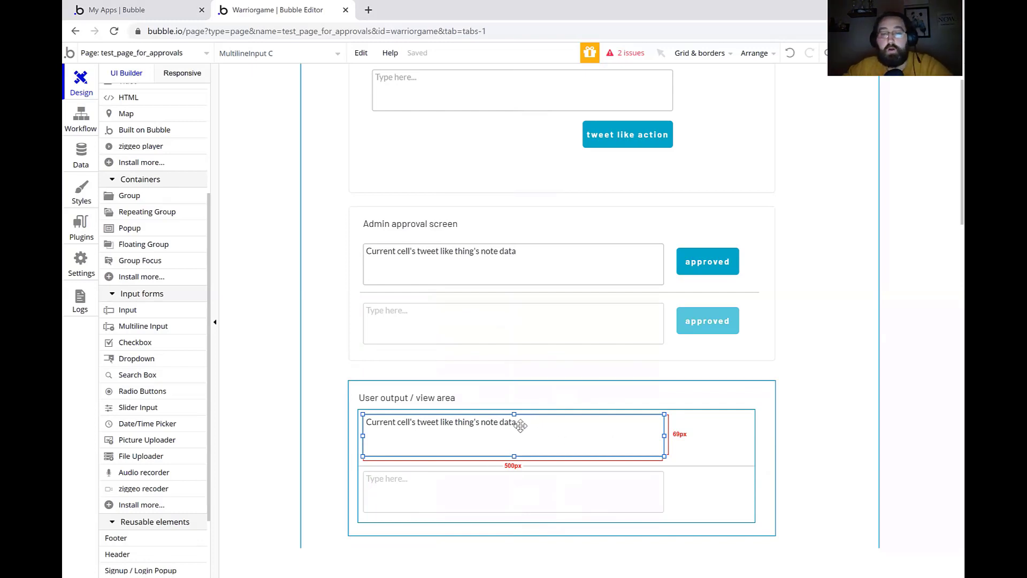
click(816, 337)
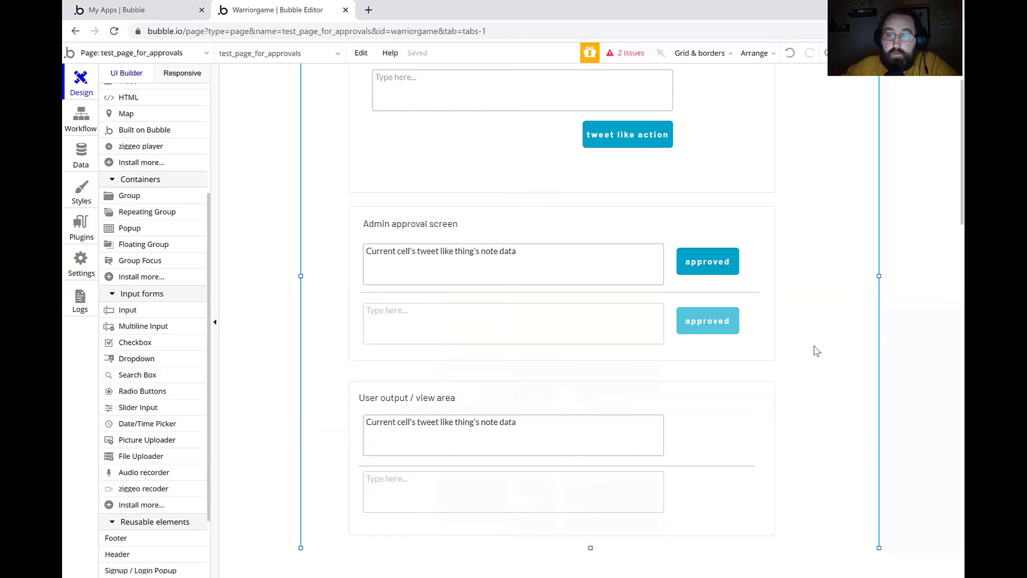
- Preview the approvals test page in a new browser tab
scroll(817, 350, up, 1)
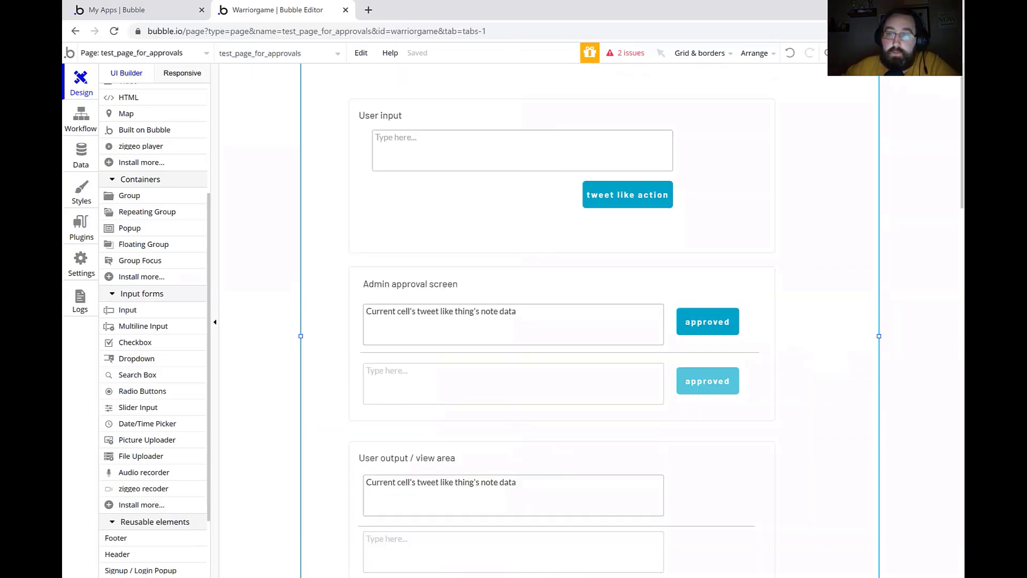
click(920, 53)
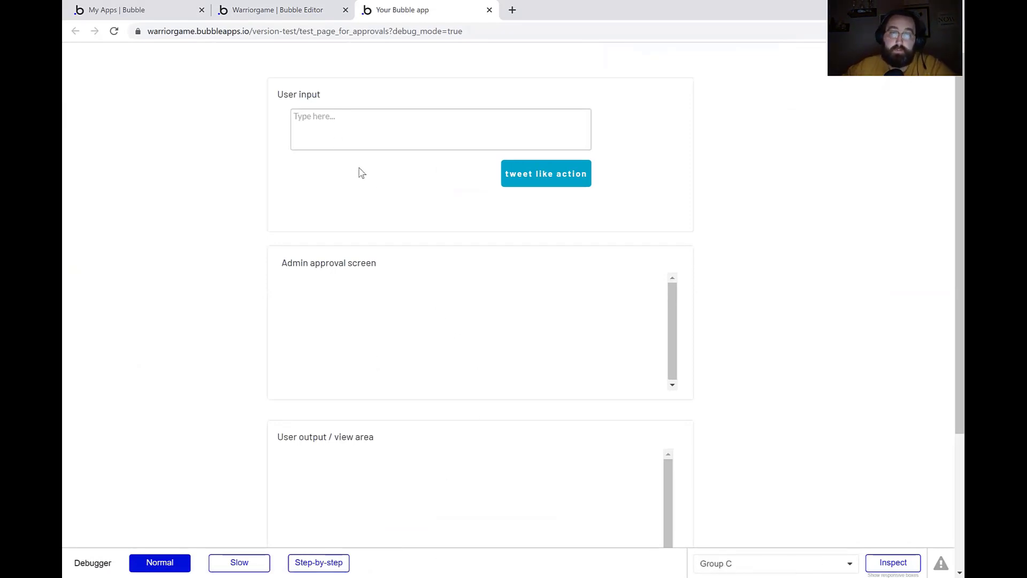
- Submit the test notes "Tacos are good" and "Tacos are not good" through the user input area
click(339, 138)
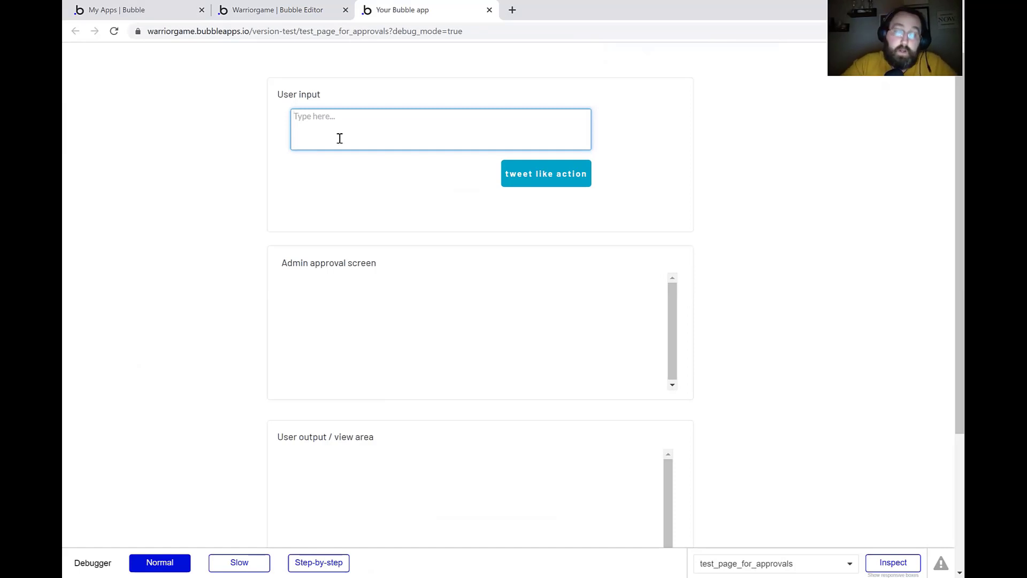
text(Tad)
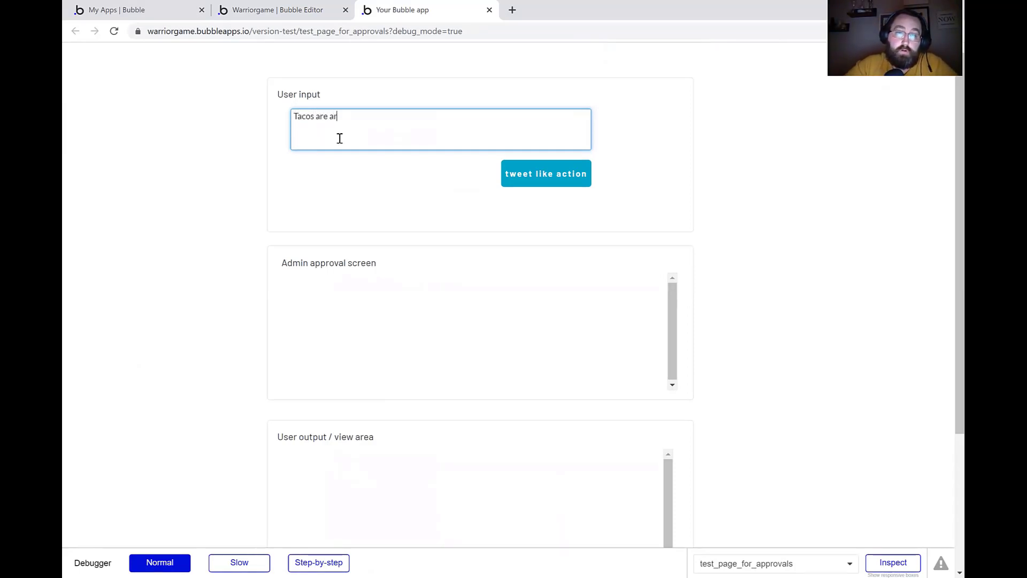
click(525, 190)
click(434, 142)
text(T)
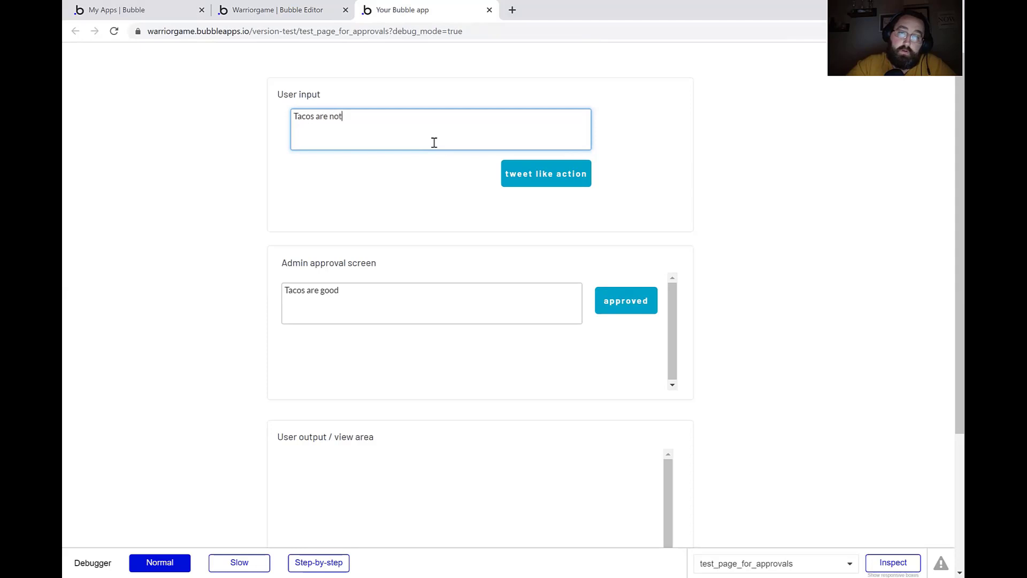
click(519, 172)
- Submit a third test note reading "Orange is a good color"
click(436, 123)
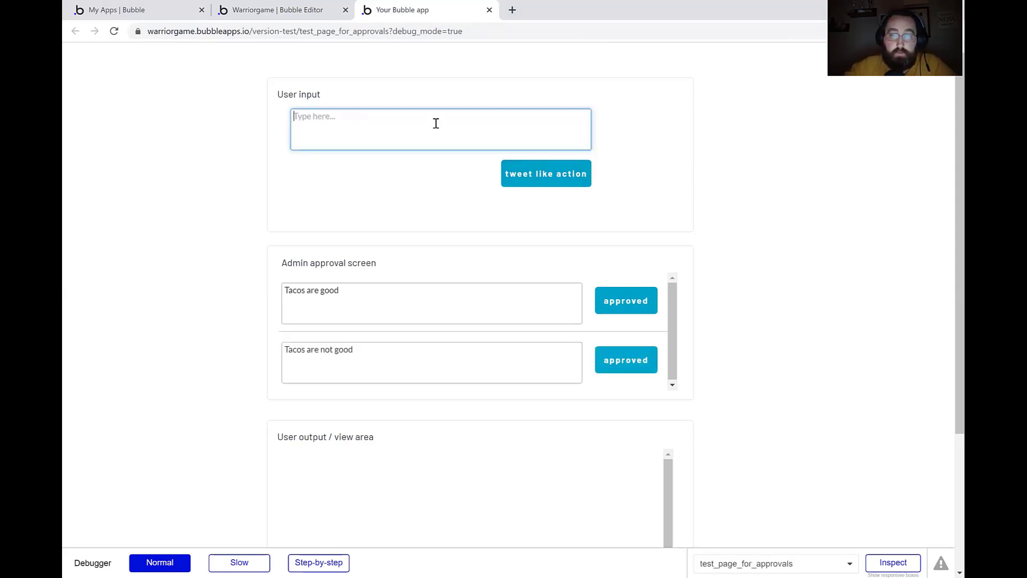
text(Orange i)
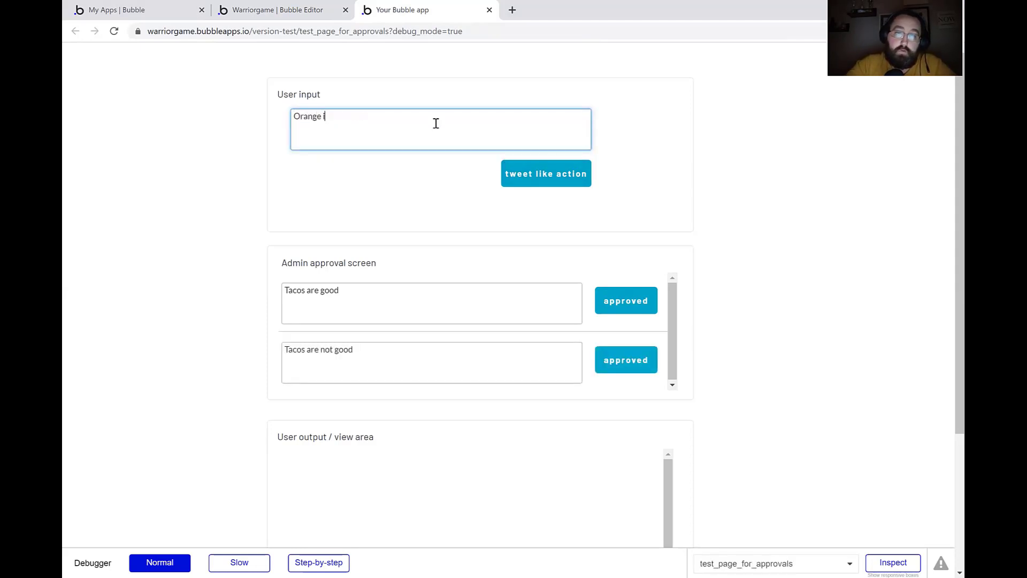
text(s a good color)
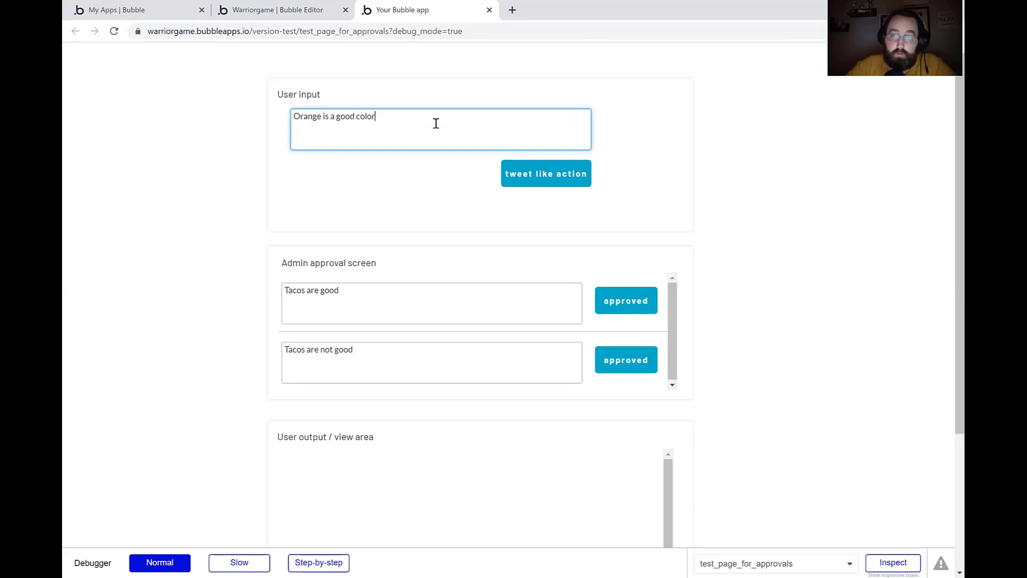
click(545, 183)
- Check the submitted notes in the admin approval list and approve "Tacos are good"
scroll(549, 290, down, 2)
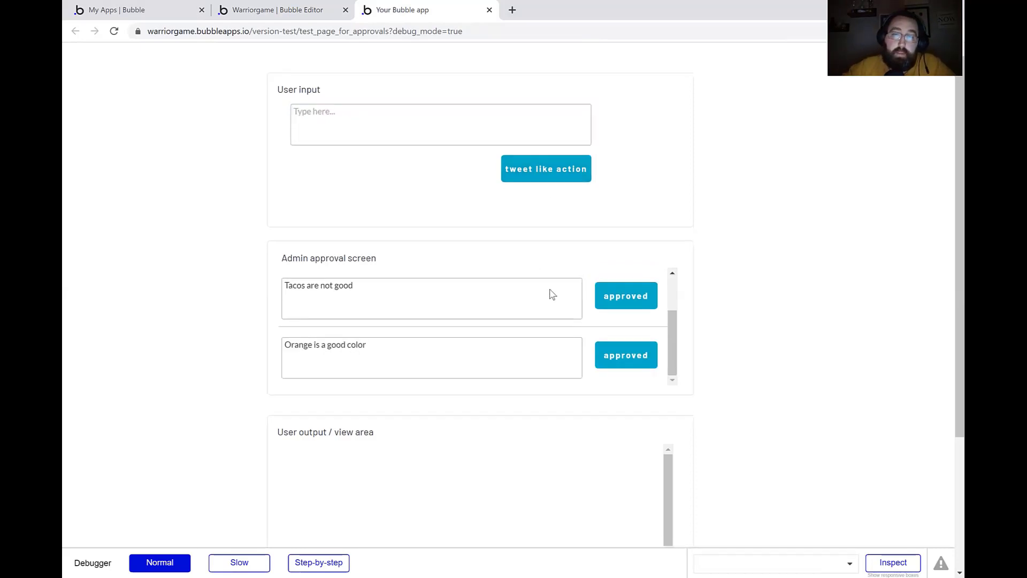
scroll(535, 291, up, 1)
scroll(582, 162, up, 1)
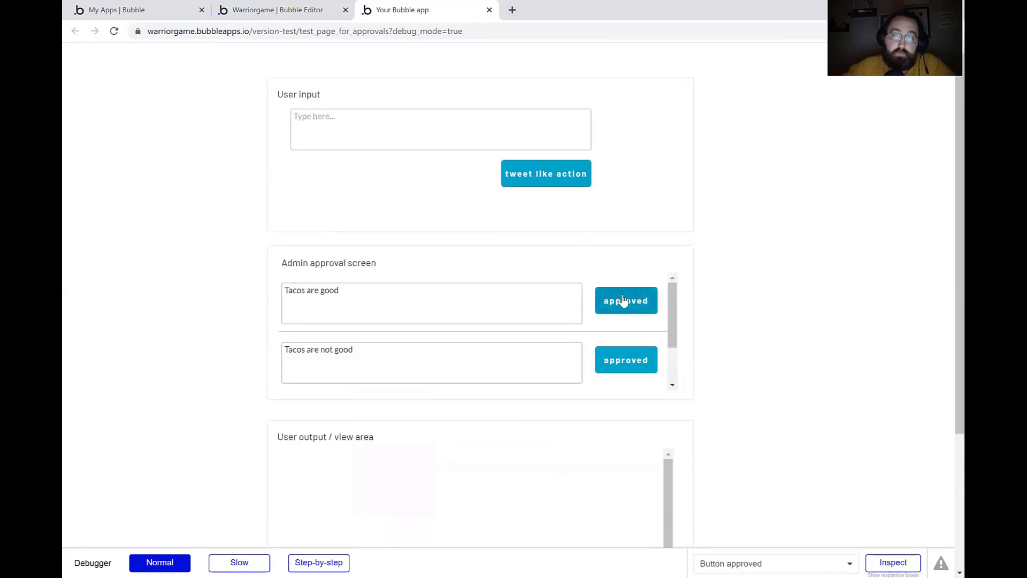
scroll(624, 318, down, 2)
scroll(626, 342, up, 2)
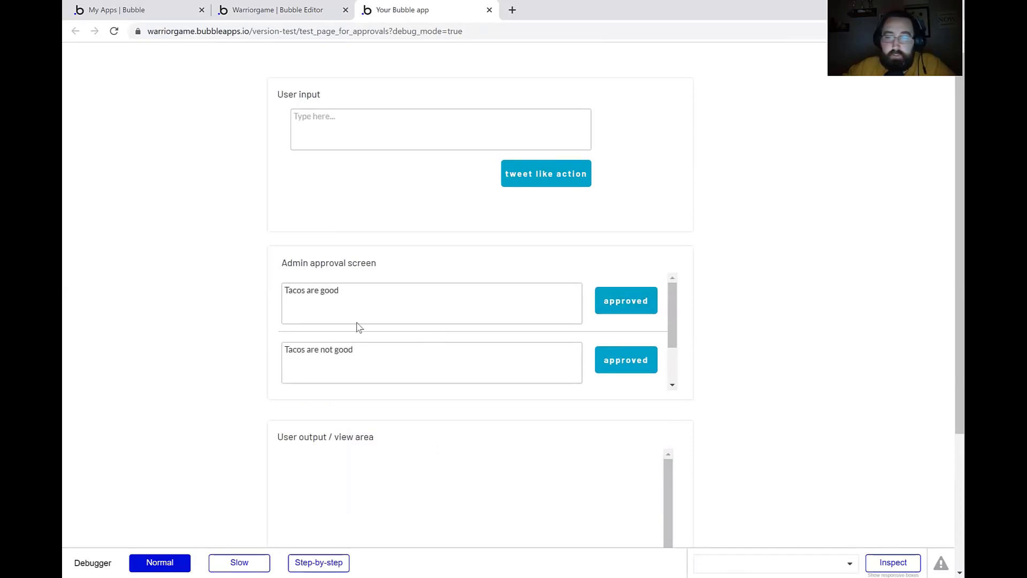
scroll(513, 340, down, 1)
scroll(394, 289, up, 1)
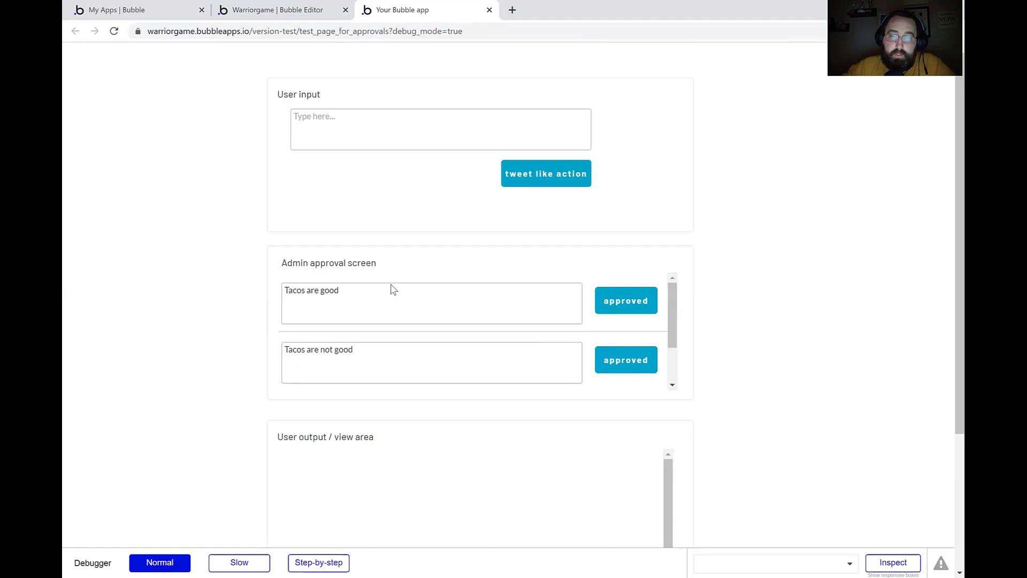
click(604, 306)
scroll(635, 273, down, 3)
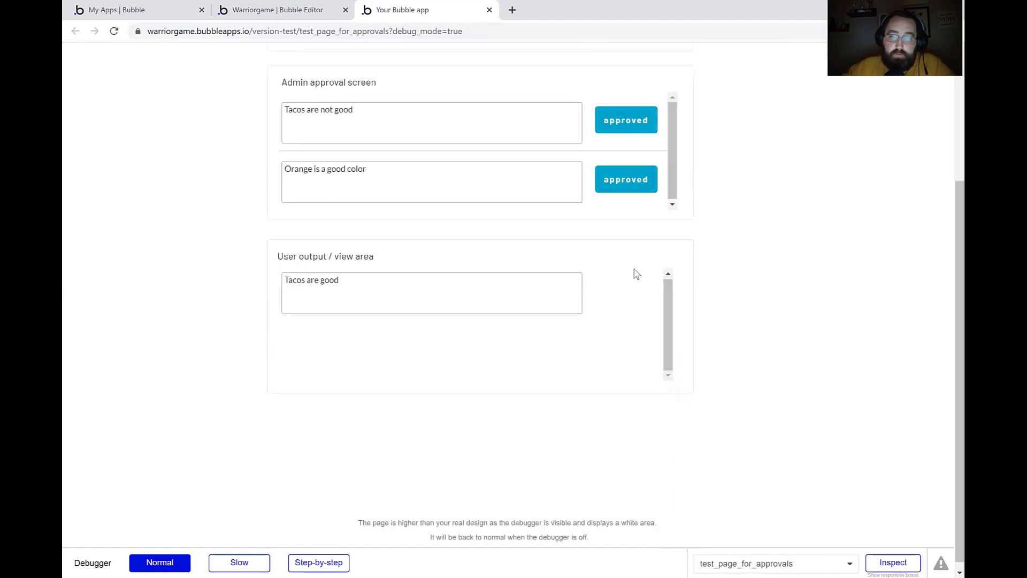
- Approve "Tacos are not good" and "Orange is a good color", and review the notes in the user output area
scroll(633, 321, up, 3)
click(623, 306)
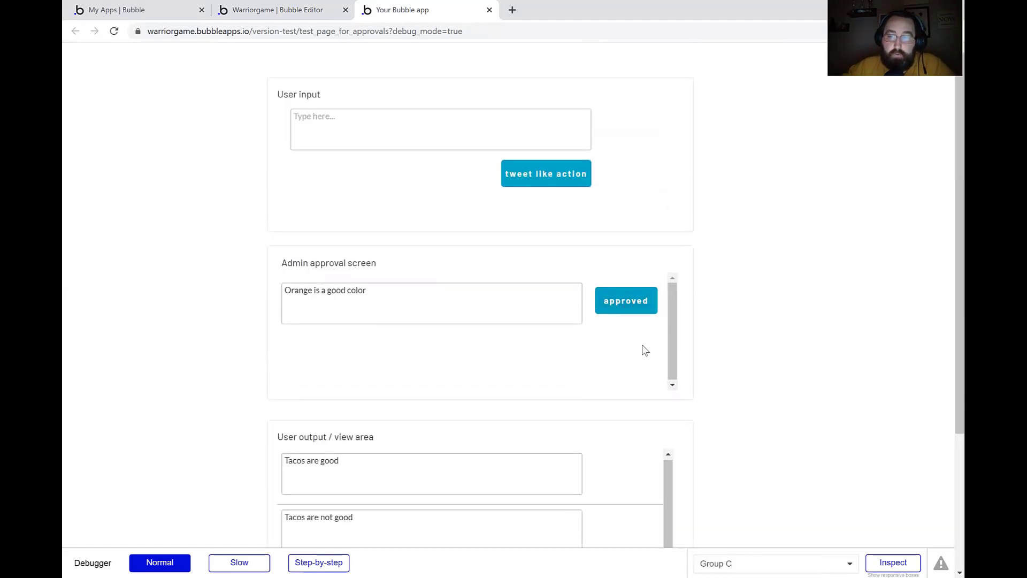
click(624, 299)
scroll(612, 484, down, 1)
scroll(612, 484, up, 1)
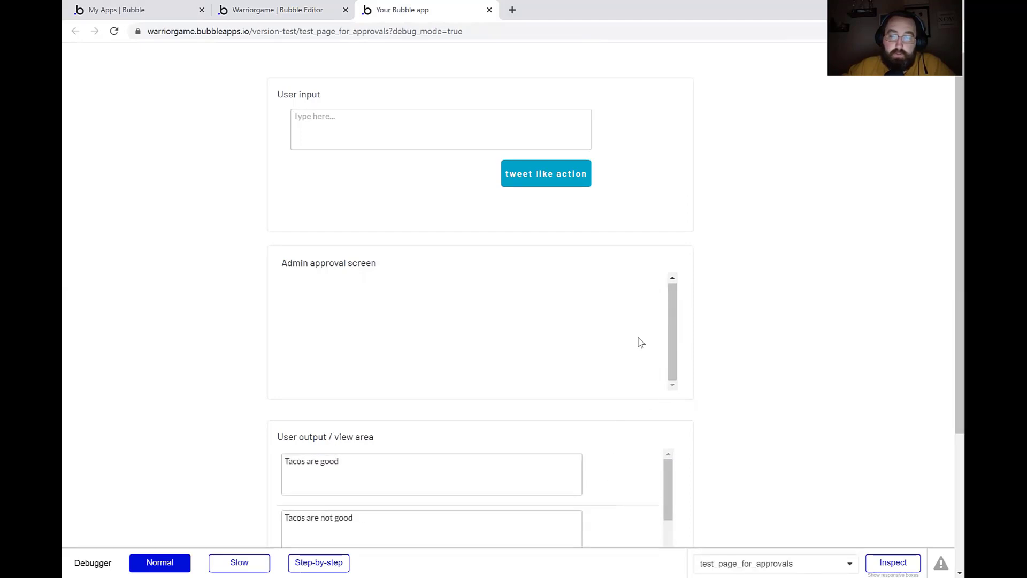
scroll(741, 385, down, 3)
scroll(685, 383, up, 3)
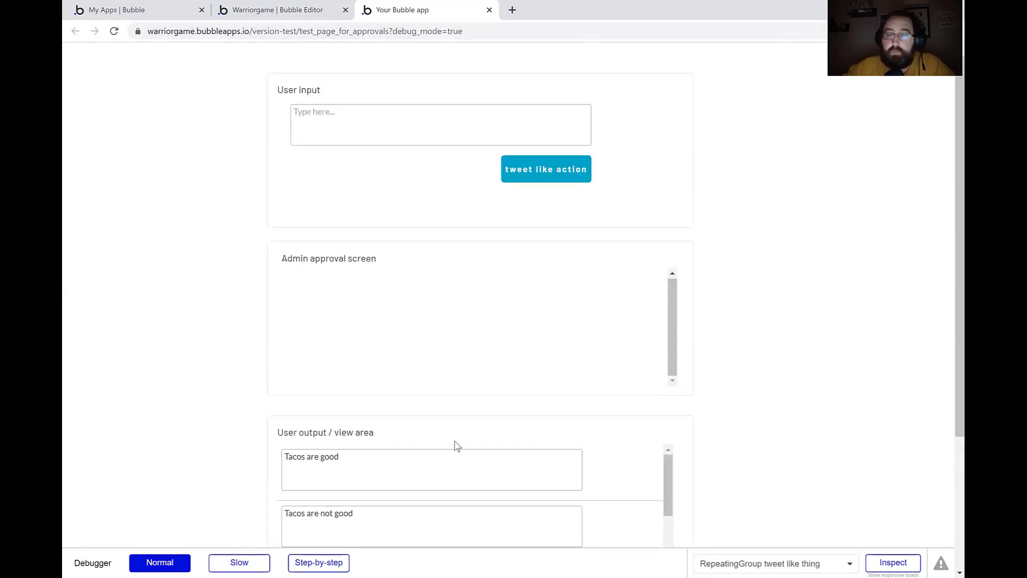
scroll(457, 431, down, 4)
scroll(458, 417, up, 2)
scroll(447, 298, up, 2)
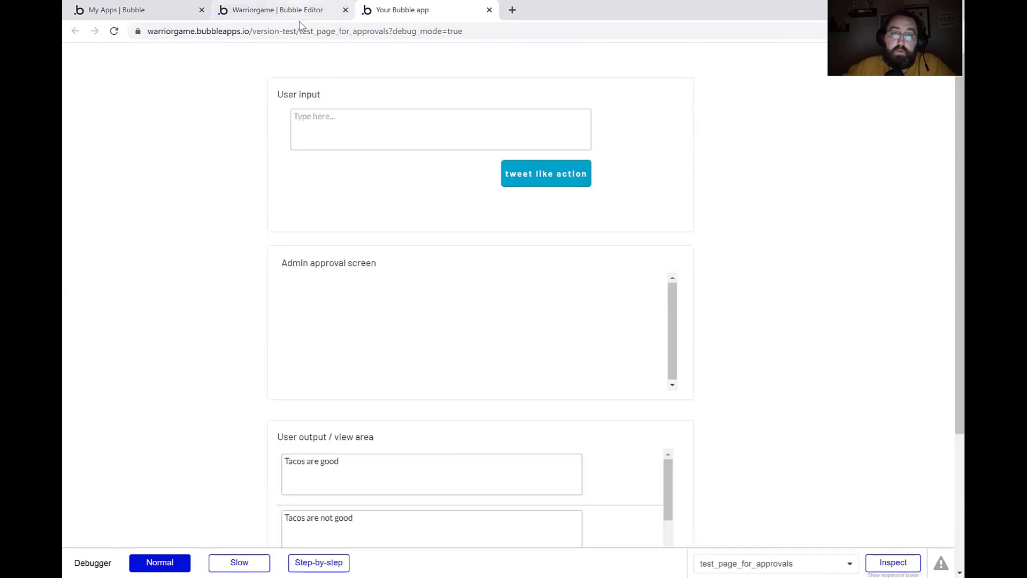
- Back in the Bubble editor, shorten the admin list's approved button to a height of 26 and move it up to Y 10
click(278, 10)
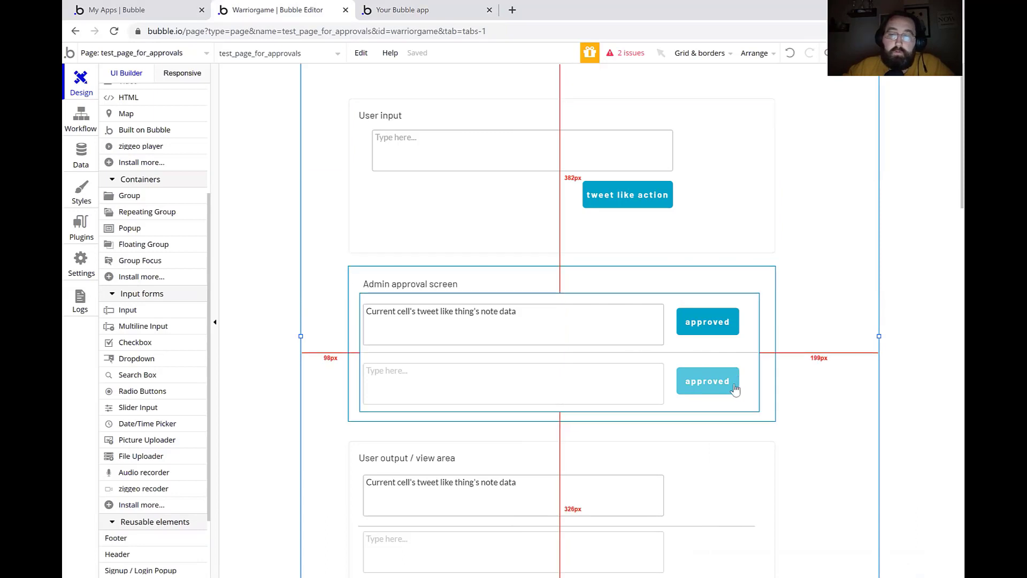
scroll(735, 389, down, 2)
click(721, 320)
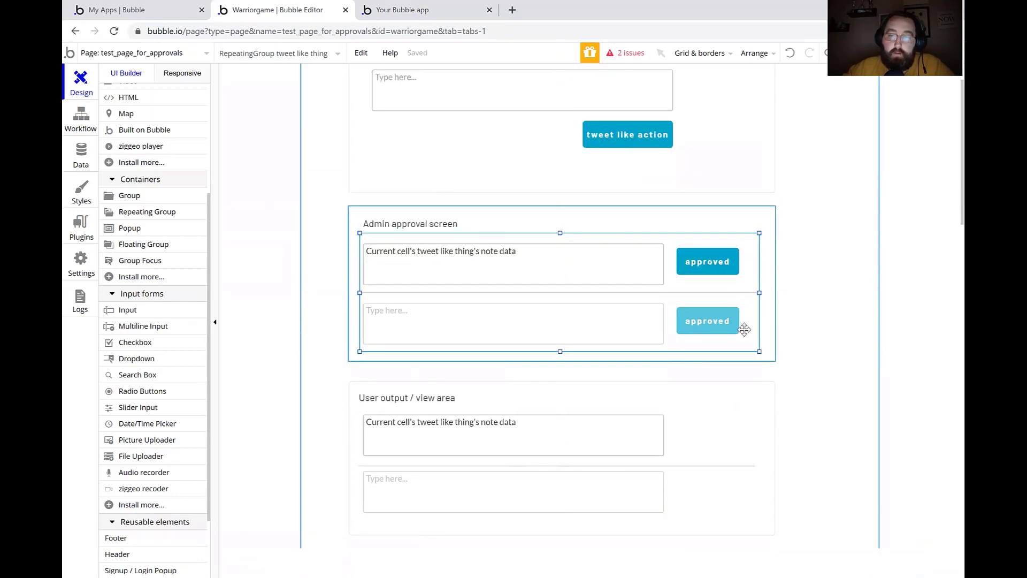
click(725, 268)
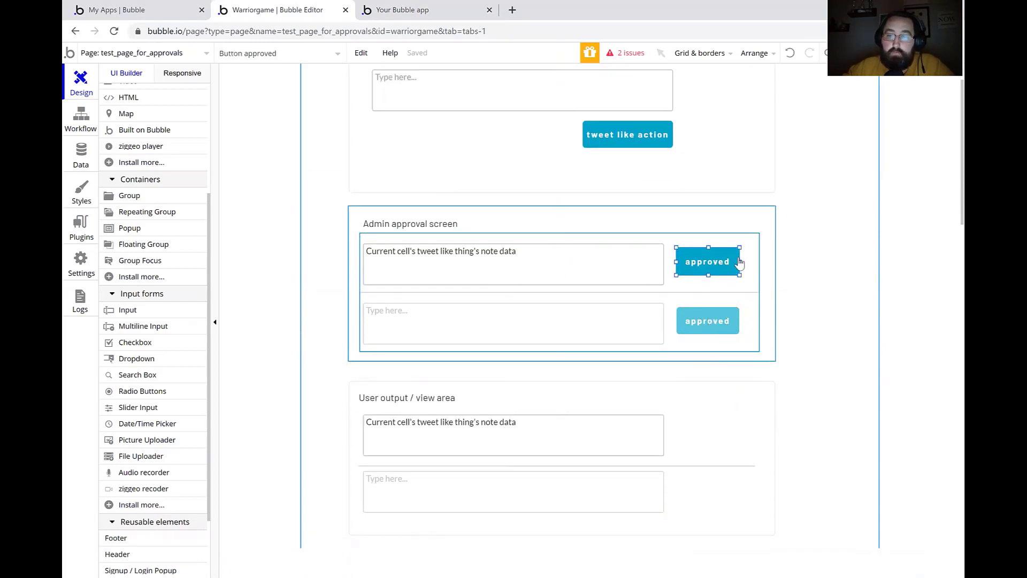
drag(727, 259, 706, 255)
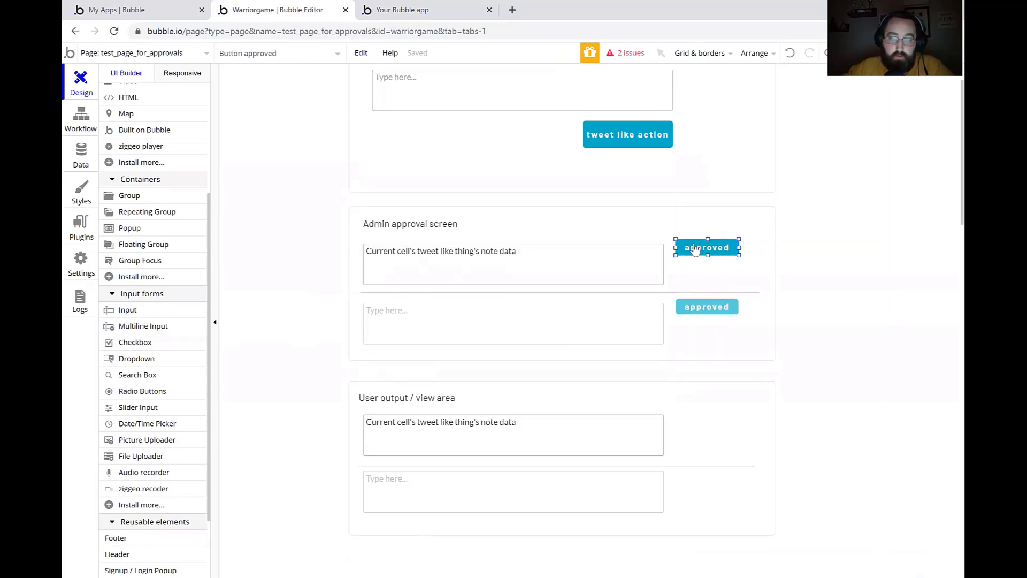
double_click(695, 249)
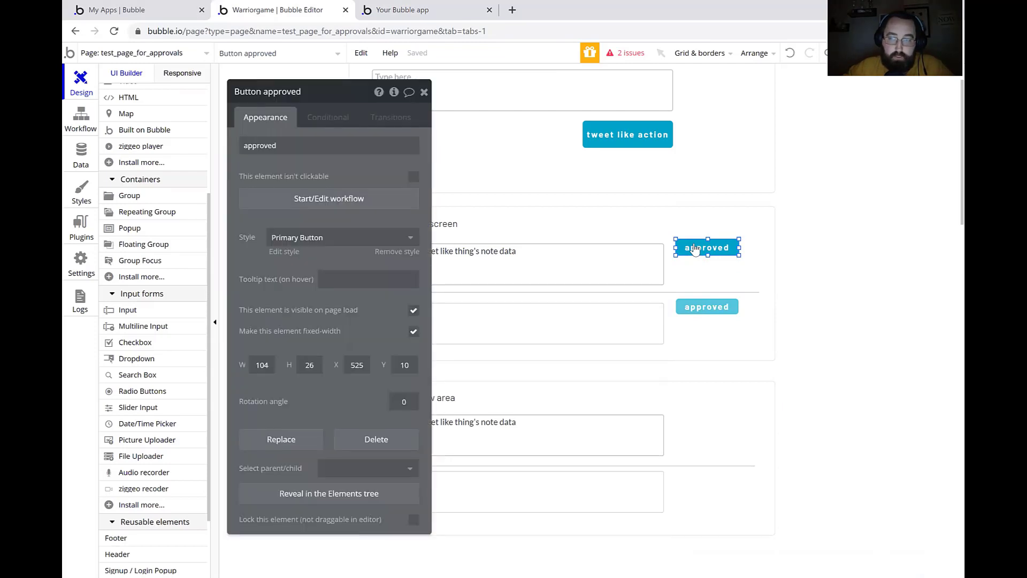
- Place a copy of the approved button directly below it, label the copy "delete" and start its workflow
drag(714, 252, 715, 274)
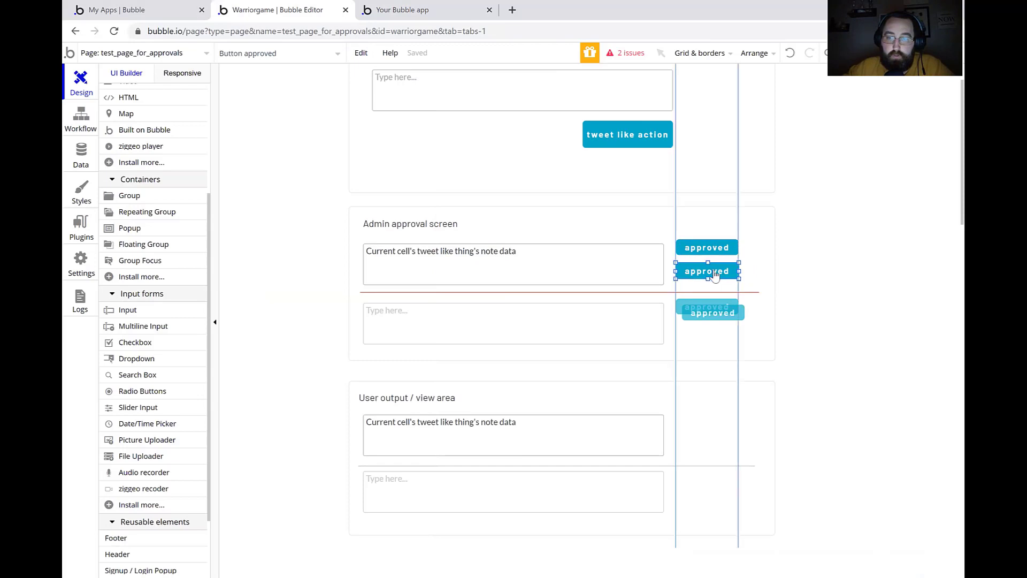
text(delete)
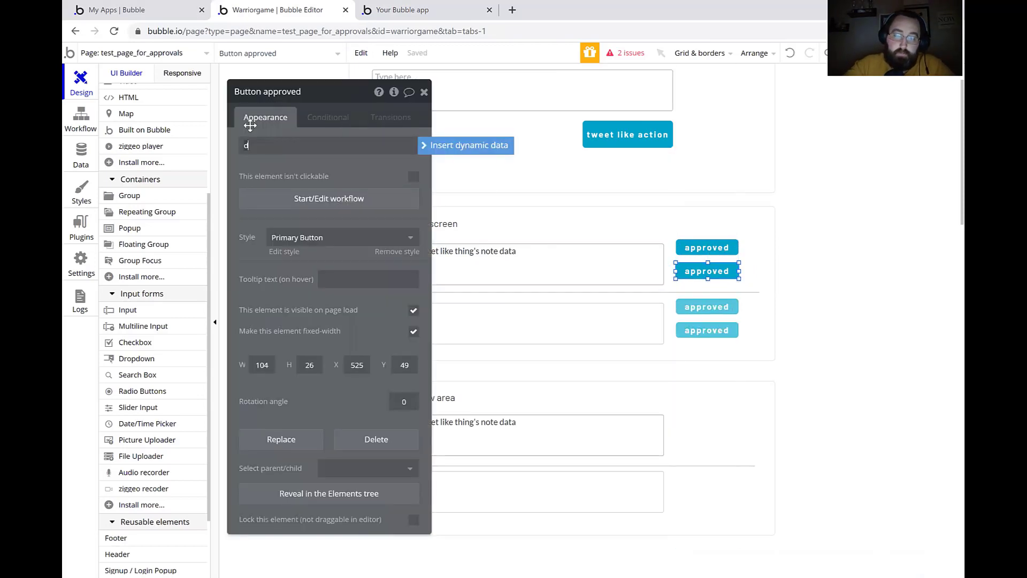
click(294, 217)
click(316, 203)
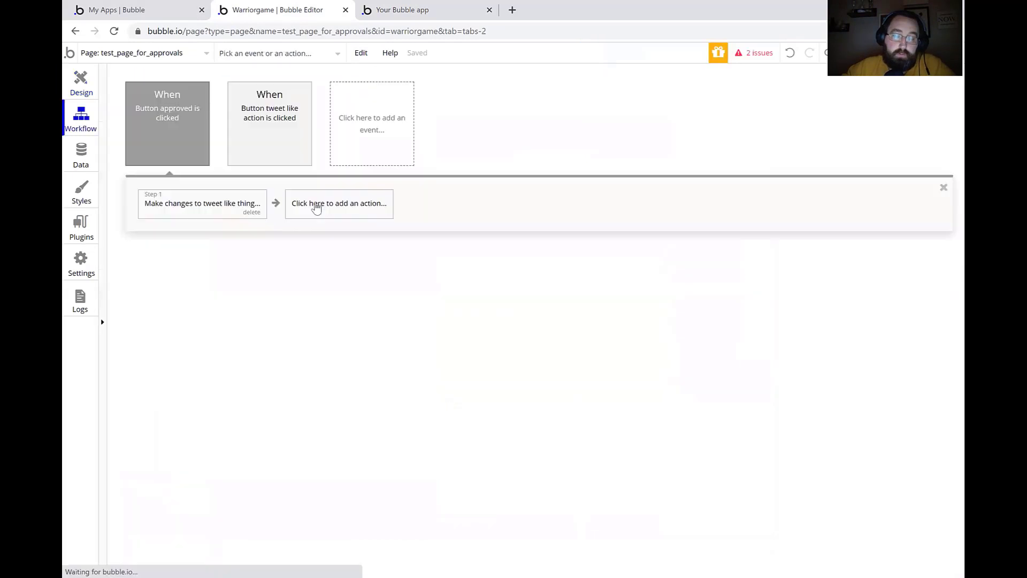
- Try a "Make changes to thing" action on the current cell's tweet like thing in the delete button's workflow, and remove it
click(176, 211)
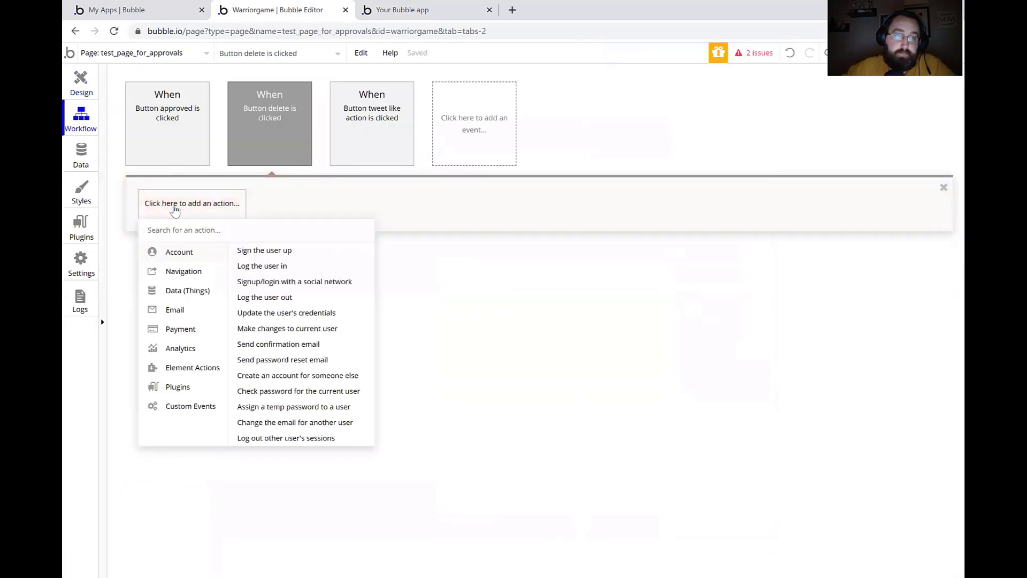
mouse_move(186, 298)
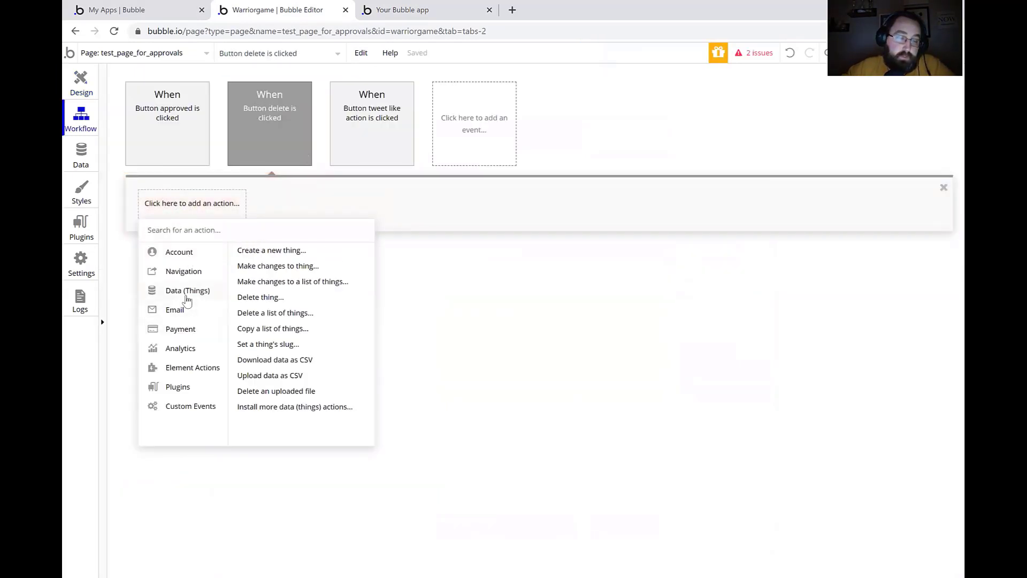
click(277, 267)
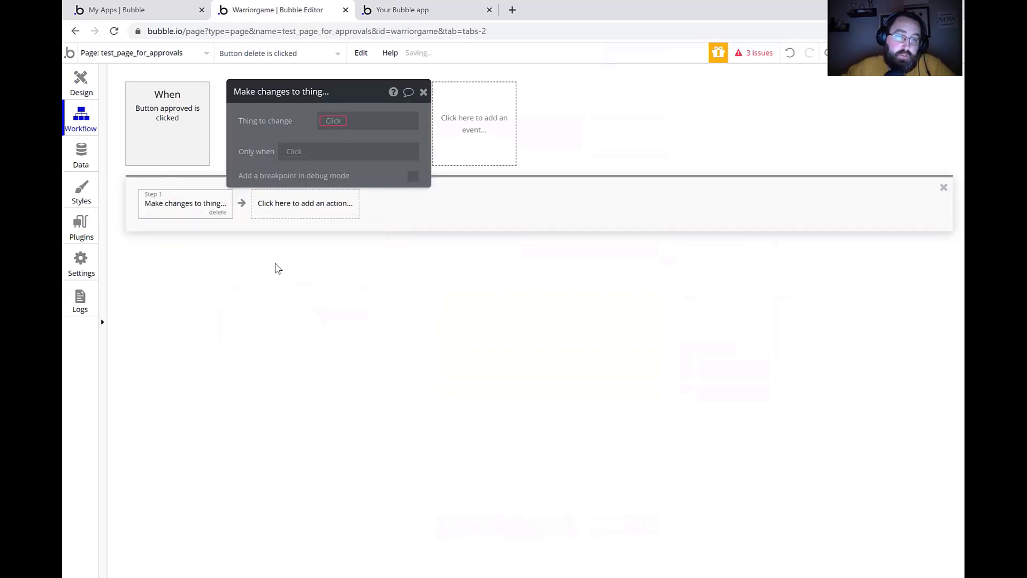
click(332, 122)
click(374, 138)
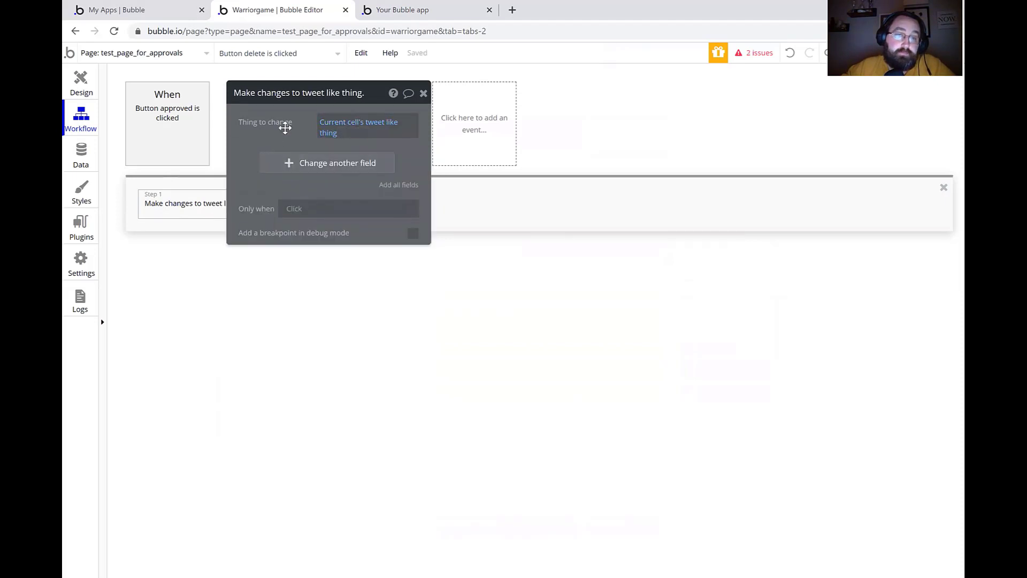
click(292, 174)
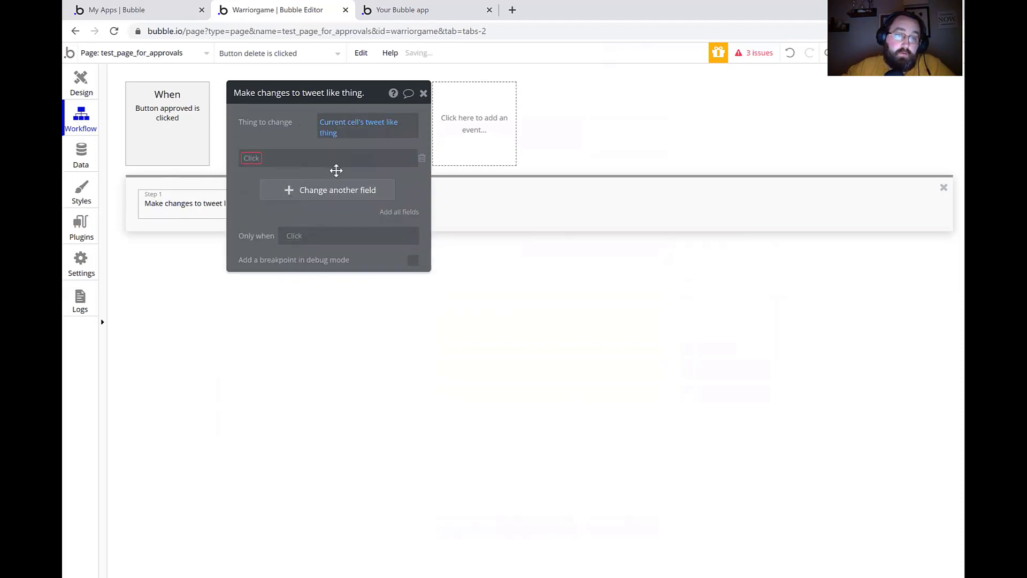
click(421, 157)
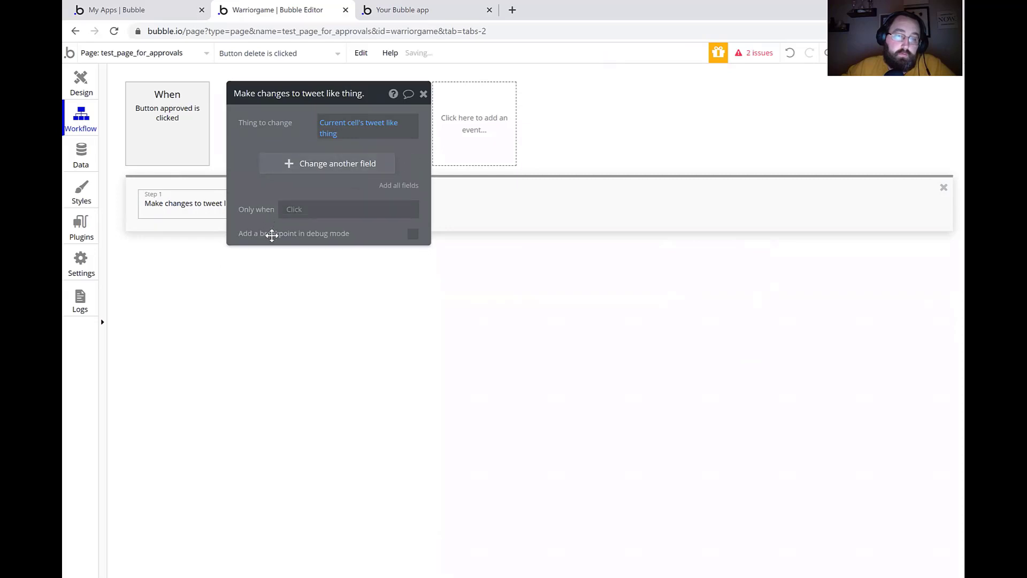
click(423, 94)
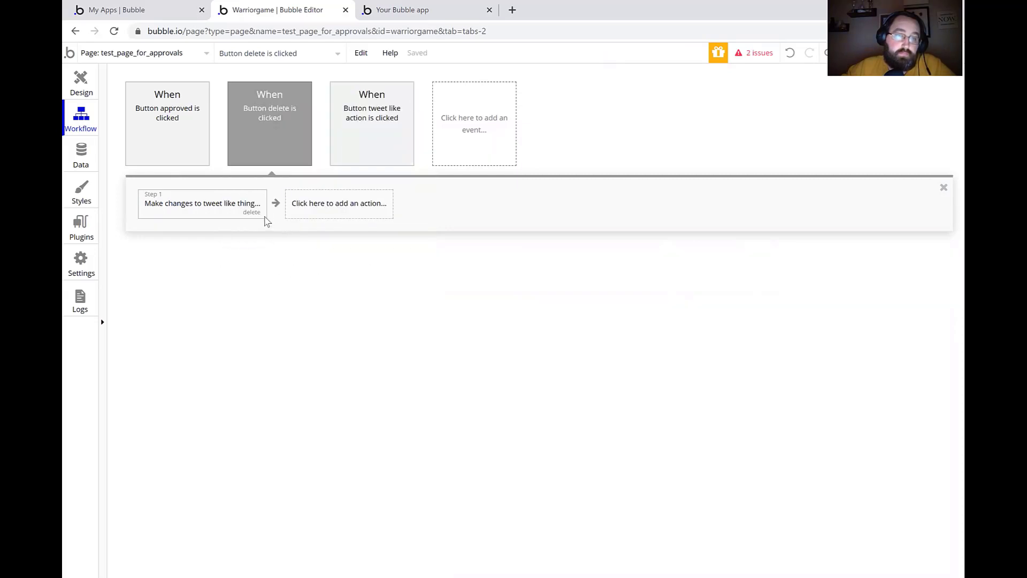
click(178, 207)
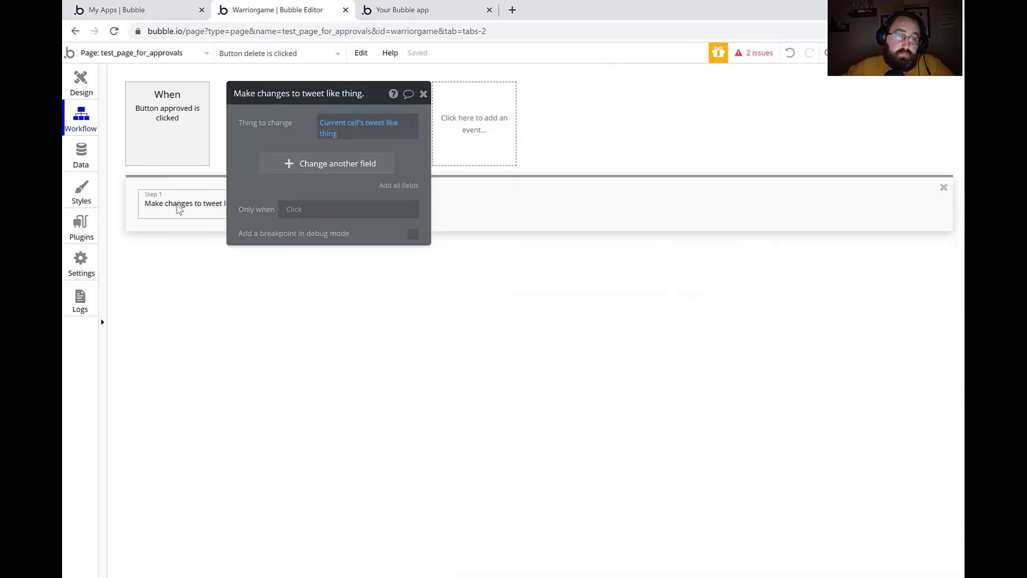
click(423, 94)
click(249, 214)
- Try a "Delete thing" action in the delete button's workflow and remove it
click(201, 211)
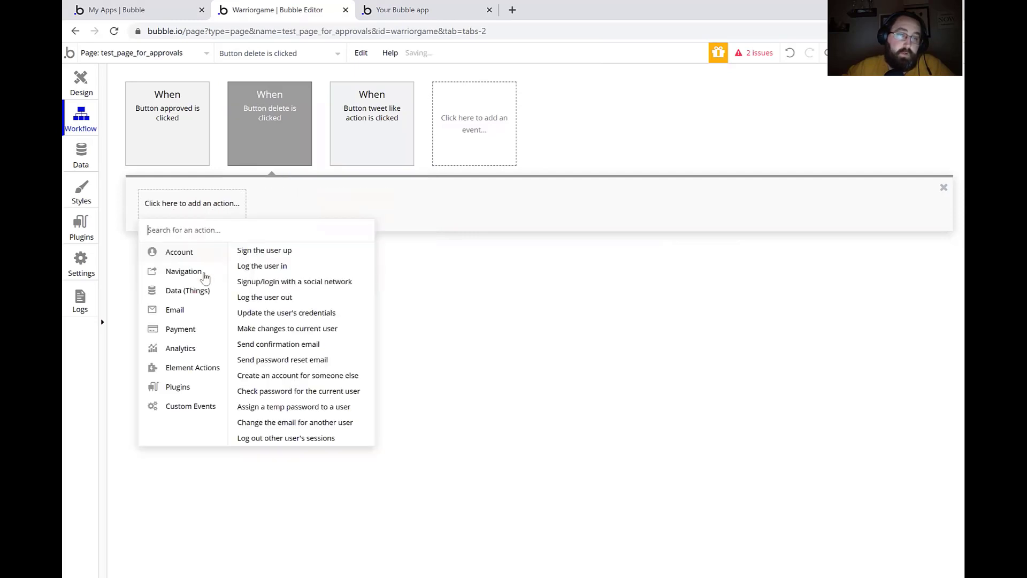
mouse_move(188, 291)
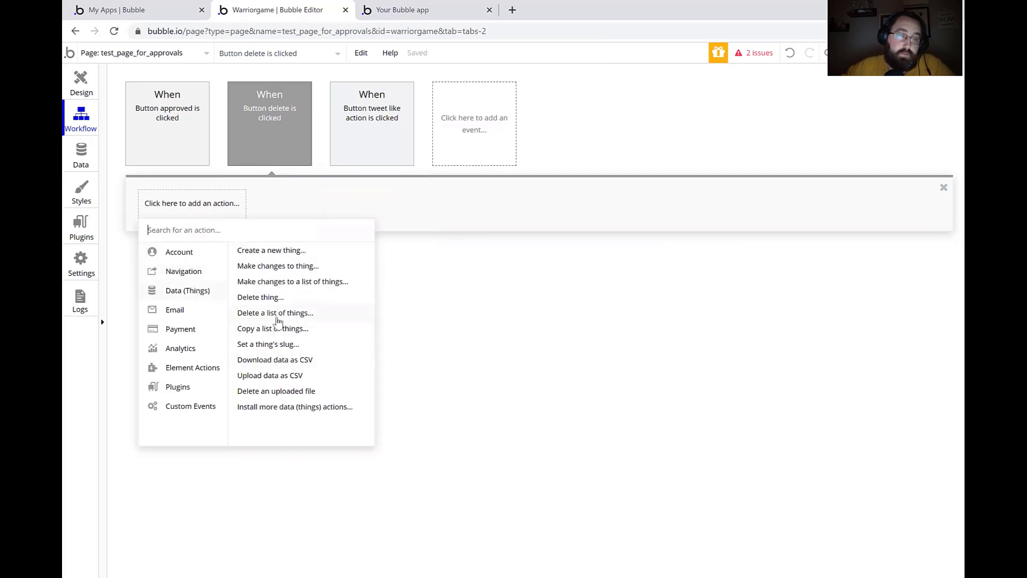
click(267, 299)
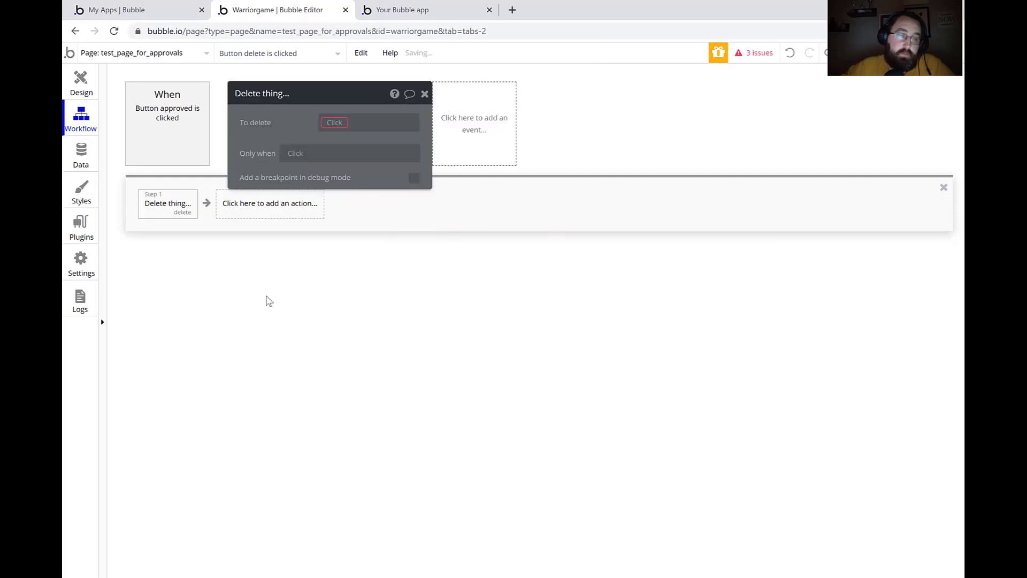
click(423, 94)
click(183, 216)
click(183, 212)
- Add a "Delete thing" action on the current cell's tweet like thing to the delete button's workflow
click(148, 210)
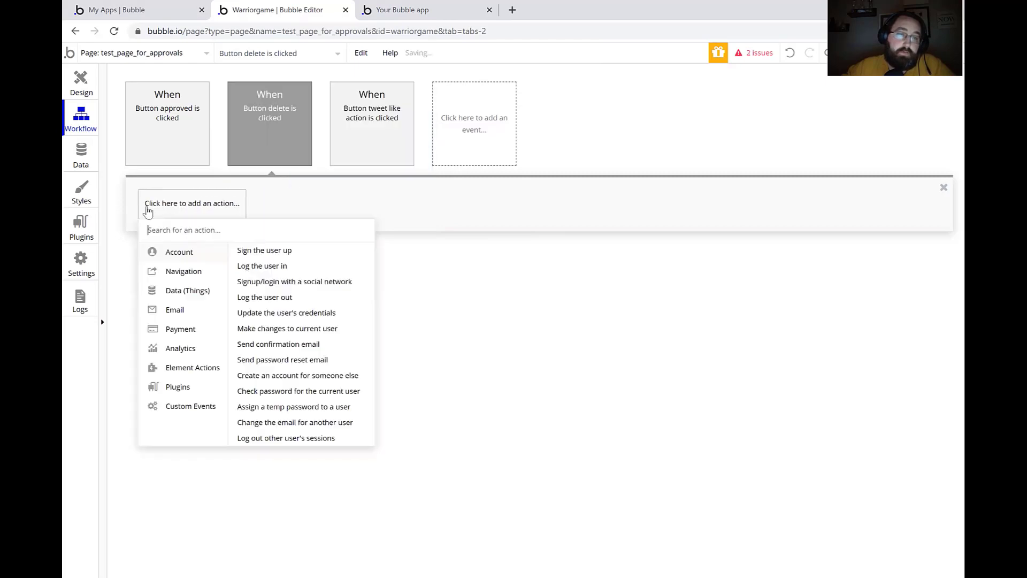
mouse_move(185, 297)
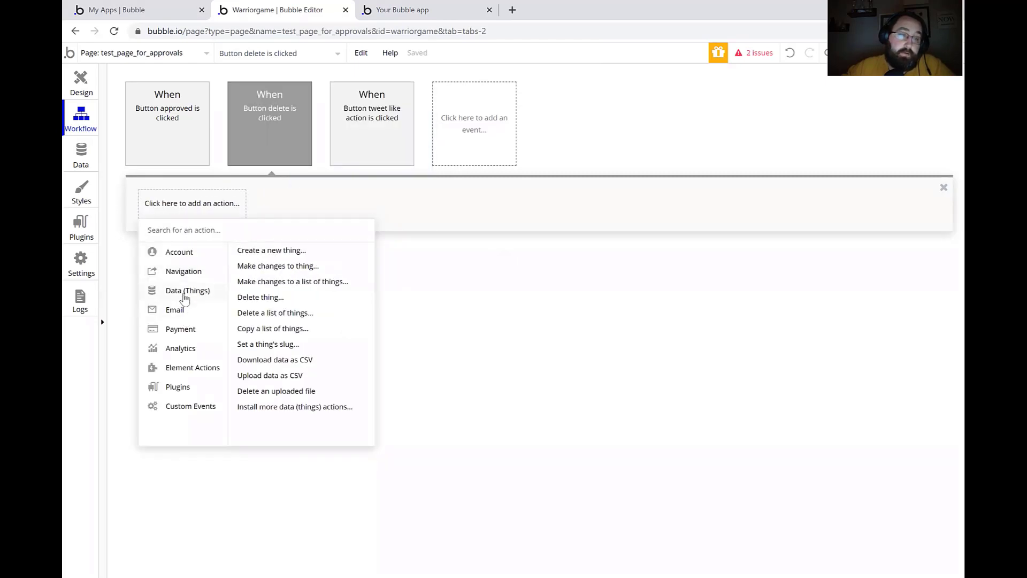
click(264, 300)
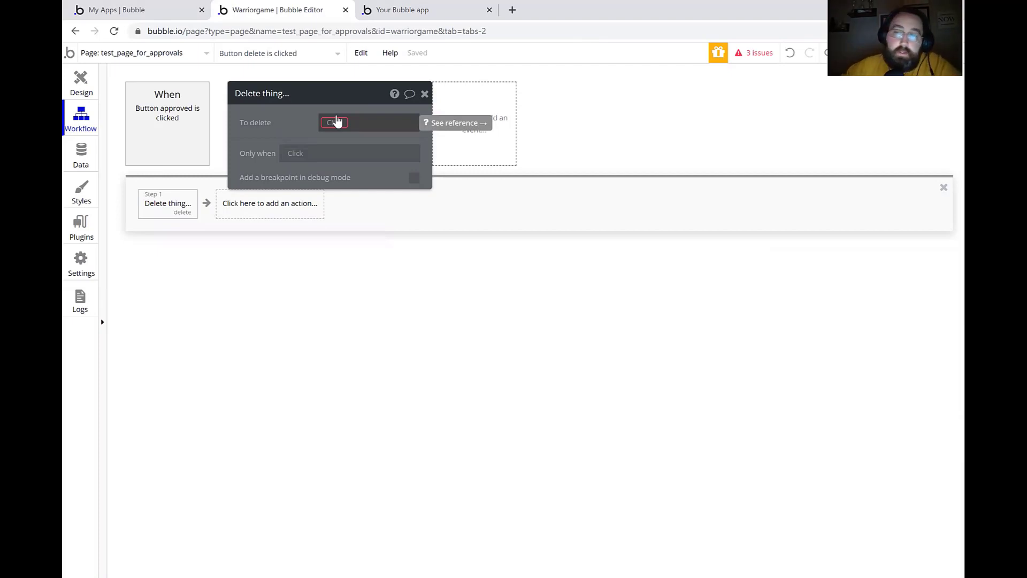
click(335, 122)
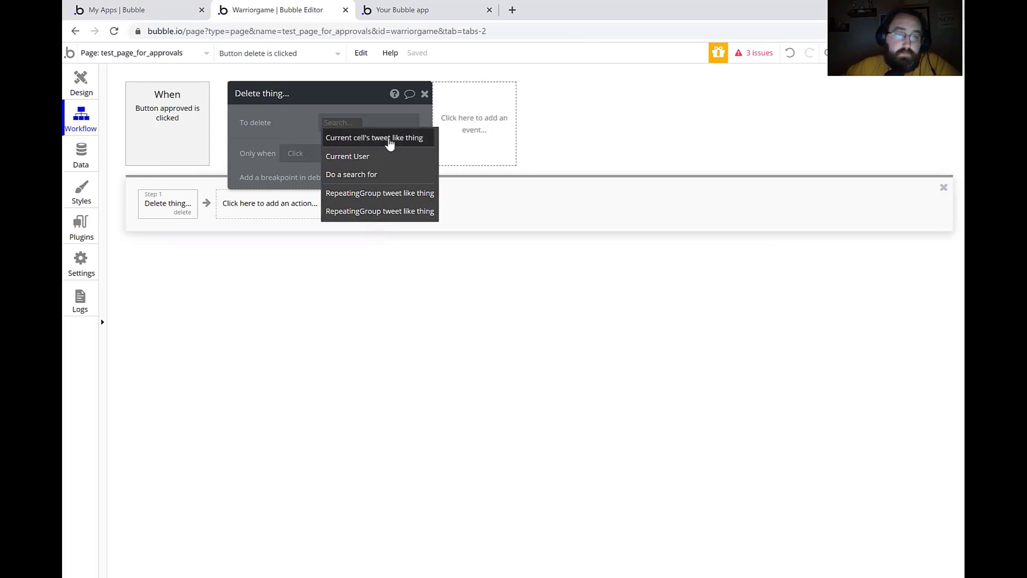
click(339, 135)
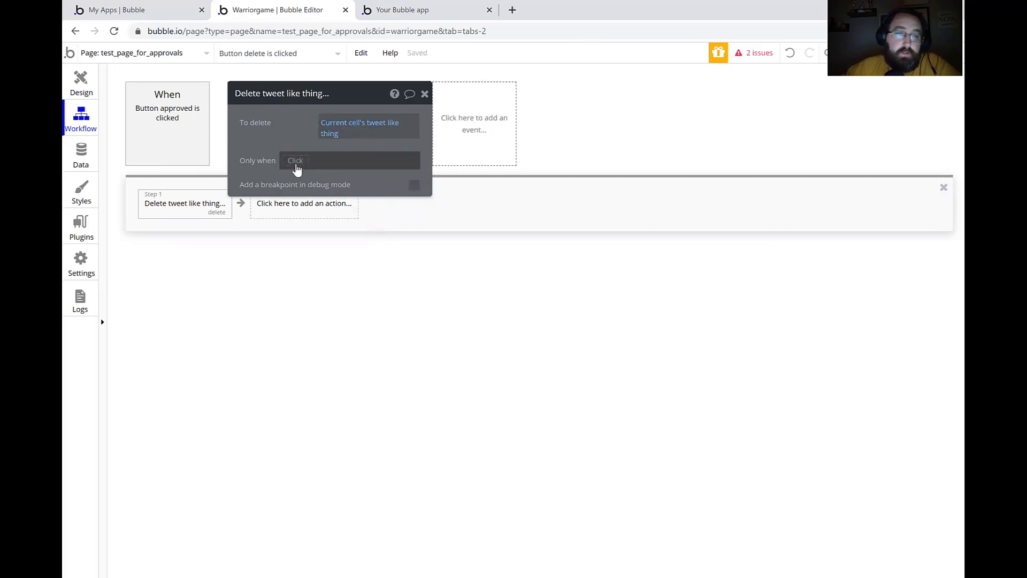
click(424, 94)
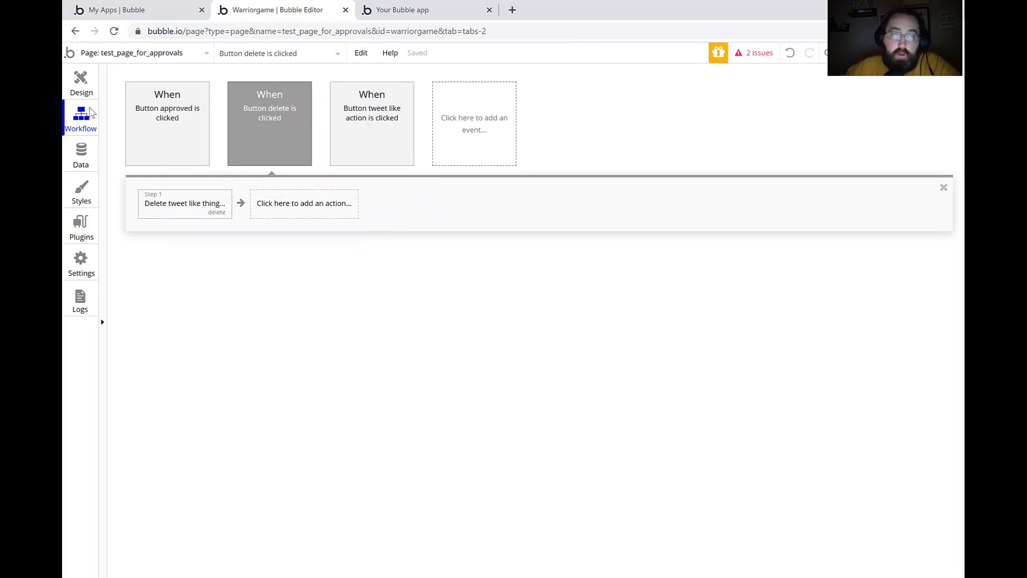
- Return to the page design and lower the upper edge of the User output / view area group, leaving it about 242 px high
click(82, 94)
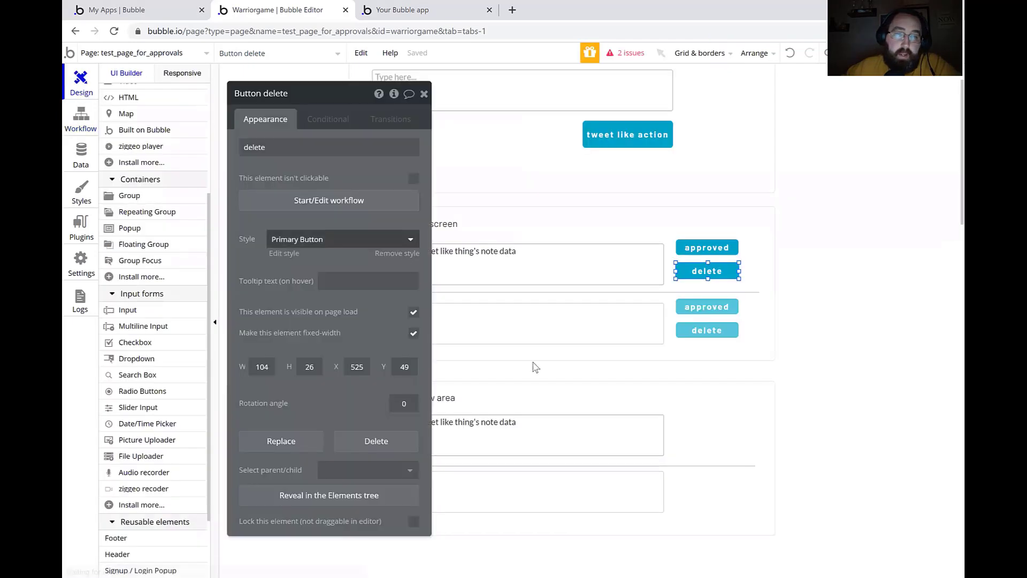
click(423, 94)
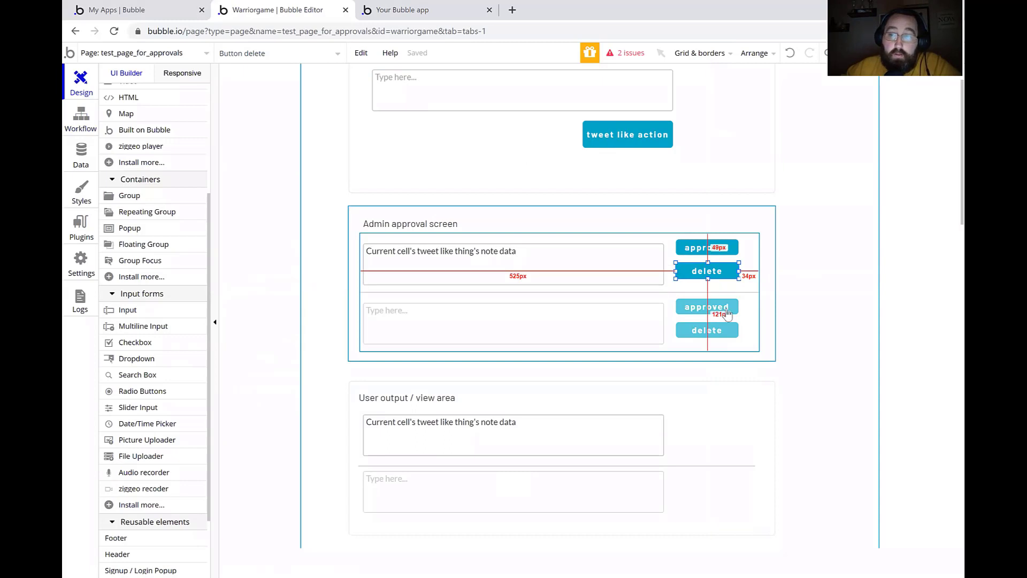
click(841, 291)
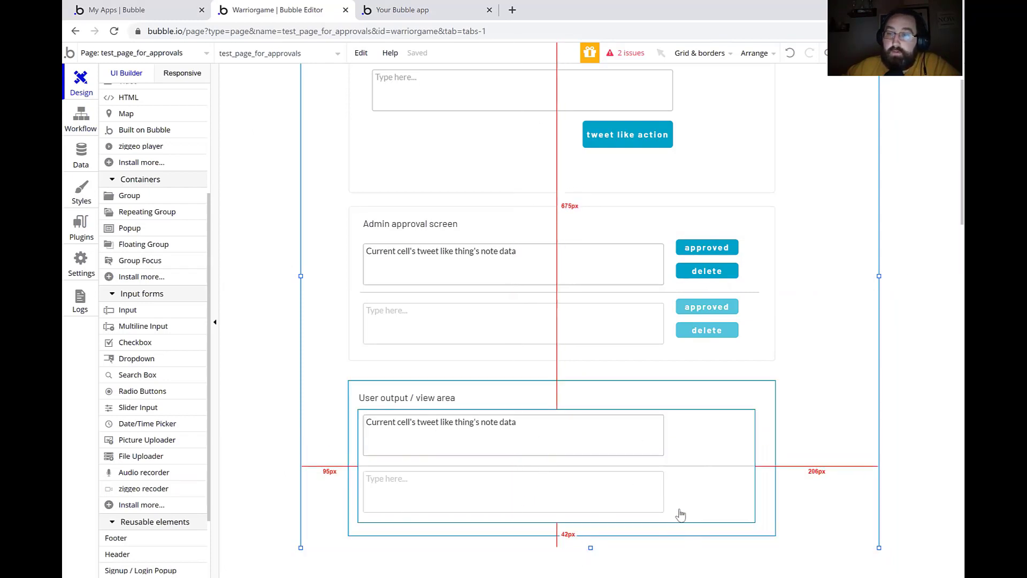
click(565, 381)
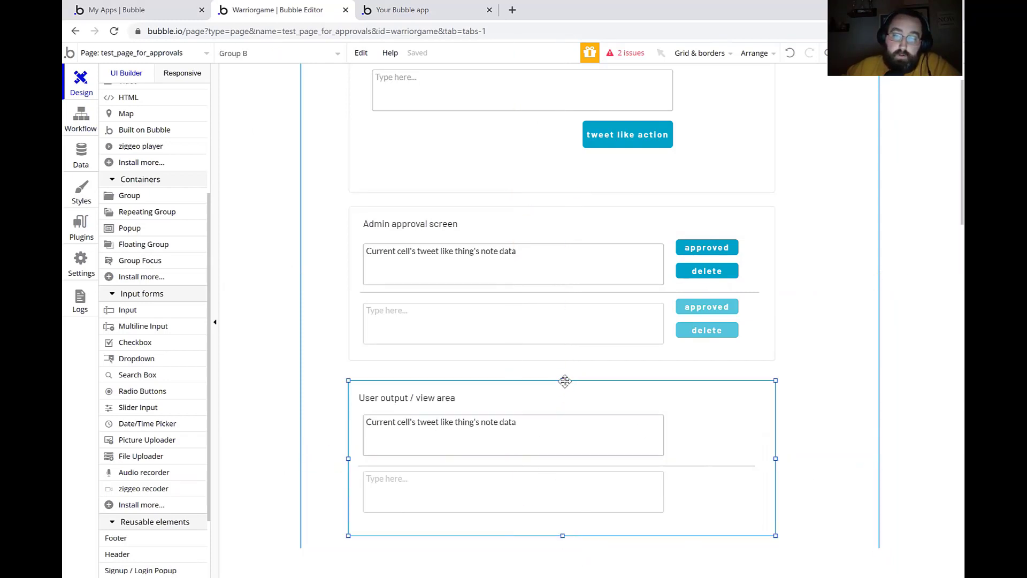
drag(562, 380, 568, 490)
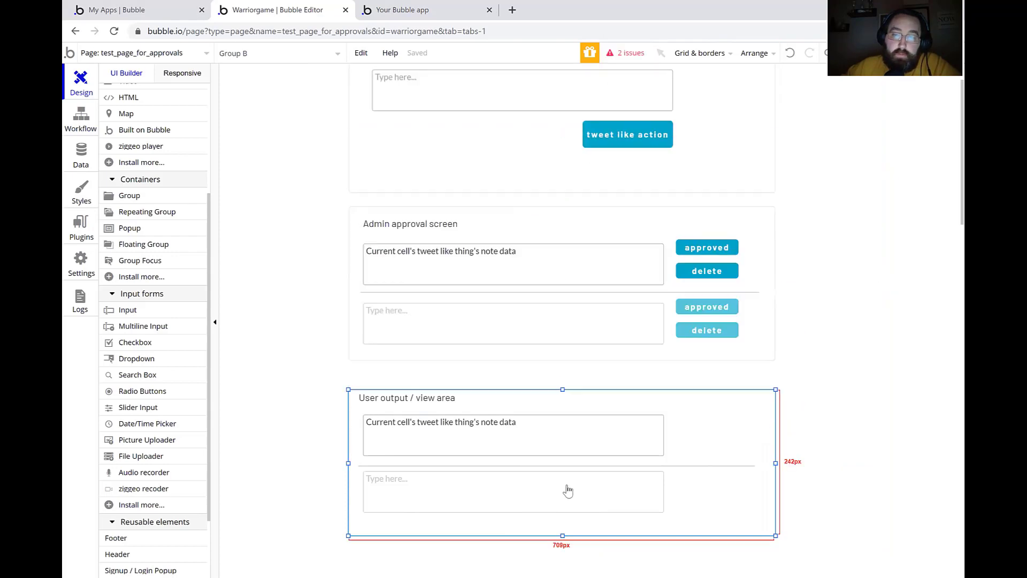
drag(557, 402, 555, 395)
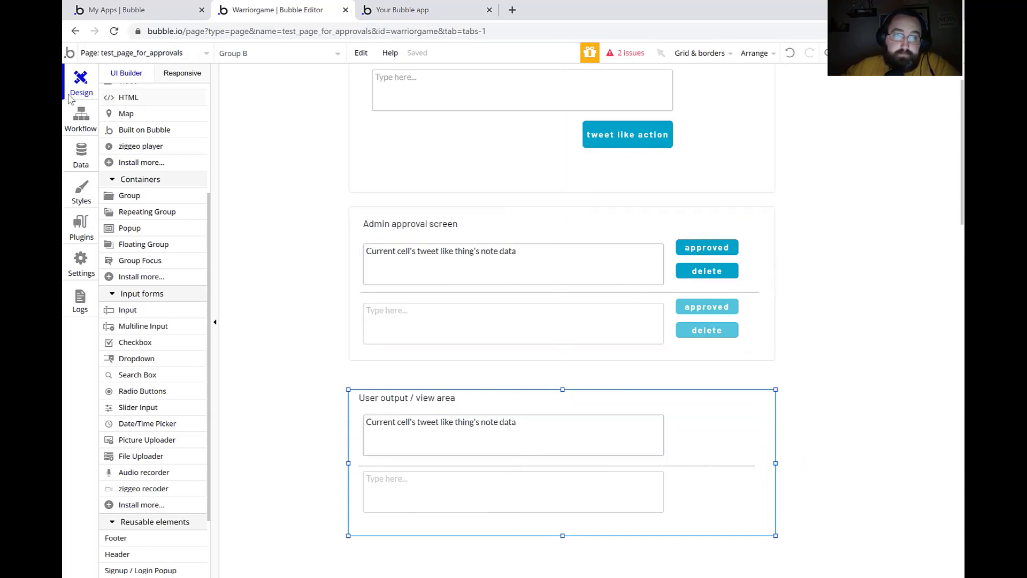
- Try to place a new button beside the note in the output list, and delete it
scroll(139, 204, up, 4)
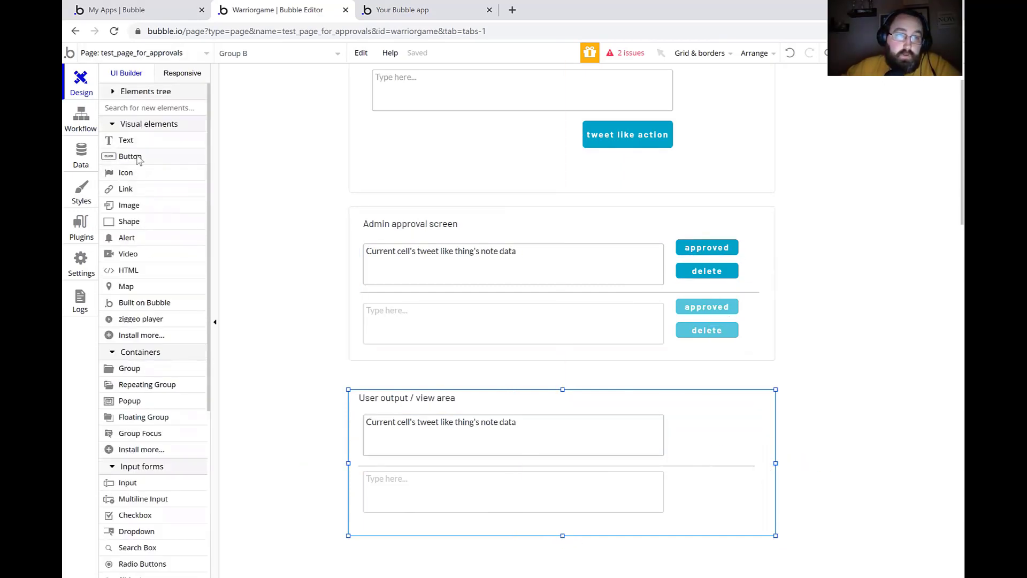
click(137, 159)
click(683, 424)
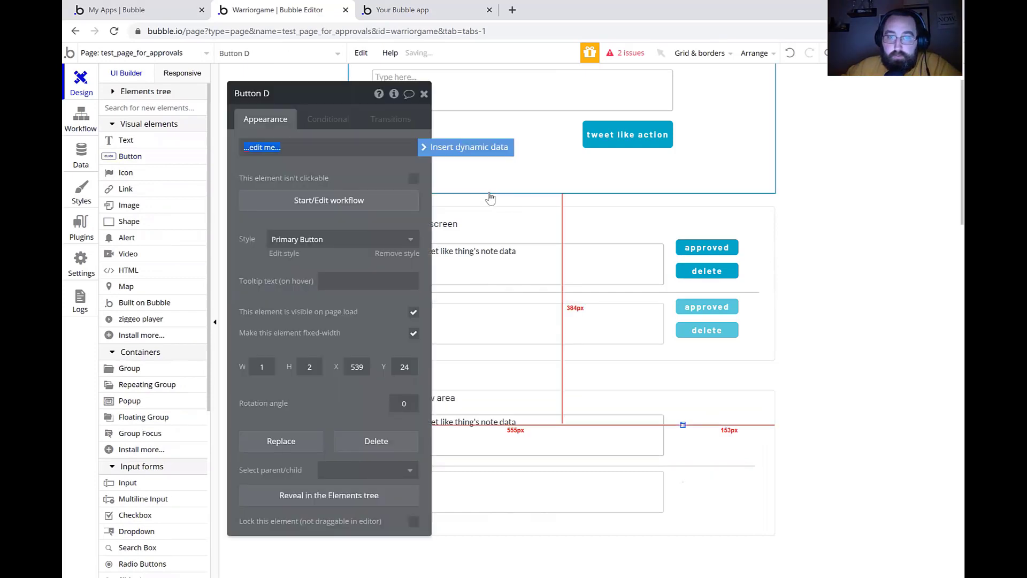
click(783, 425)
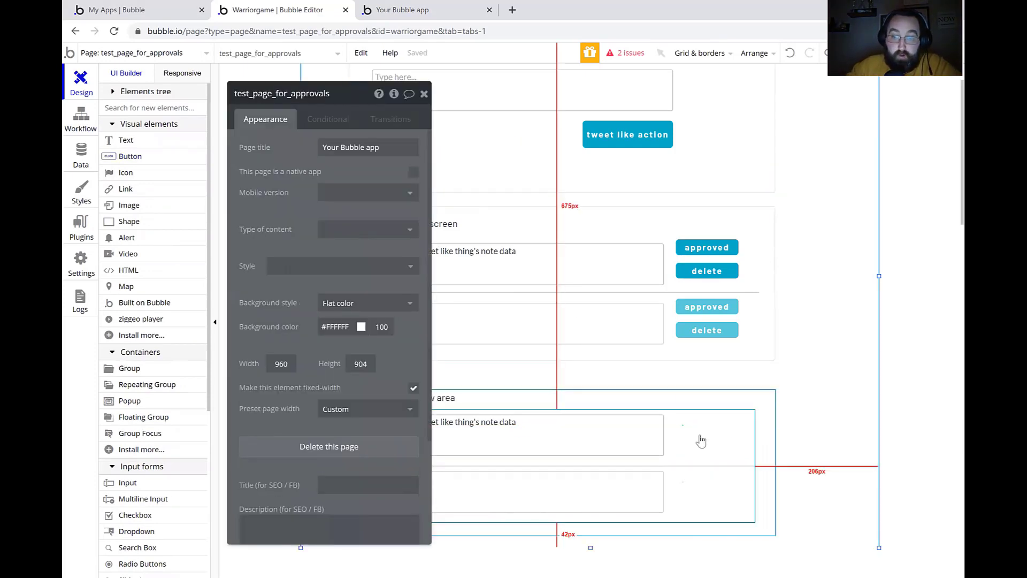
mouse_move(700, 438)
mouse_down()
mouse_move(689, 427)
mouse_move(711, 441)
mouse_move(697, 426)
mouse_up()
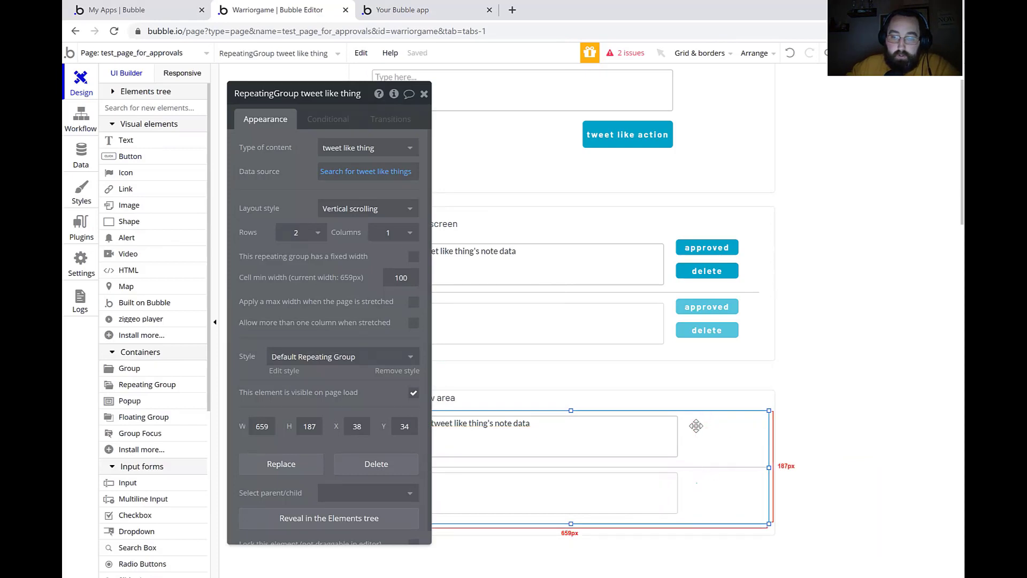
click(696, 426)
key(Delete)
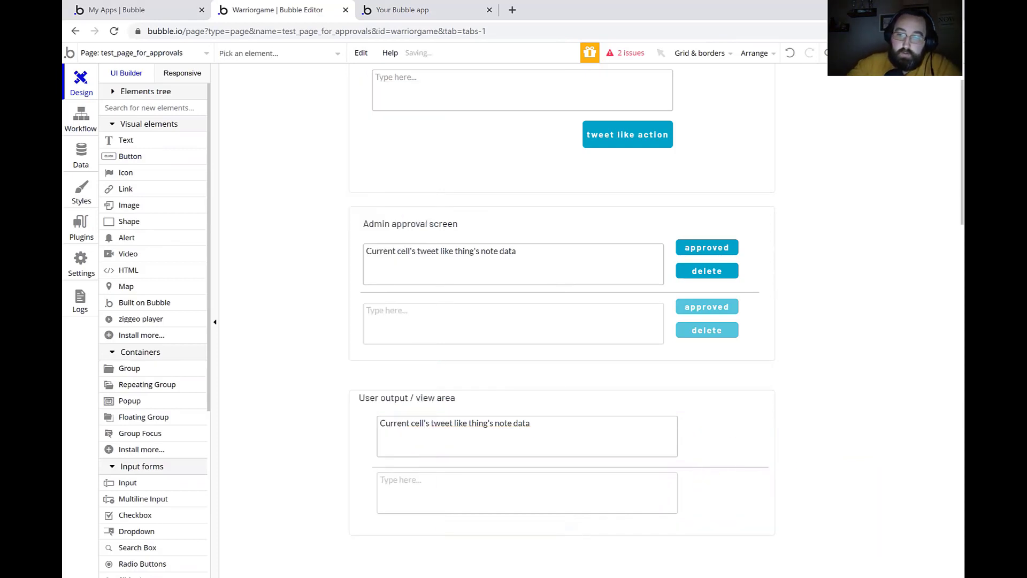
- Place a button 104 wide and 45 high beside the output list's note at X 523, Y 23, and move the list to X 23, Y 28
drag(131, 157, 711, 442)
click(701, 431)
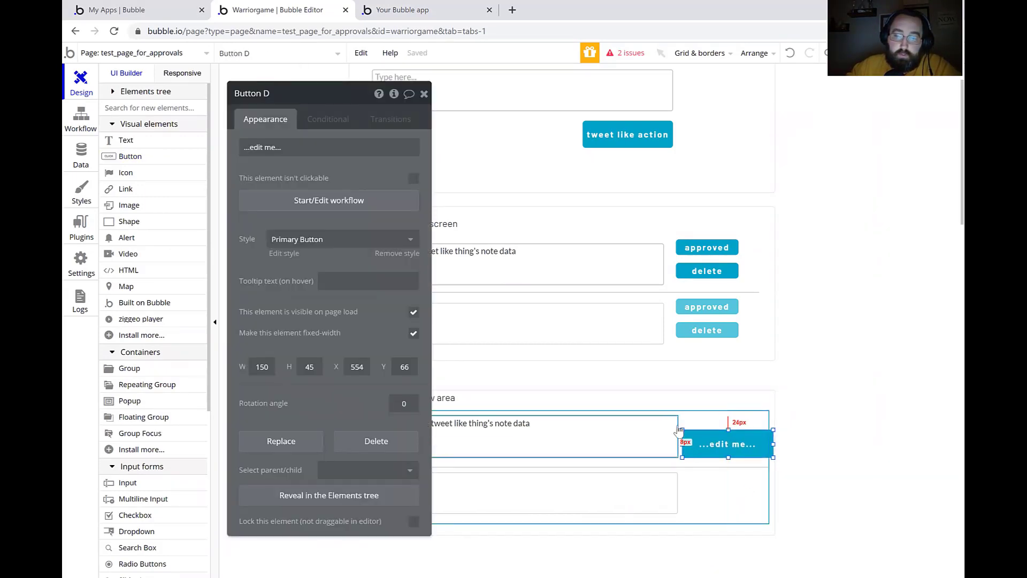
drag(694, 426, 670, 431)
click(725, 447)
drag(725, 447, 703, 474)
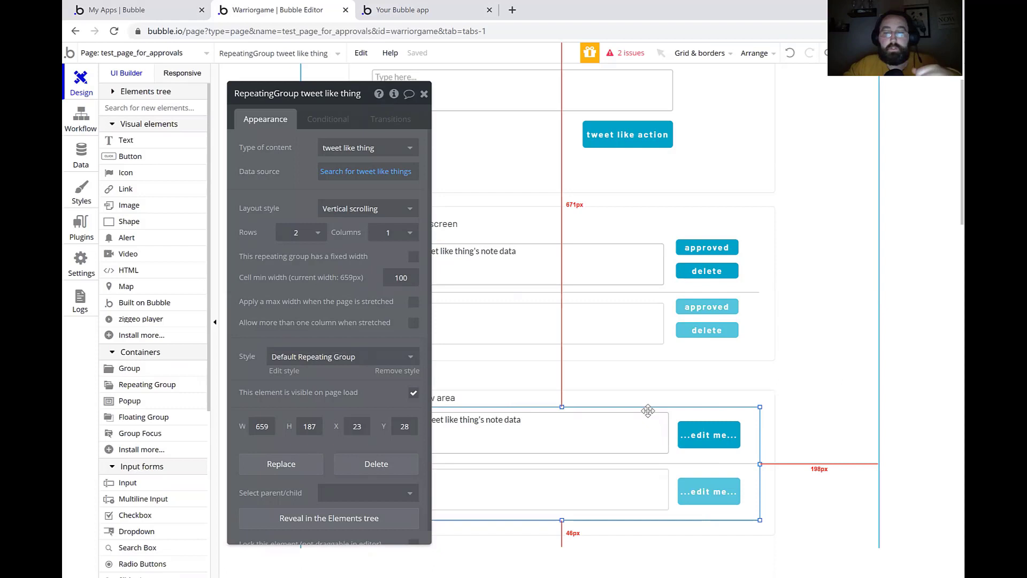
- Label the output list's new button "report"
click(701, 434)
text(report)
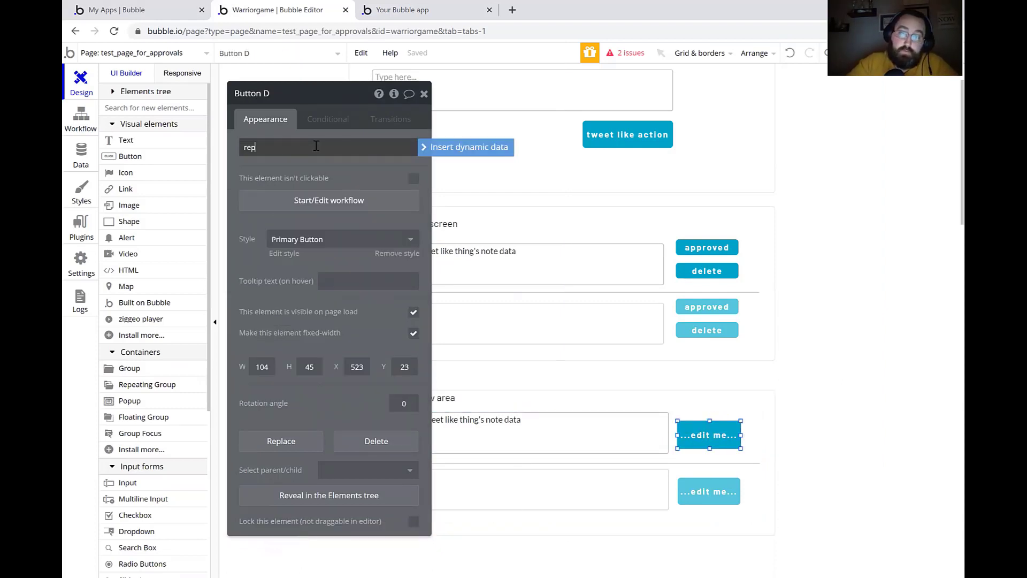
click(424, 94)
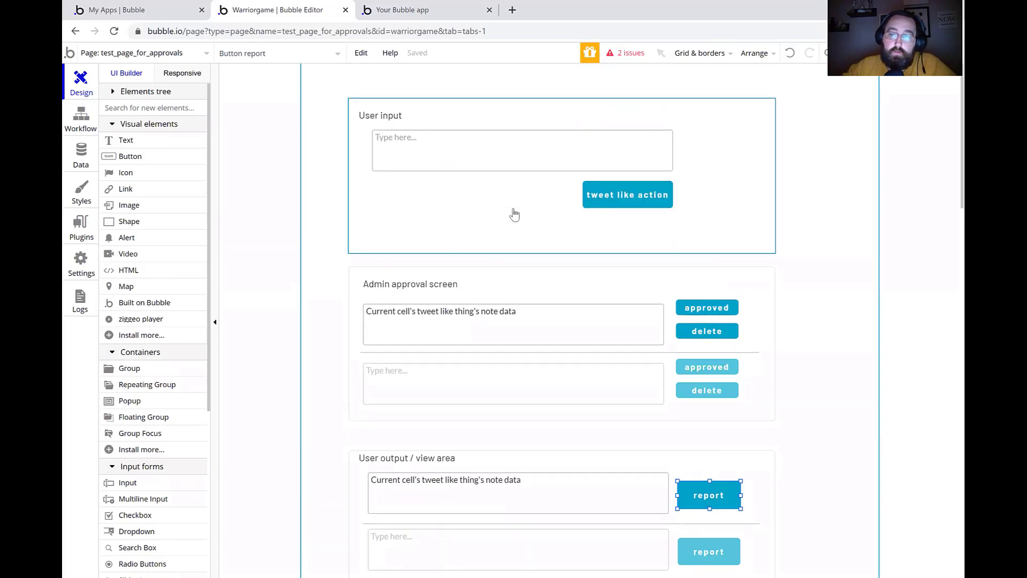
- Set the approved field to "yes" in the "Create a new tweet like thing" action of the tweet like action button's workflow
scroll(718, 434, up, 1)
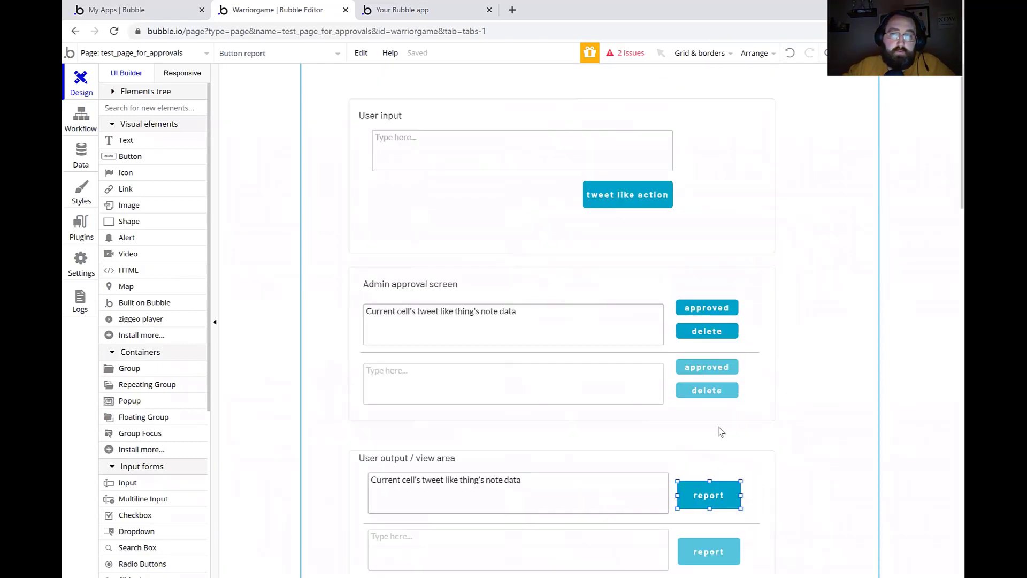
double_click(627, 196)
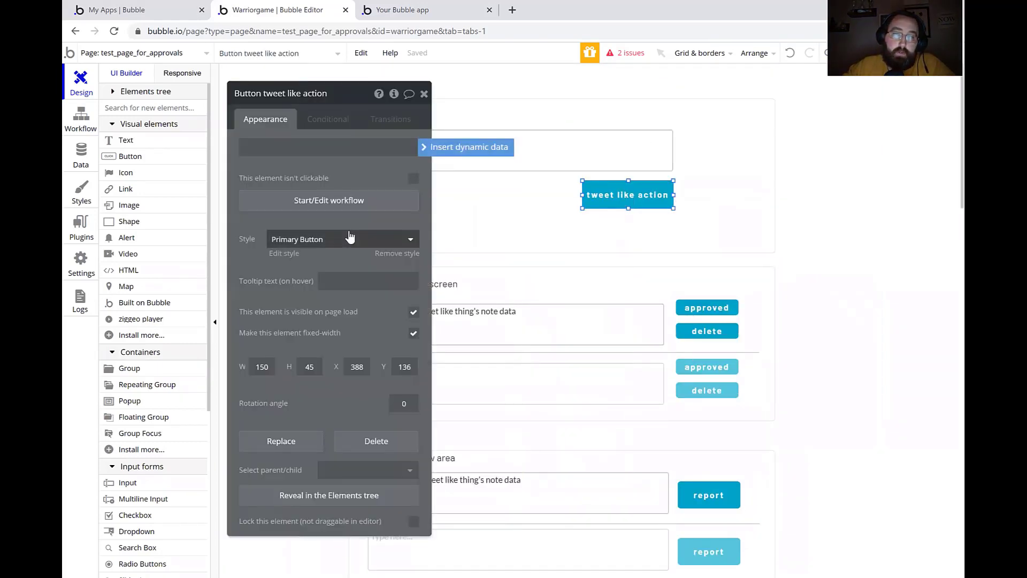
click(325, 201)
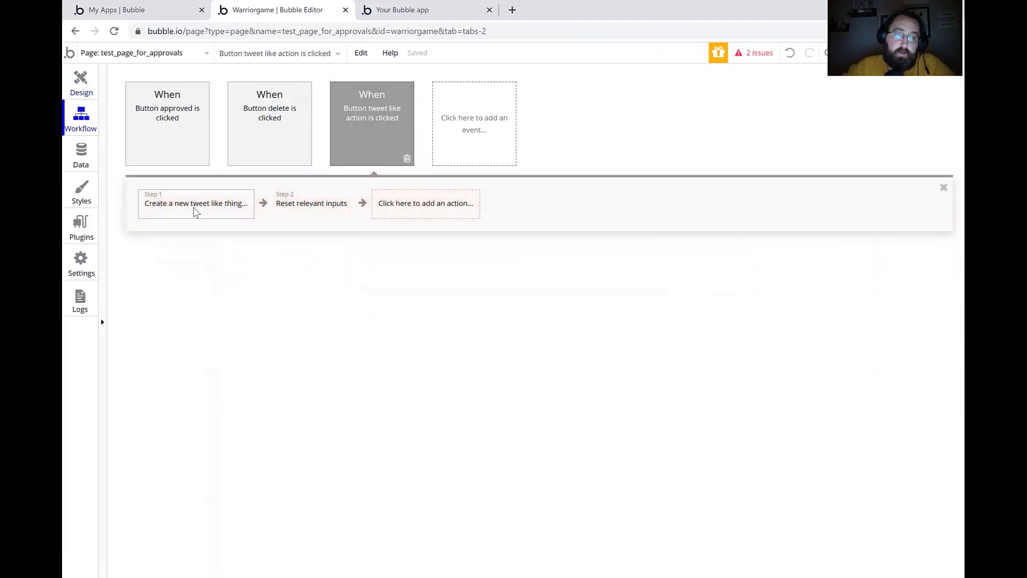
click(195, 211)
click(295, 153)
click(301, 185)
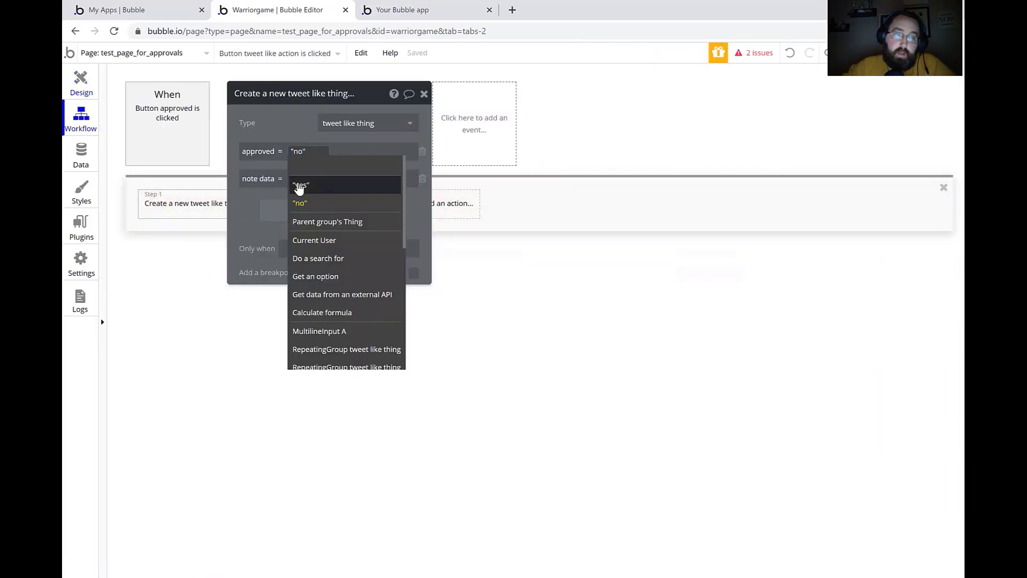
click(423, 97)
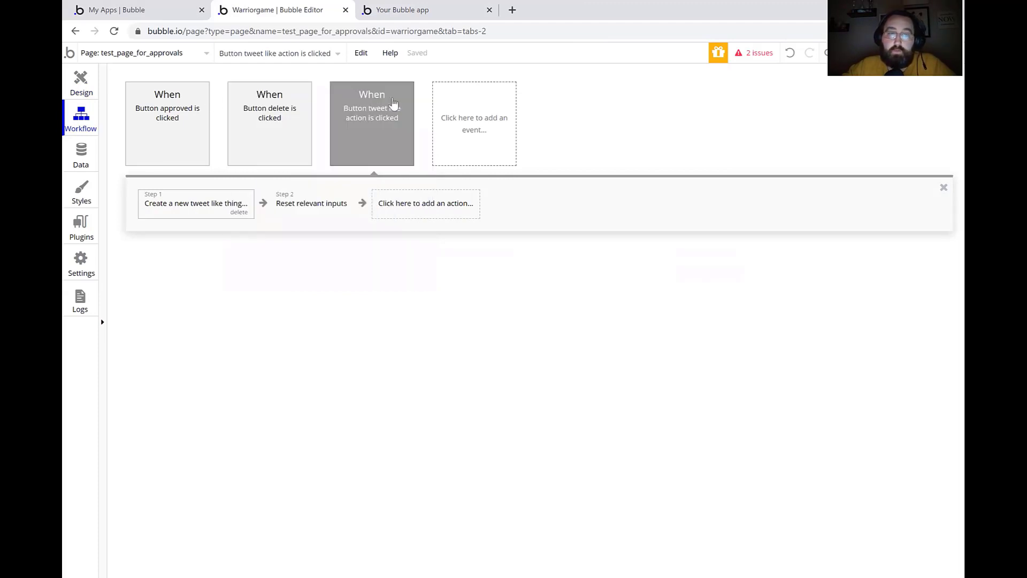
- Return to the page design and start a workflow for the output list's report button
click(89, 92)
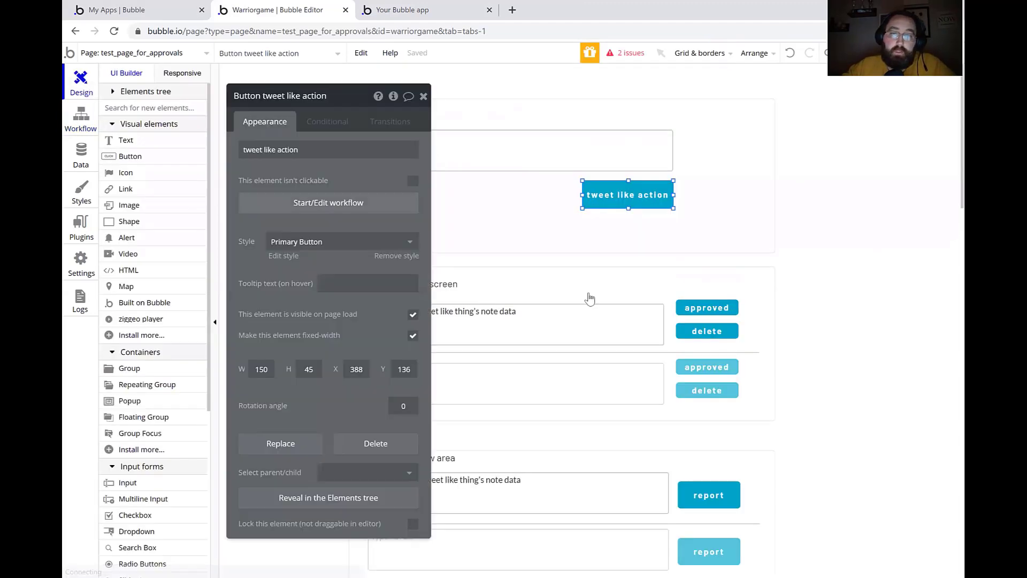
click(423, 96)
scroll(588, 257, up, 1)
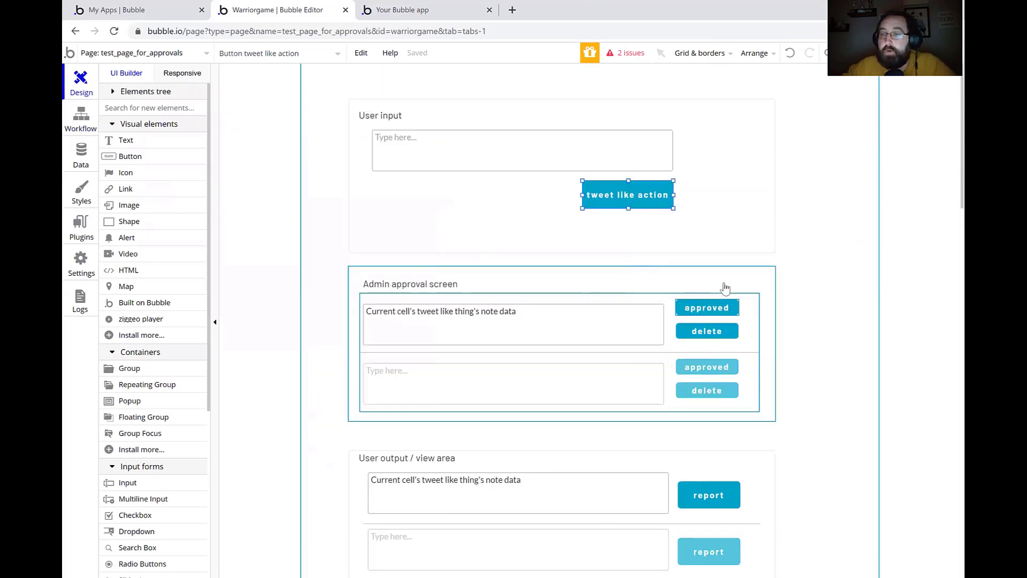
scroll(557, 256, down, 1)
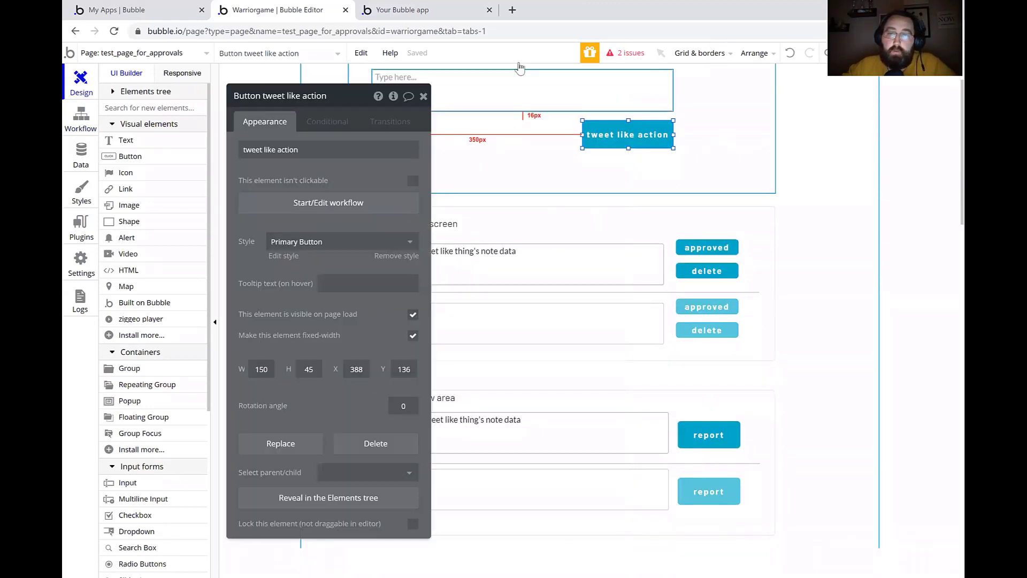
click(423, 97)
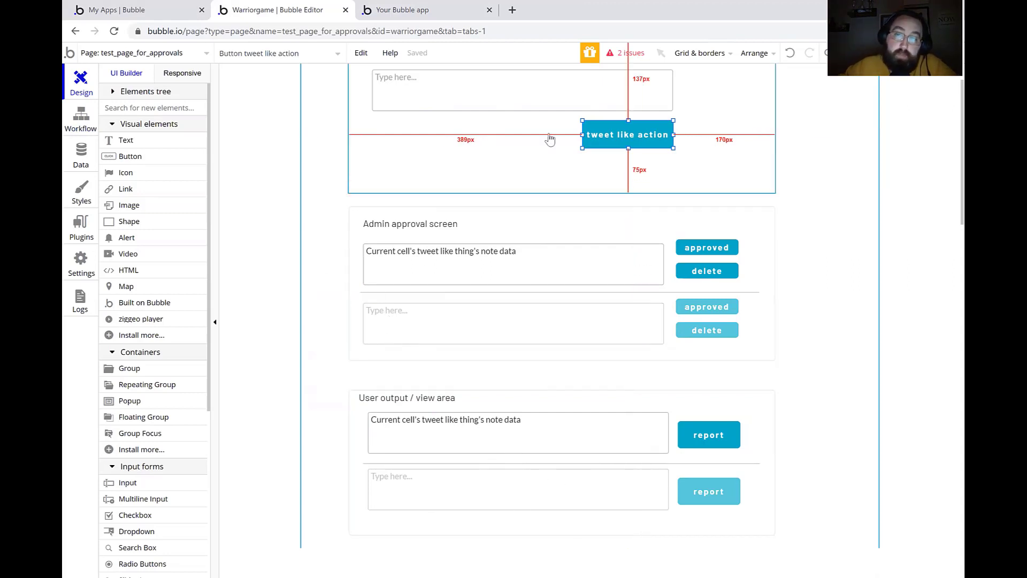
double_click(722, 452)
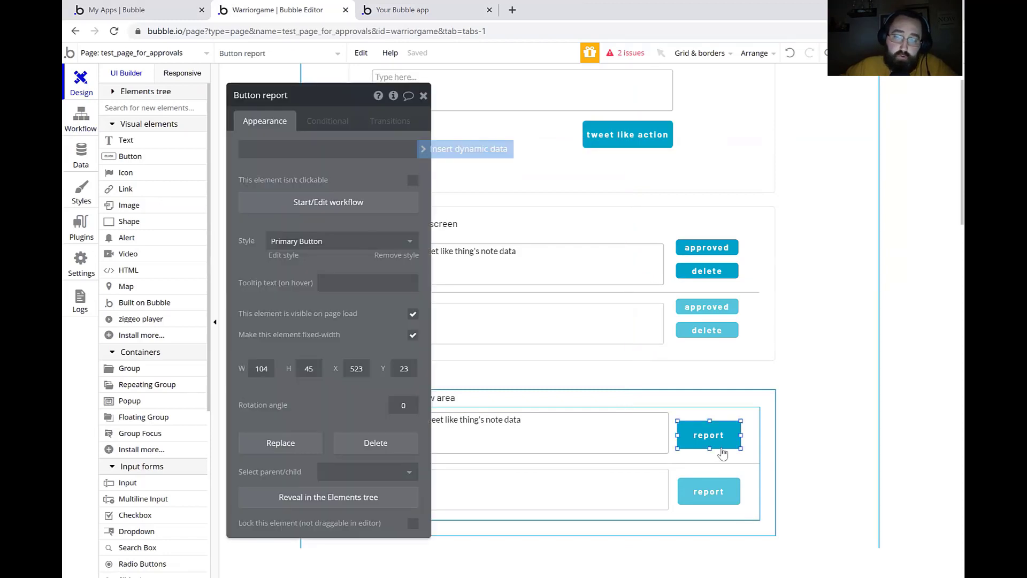
click(351, 211)
- Add a "Make changes to thing" action for the current cell's tweet like thing to the report button's workflow
click(201, 206)
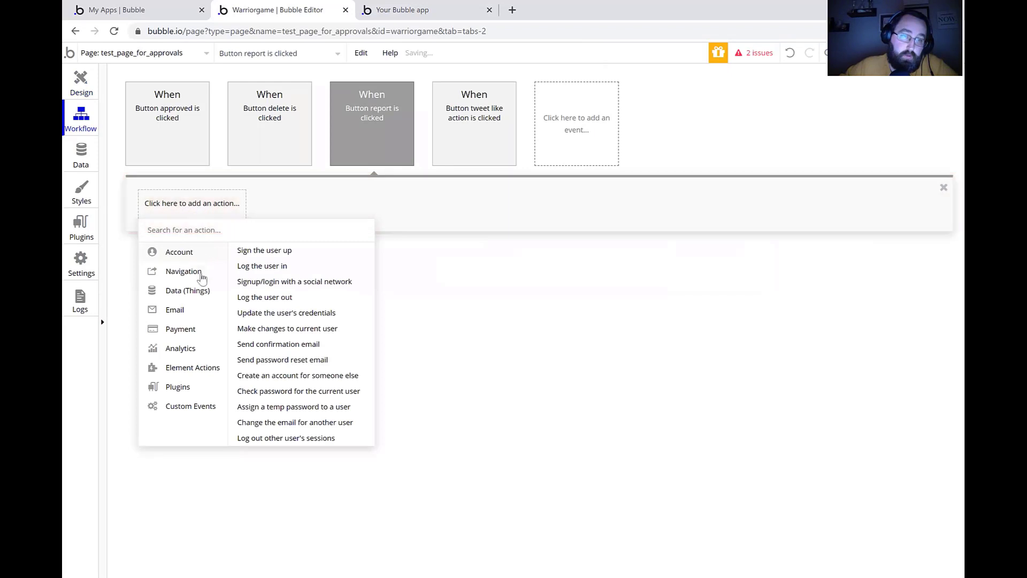
mouse_move(178, 284)
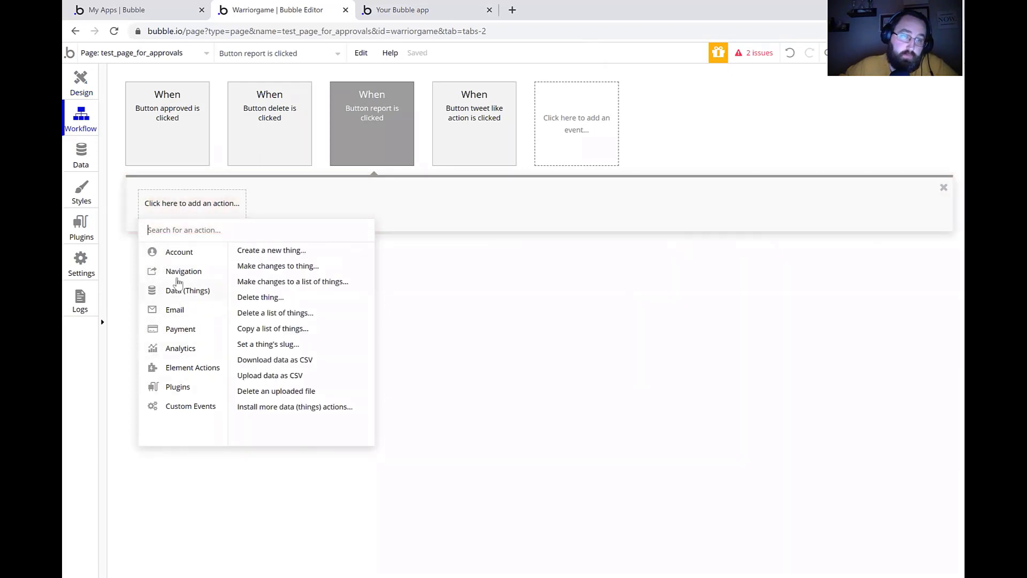
click(271, 267)
click(328, 128)
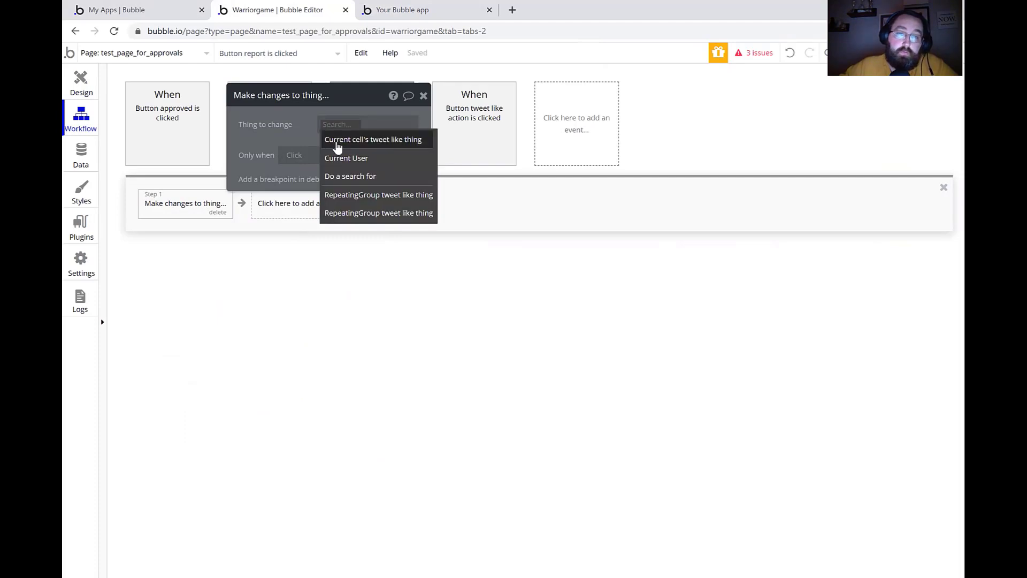
click(338, 146)
- Set the approved field to "no" in the report workflow's change action and close its settings
click(285, 164)
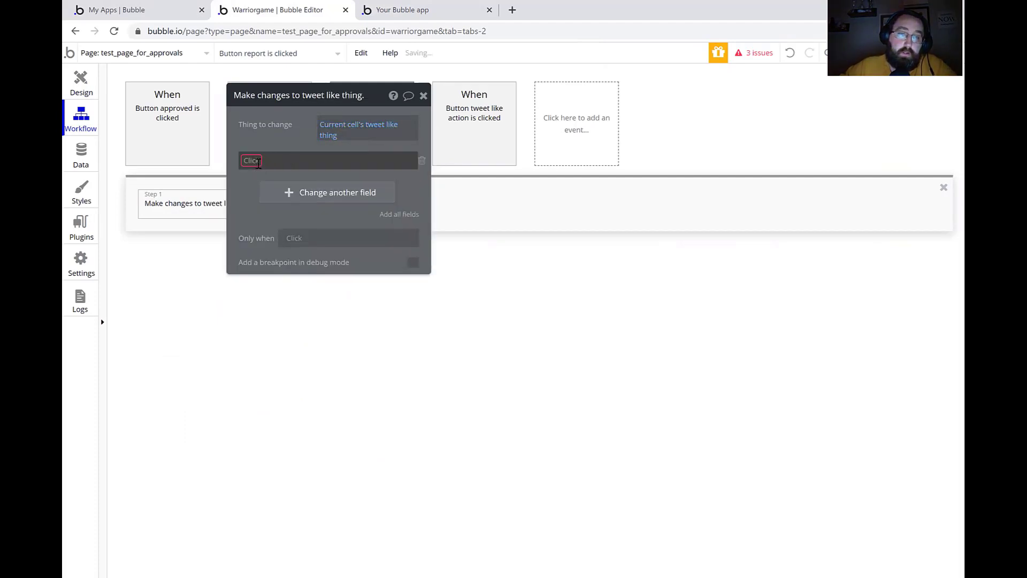
click(263, 176)
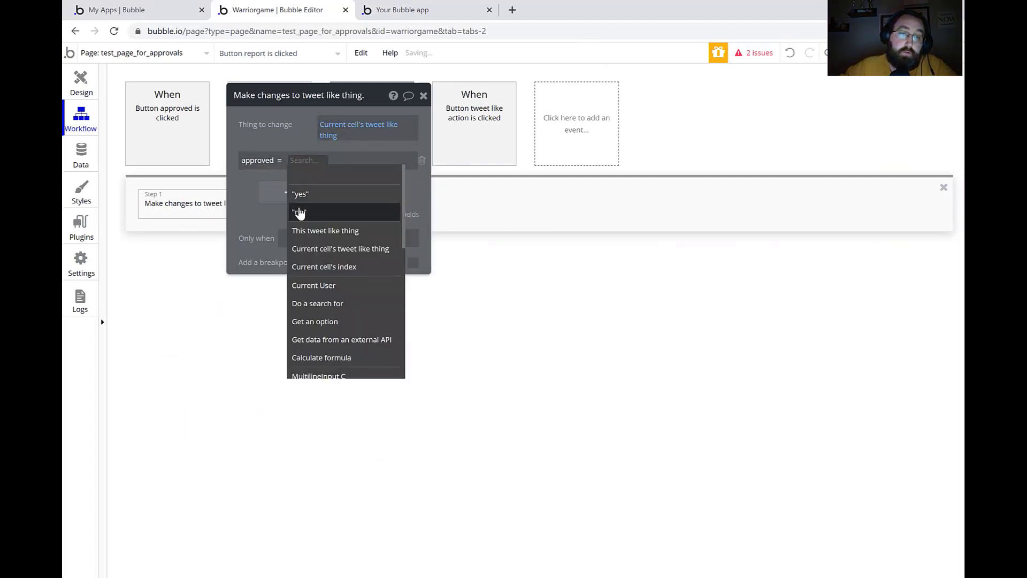
click(298, 210)
click(423, 96)
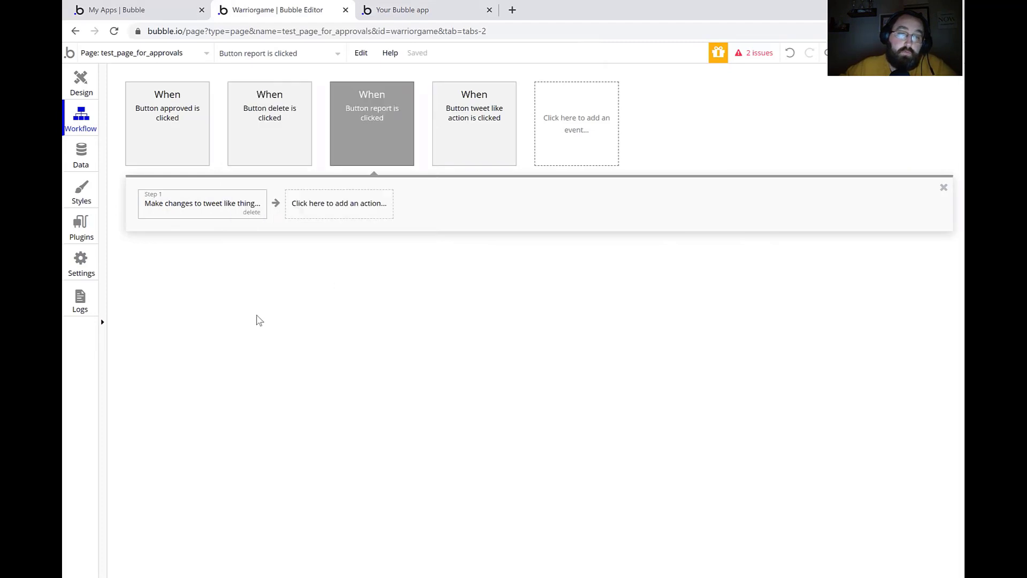
- Return to the page design and preview the test_page_for_approvals page
click(83, 92)
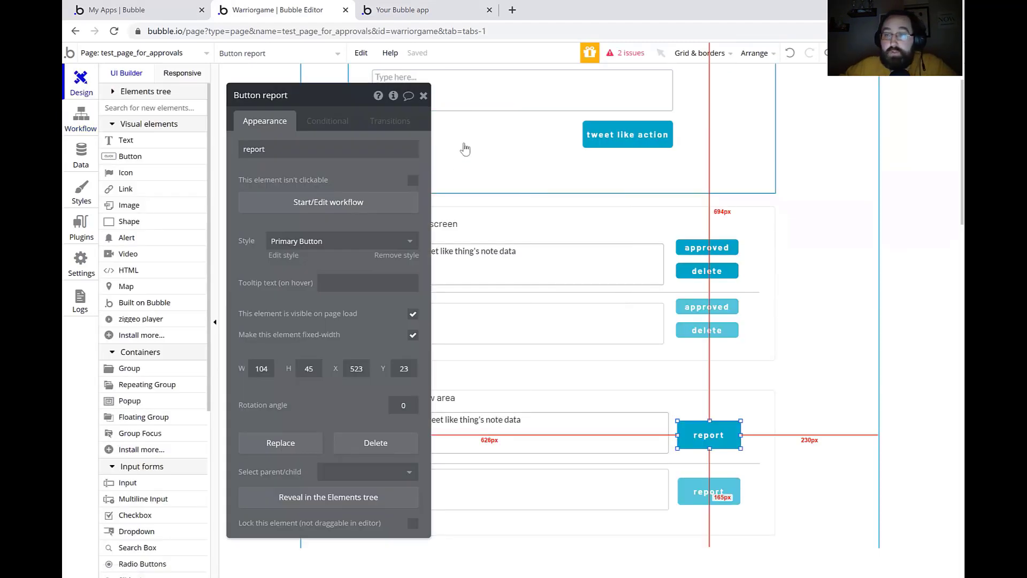
click(422, 94)
click(855, 368)
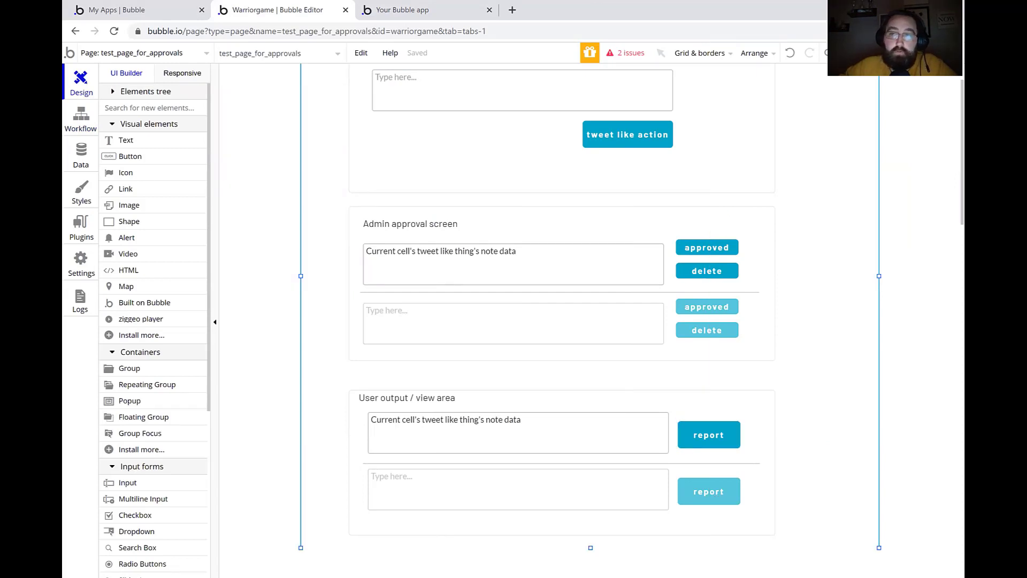
click(924, 52)
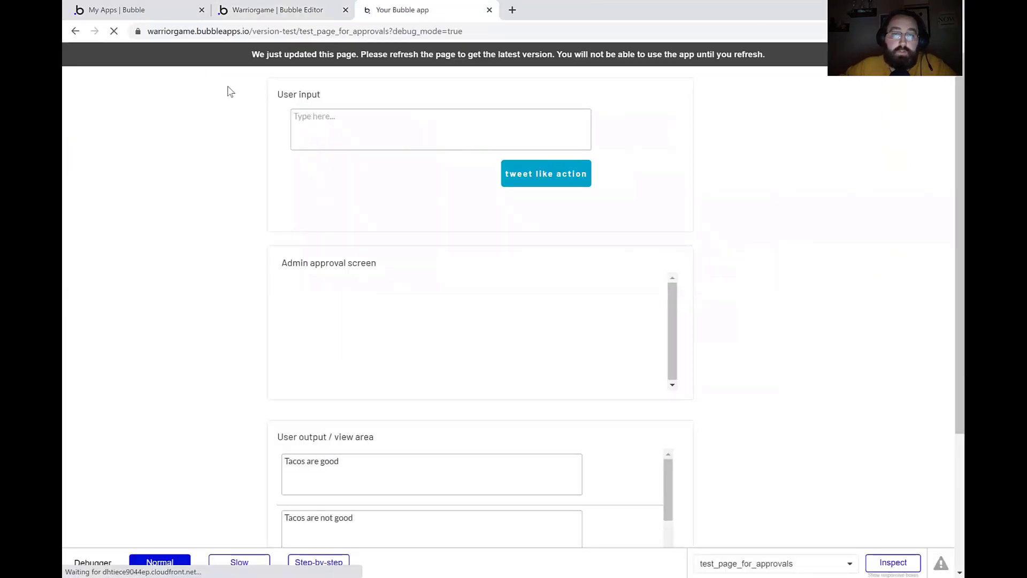
- Submit three notes through the user input: "testing 123", "123 testing" and "banana"
click(323, 136)
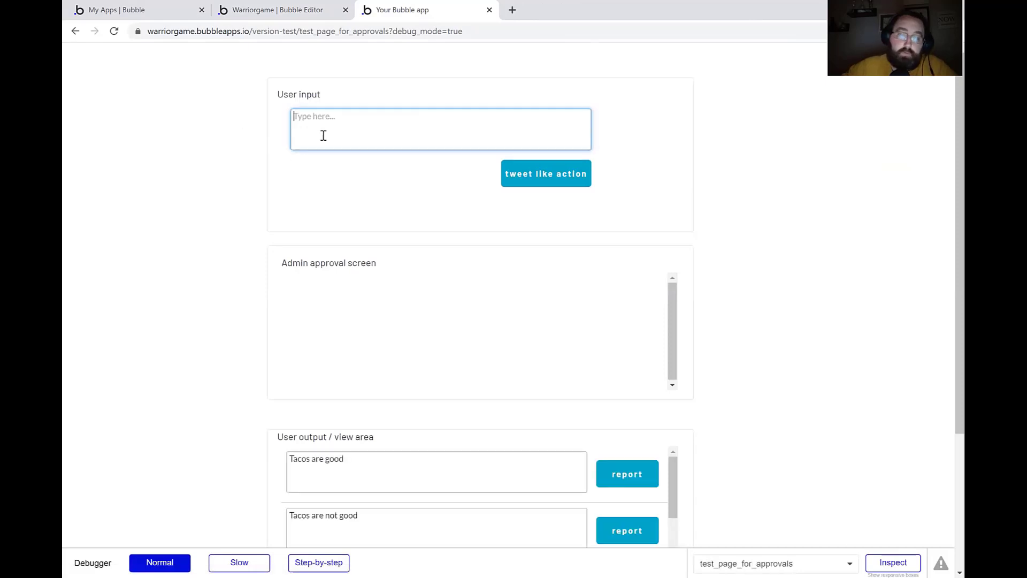
text(testing 123)
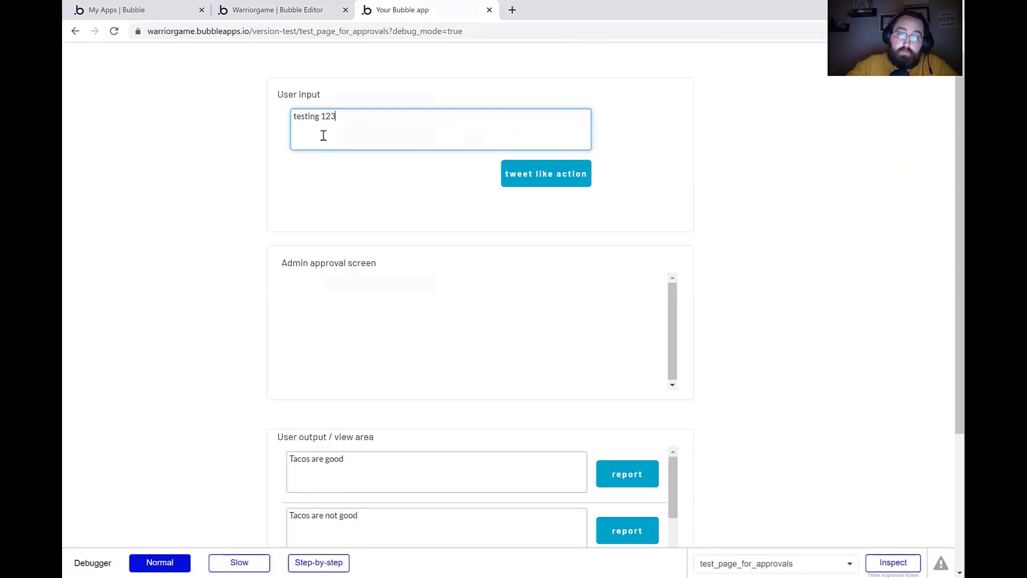
click(572, 185)
click(367, 117)
text(123)
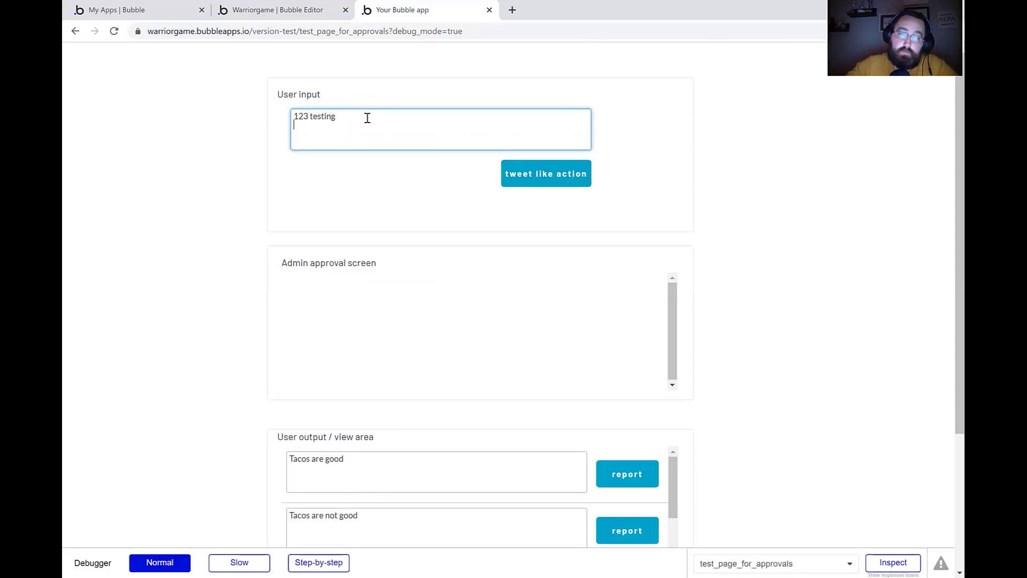
click(553, 179)
click(369, 126)
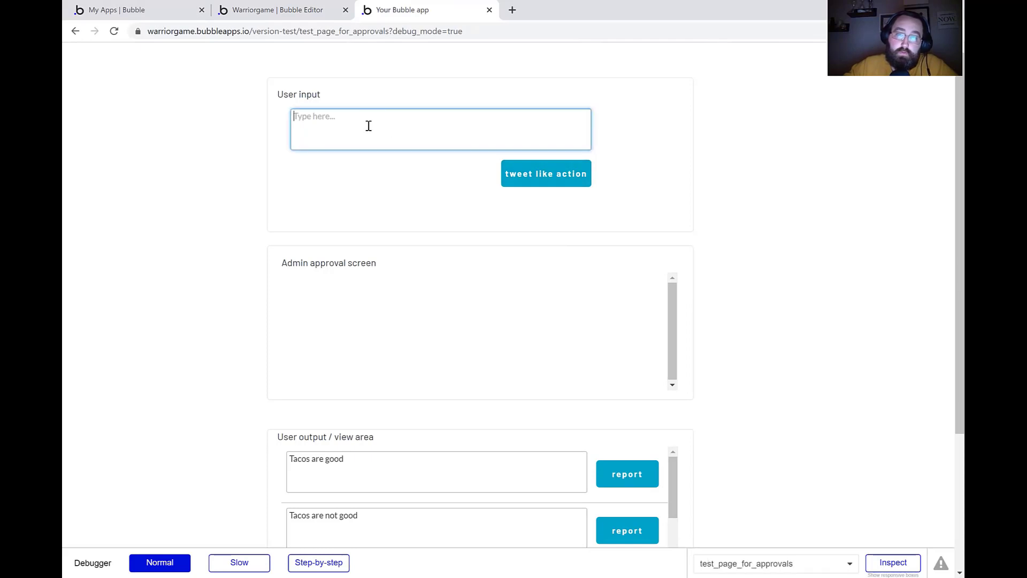
text(banana)
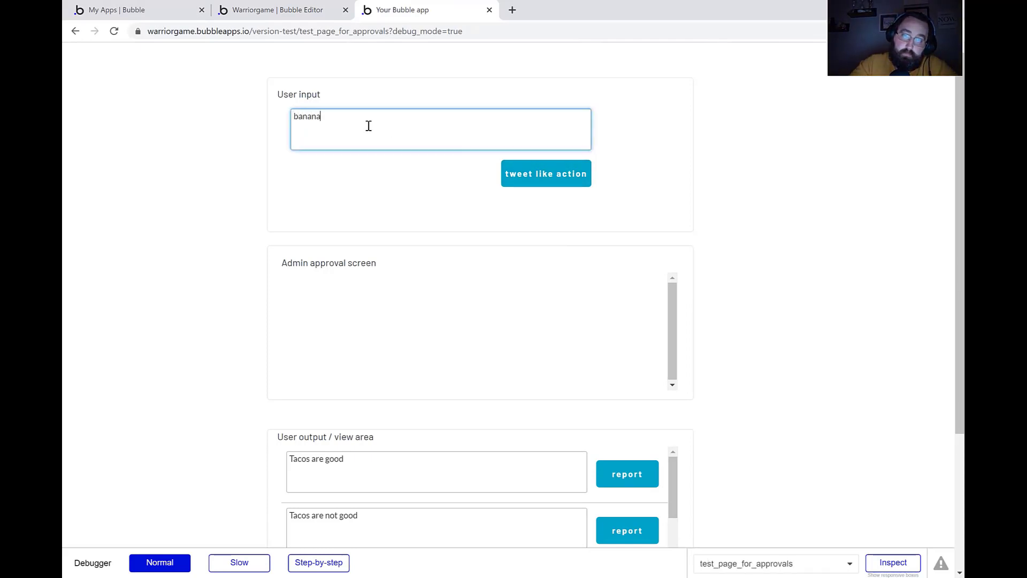
click(523, 179)
- Report the output notes "123 testing", "banana", "Orange is a good color", "Tacos are good" and "Tacos are not good"
scroll(775, 360, down, 3)
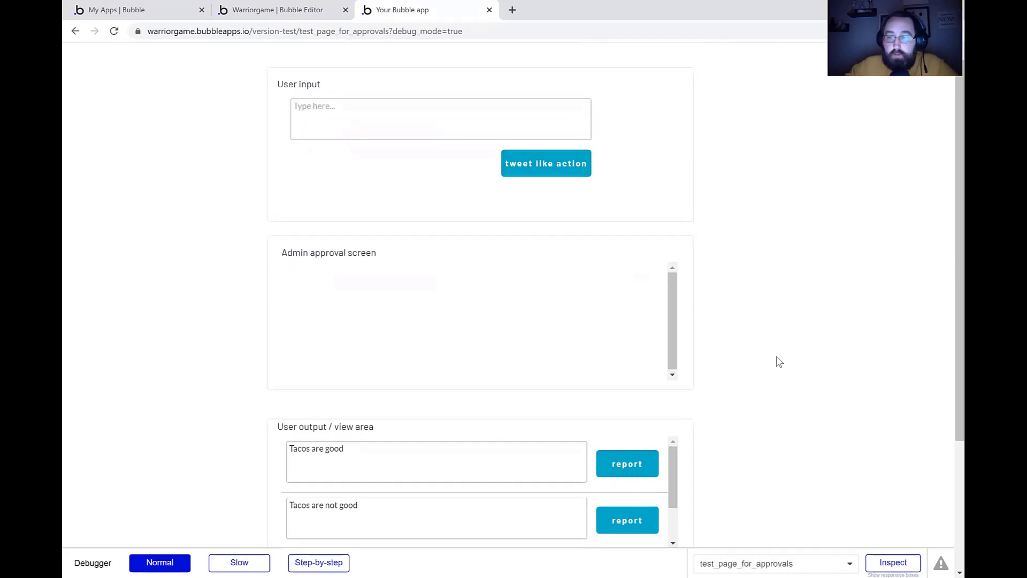
scroll(612, 379, down, 5)
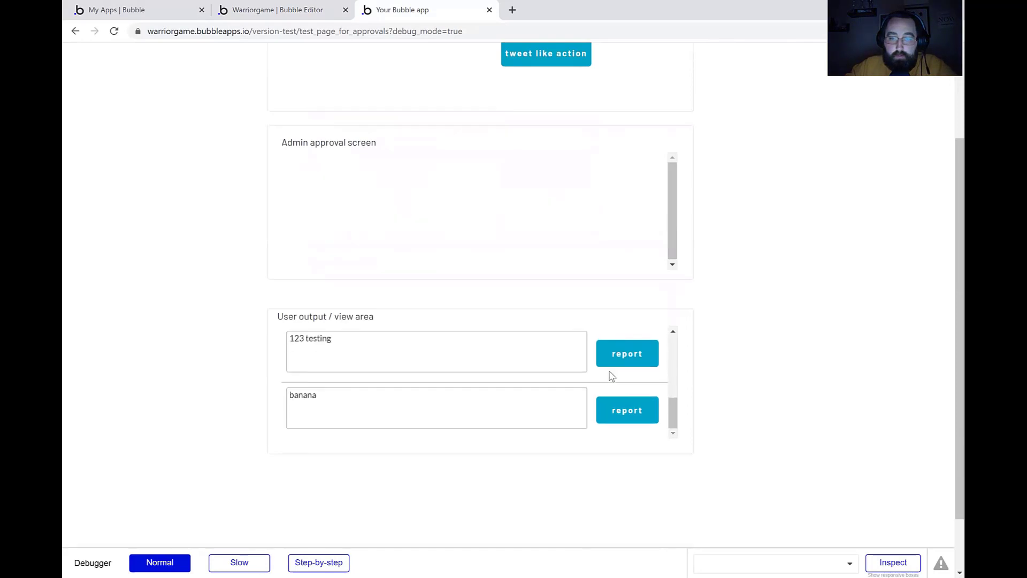
scroll(763, 396, up, 3)
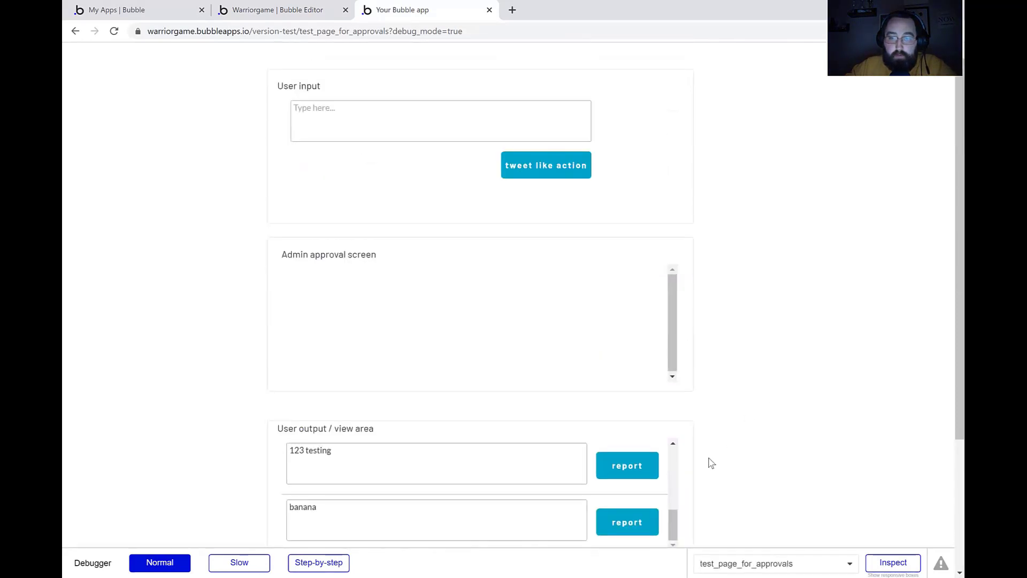
click(643, 475)
click(638, 520)
click(640, 473)
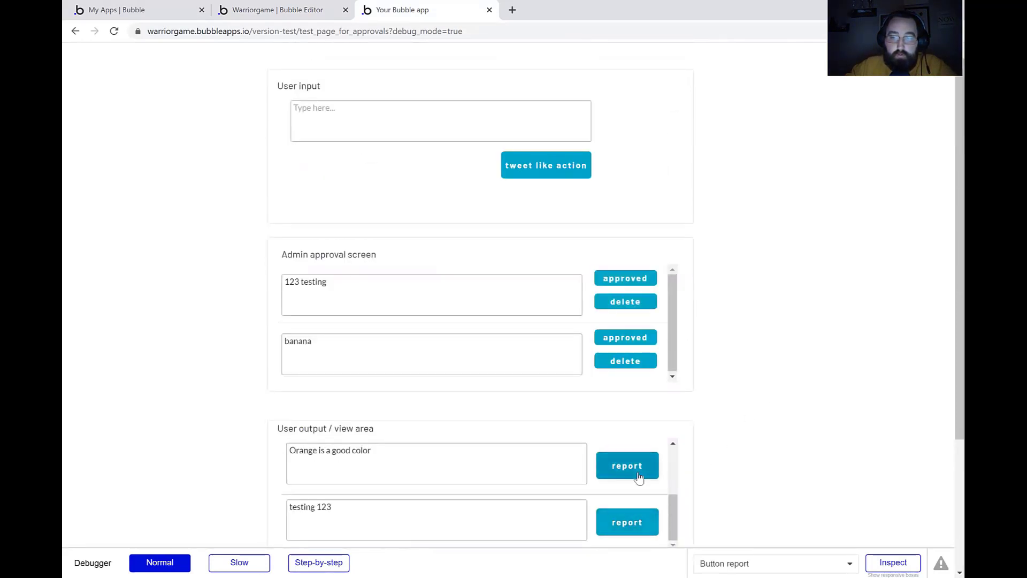
scroll(644, 473, up, 1)
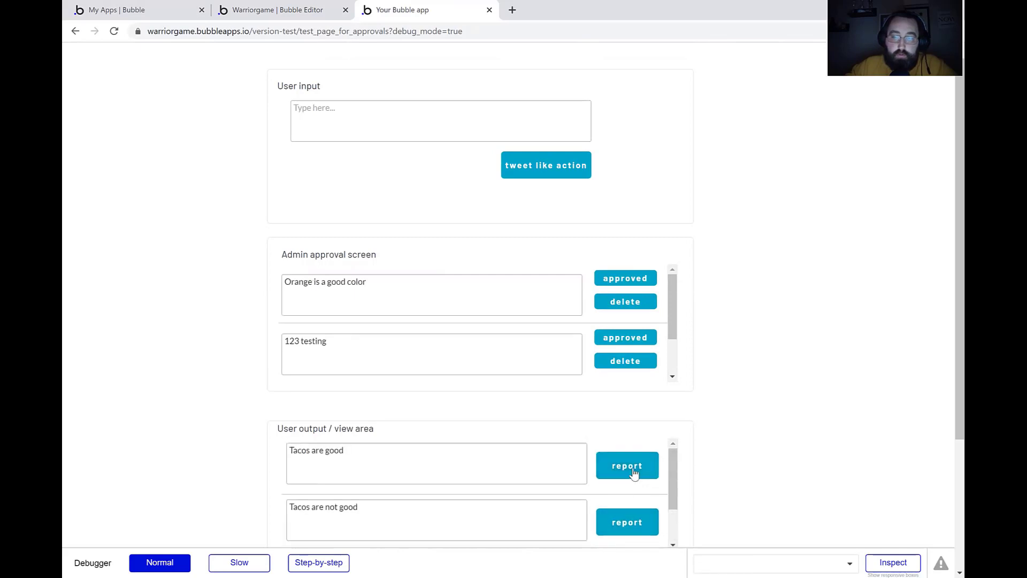
click(634, 472)
click(637, 476)
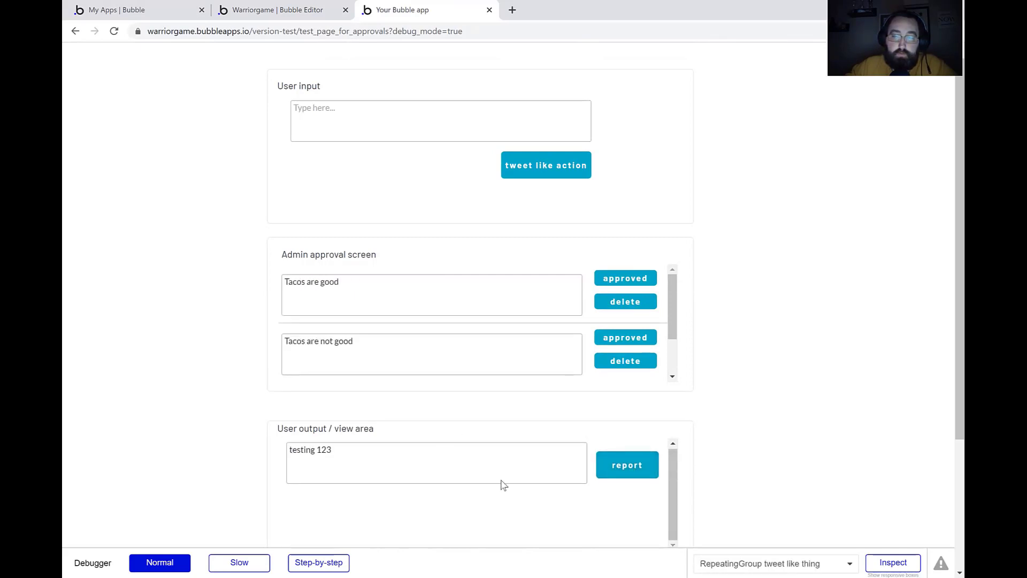
- Delete the note "Tacos are good" in the admin approval list and approve "Tacos are not good"
scroll(707, 408, down, 1)
scroll(726, 410, up, 1)
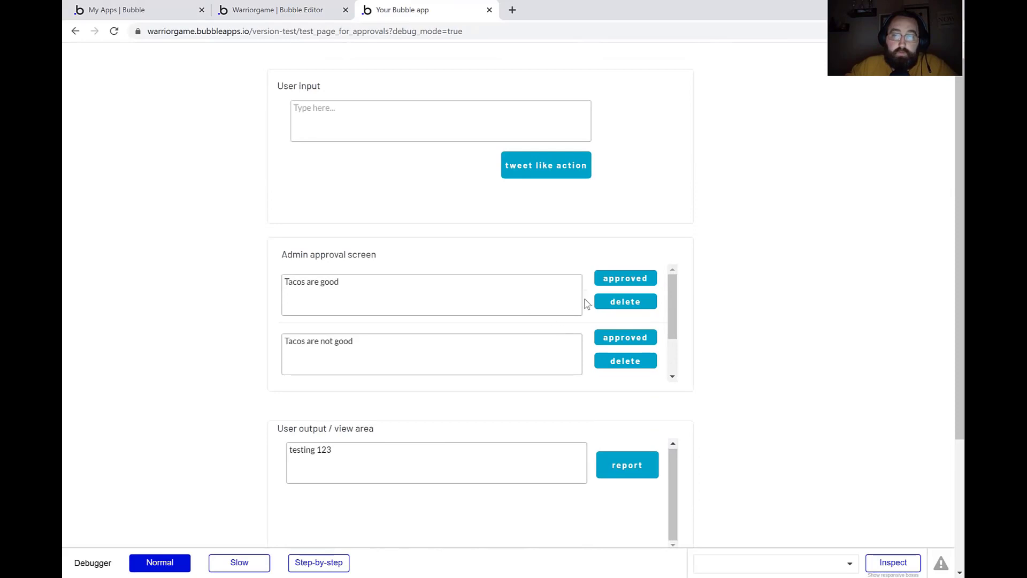
click(637, 306)
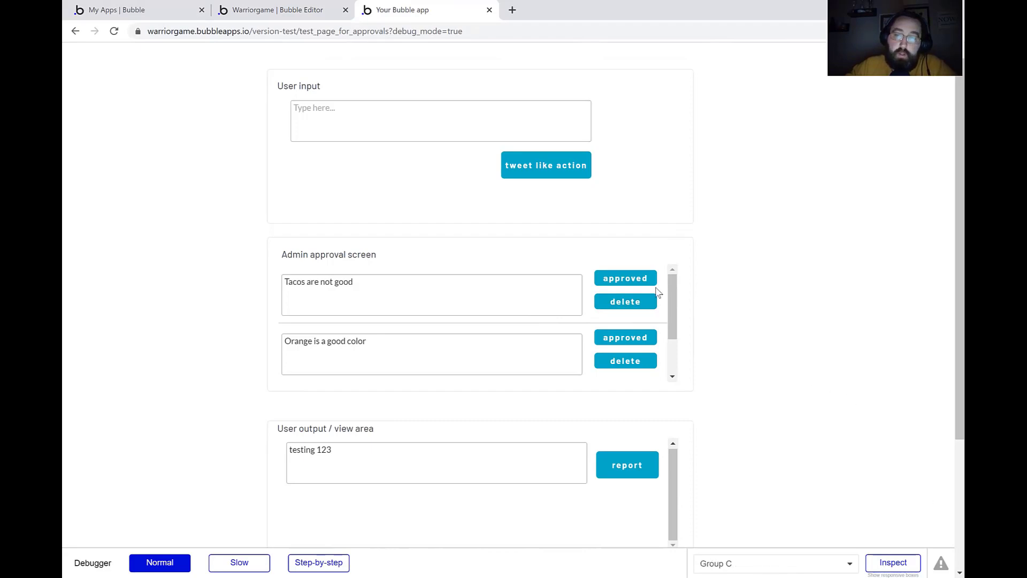
click(634, 280)
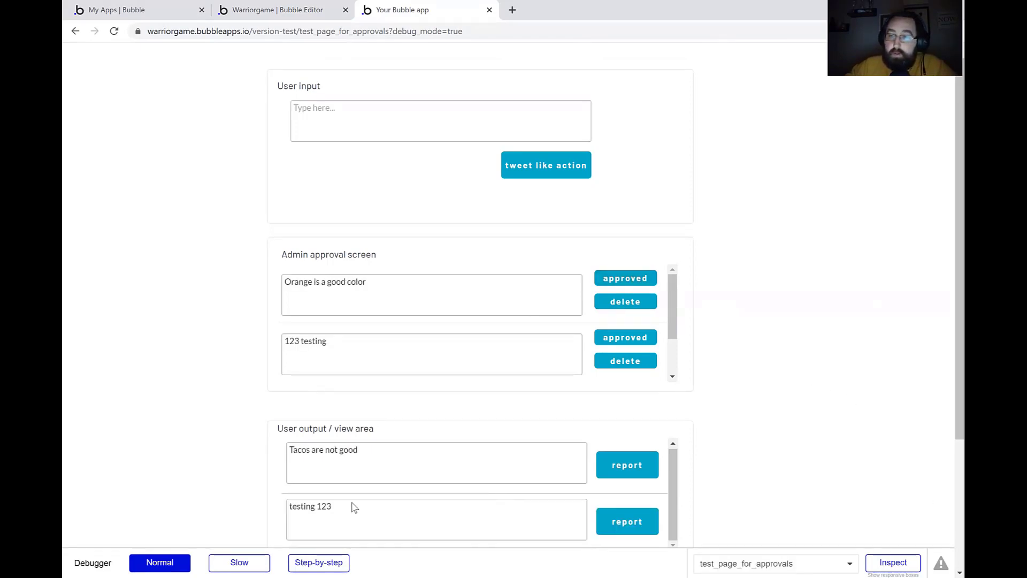
scroll(816, 310, down, 1)
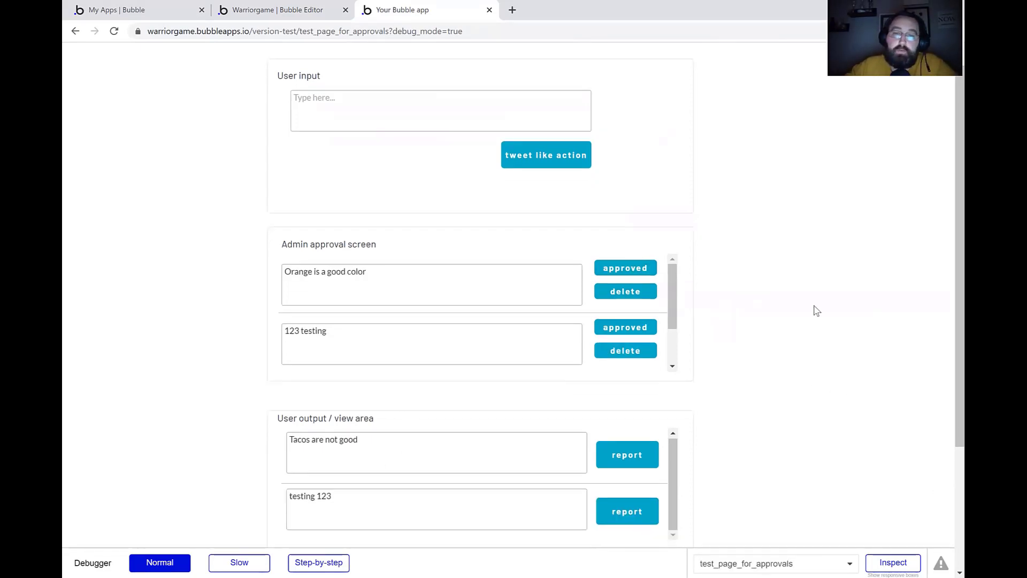
scroll(792, 394, up, 1)
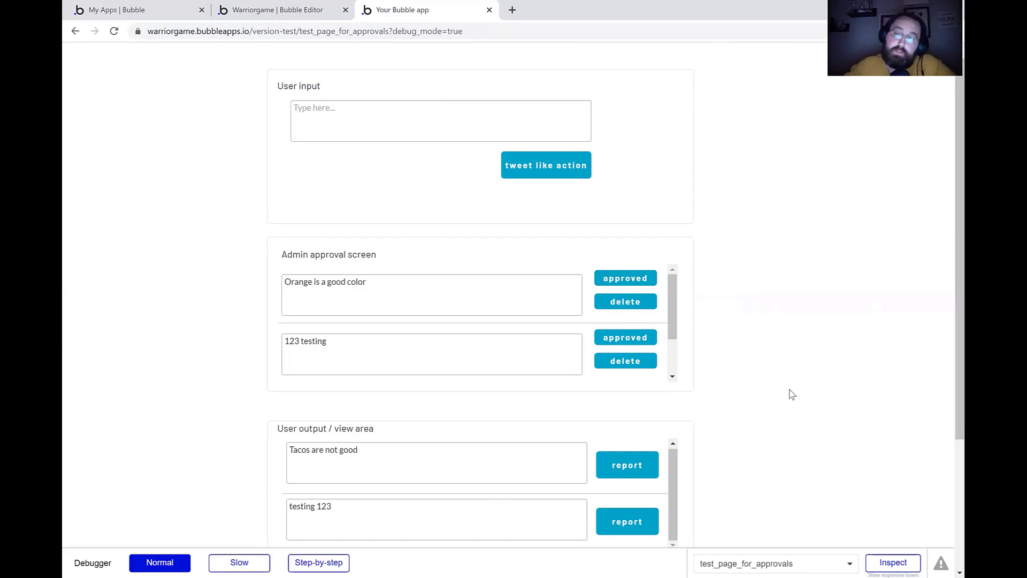
- Approve "Orange is a good color" and "banana" in the admin approval list and delete "123 testing"
click(605, 278)
click(621, 338)
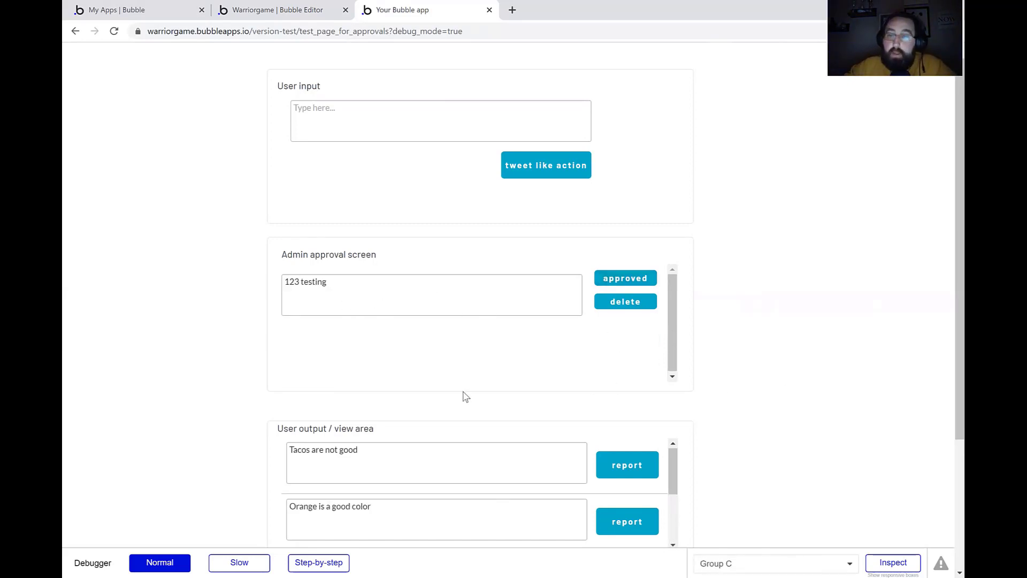
click(616, 303)
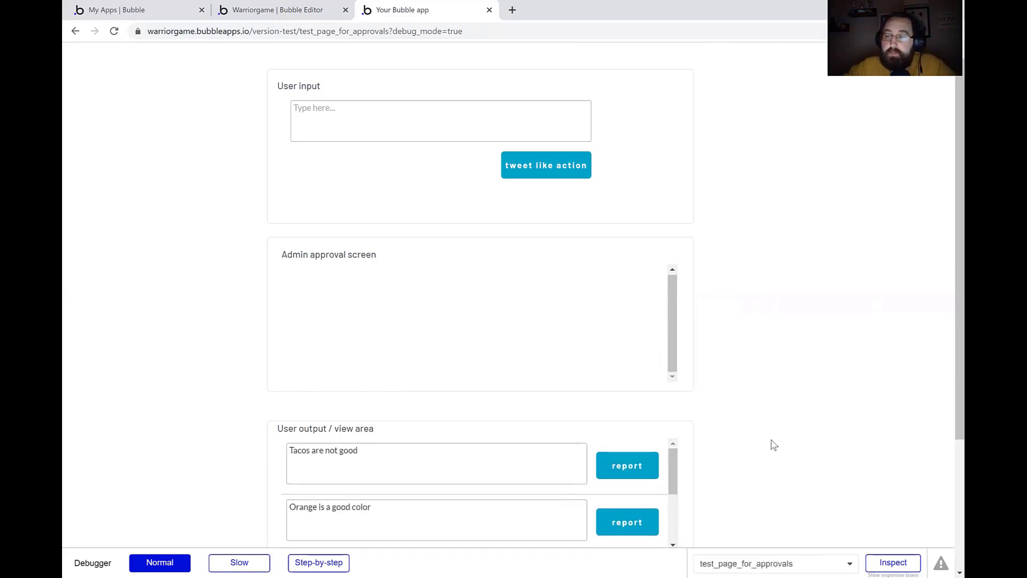
scroll(750, 435, down, 2)
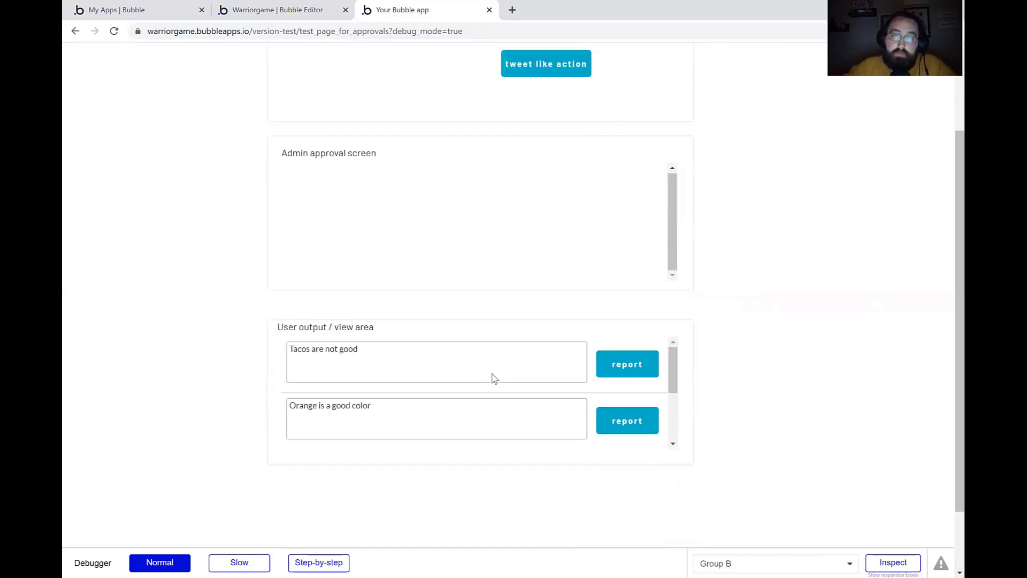
scroll(494, 378, up, 2)
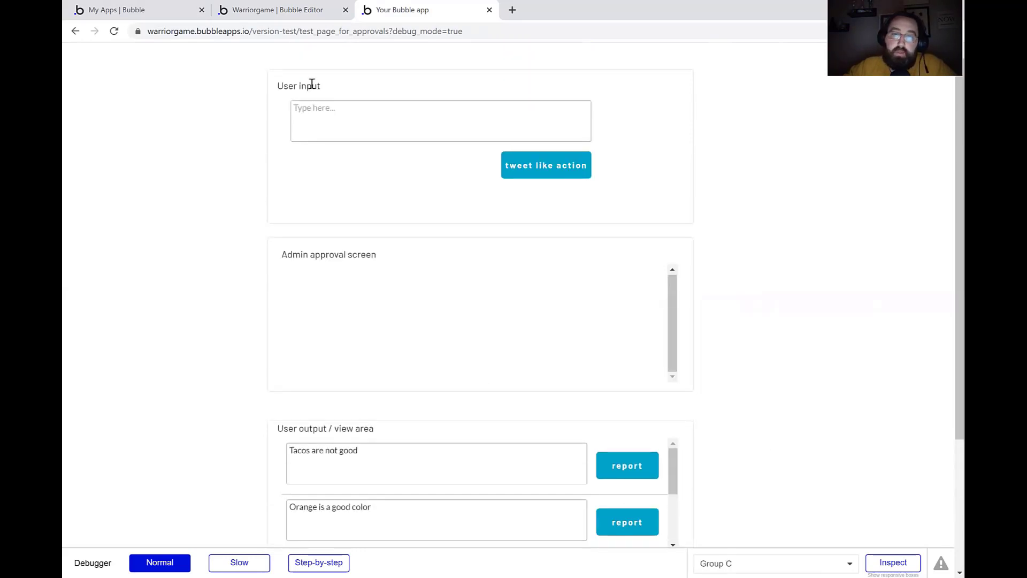
- Back in the Bubble editor, add a yes / no field named "admin approval" to the Tweet Like Thing data type
click(275, 8)
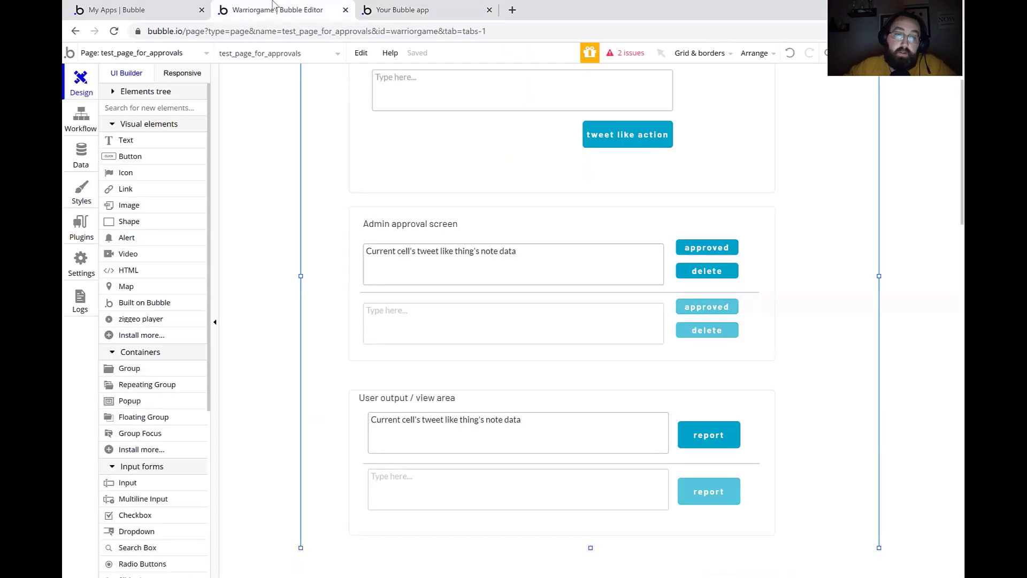
click(81, 154)
click(168, 187)
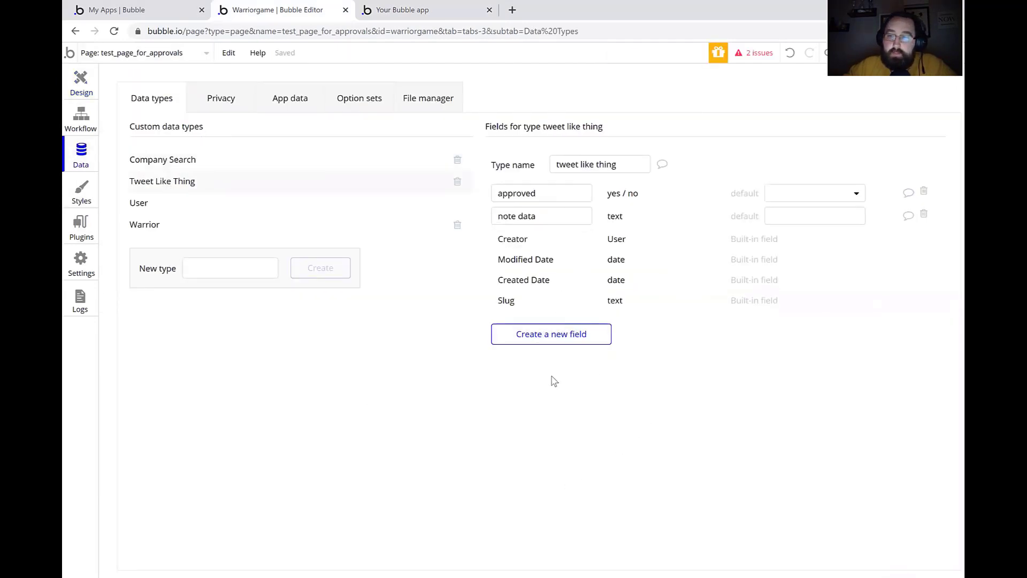
click(535, 334)
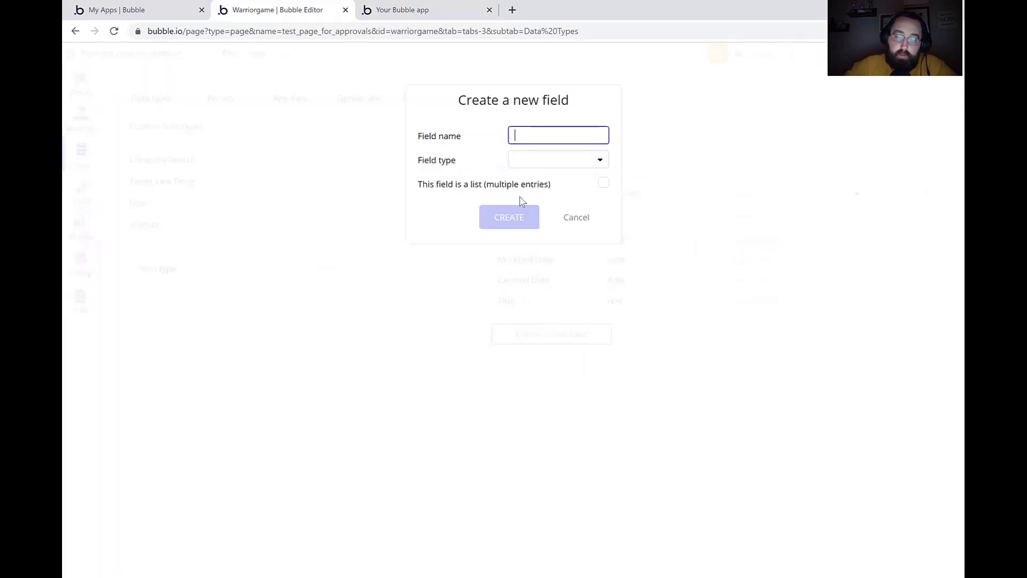
text(admin approval)
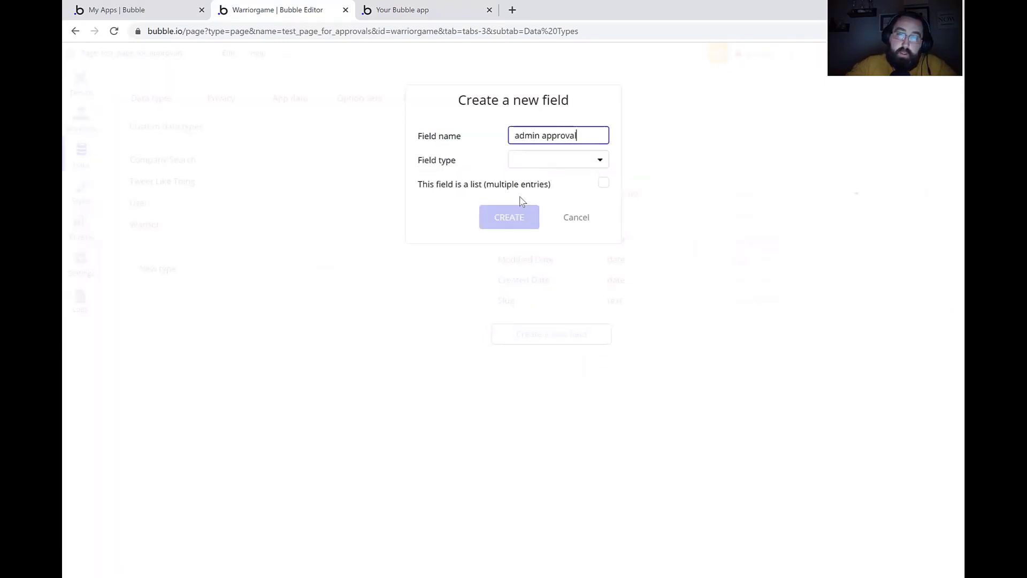
click(579, 159)
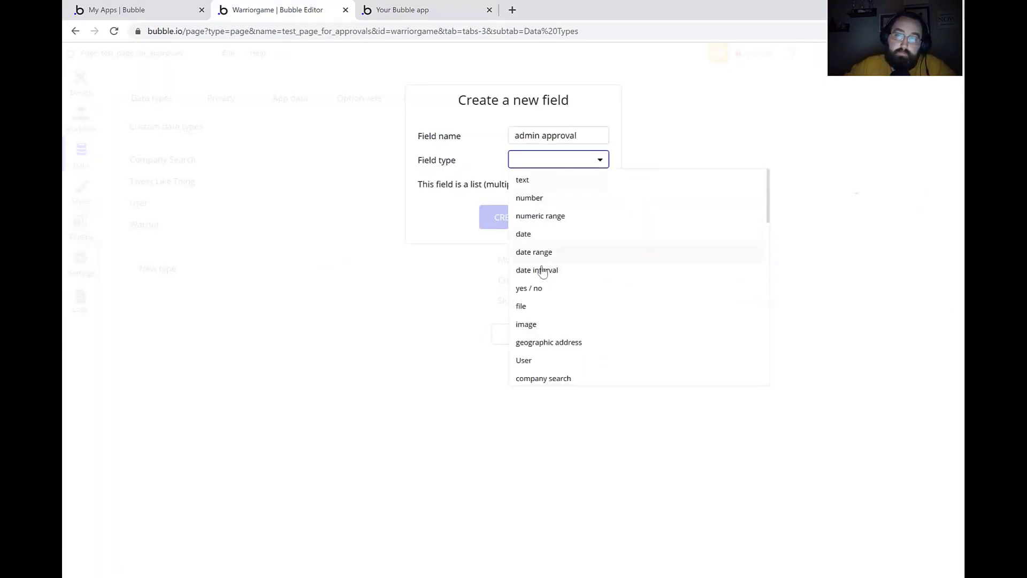
click(538, 288)
click(508, 219)
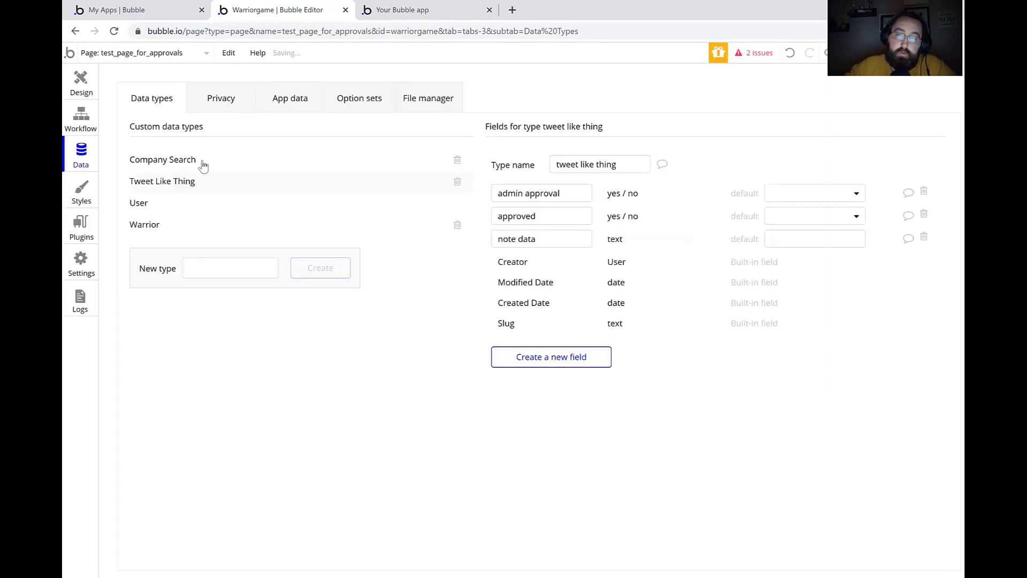
- Make the report button's tweet change action run only when Current cell's tweet like thing's admin approval is "no"
click(81, 81)
scroll(663, 412, down, 1)
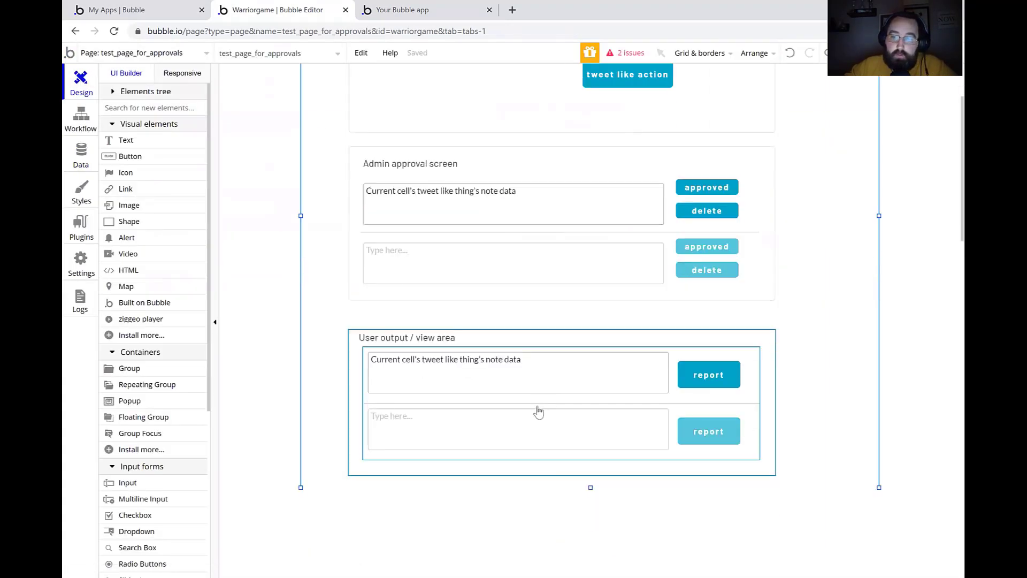
scroll(540, 413, up, 1)
double_click(698, 440)
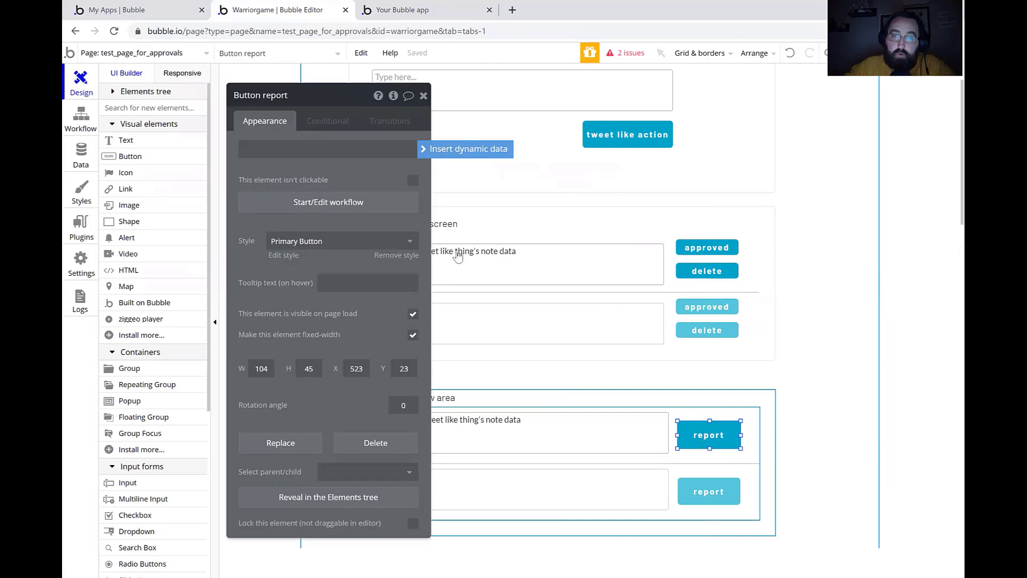
click(302, 209)
click(193, 206)
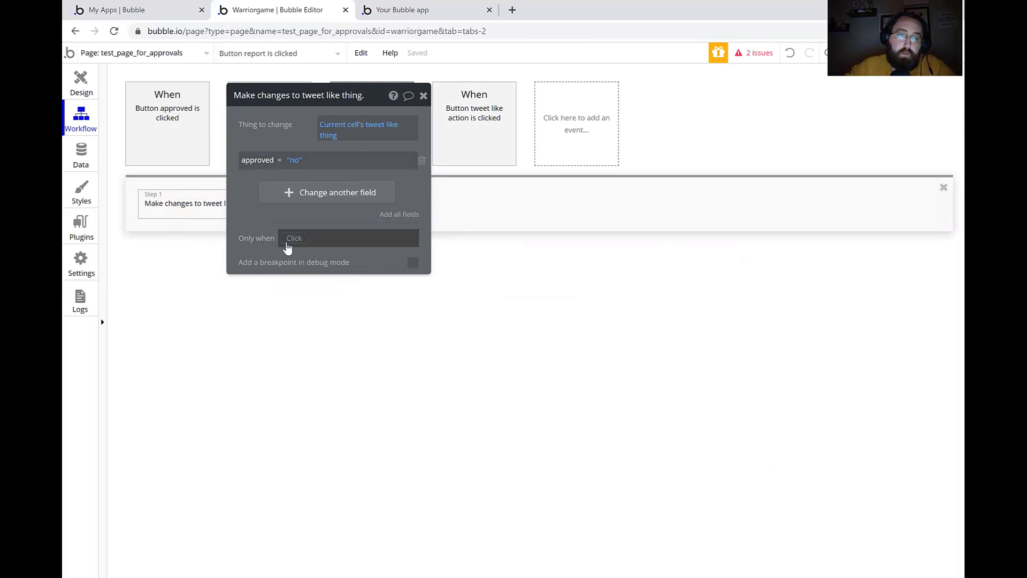
click(316, 242)
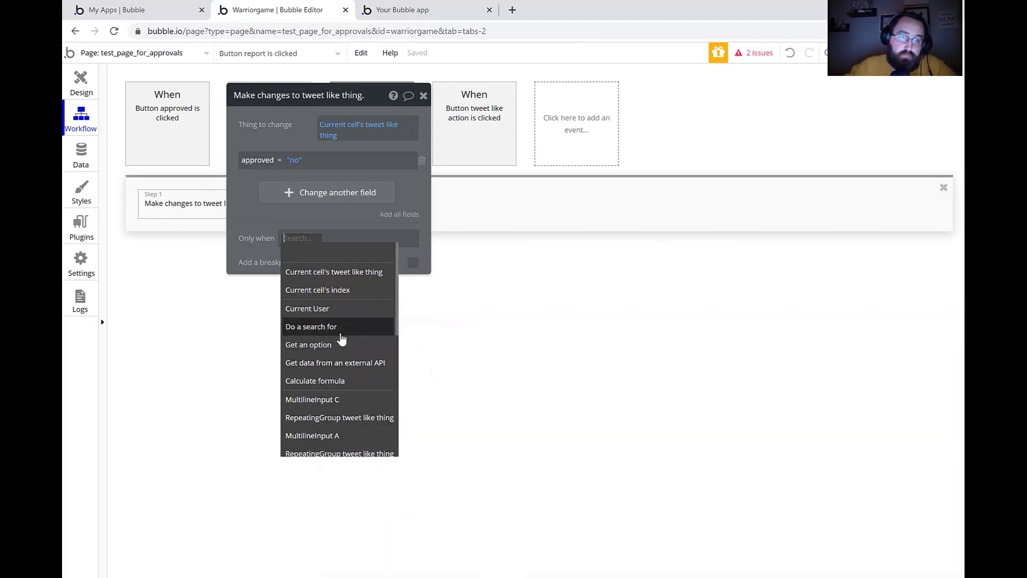
click(336, 273)
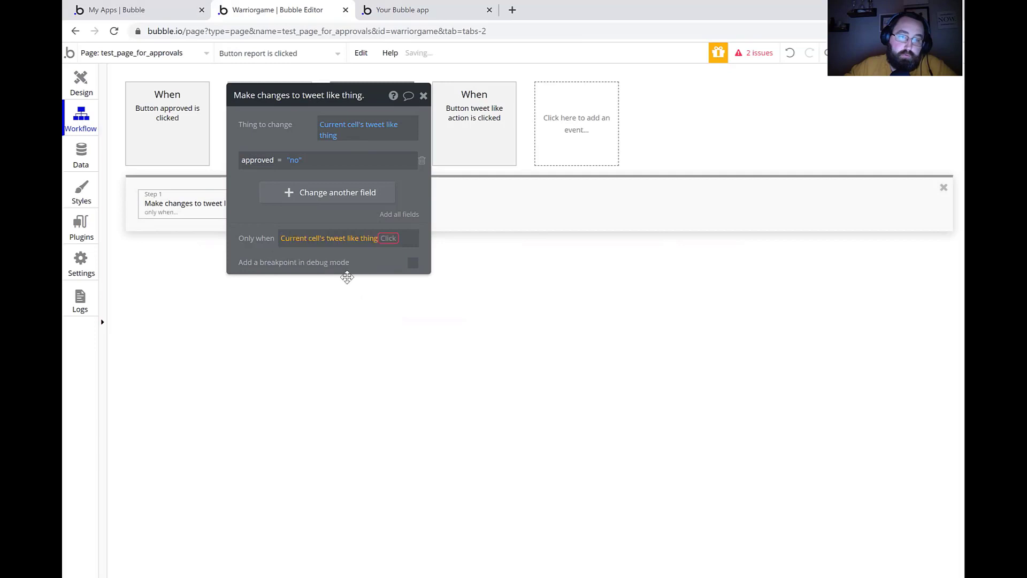
click(323, 270)
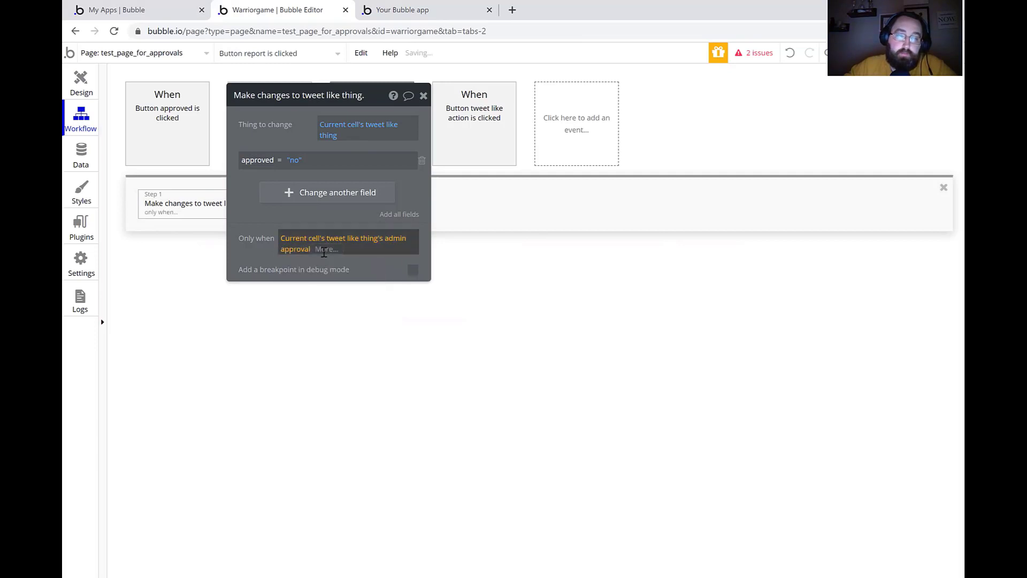
click(337, 286)
click(337, 307)
click(257, 251)
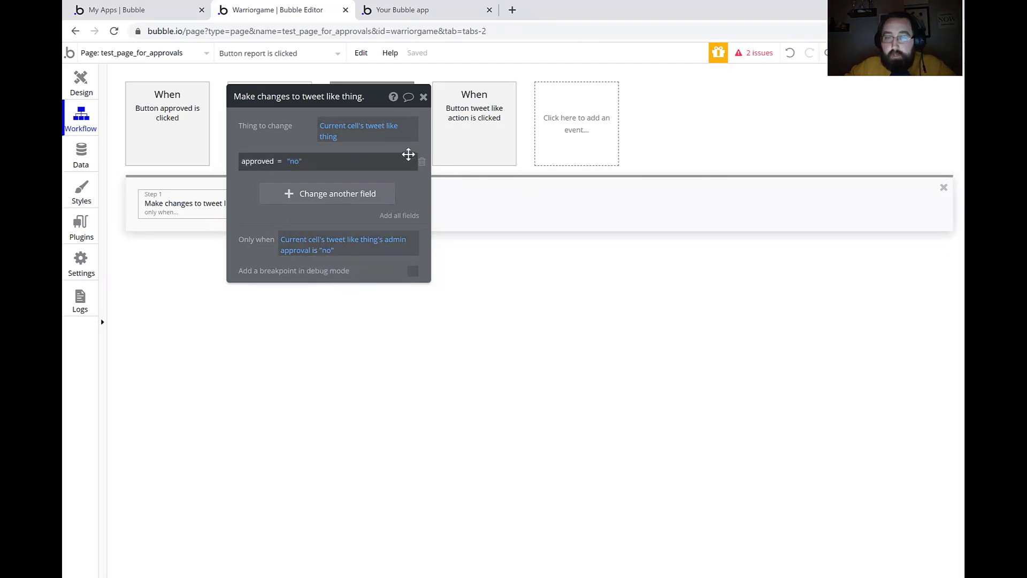
click(423, 98)
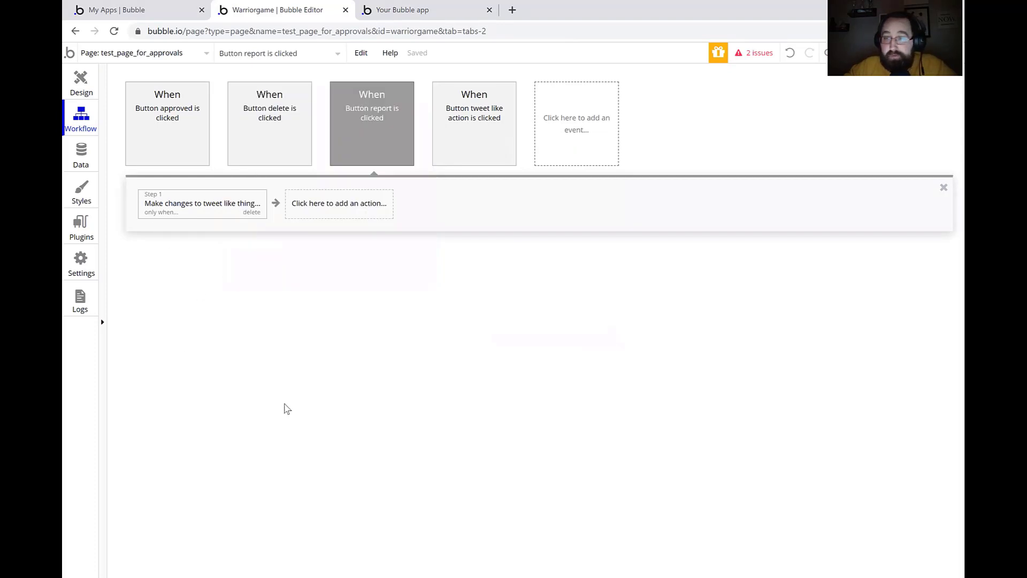
- Add a second Make changes to thing action to the approved button's workflow, targeting Current cell's tweet like thing
click(81, 84)
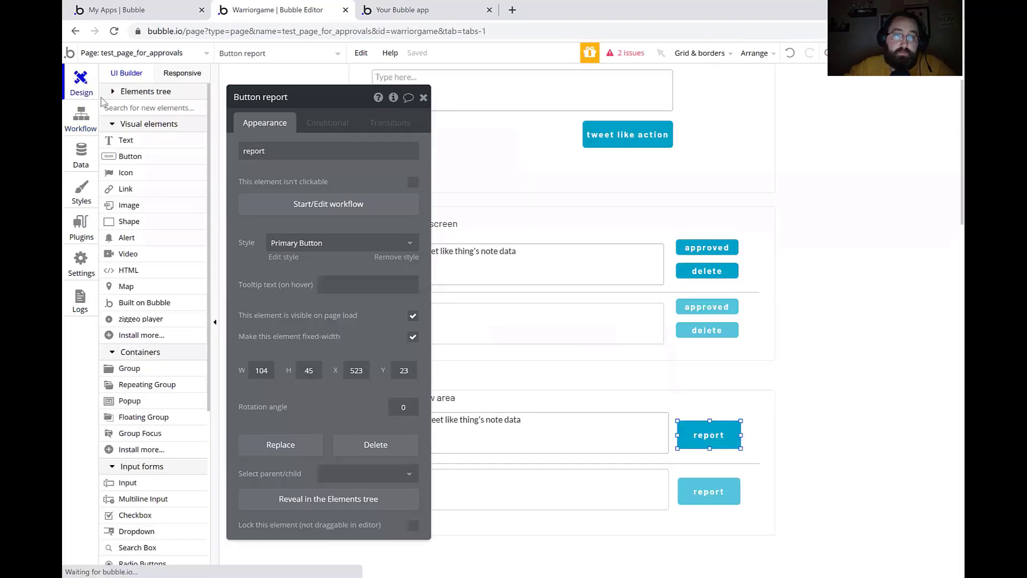
click(699, 250)
click(323, 207)
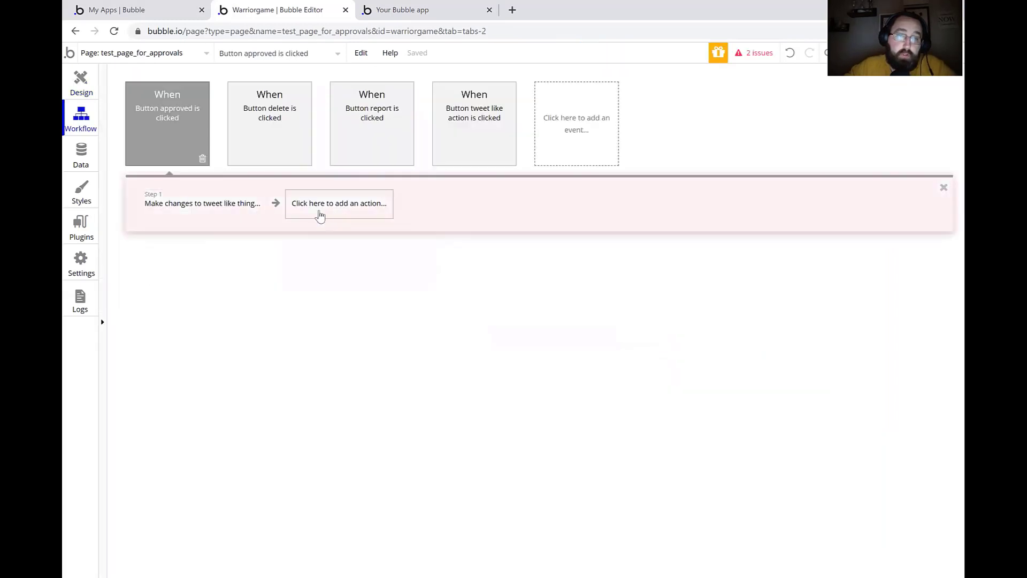
click(206, 212)
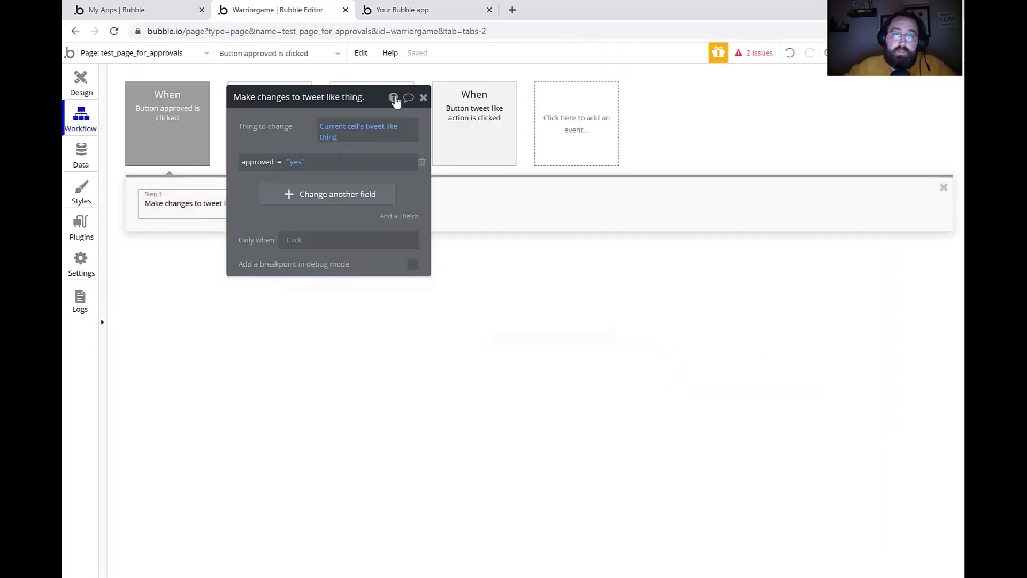
click(423, 98)
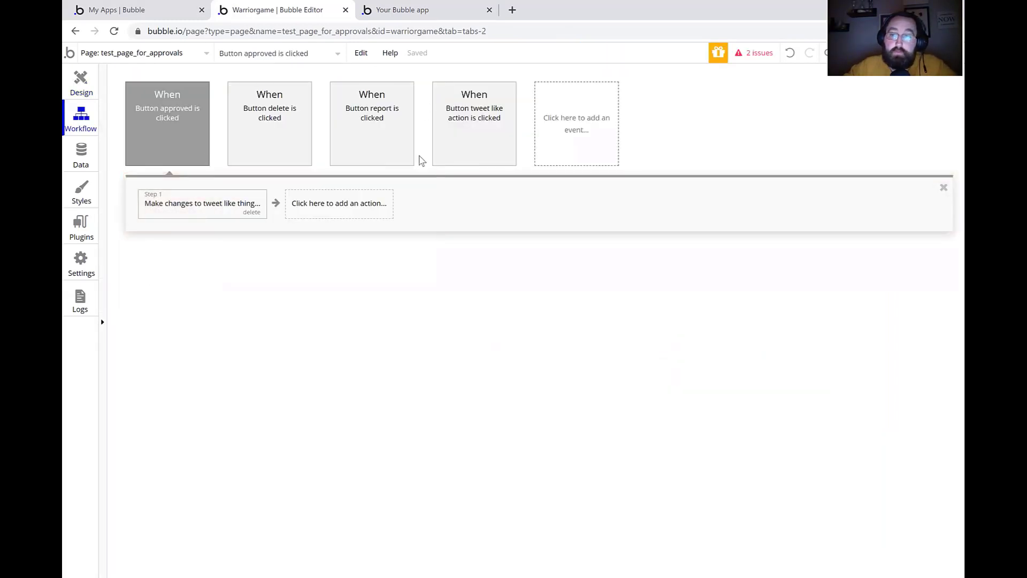
click(350, 210)
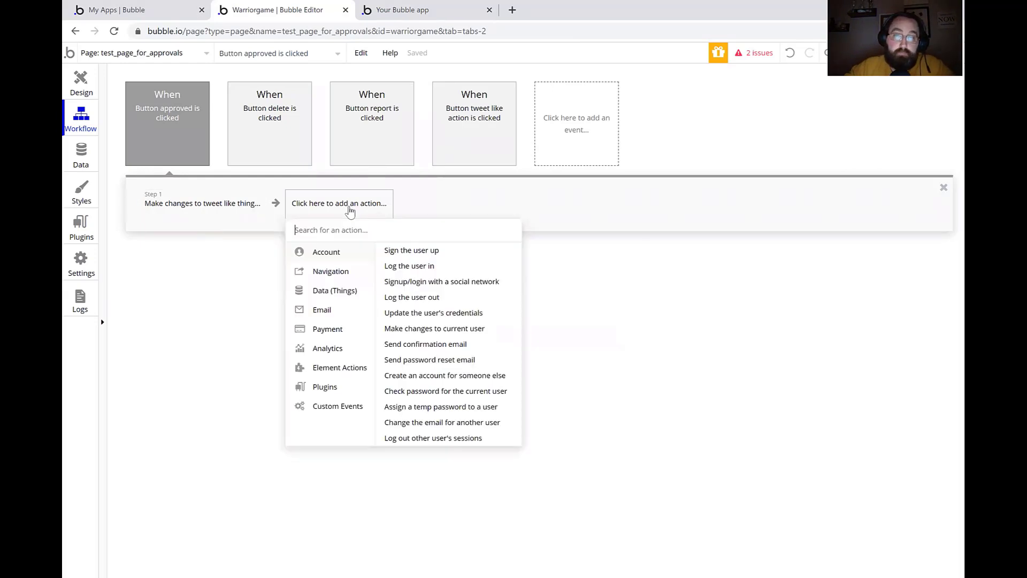
mouse_move(356, 278)
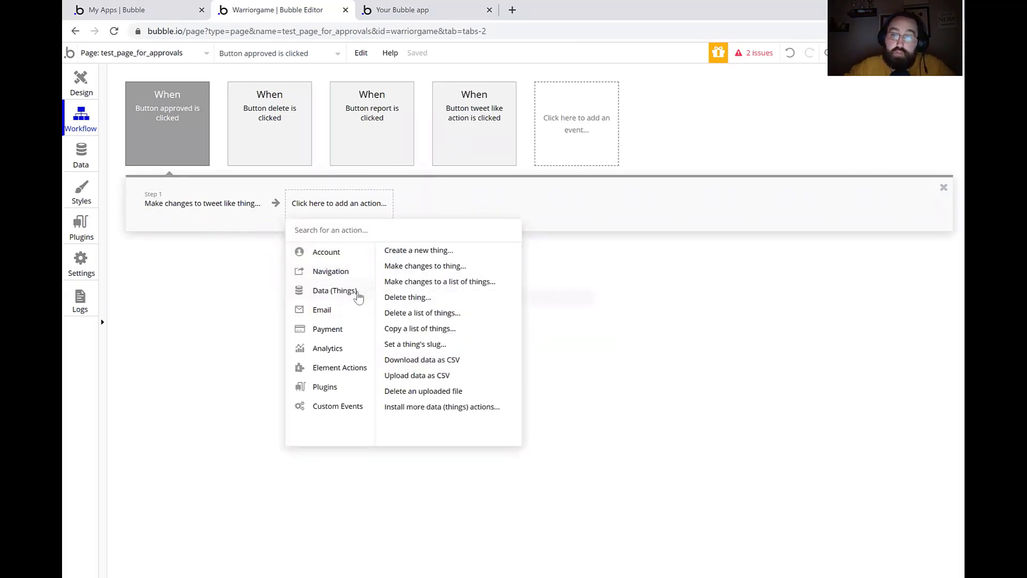
mouse_move(401, 293)
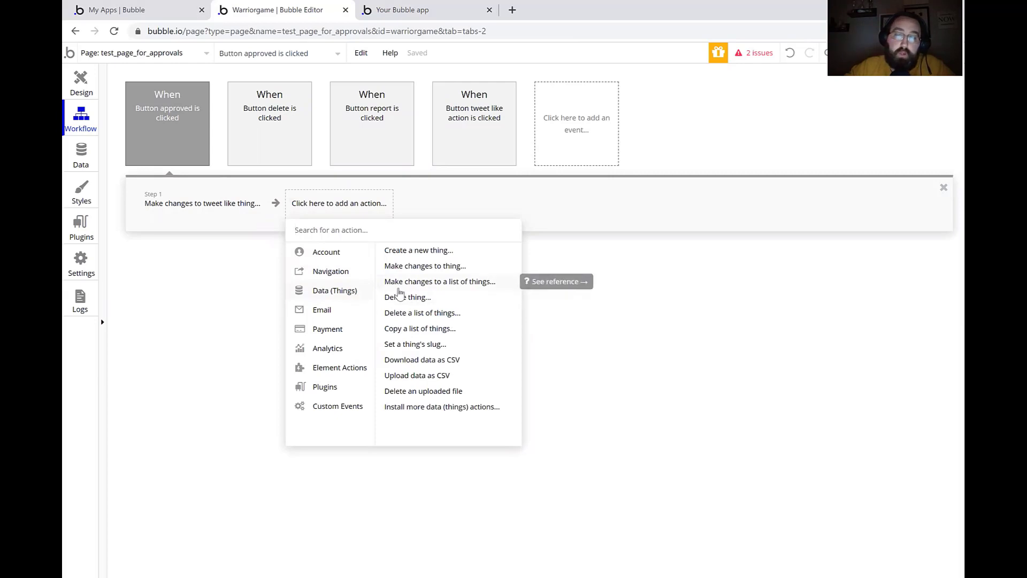
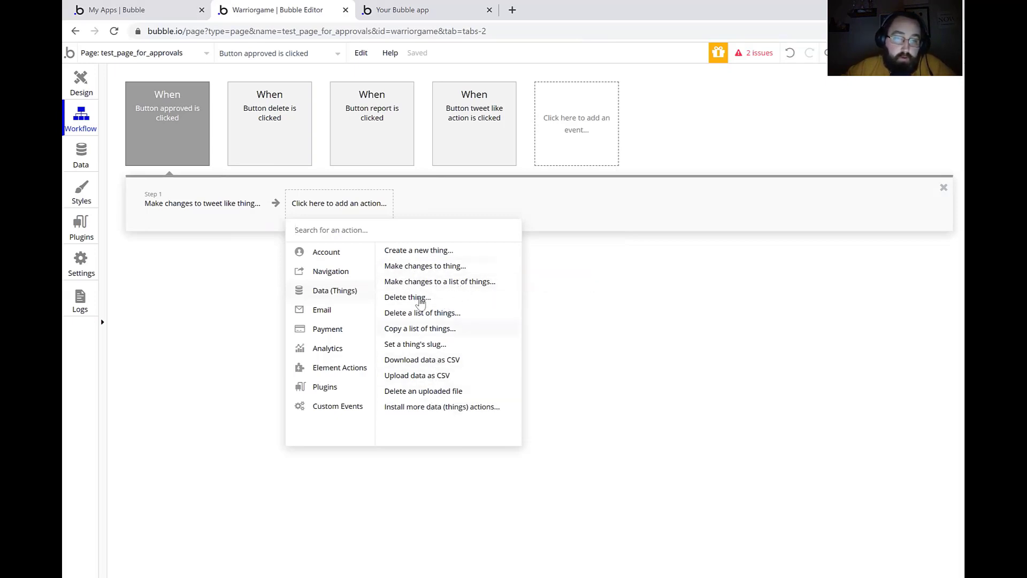
click(425, 270)
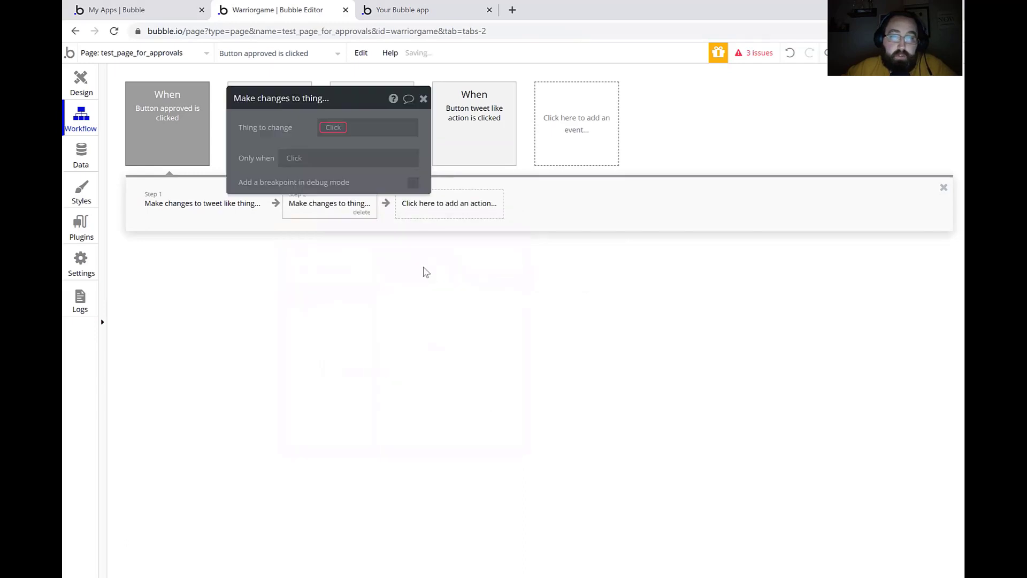
click(326, 128)
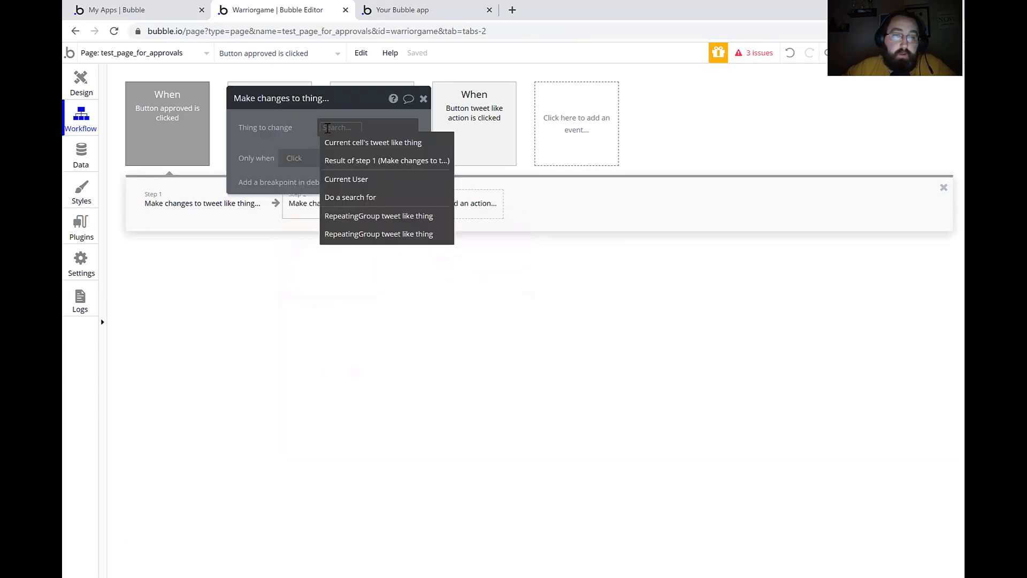
click(381, 143)
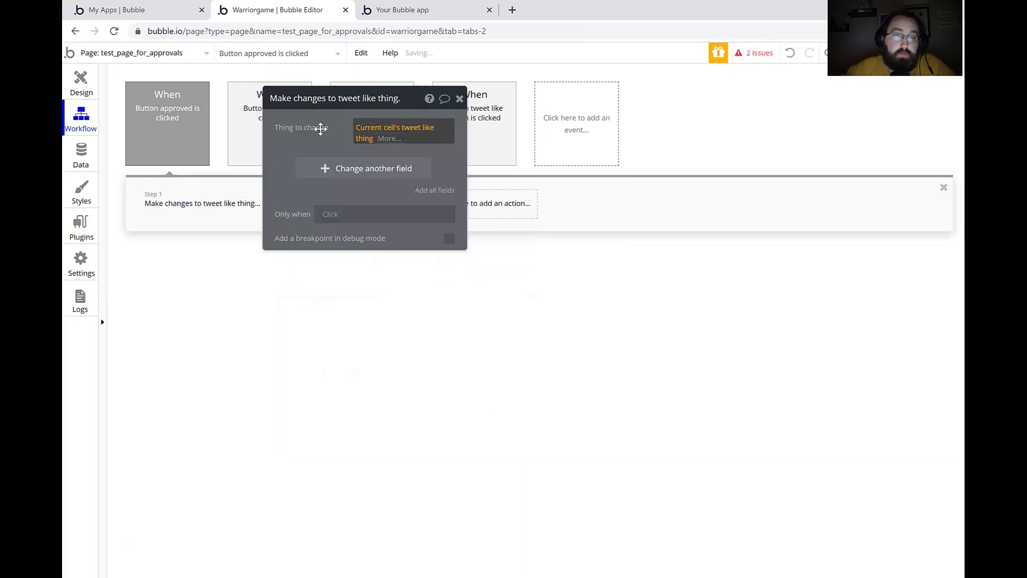
- Set the admin approval field to "yes" in the second action of the approved button's workflow
click(475, 168)
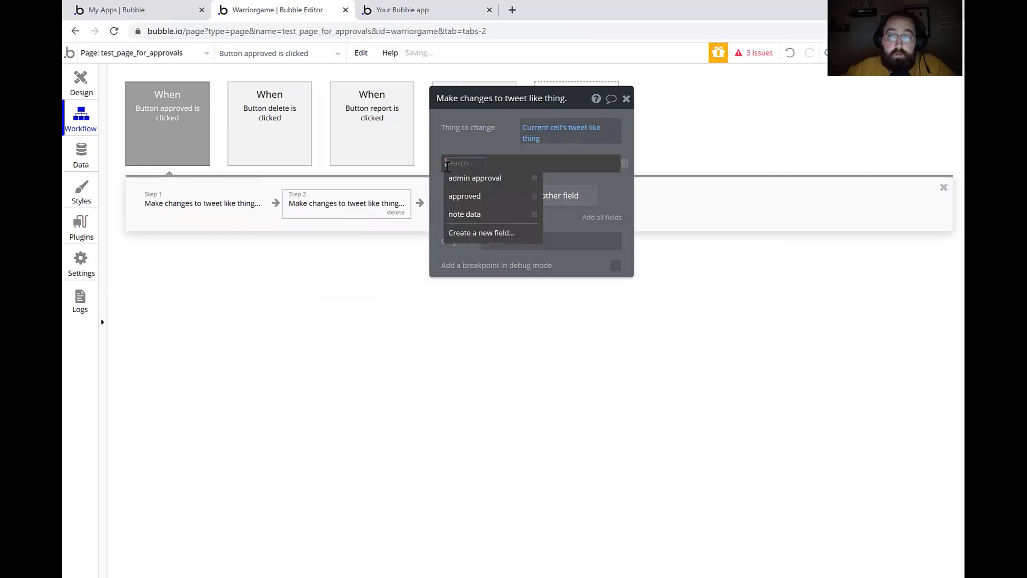
click(474, 178)
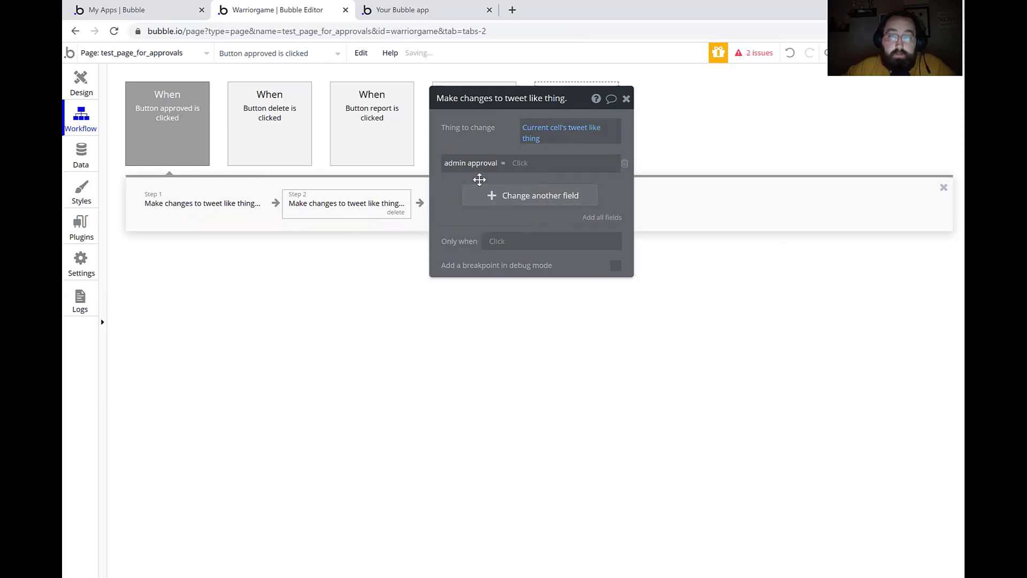
click(519, 167)
click(537, 198)
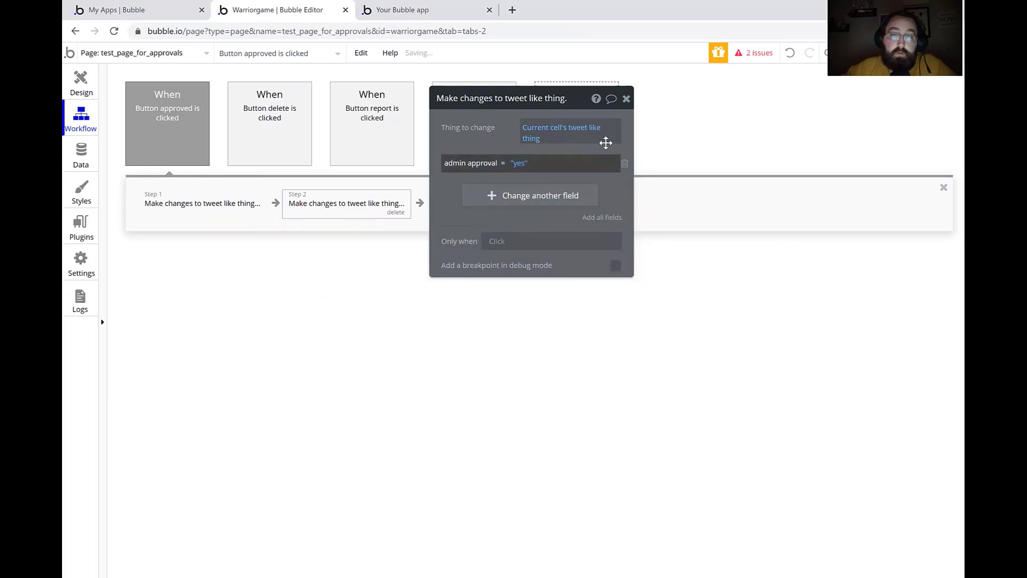
click(626, 99)
- Preview the approvals test page and report the output notes "banana" and "Orange is a good color"
click(80, 88)
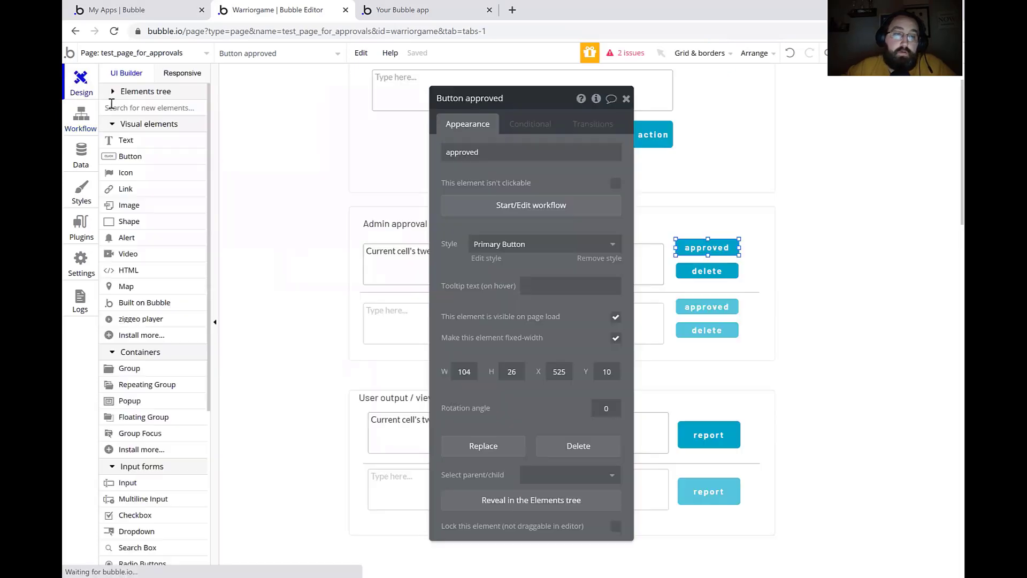
click(916, 53)
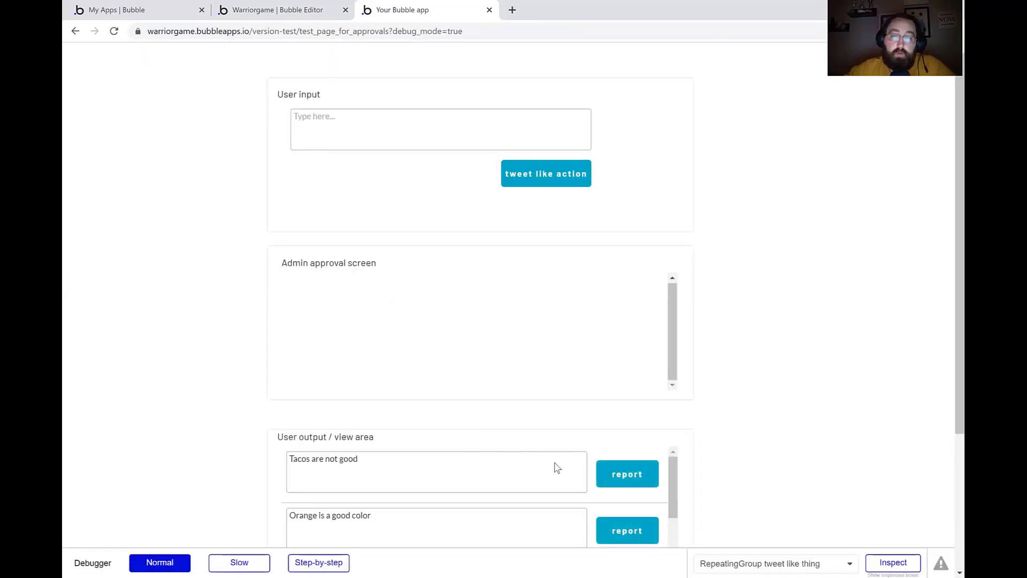
scroll(557, 468, down, 5)
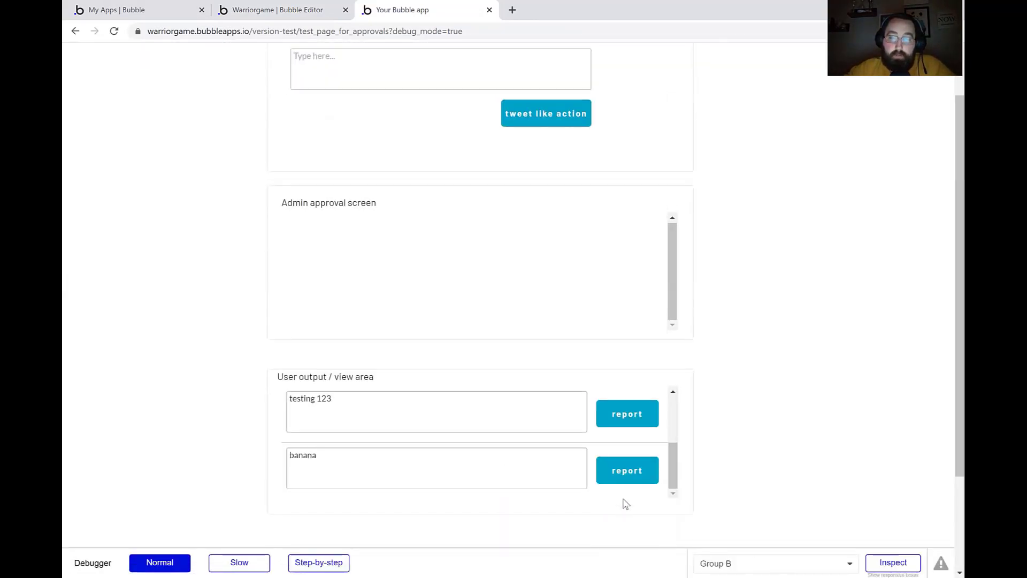
click(631, 473)
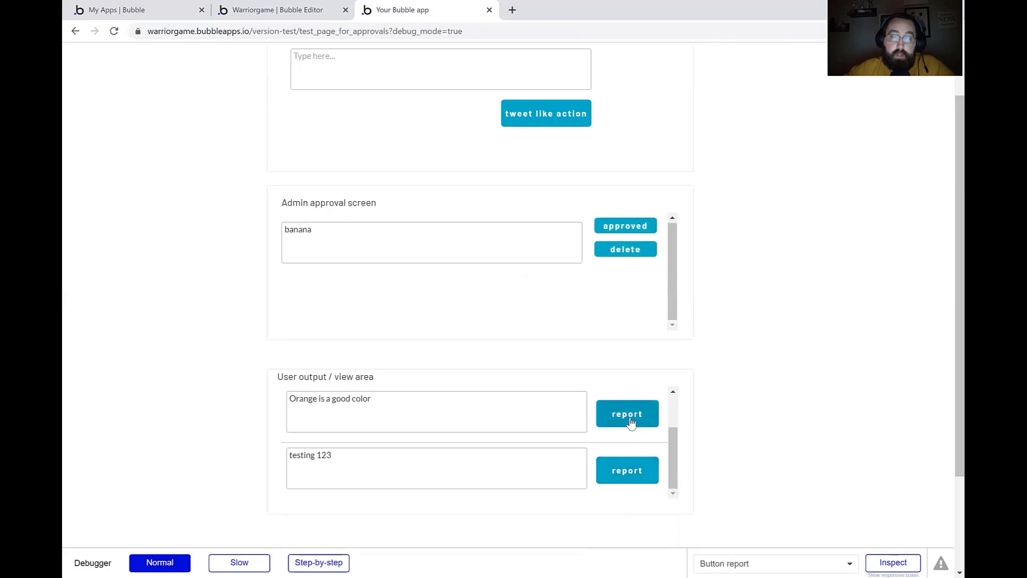
click(631, 423)
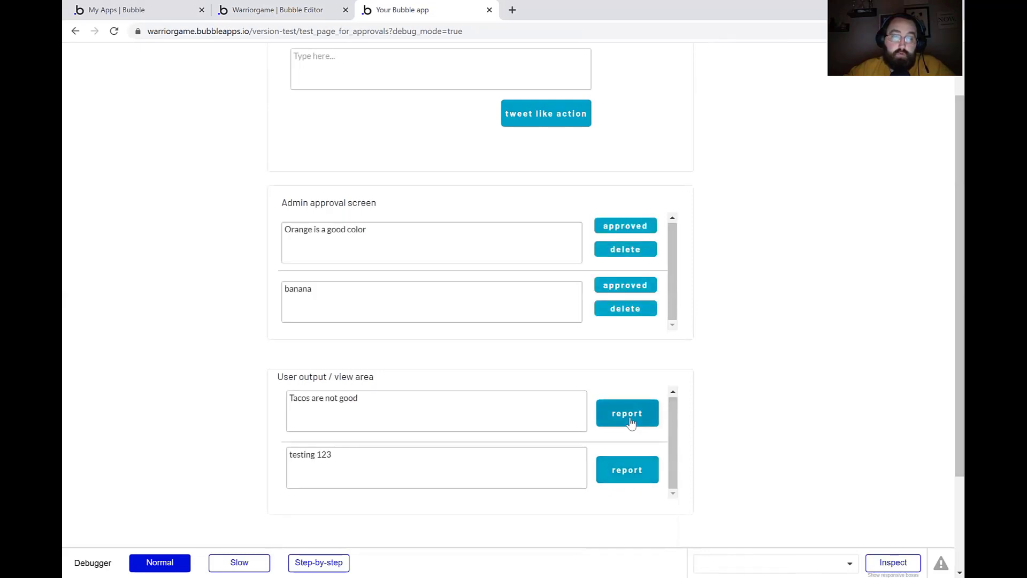
- Approve "Orange is a good color" and "banana" in the admin approval list of the previewed page
scroll(714, 364, up, 2)
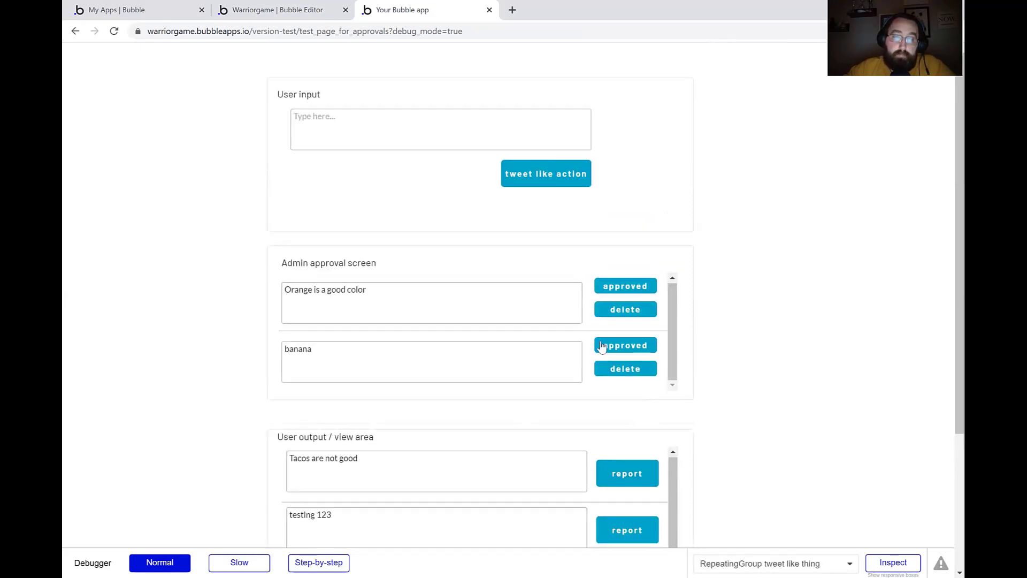
click(640, 287)
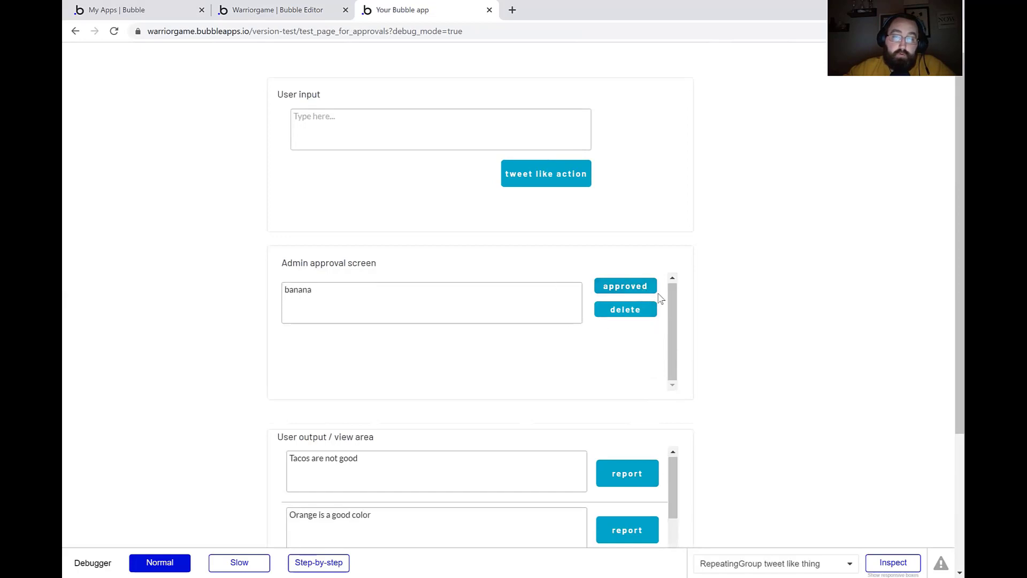
click(641, 287)
- Try to report the admin-approved note "Orange is a good color" again in the user output area
scroll(642, 374, down, 4)
scroll(534, 293, down, 3)
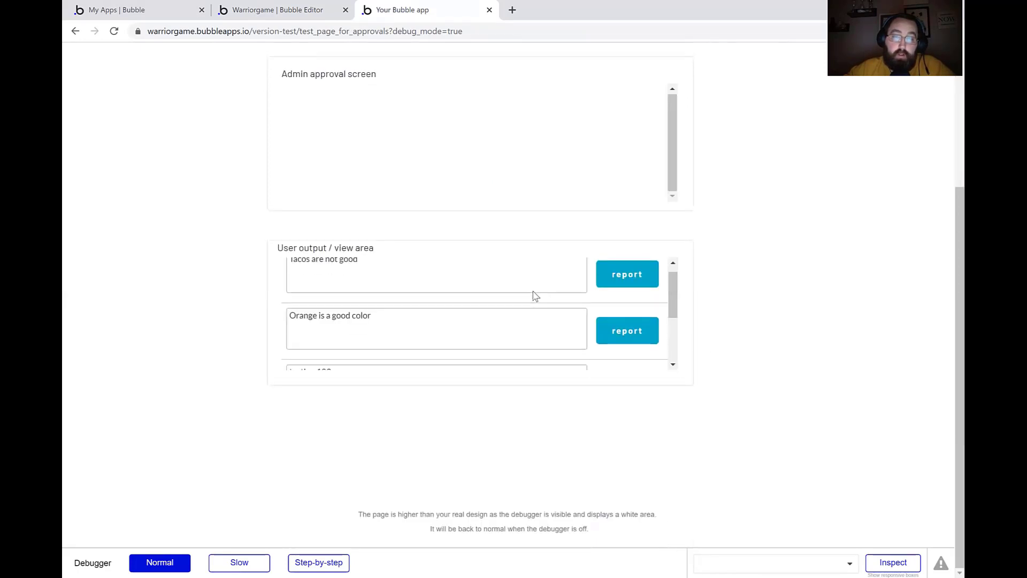
scroll(558, 312, up, 3)
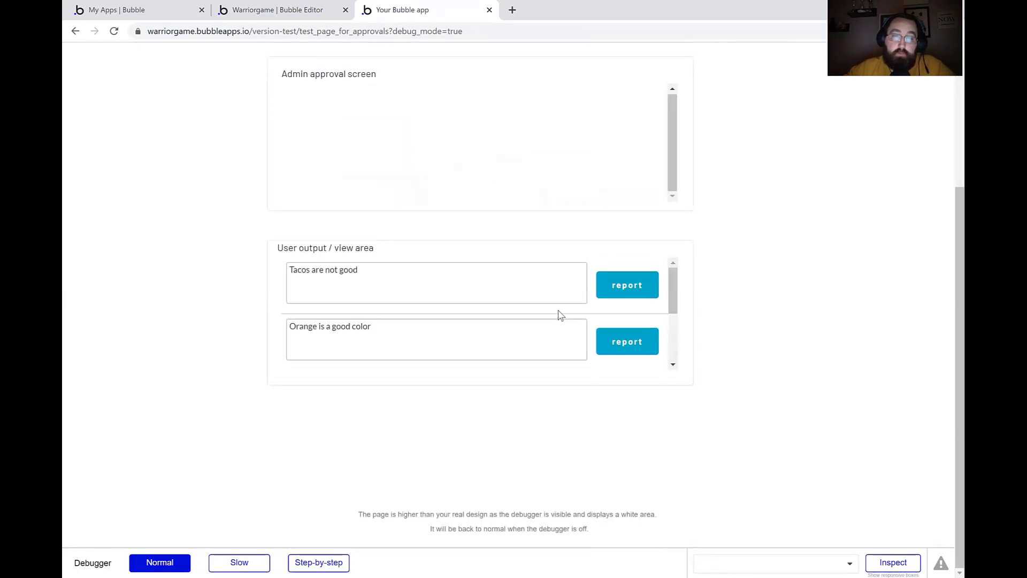
click(634, 347)
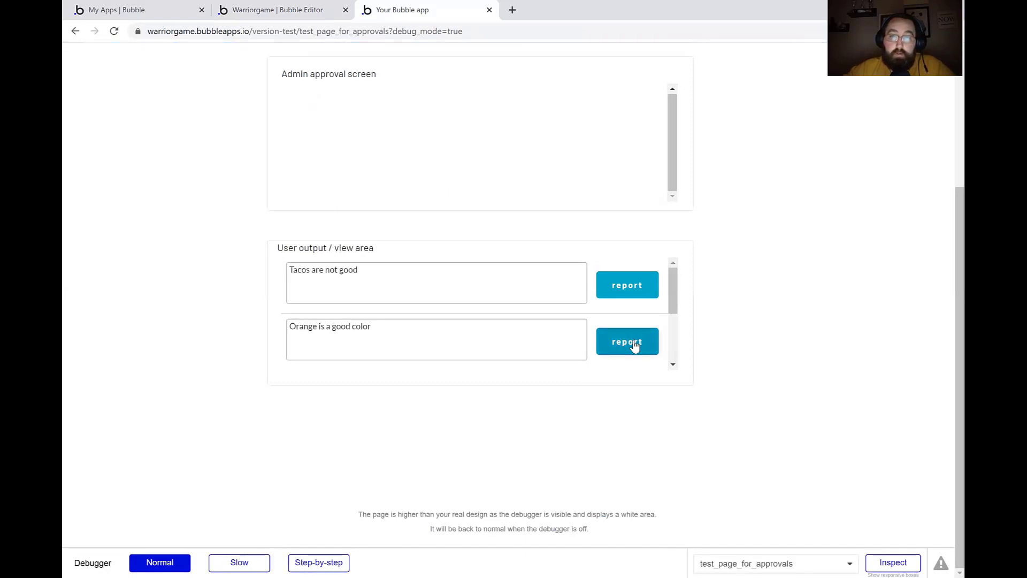
scroll(542, 328, down, 3)
scroll(552, 337, up, 5)
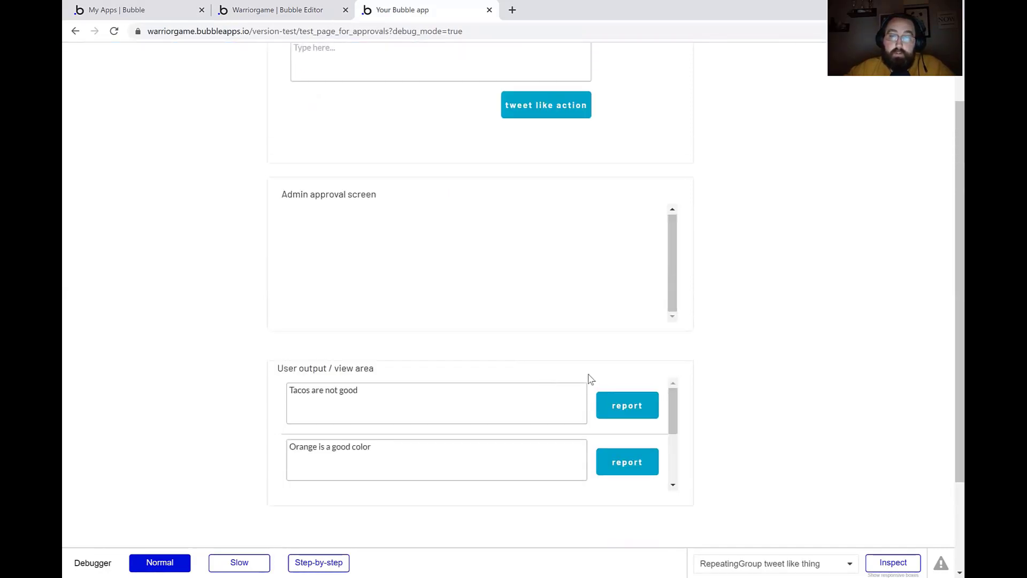
click(637, 460)
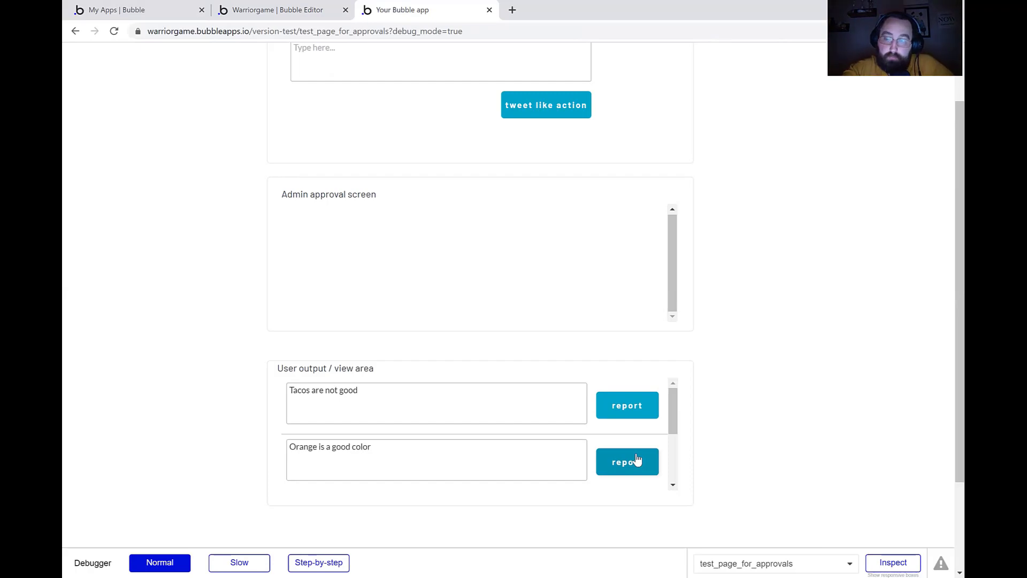
click(638, 460)
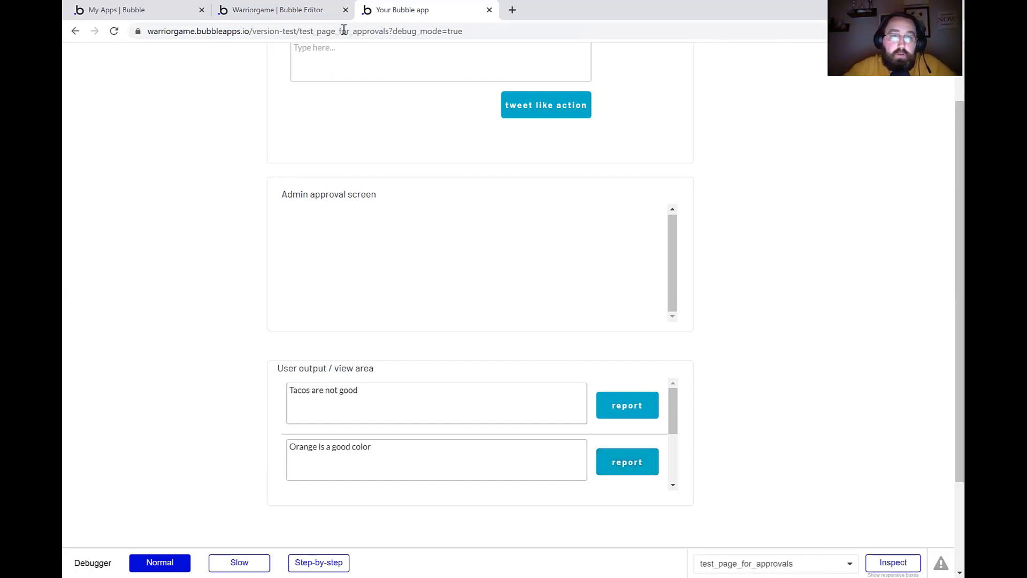
- Return to the editor and add an "admin approved" text below the report button in the user output list's first cell
click(279, 9)
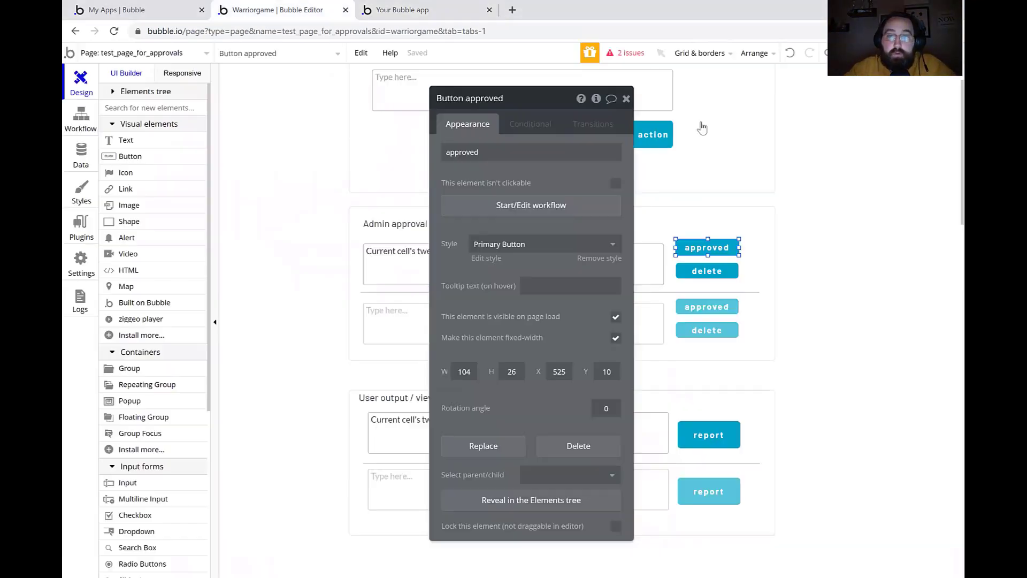
click(621, 99)
click(126, 140)
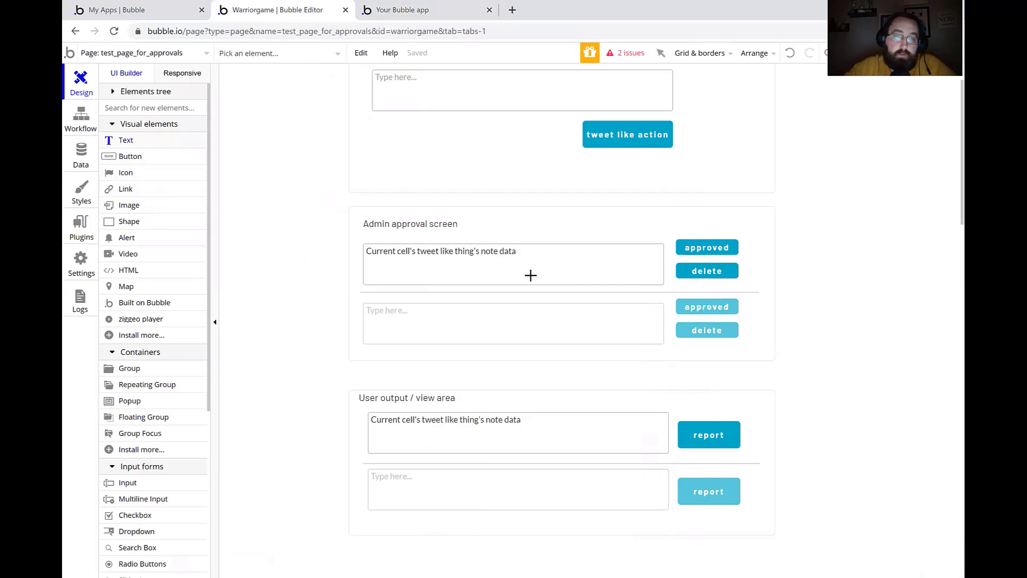
scroll(701, 393, down, 3)
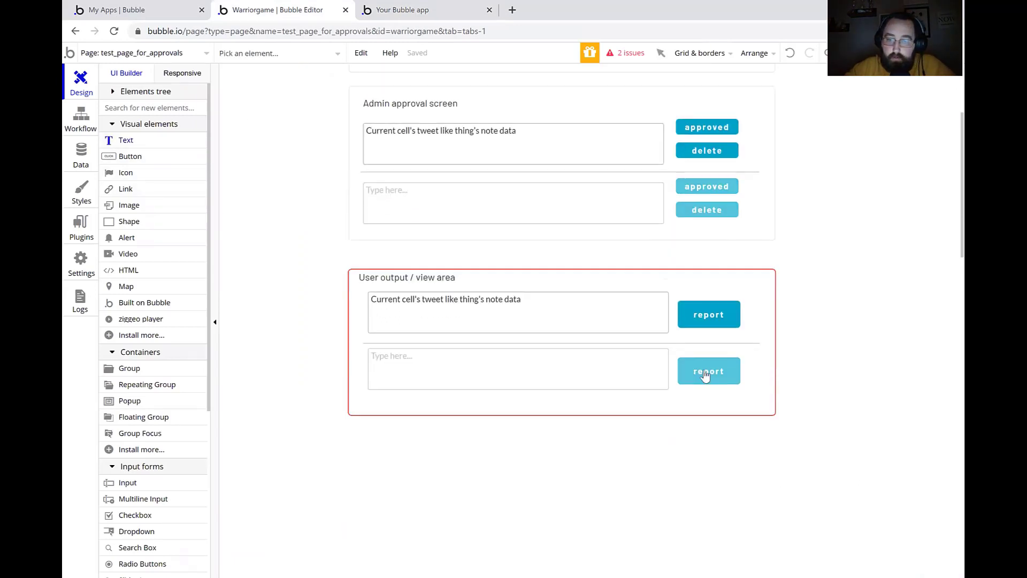
click(676, 330)
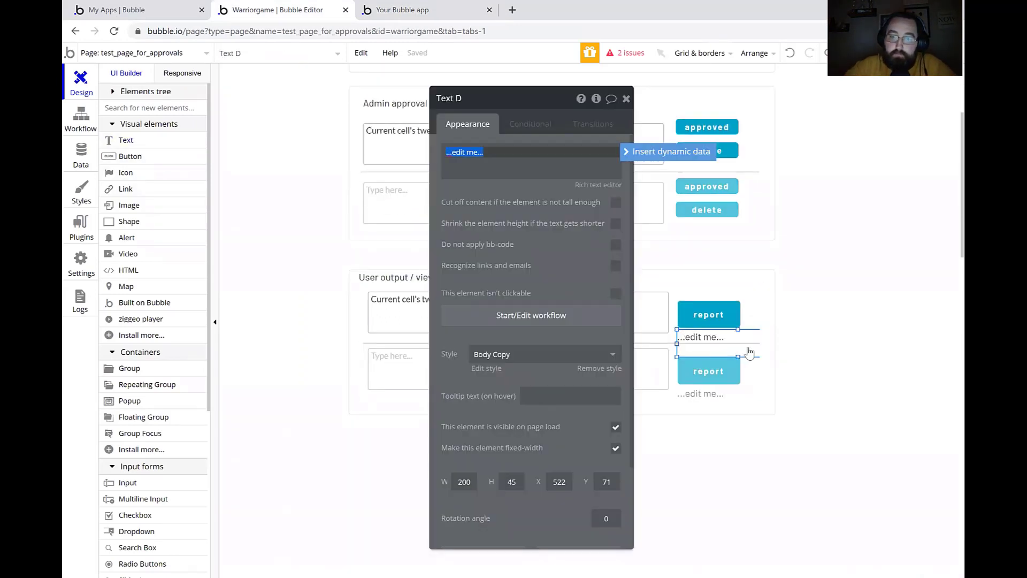
text(admin approved)
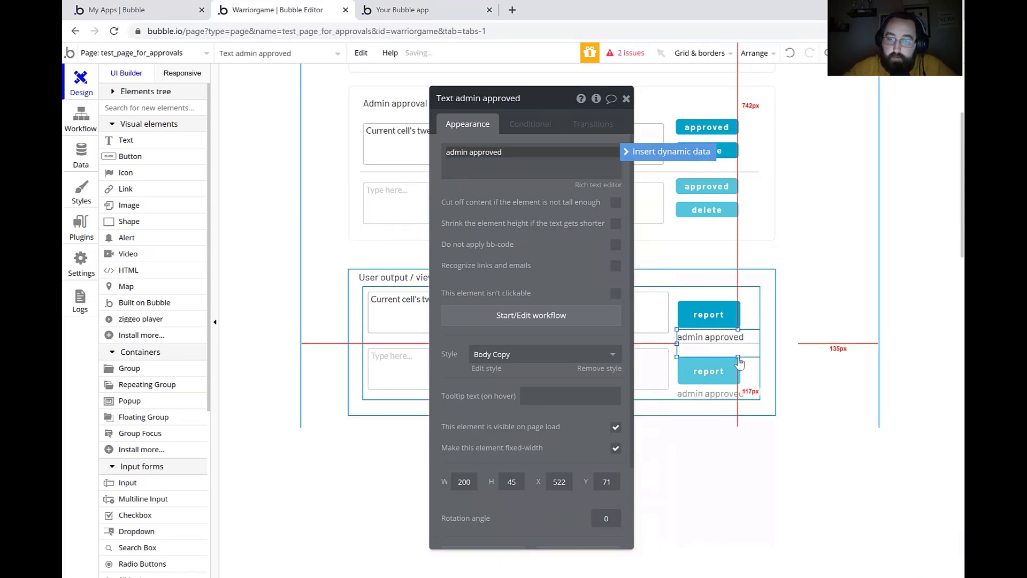
- Resize the "admin approved" text to 135 by 25 beneath the report button and make it hidden on page load
drag(734, 338, 558, 323)
drag(621, 339, 752, 335)
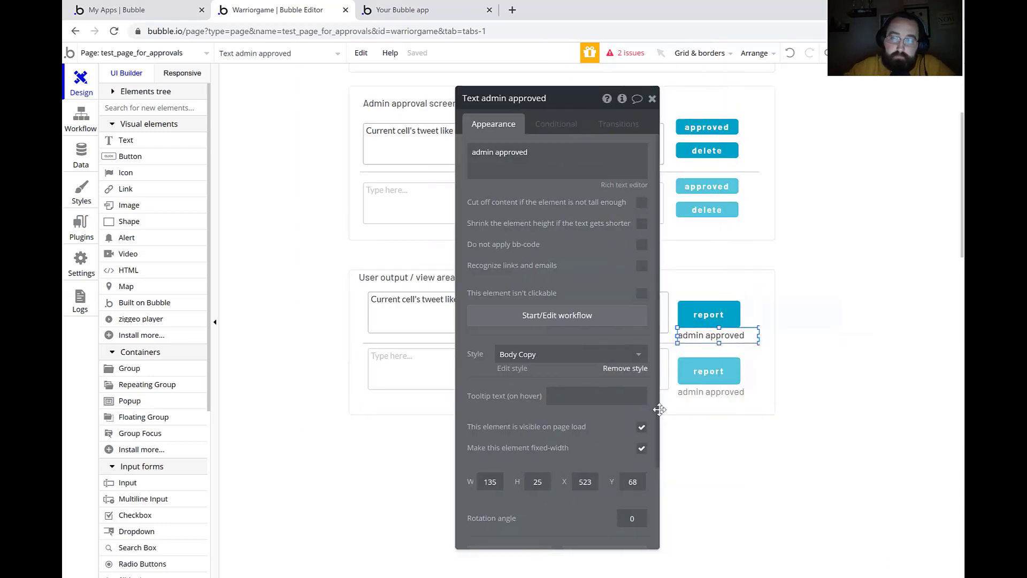
click(642, 431)
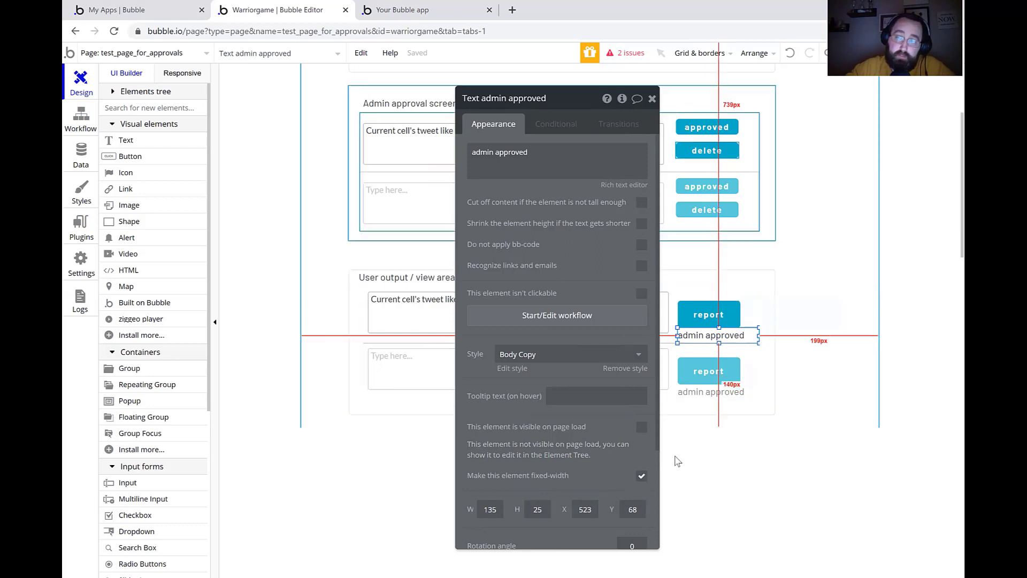
- Add a condition to the "admin approved" text that makes the element visible when true
click(559, 123)
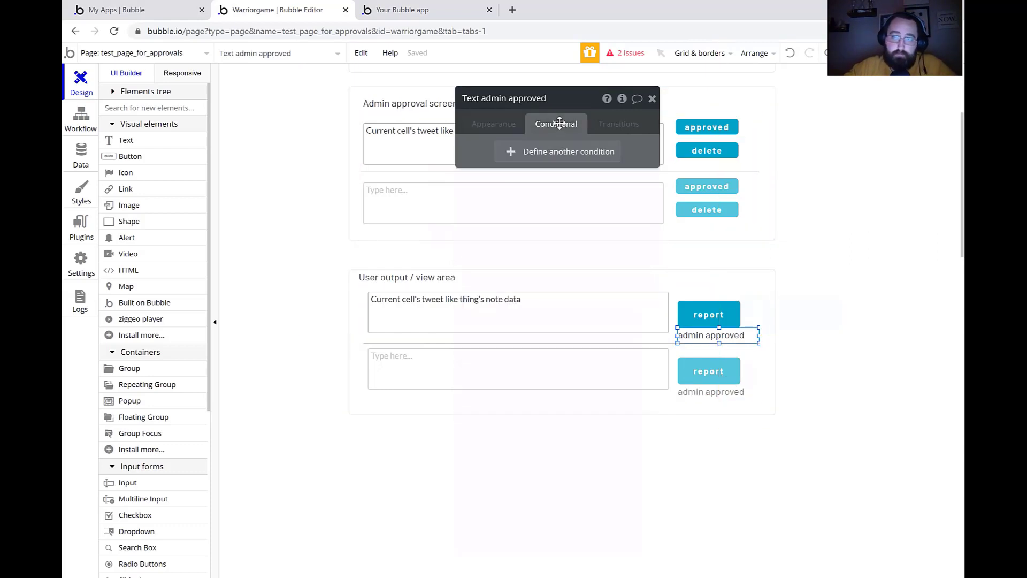
click(512, 152)
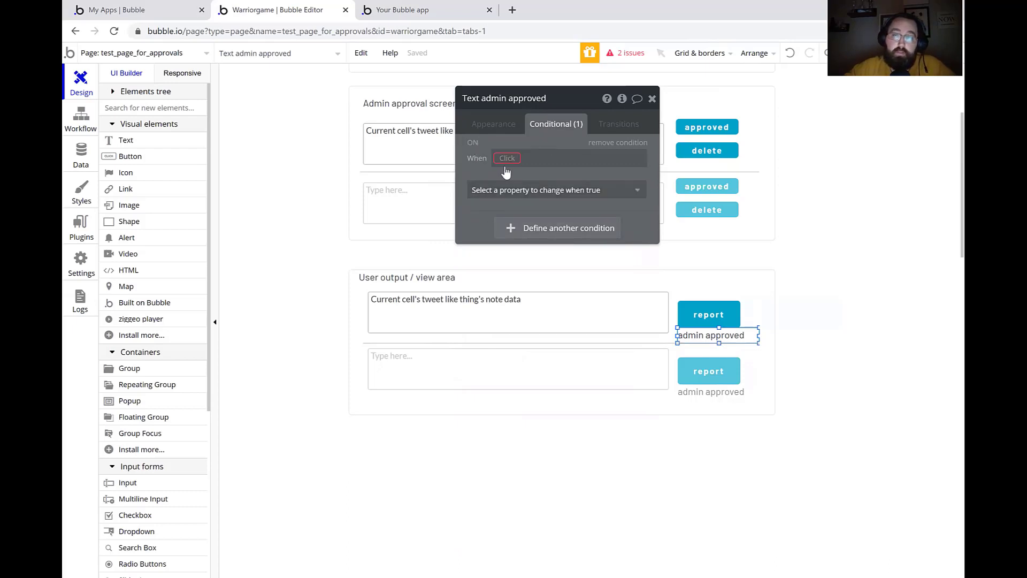
click(537, 190)
click(528, 225)
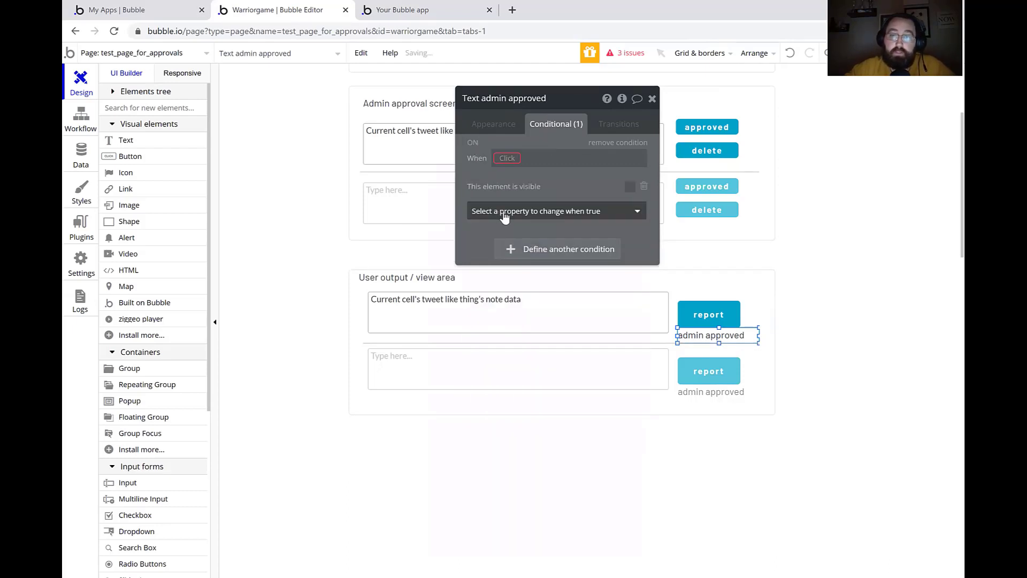
click(549, 212)
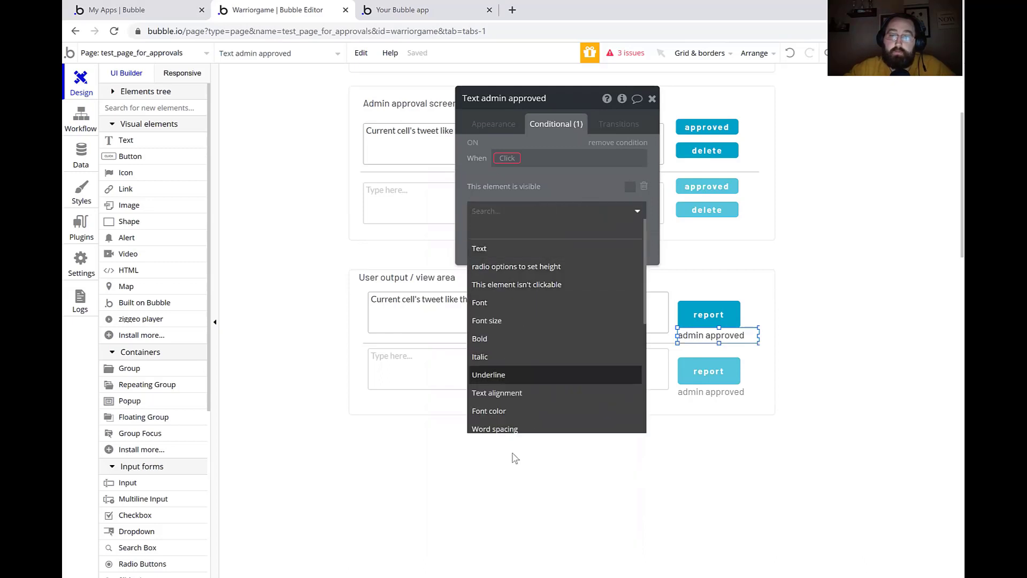
click(468, 202)
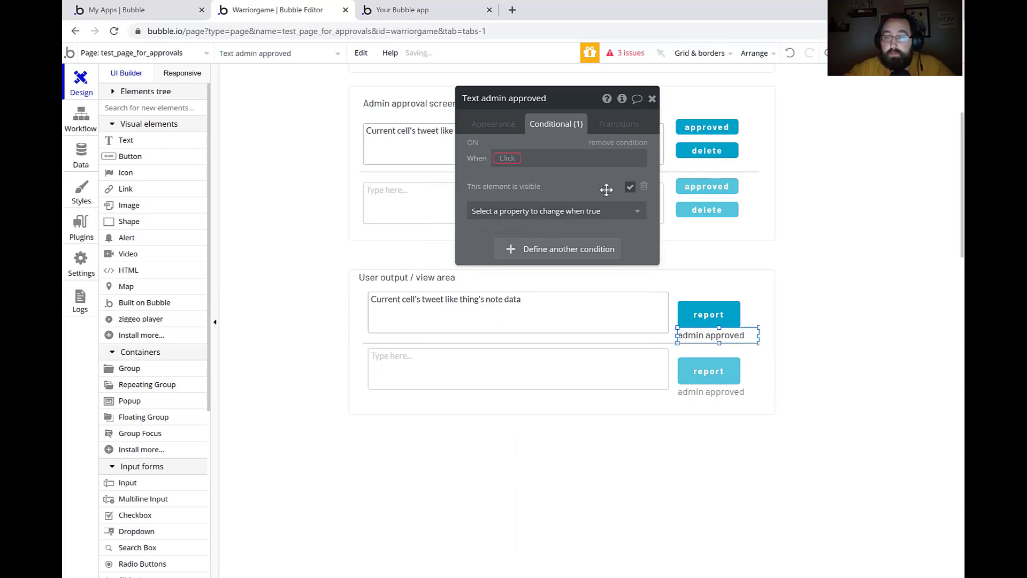
- Set the visibility condition to when the current cell's tweet like thing's admin approval is "yes"
click(503, 157)
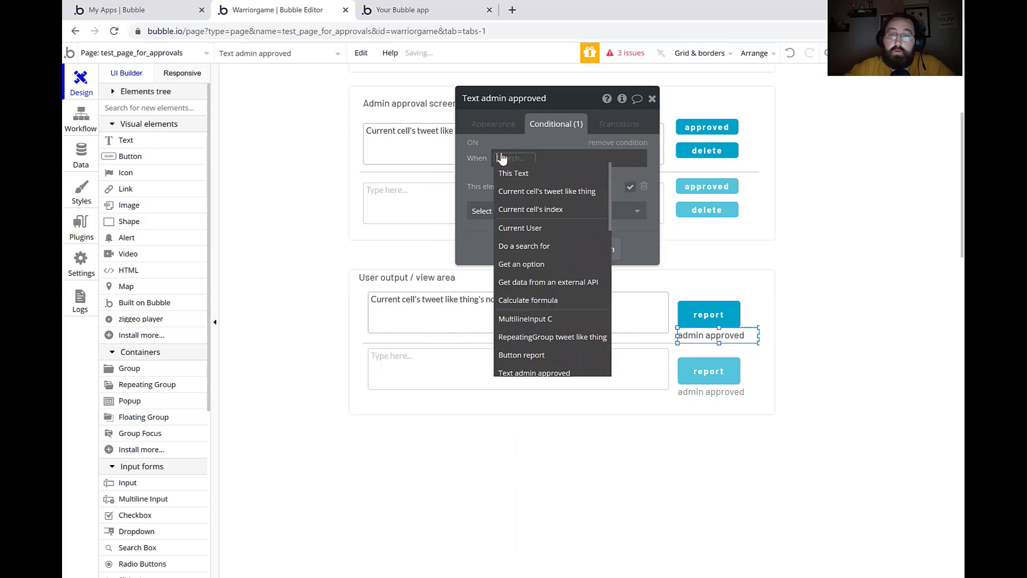
click(543, 191)
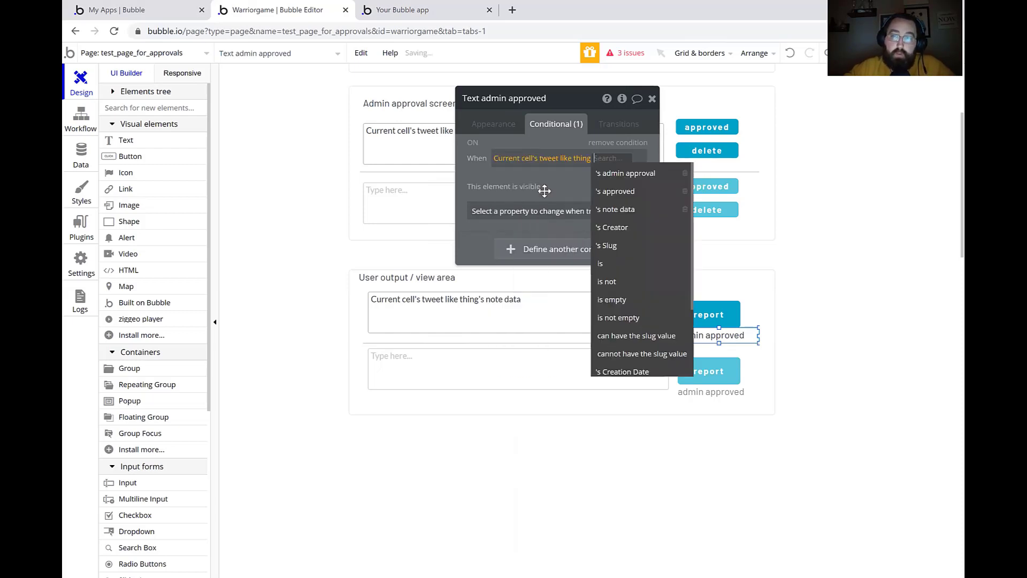
click(650, 178)
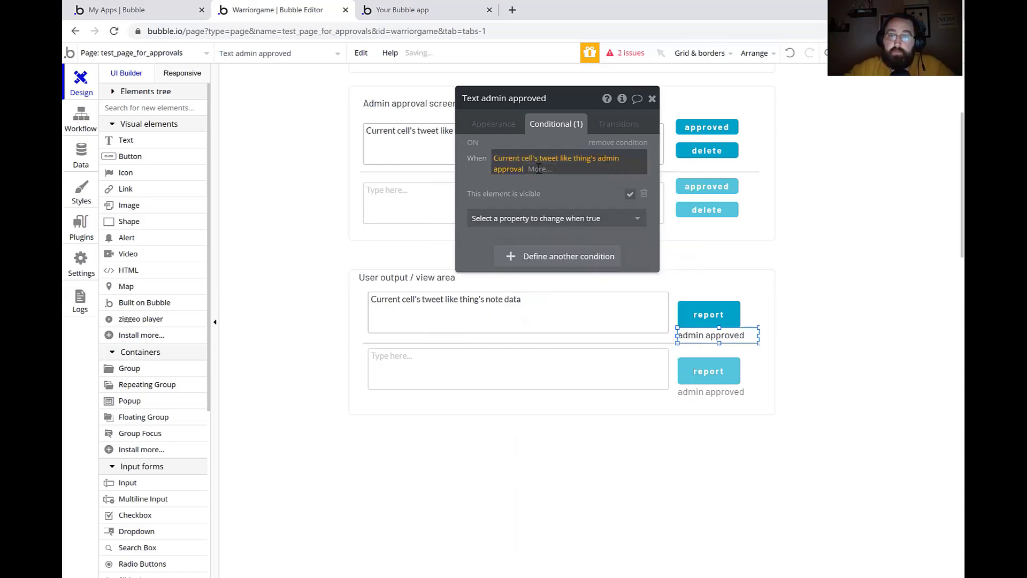
click(539, 169)
click(550, 204)
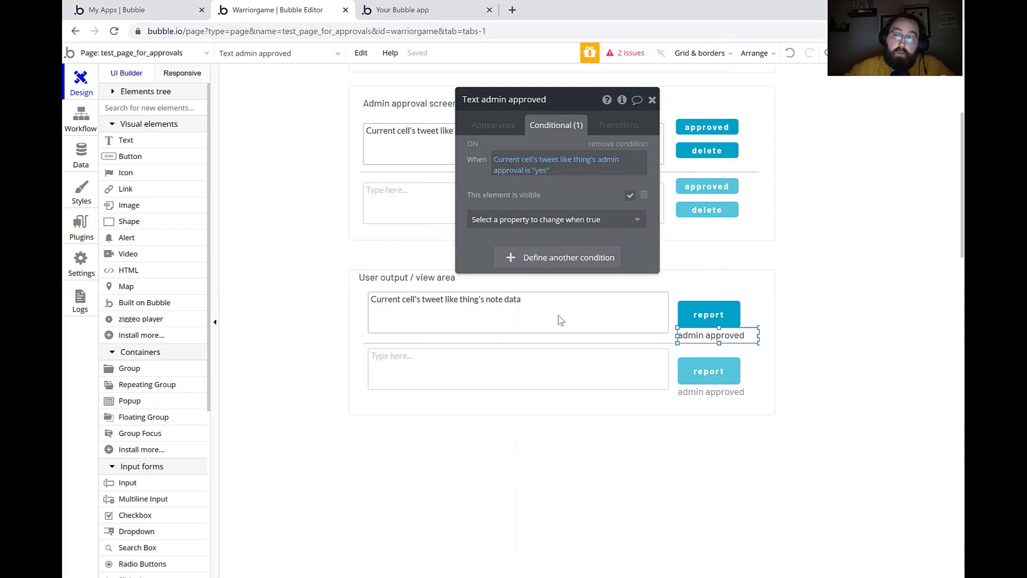
- Switch to the previewed page and check which user output notes carry the "admin approved" label
key(ctrl+Tab)
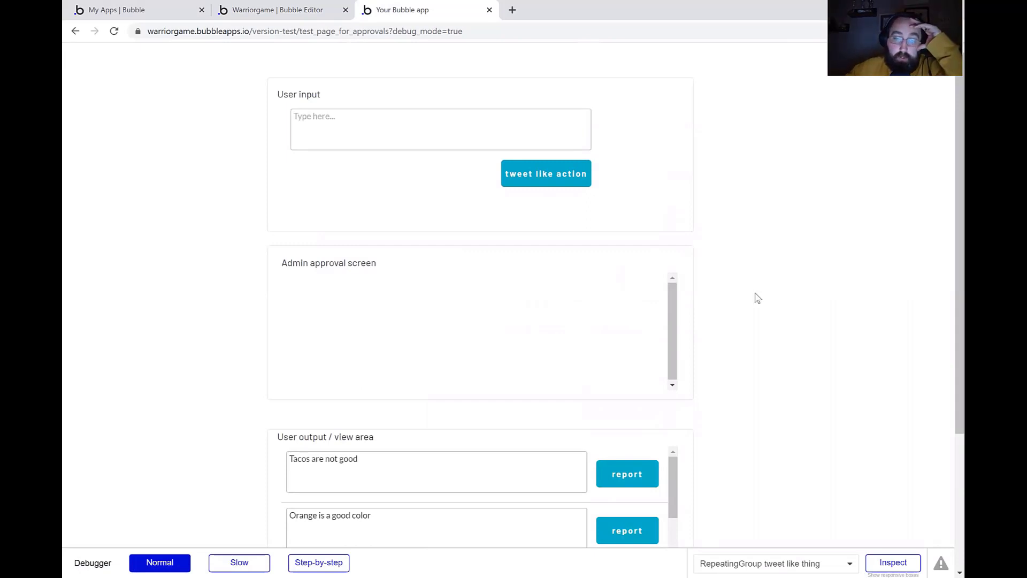
scroll(756, 298, down, 3)
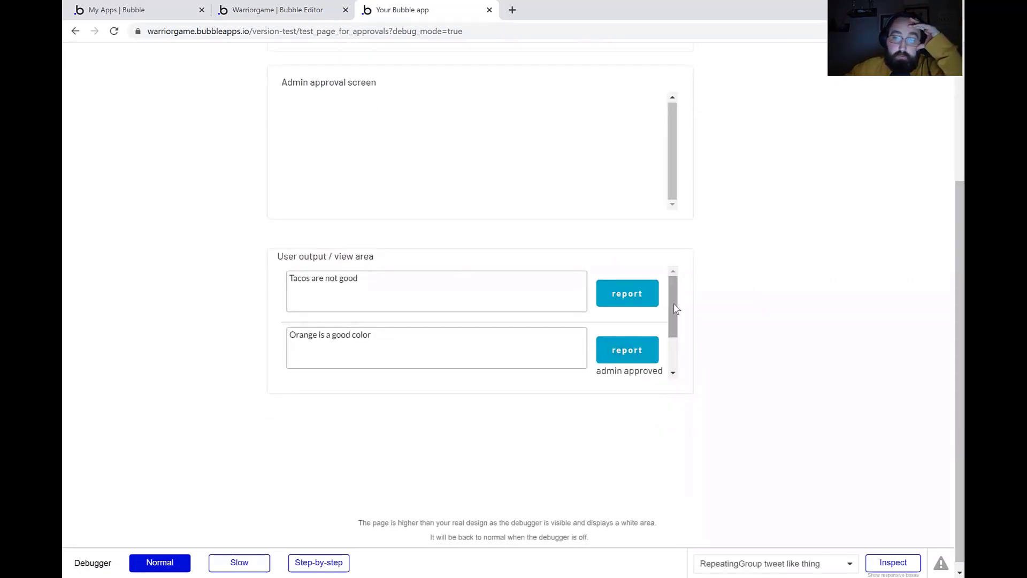
drag(673, 304, 673, 363)
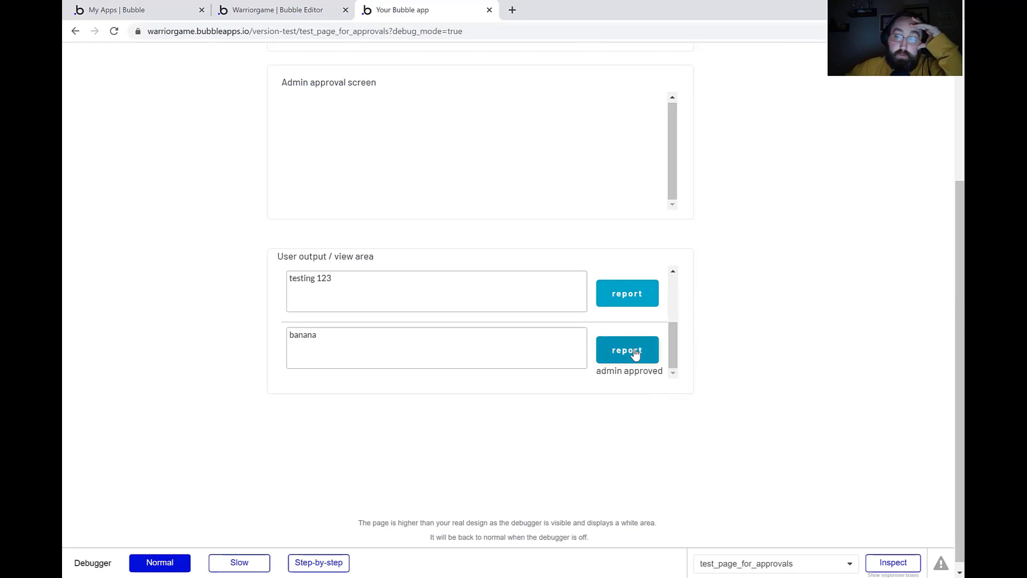
drag(600, 369, 695, 387)
click(731, 394)
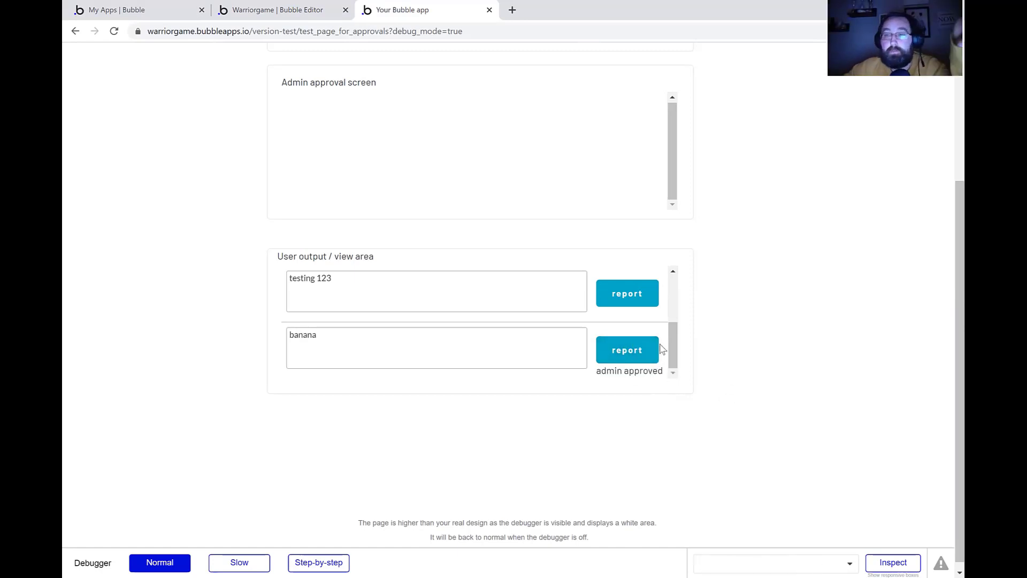
- Report the note "Tacos are not good" in the user output area and approve it in the admin approval list
scroll(627, 335, up, 3)
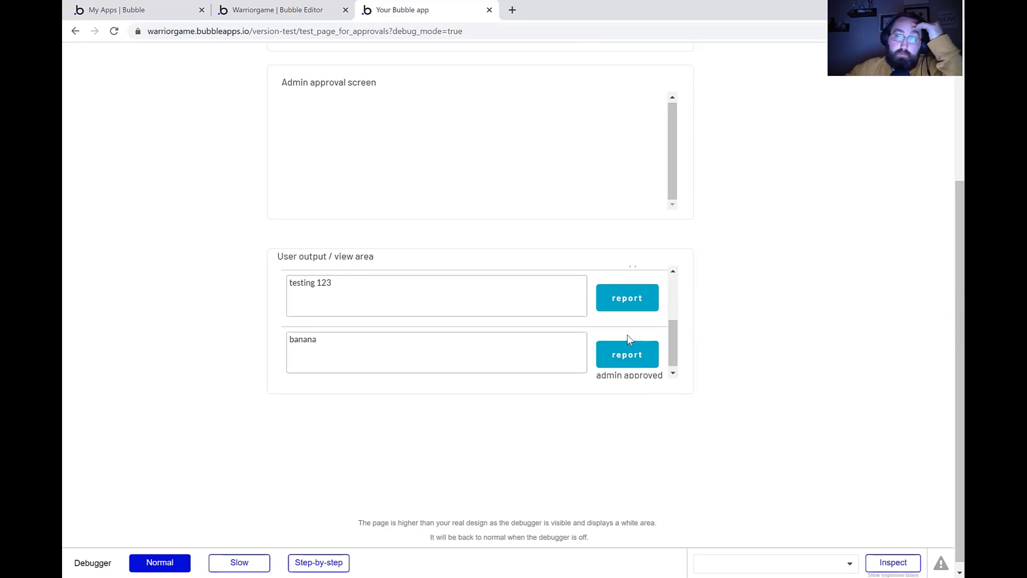
scroll(708, 325, up, 2)
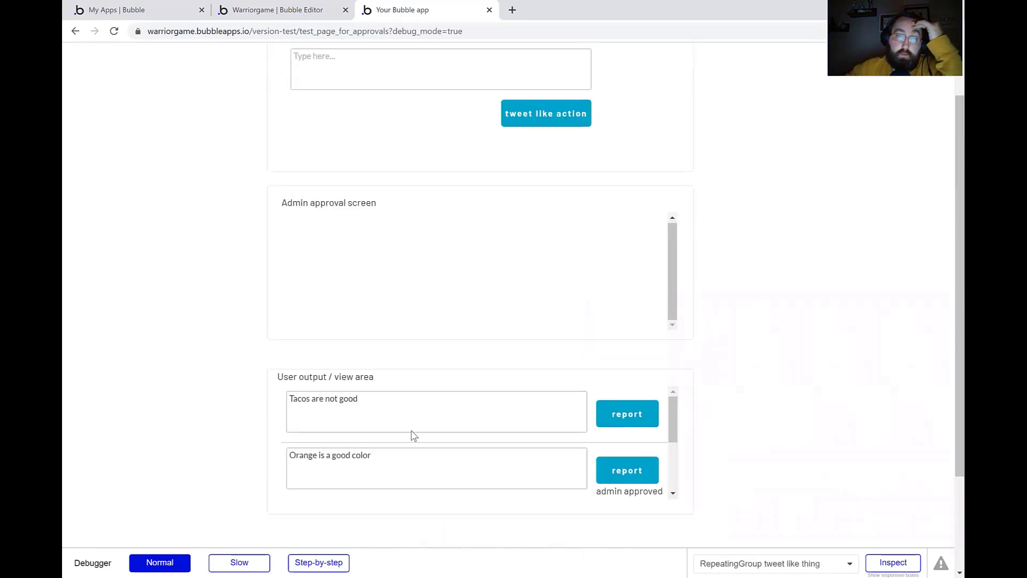
click(634, 415)
click(646, 236)
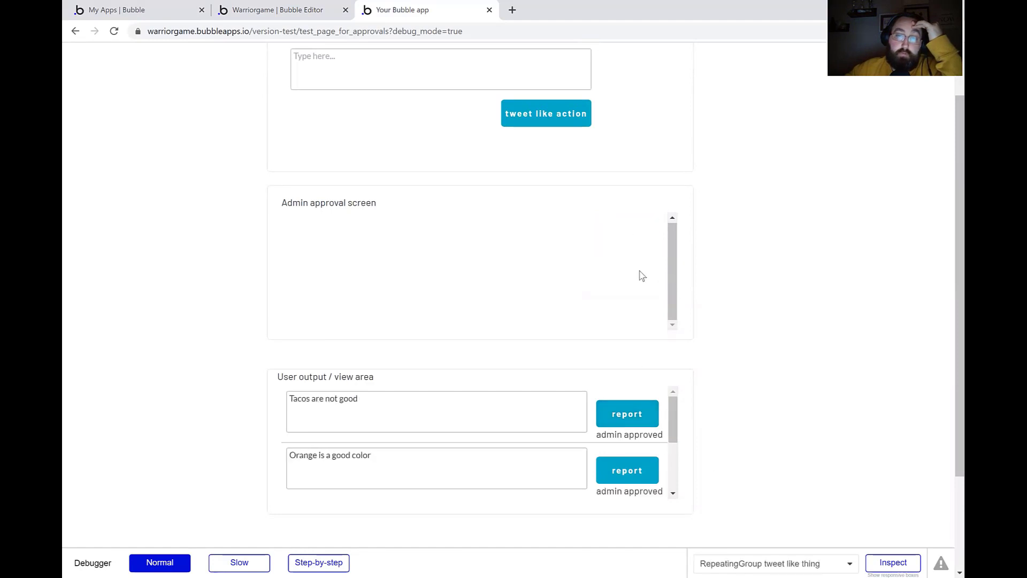
- Examine the "admin approved" labels across all notes in the user output list
drag(672, 416, 675, 478)
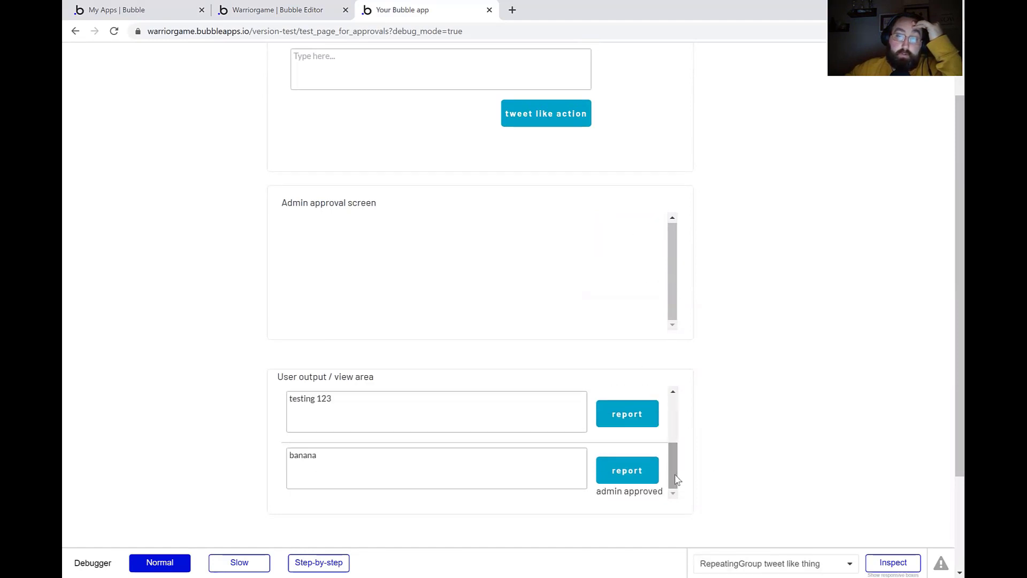
scroll(618, 431, up, 3)
scroll(638, 436, down, 3)
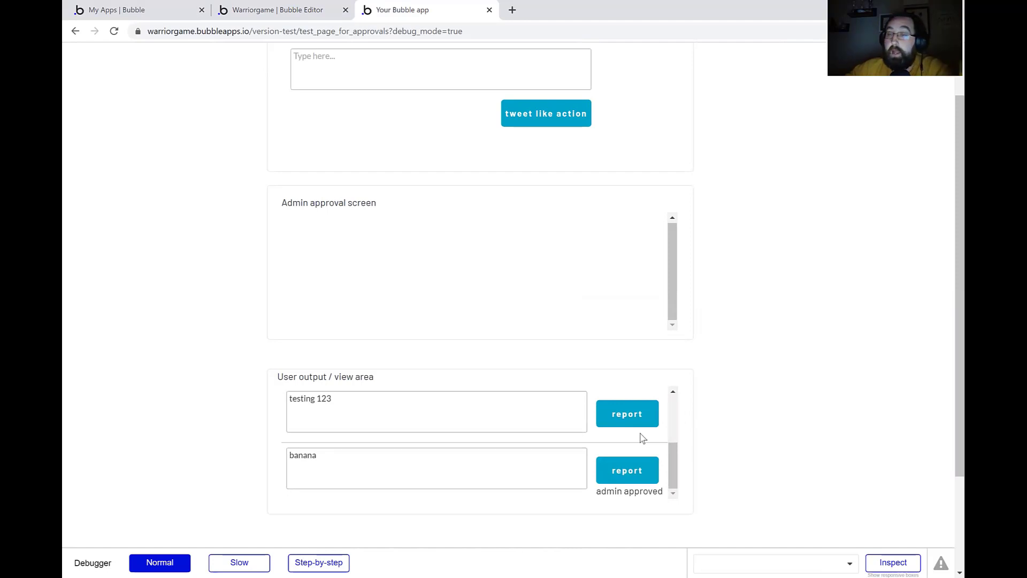
scroll(487, 362, up, 2)
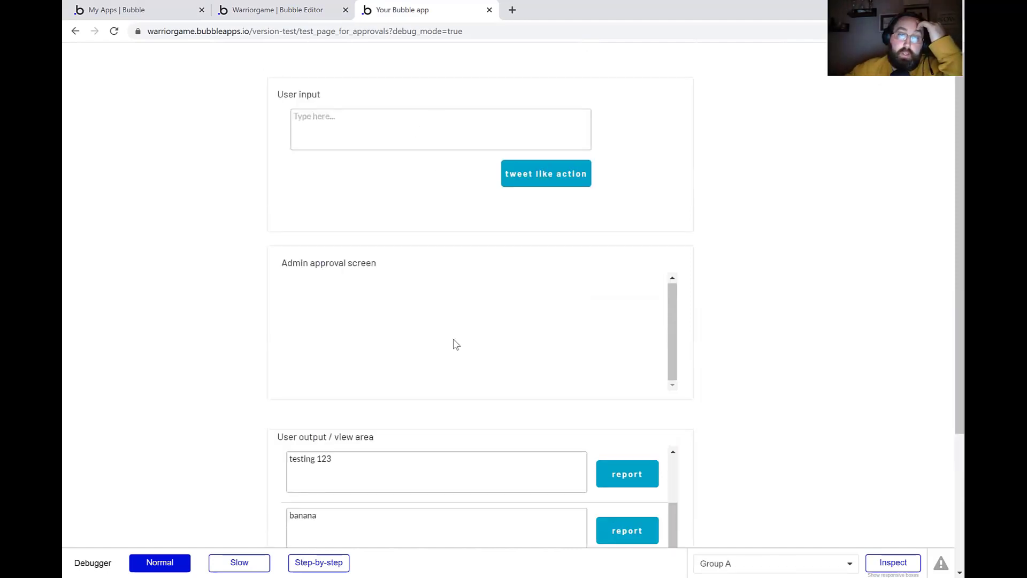
scroll(491, 501, up, 2)
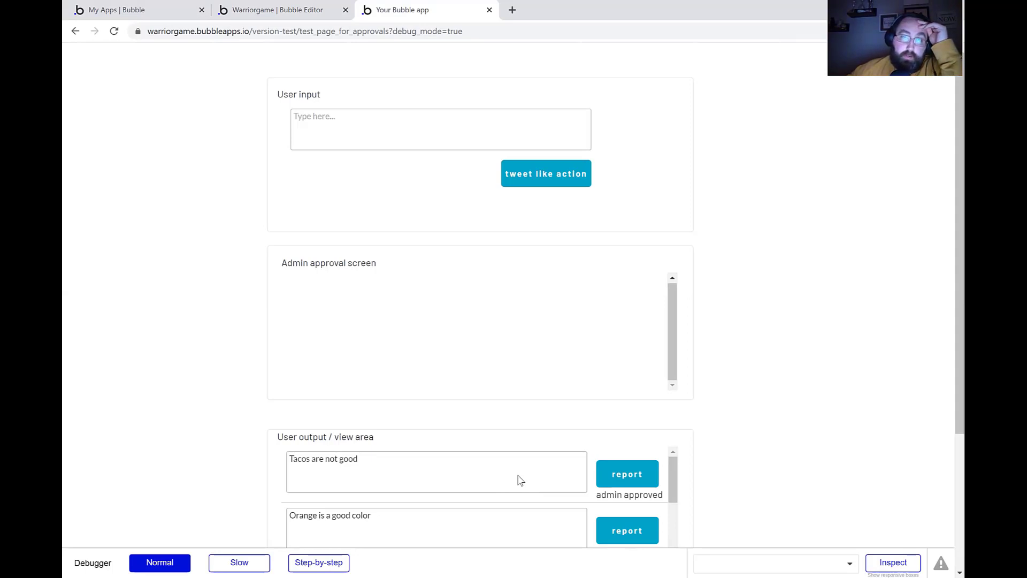
scroll(685, 242, down, 1)
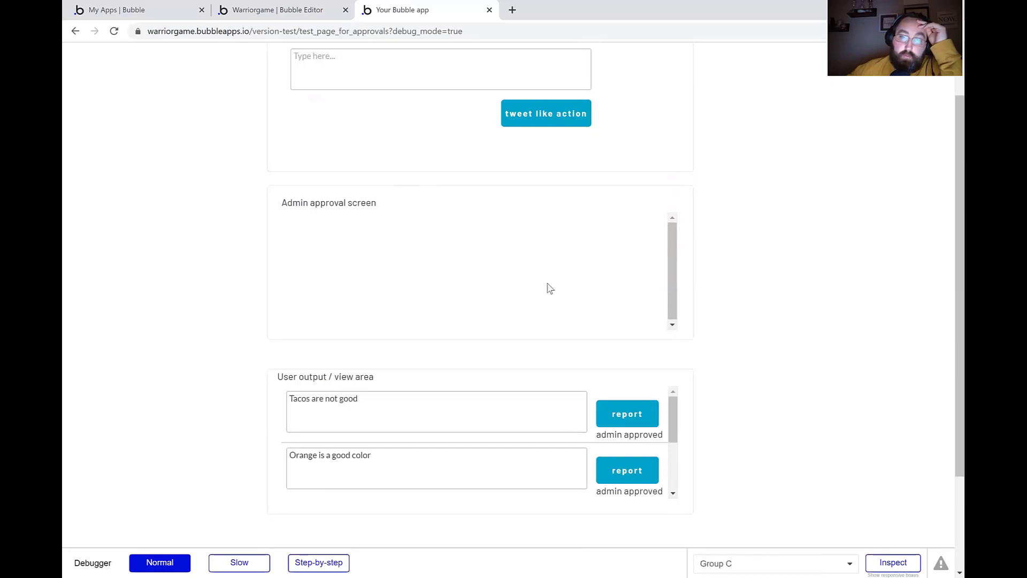
scroll(548, 286, up, 1)
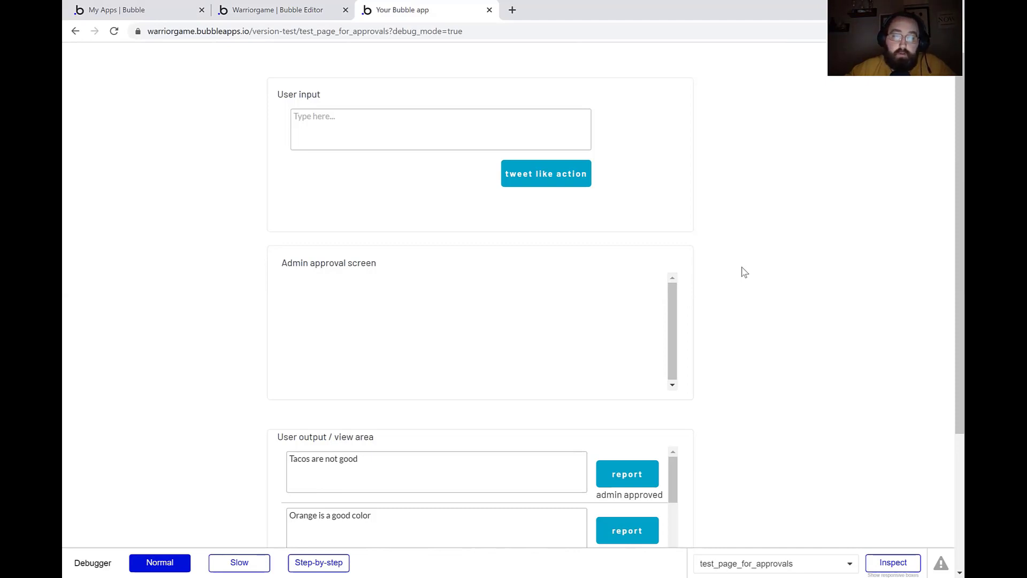
scroll(647, 335, down, 3)
scroll(646, 344, up, 2)
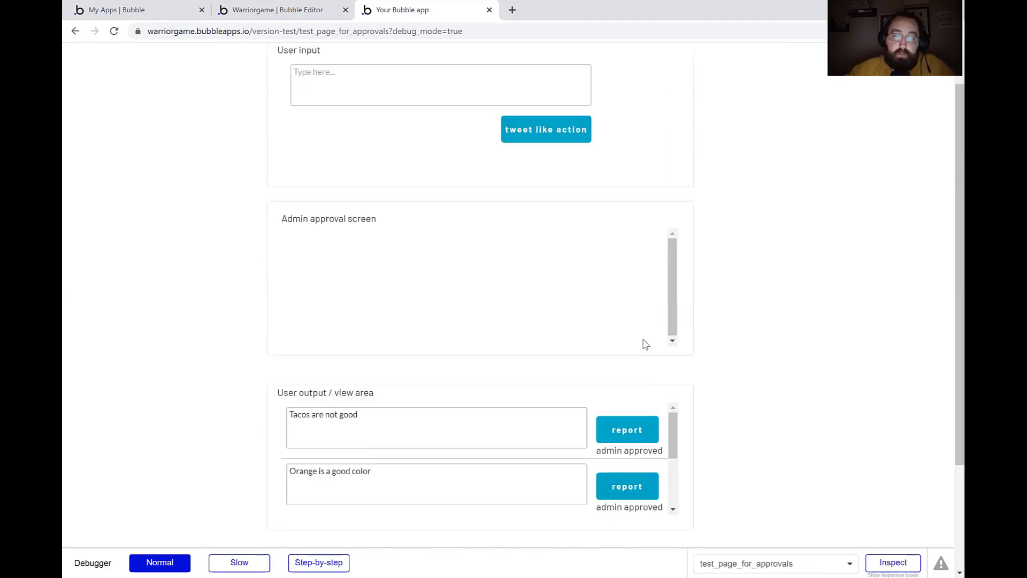
scroll(646, 344, up, 1)
scroll(525, 440, down, 1)
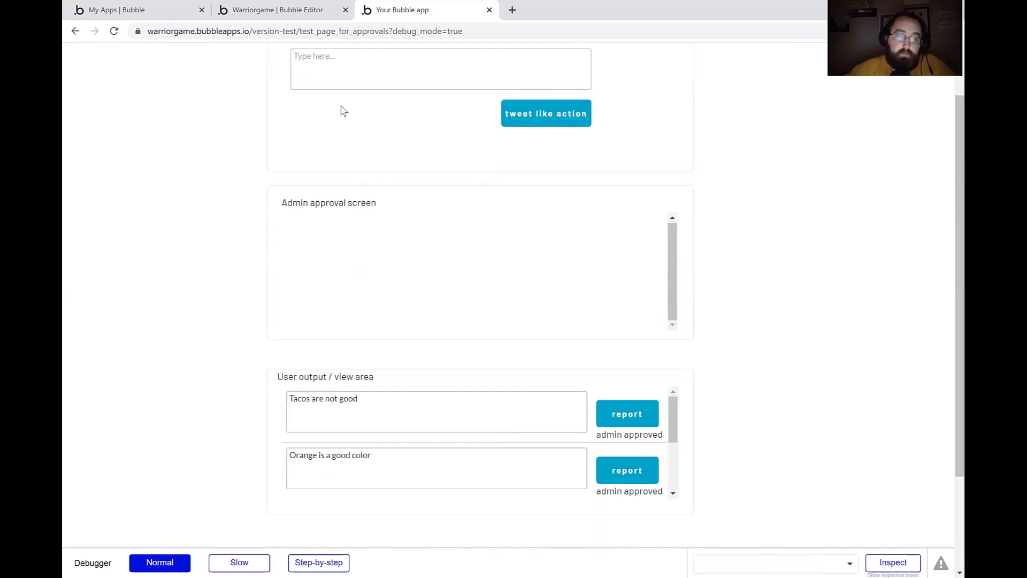
scroll(538, 213, up, 1)
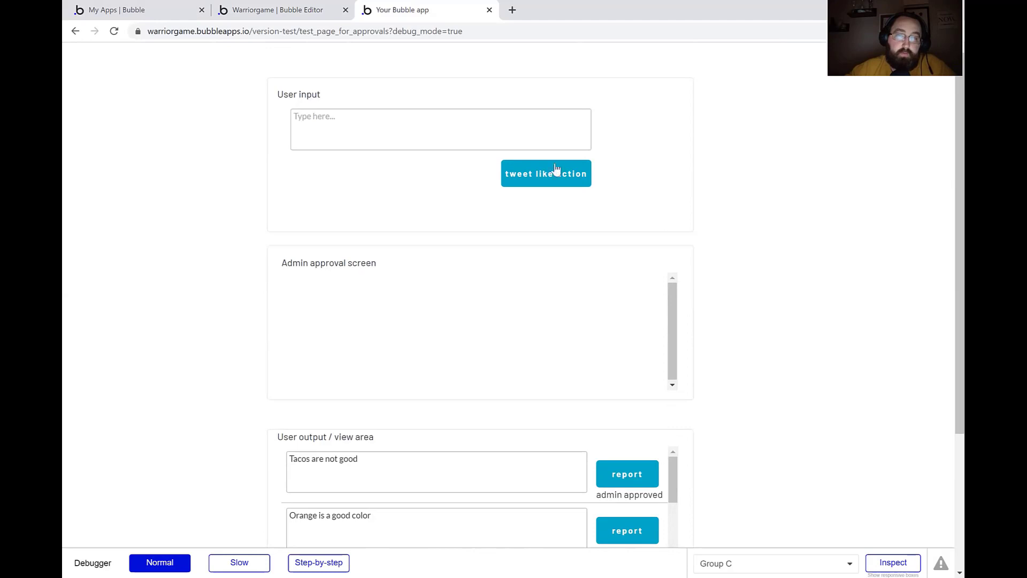